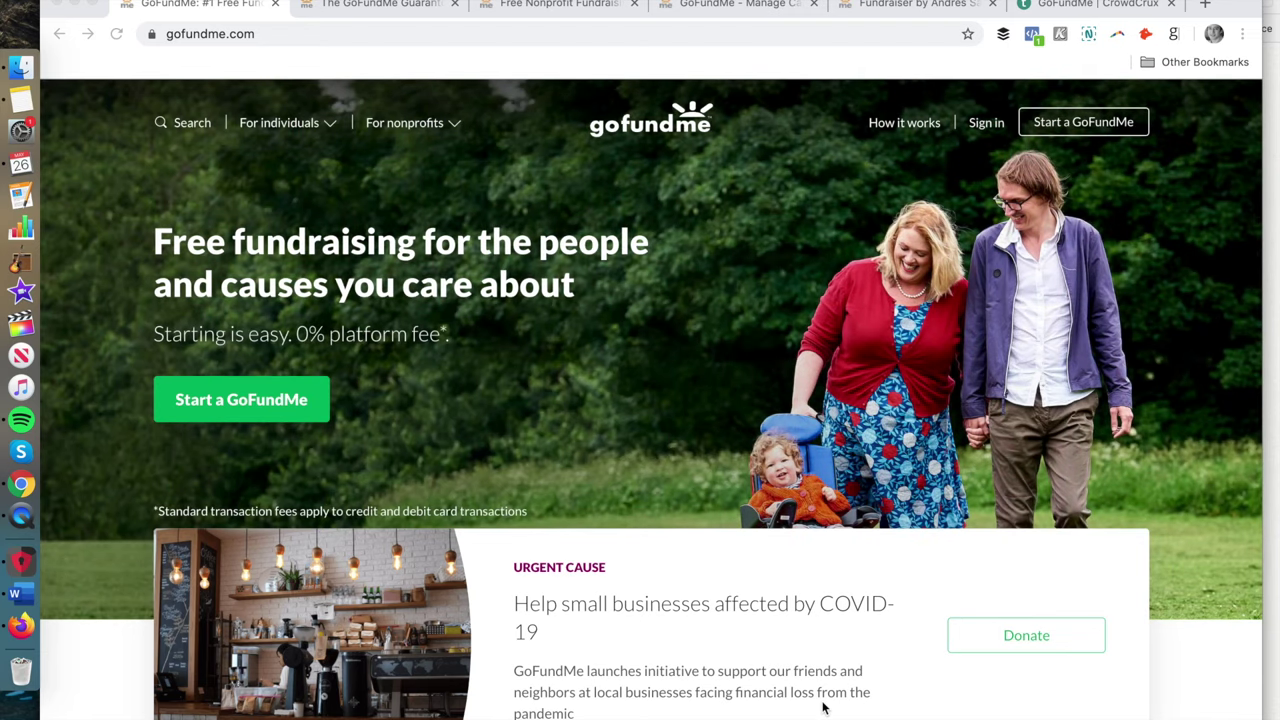
# Review the homepage's Start fundraising today options and the individual and nonprofit choices on the charity fundraising page
pyautogui.scroll(-10, 823, 707)
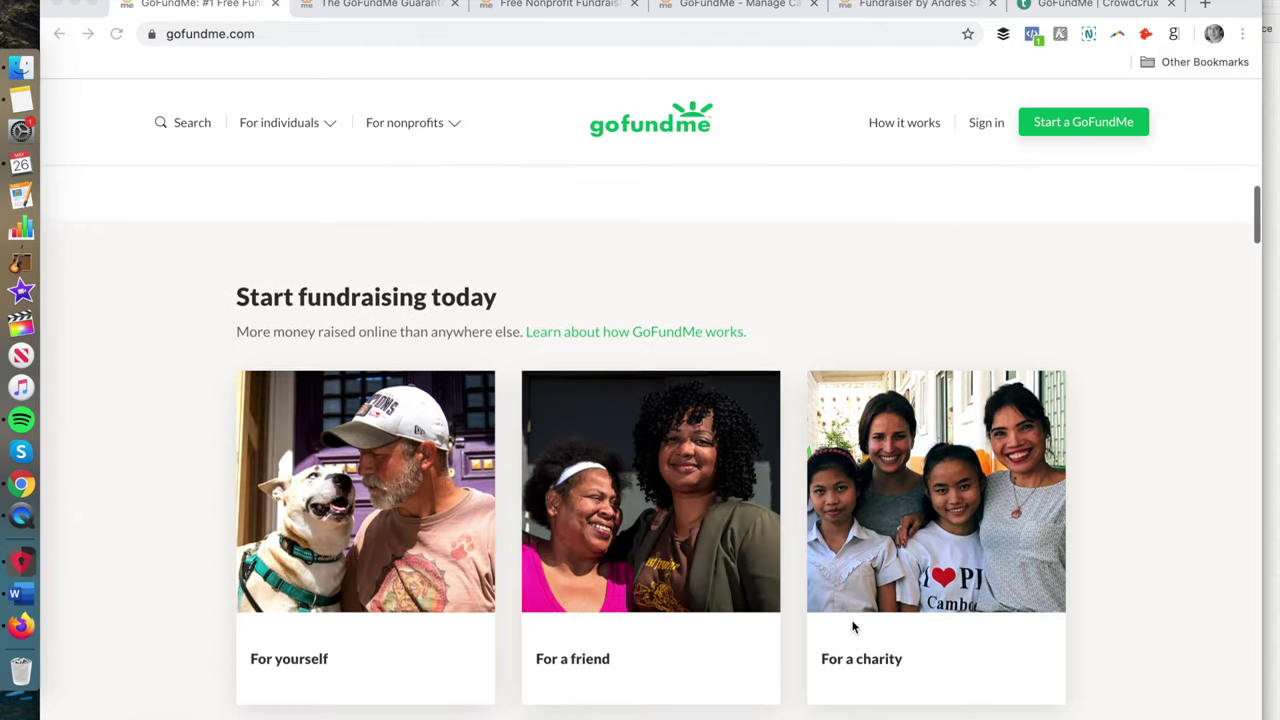
pyautogui.scroll(-2, 853, 627)
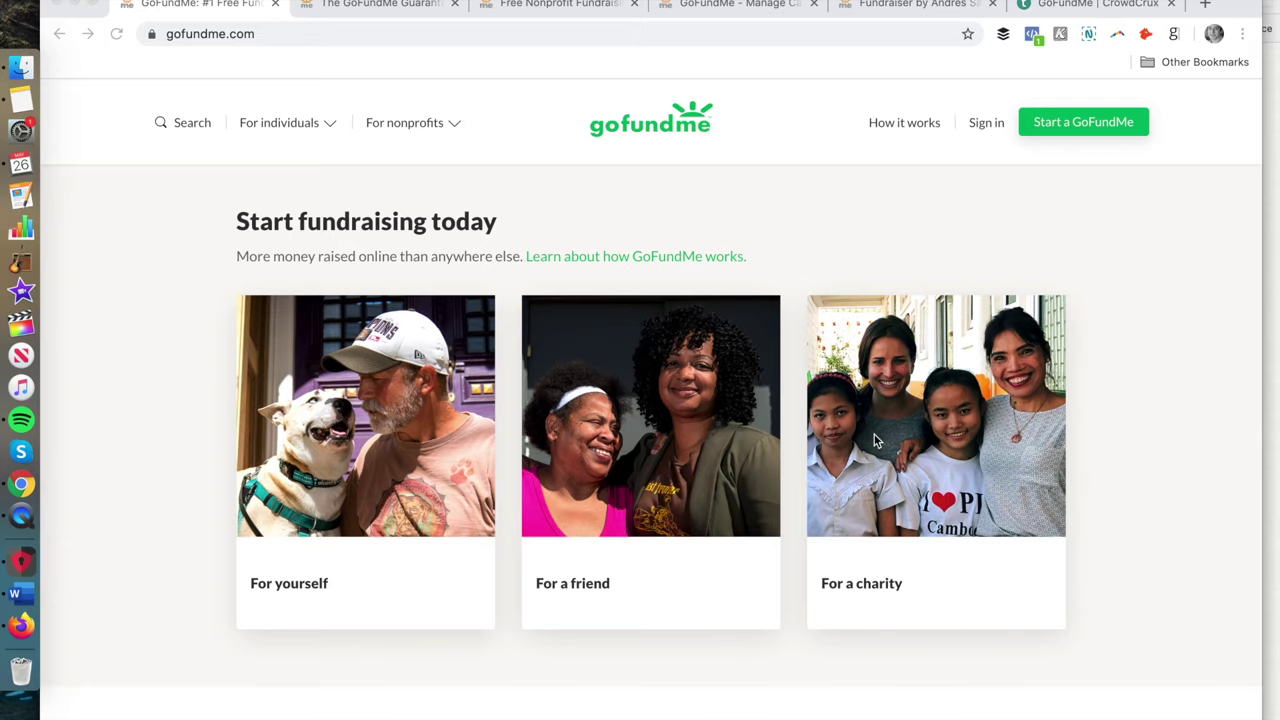
pyautogui.click(520, 5)
pyautogui.scroll(-3, 505, 449)
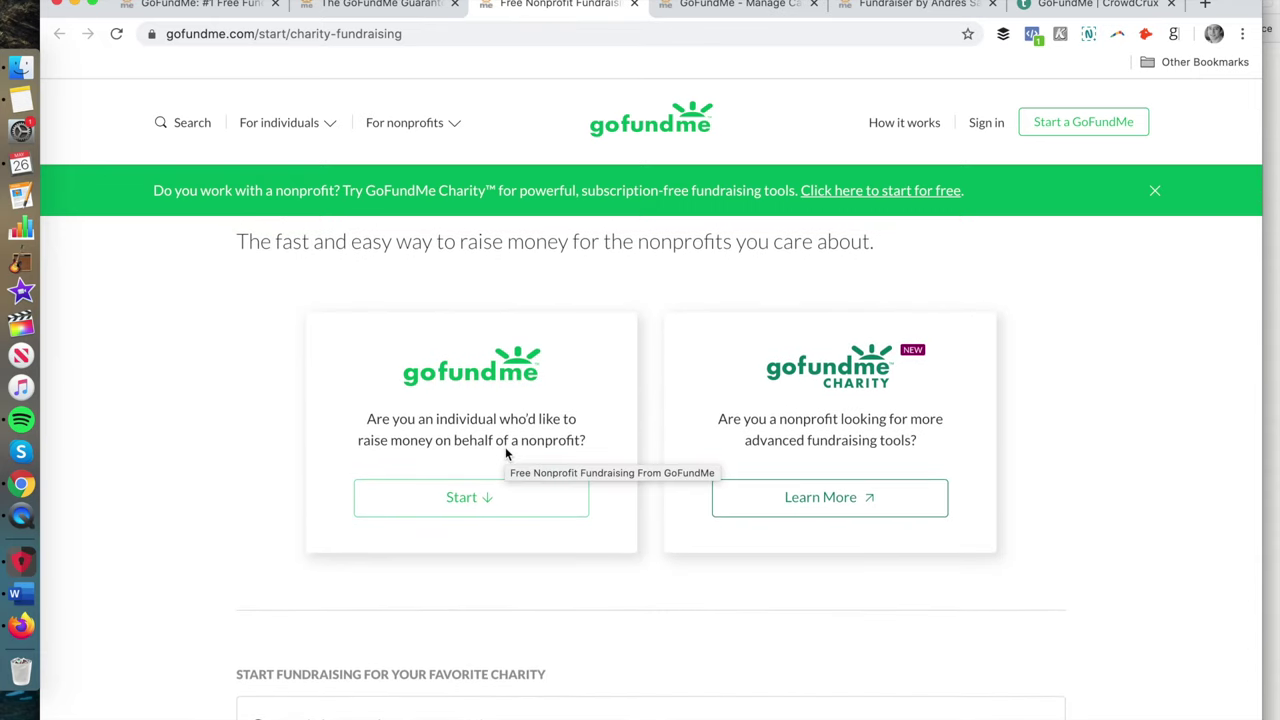
pyautogui.scroll(-1, 505, 452)
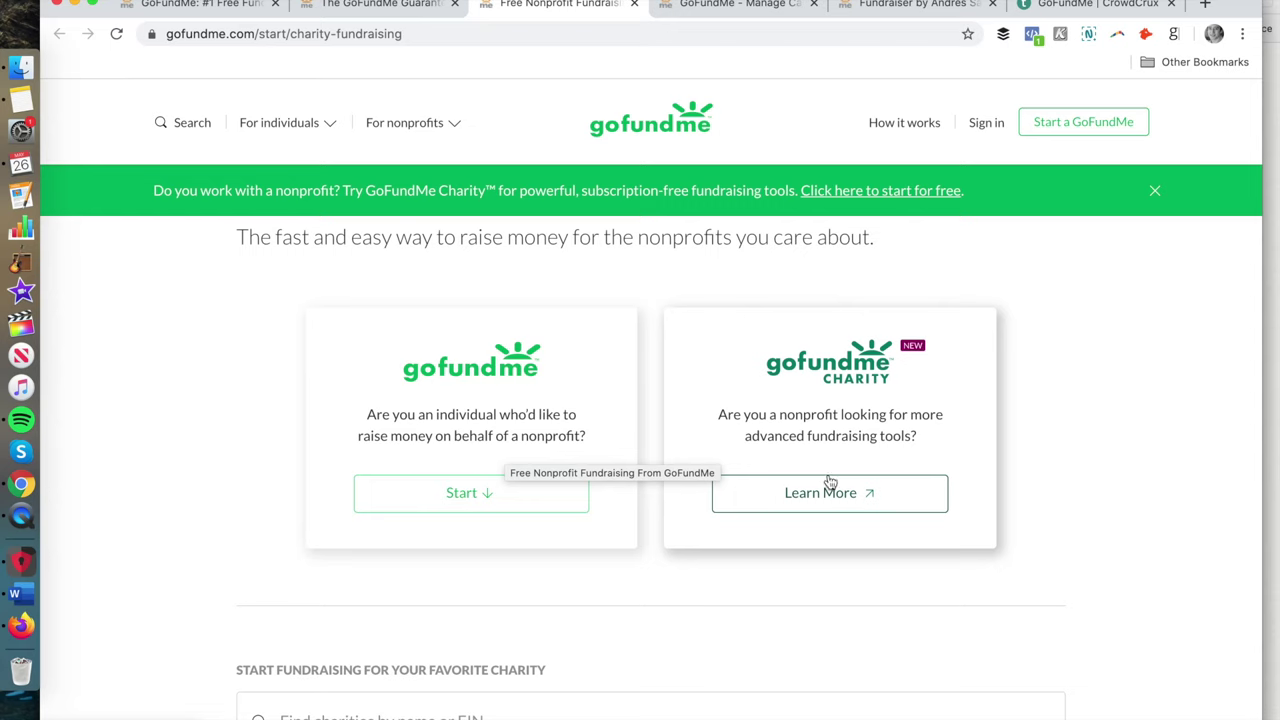
# Return to the GoFundMe homepage and review the yourself, friend and charity fundraising cards
pyautogui.click(229, 8)
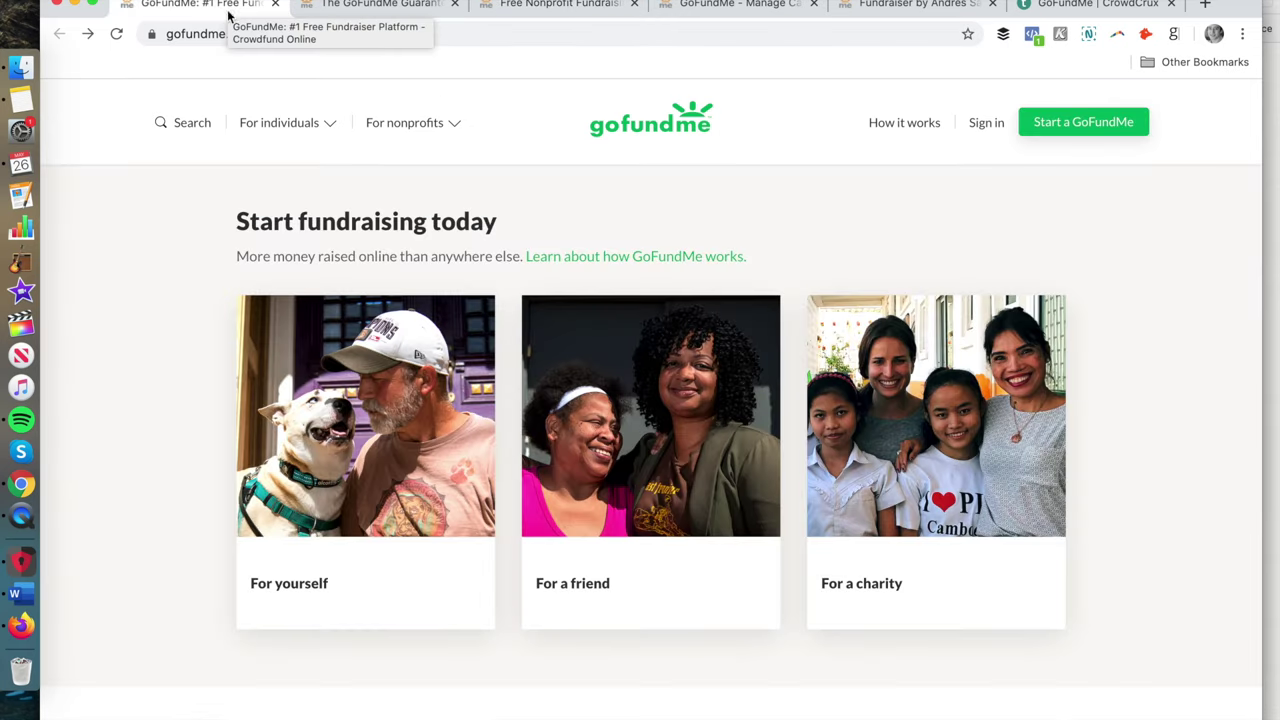
pyautogui.scroll(-5, 111, 258)
pyautogui.scroll(-3, 111, 262)
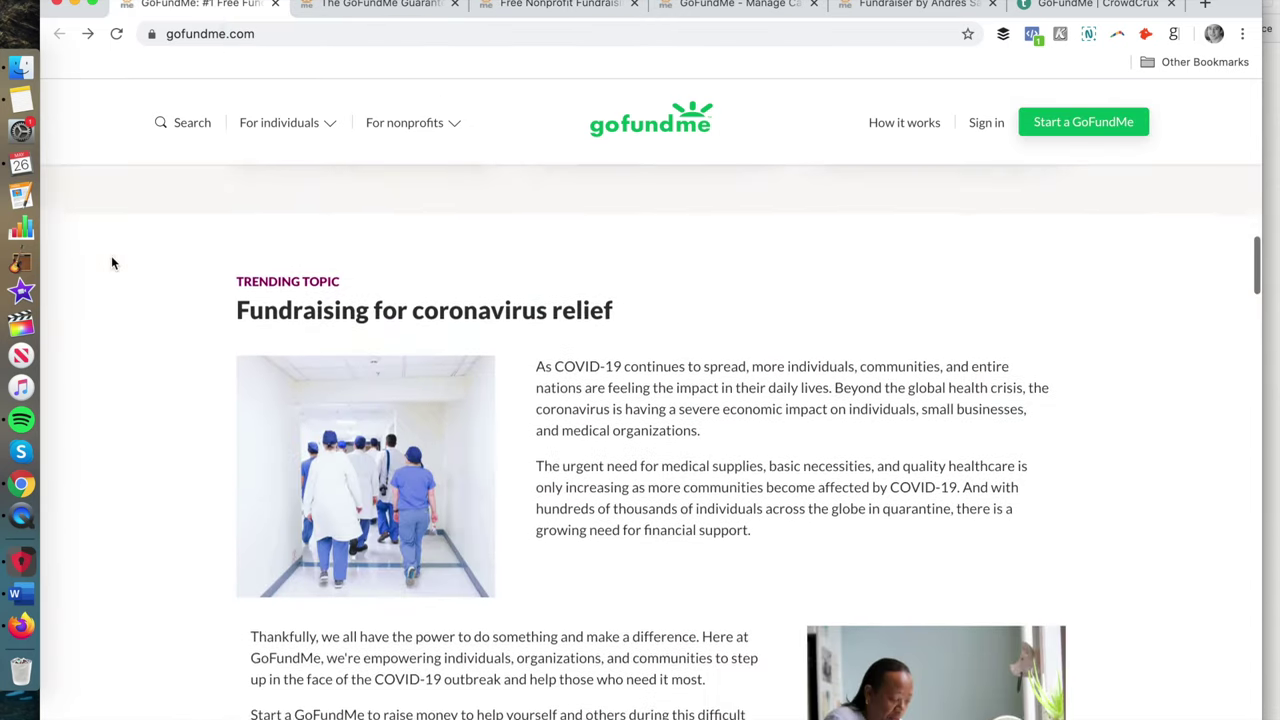
pyautogui.scroll(5, 111, 262)
pyautogui.scroll(-1, 111, 262)
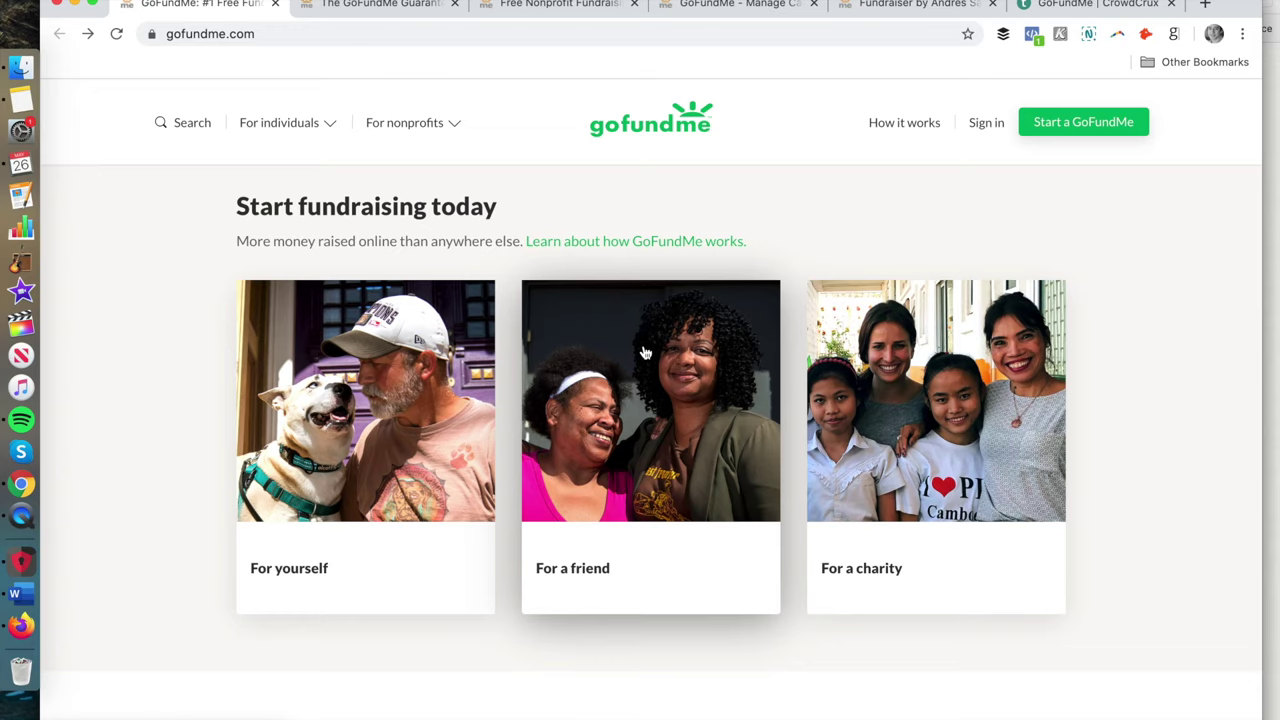
# Examine the fundraiser category grid under "Over 10,000 people start a GoFundMe every day"
pyautogui.scroll(-3, 614, 360)
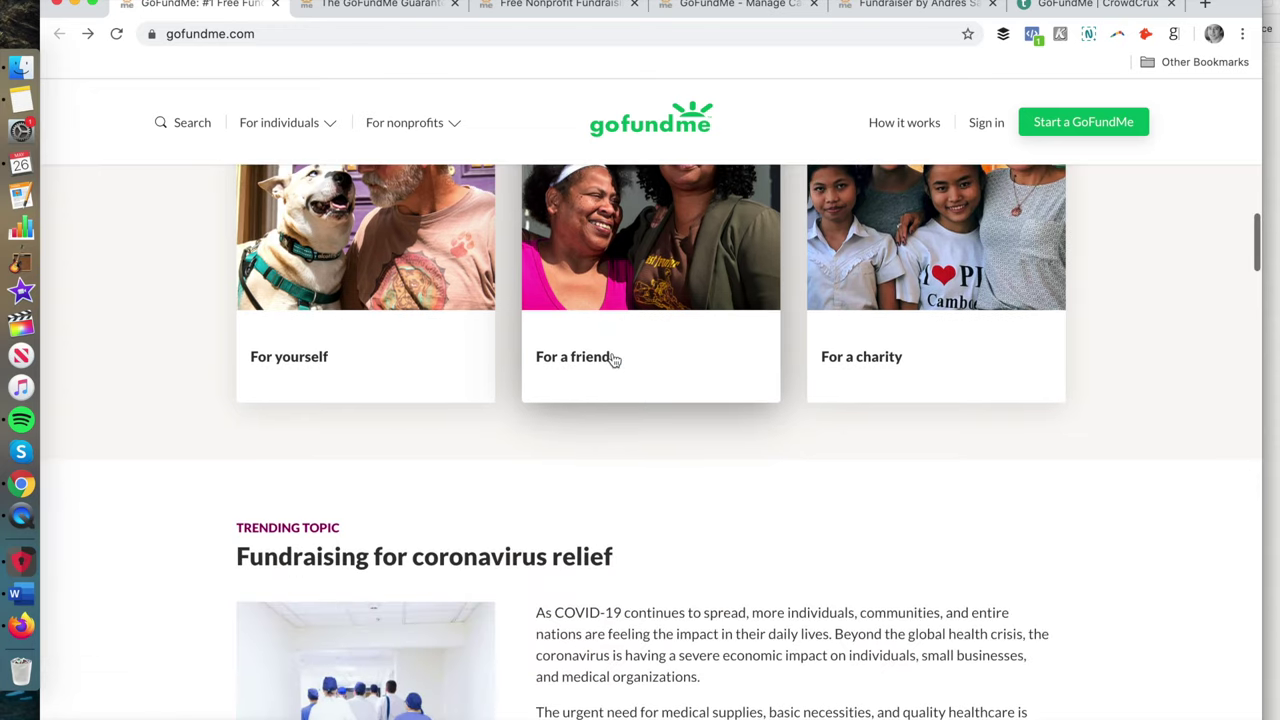
pyautogui.scroll(-10, 381, 382)
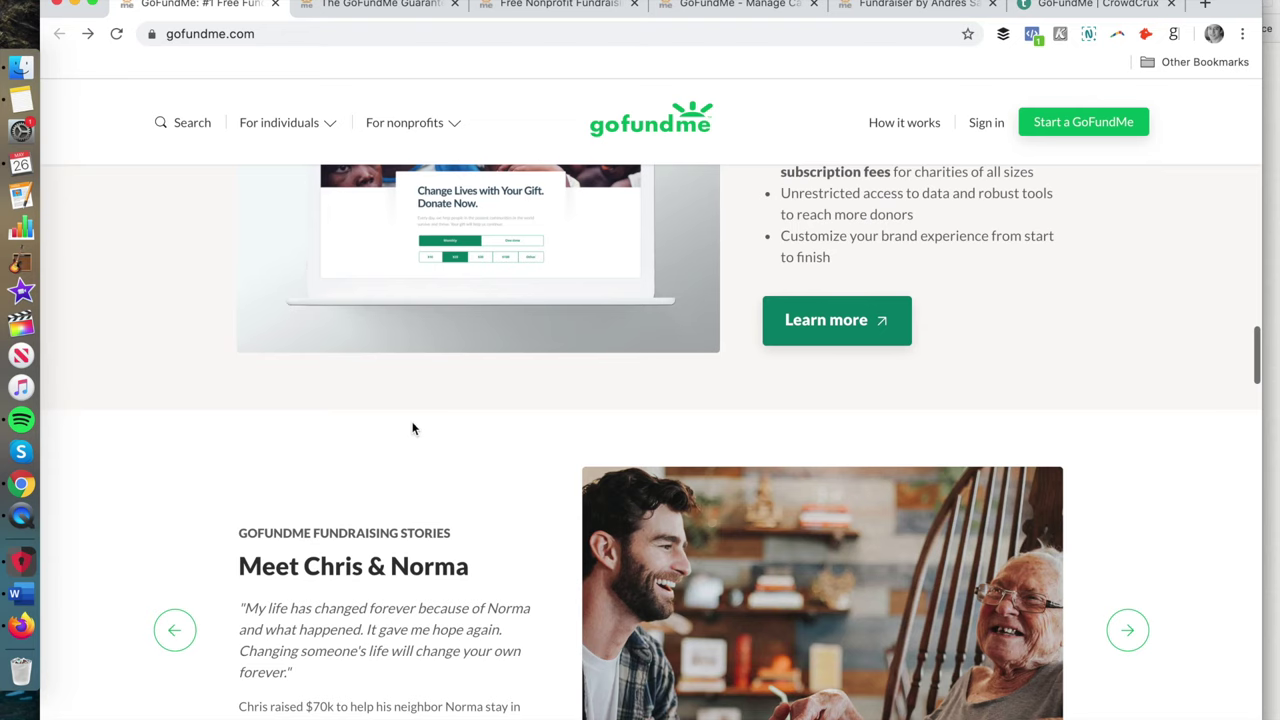
pyautogui.scroll(-4, 397, 400)
pyautogui.scroll(-6, 420, 448)
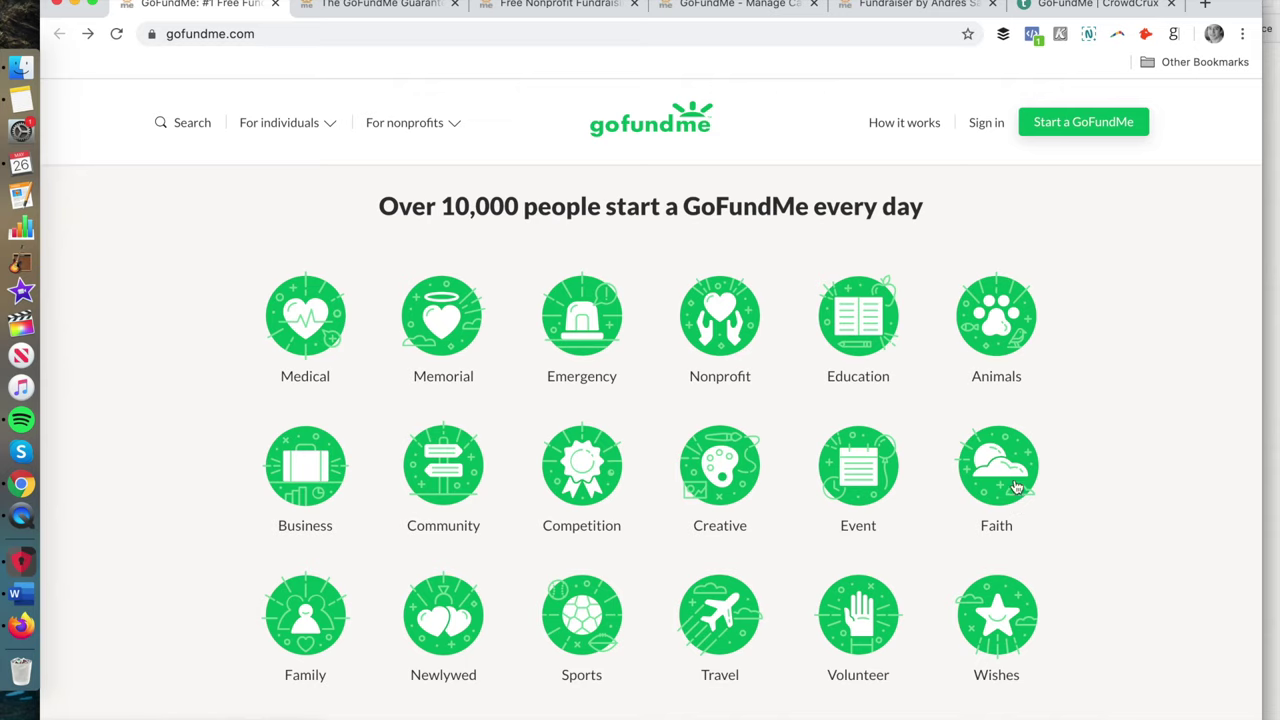
# Examine the "leader in free online fundraising" features and highlight the Donor protection guarantee text
pyautogui.scroll(-5, 1075, 430)
pyautogui.scroll(-2, 1073, 422)
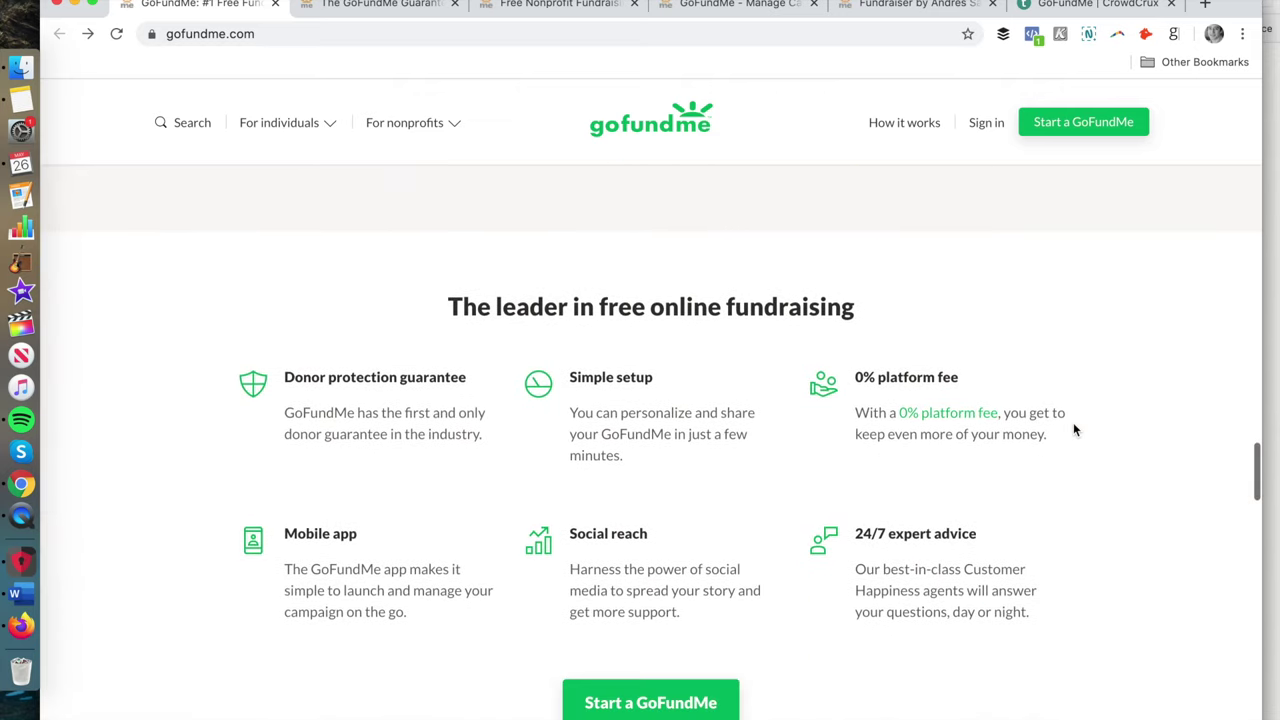
pyautogui.scroll(-1, 1073, 423)
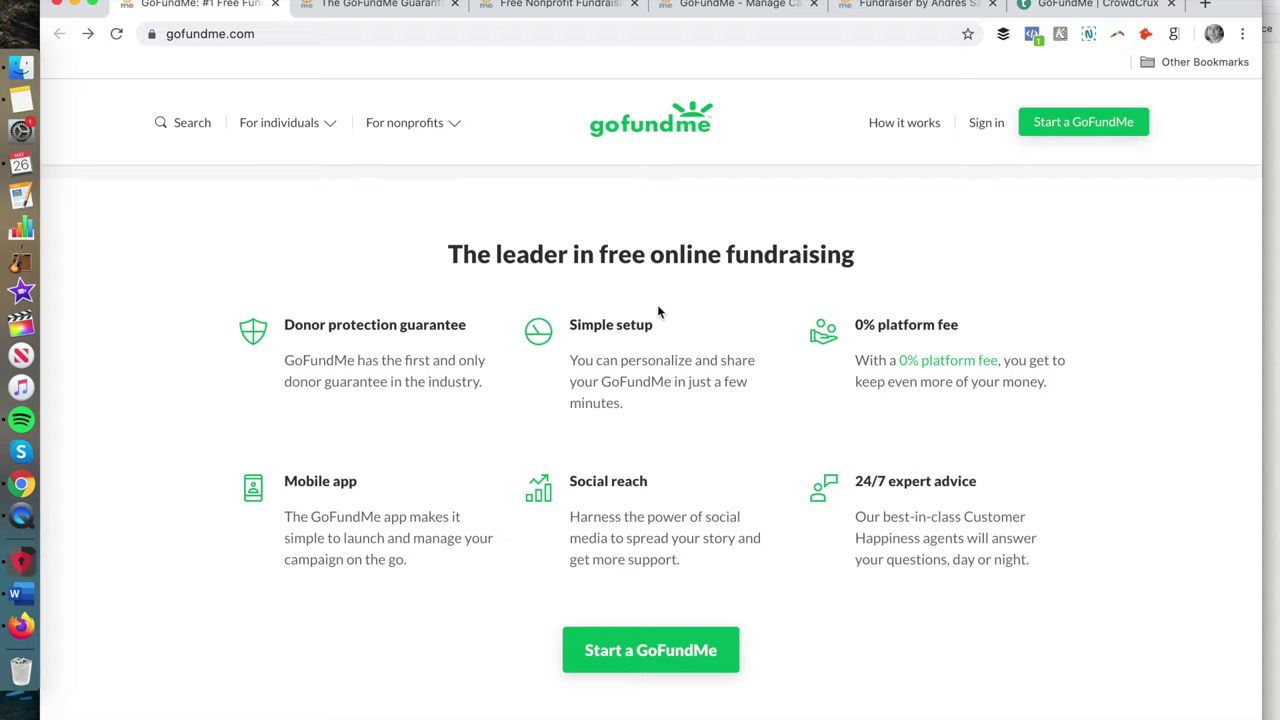
pyautogui.moveTo(280, 275); pyautogui.dragTo(498, 393)
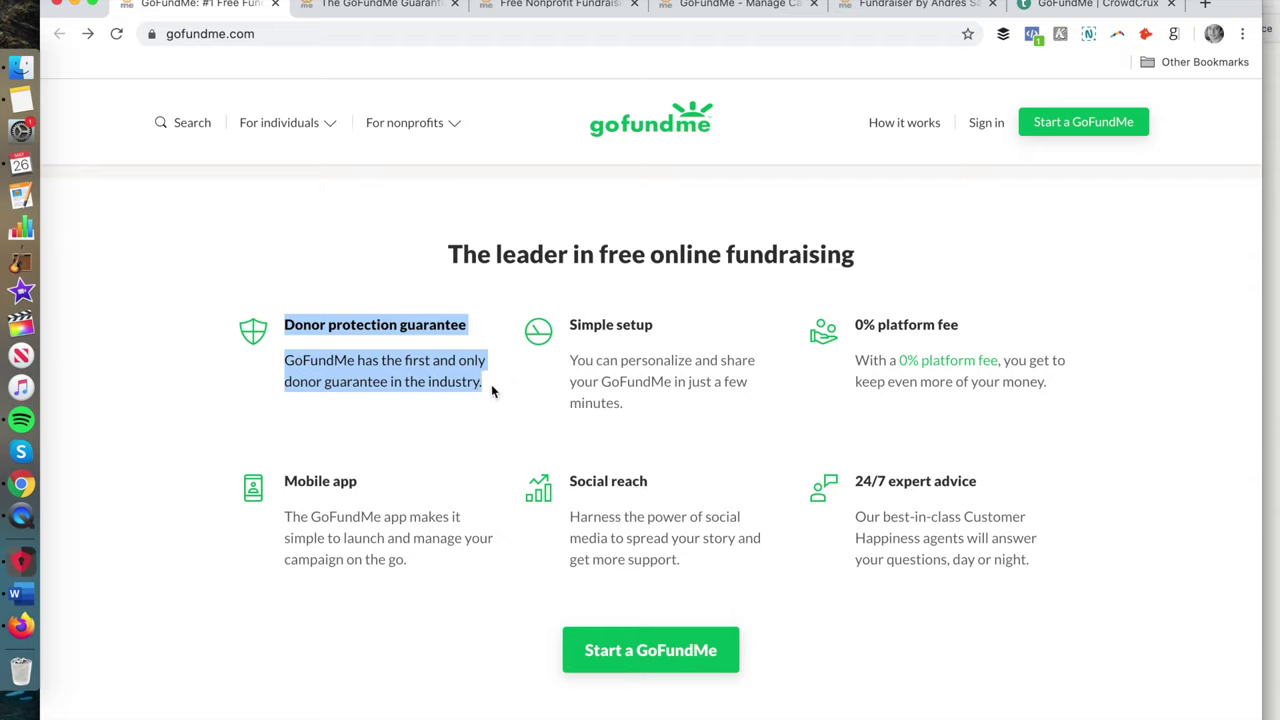
pyautogui.click(491, 388)
# Switch to the GoFundMe Guarantee page and highlight each of the three definitions of Misuse under For Donors
pyautogui.click(372, 6)
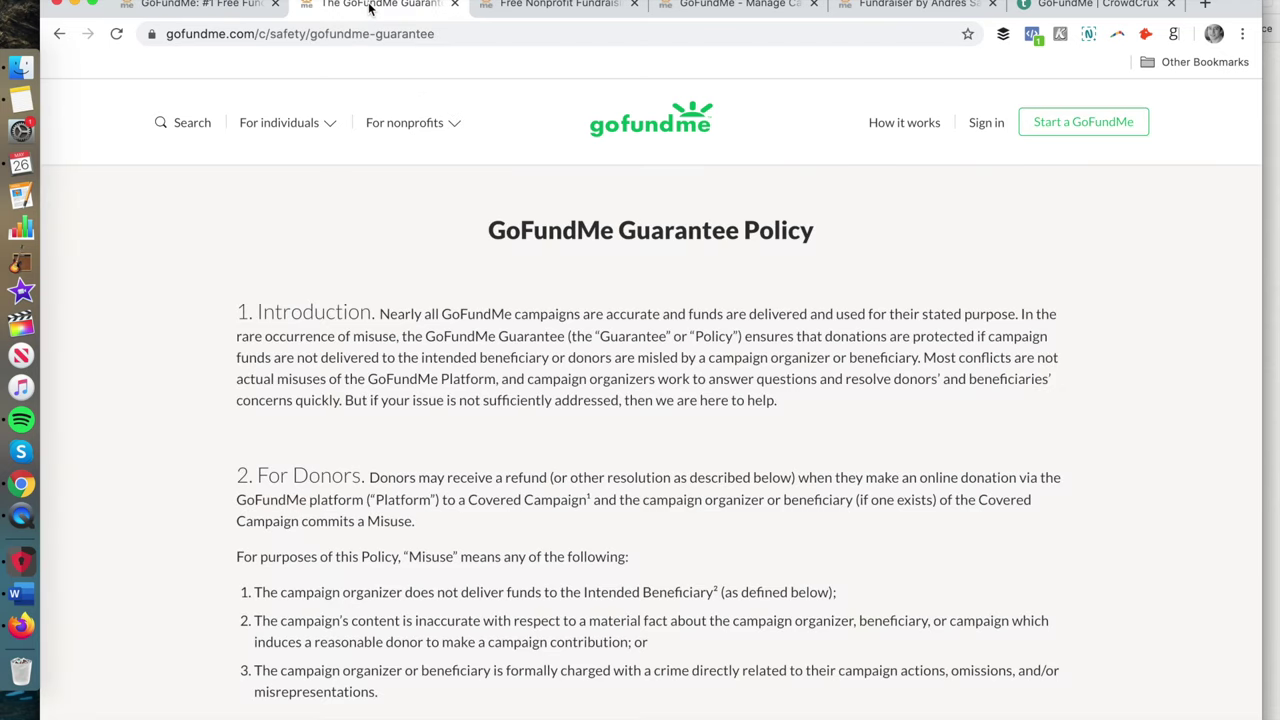
pyautogui.scroll(-4, 452, 390)
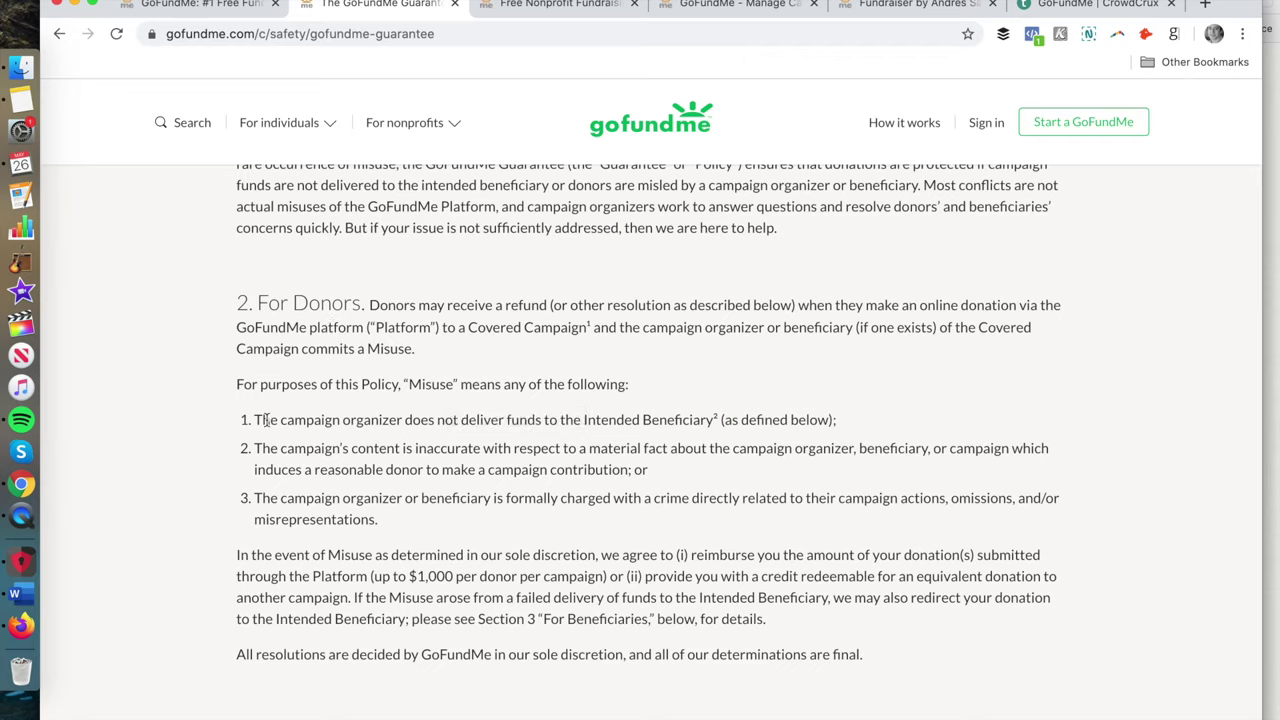
pyautogui.moveTo(279, 420); pyautogui.dragTo(607, 416)
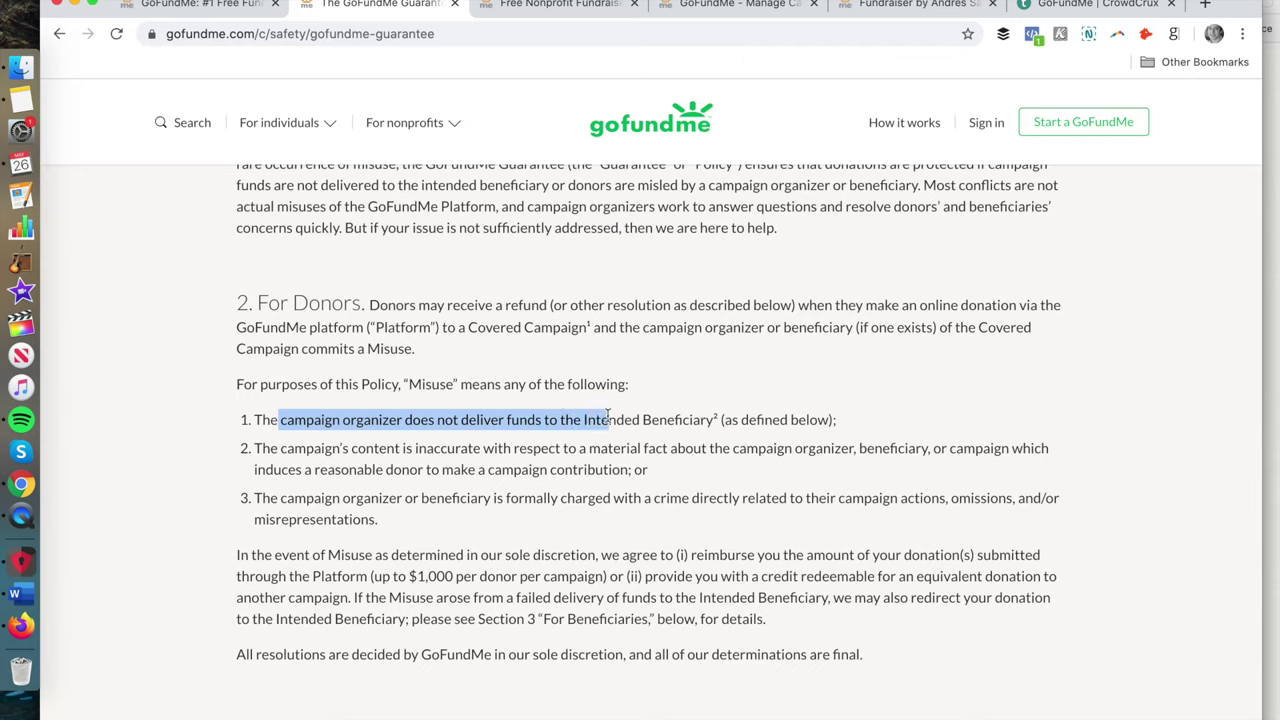
pyautogui.click(337, 438)
pyautogui.moveTo(286, 448); pyautogui.dragTo(566, 471)
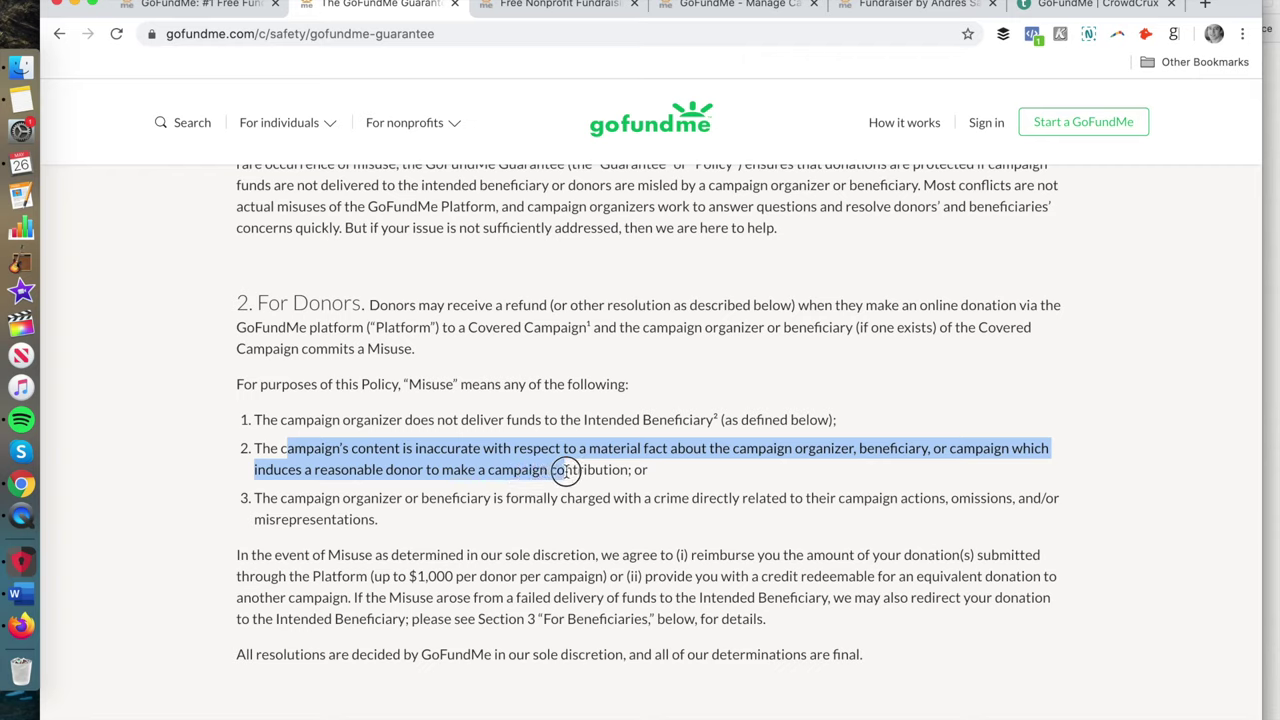
pyautogui.click(386, 500)
pyautogui.moveTo(320, 498); pyautogui.dragTo(684, 500)
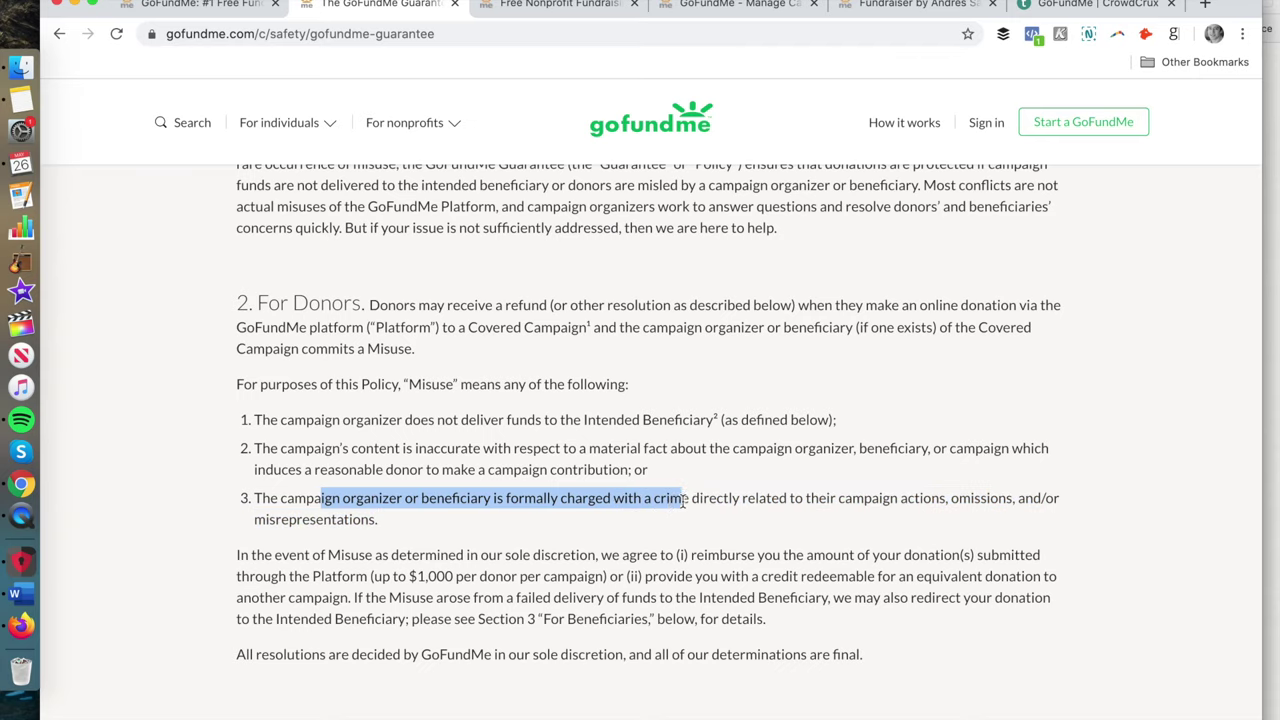
pyautogui.click(511, 500)
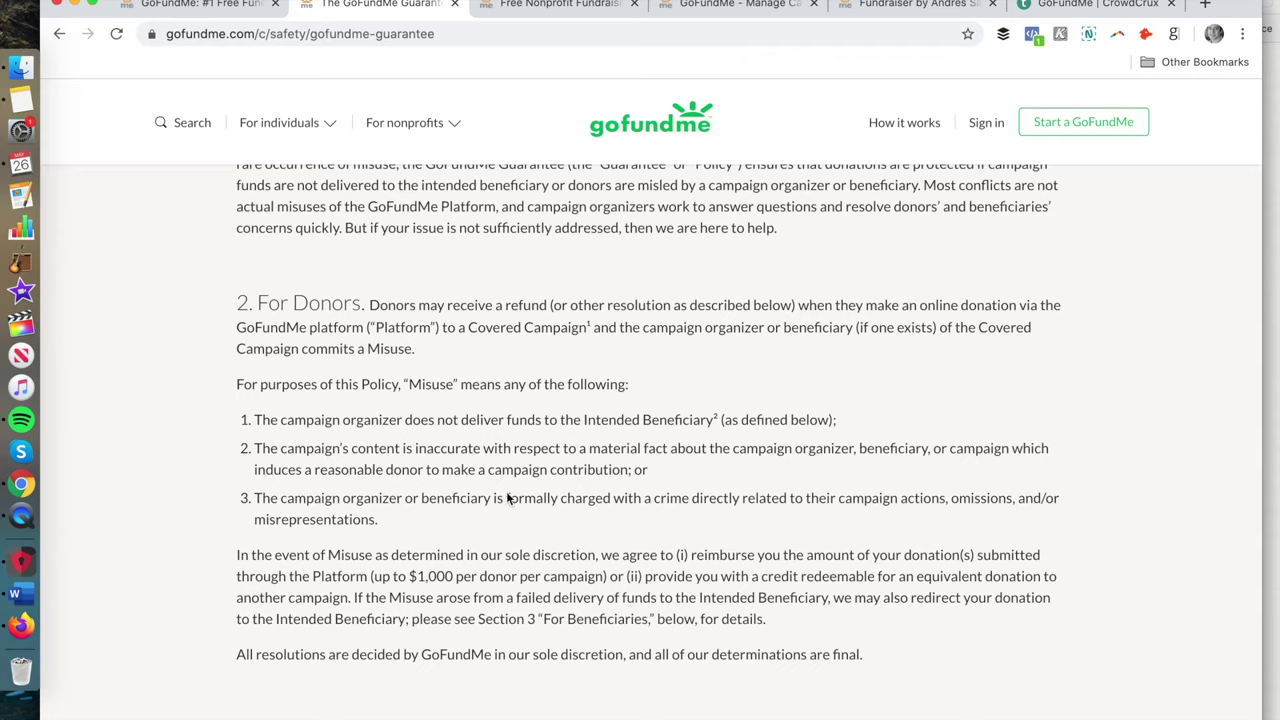
# Highlight the clause on reimbursing donors in the event of Misuse and reread the For Donors section
pyautogui.moveTo(704, 555); pyautogui.dragTo(606, 577)
pyautogui.click(640, 572)
pyautogui.scroll(5, 856, 566)
pyautogui.scroll(-6, 856, 566)
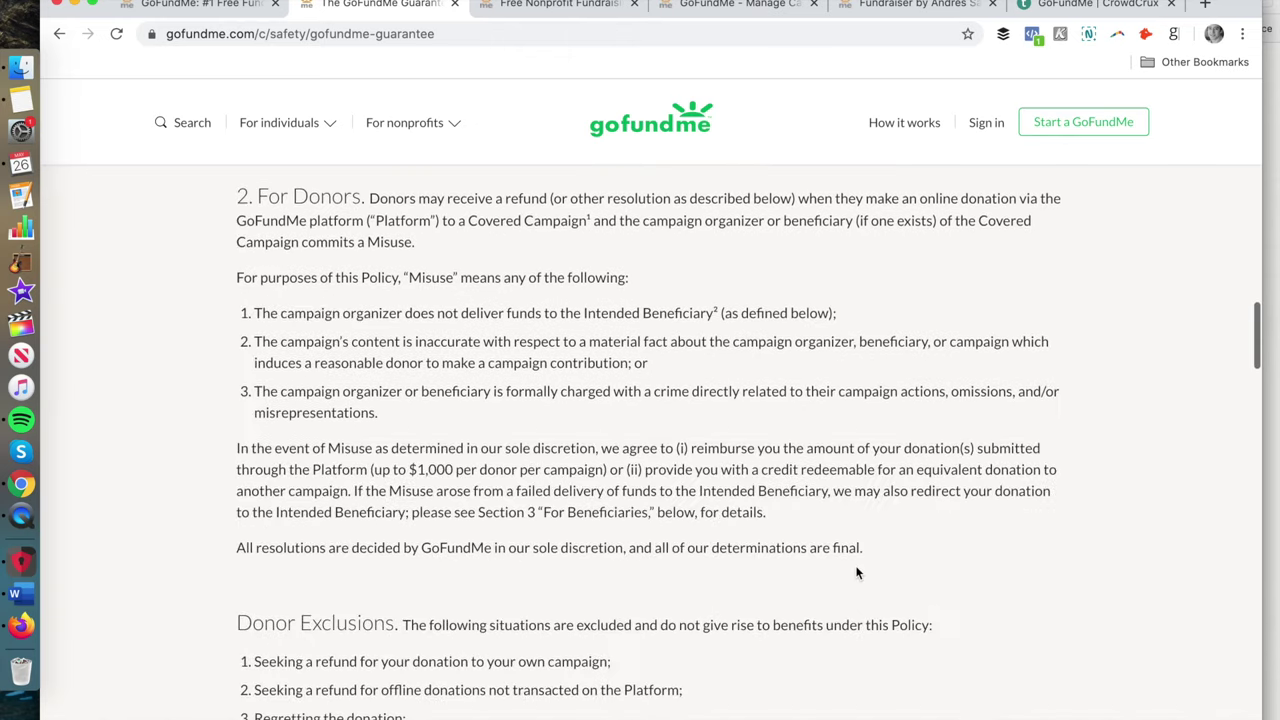
# Read the policy's Donor Exclusions and For Beneficiaries sections and the "What is the GoFundMe Guarantee?" introduction
pyautogui.scroll(-6, 856, 572)
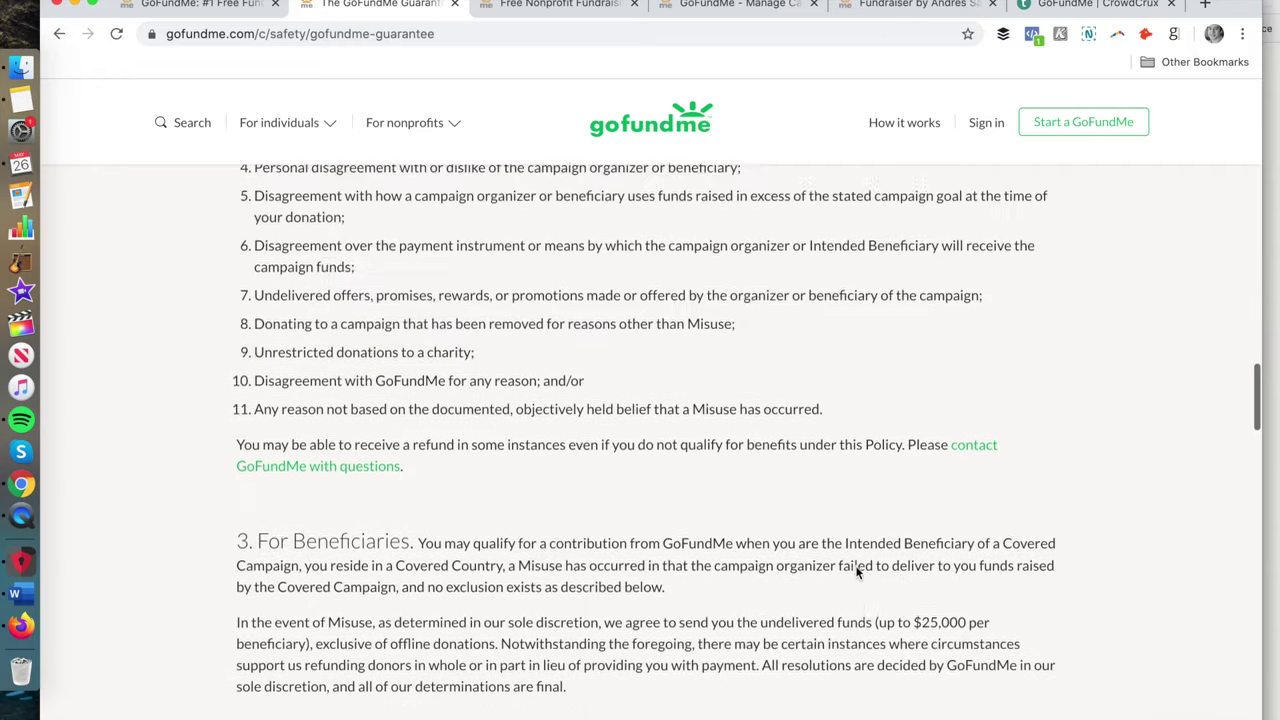
pyautogui.scroll(2, 856, 572)
pyautogui.scroll(-5, 856, 572)
pyautogui.scroll(-15, 856, 572)
pyautogui.scroll(14, 850, 600)
pyautogui.scroll(15, 848, 608)
pyautogui.scroll(5, 640, 437)
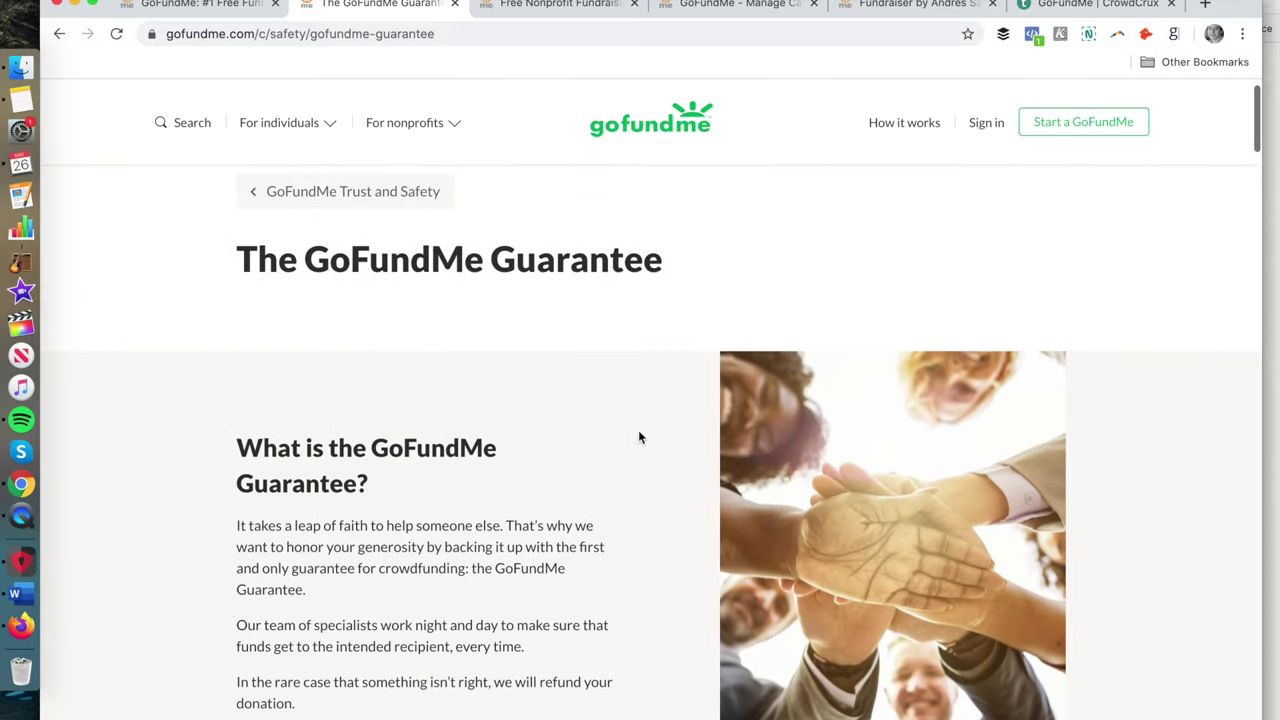
pyautogui.scroll(-1, 640, 437)
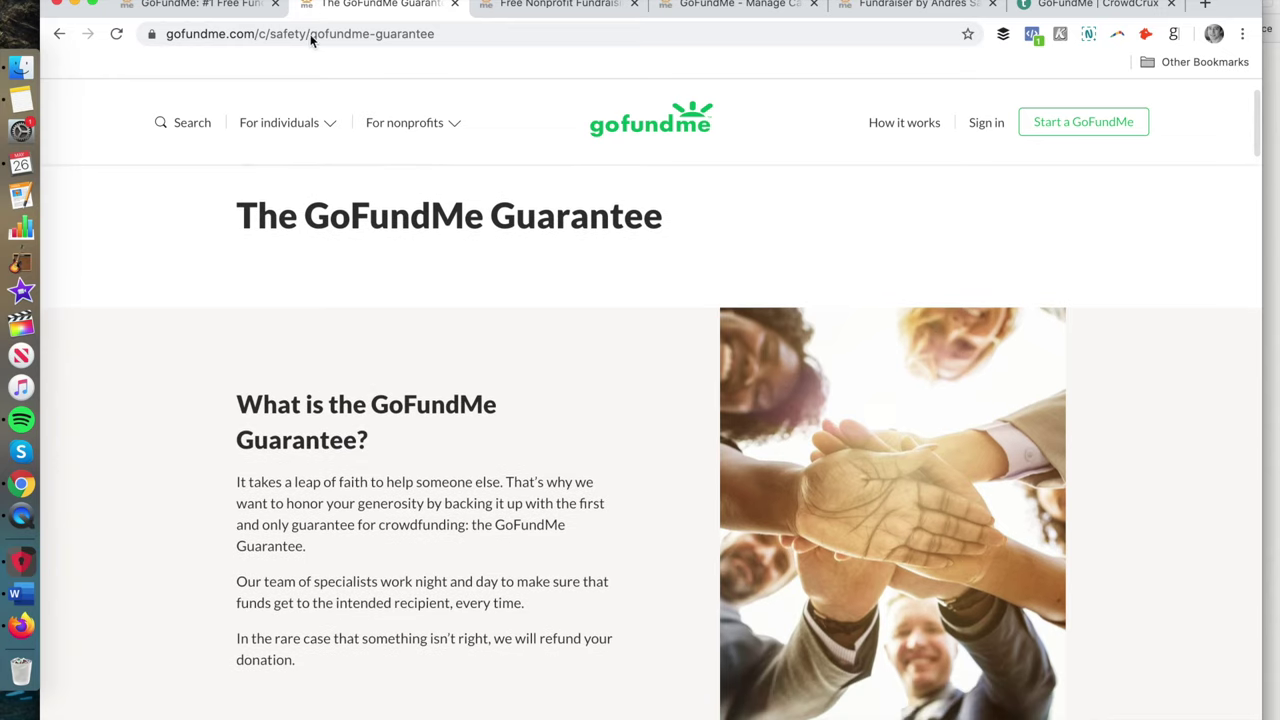
# Return to the GoFundMe homepage and open the Brooklyn, NY top fundraiser in a new tab
pyautogui.click(200, 5)
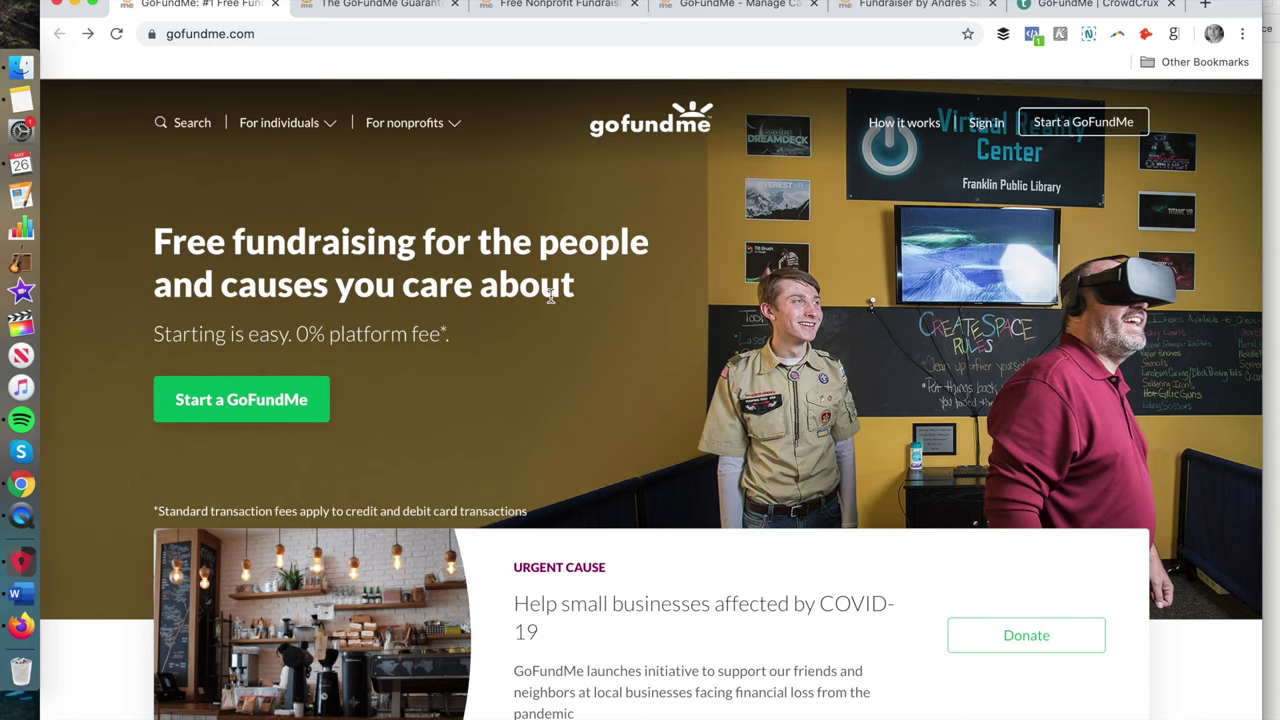
pyautogui.scroll(-5, 550, 295)
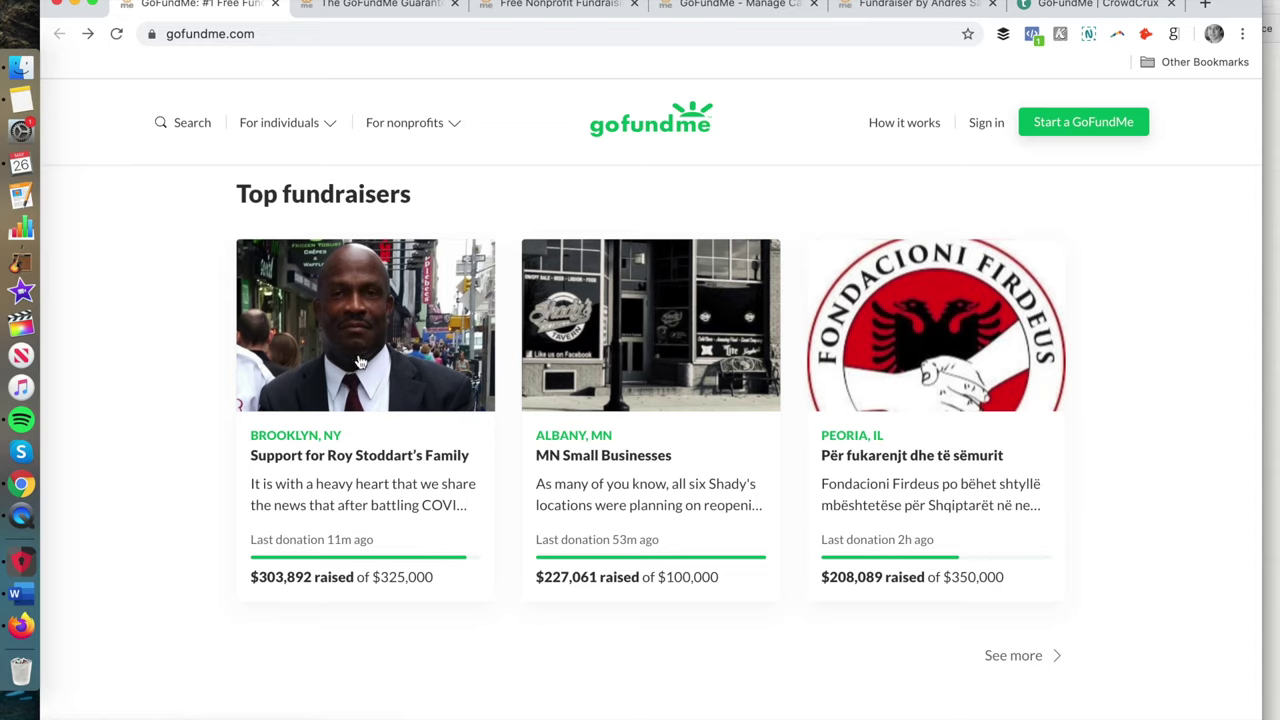
pyautogui.keyDown('super'); pyautogui.click(380, 350); pyautogui.keyUp('super')
# Browse the homepage's "Find a GoFundMe near you" section for local campaigns
pyautogui.scroll(-20, 337, 457)
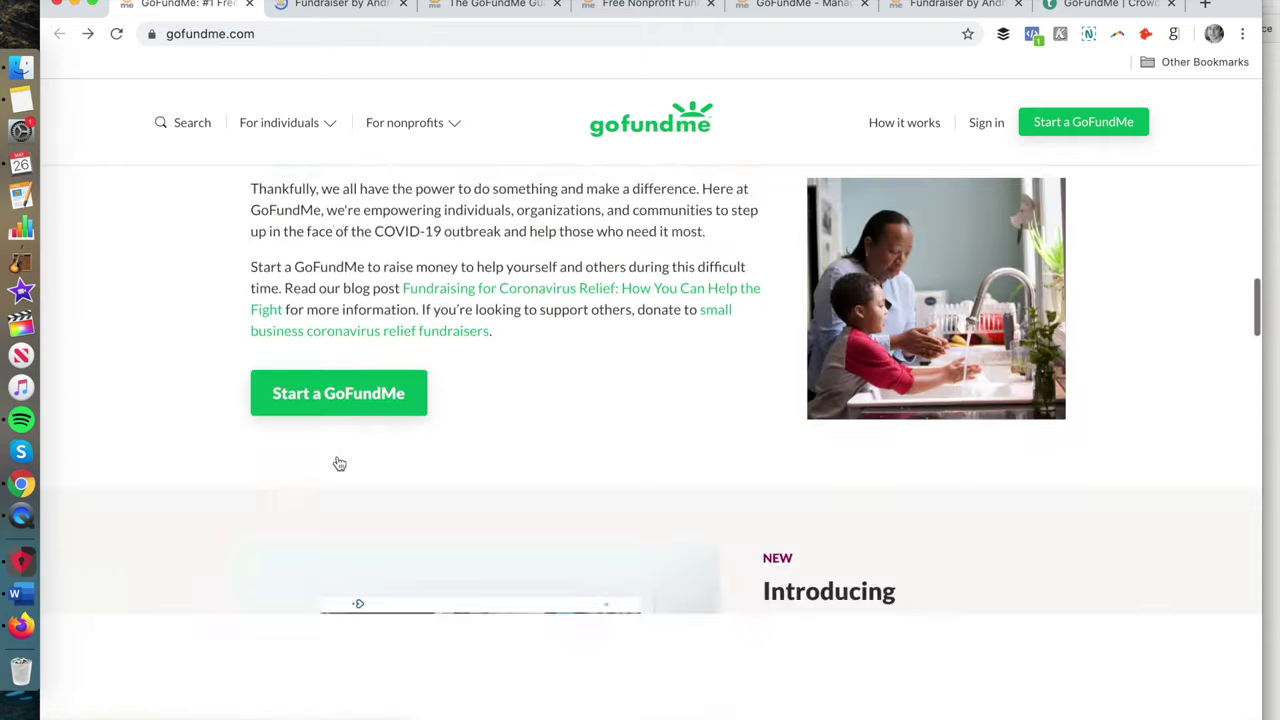
pyautogui.scroll(10, 337, 456)
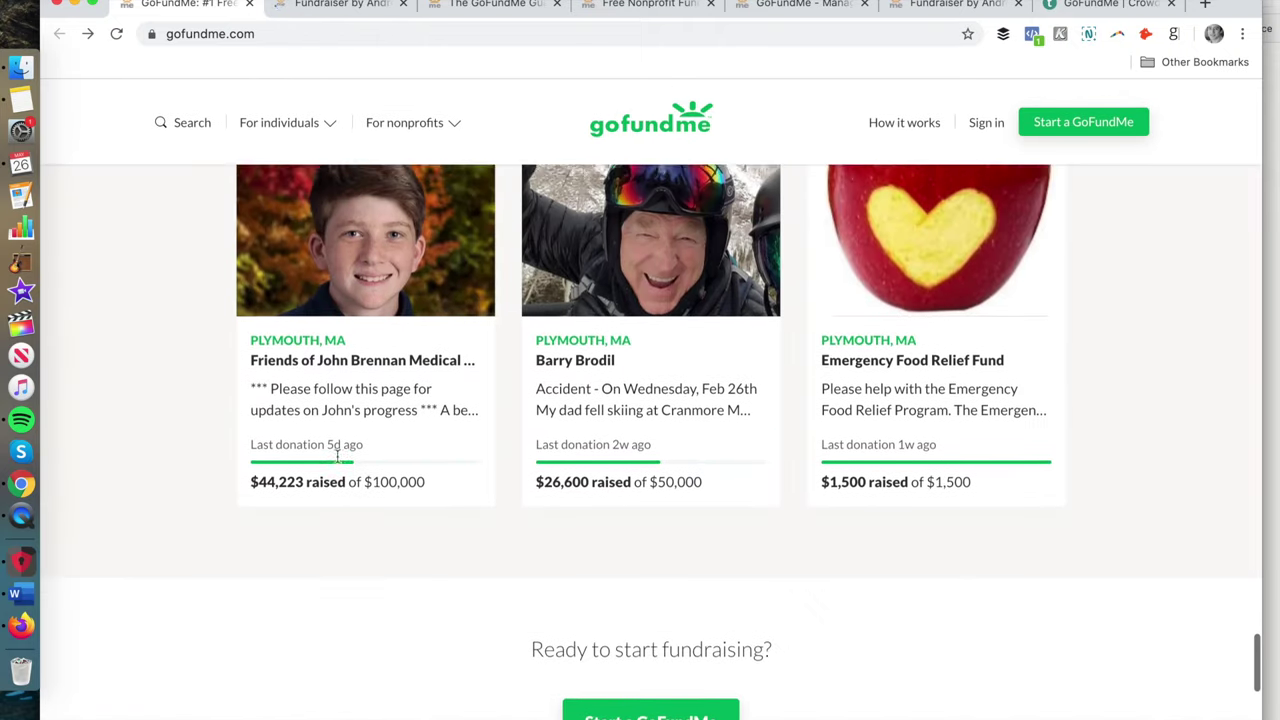
pyautogui.scroll(-5, 337, 463)
pyautogui.scroll(8, 337, 463)
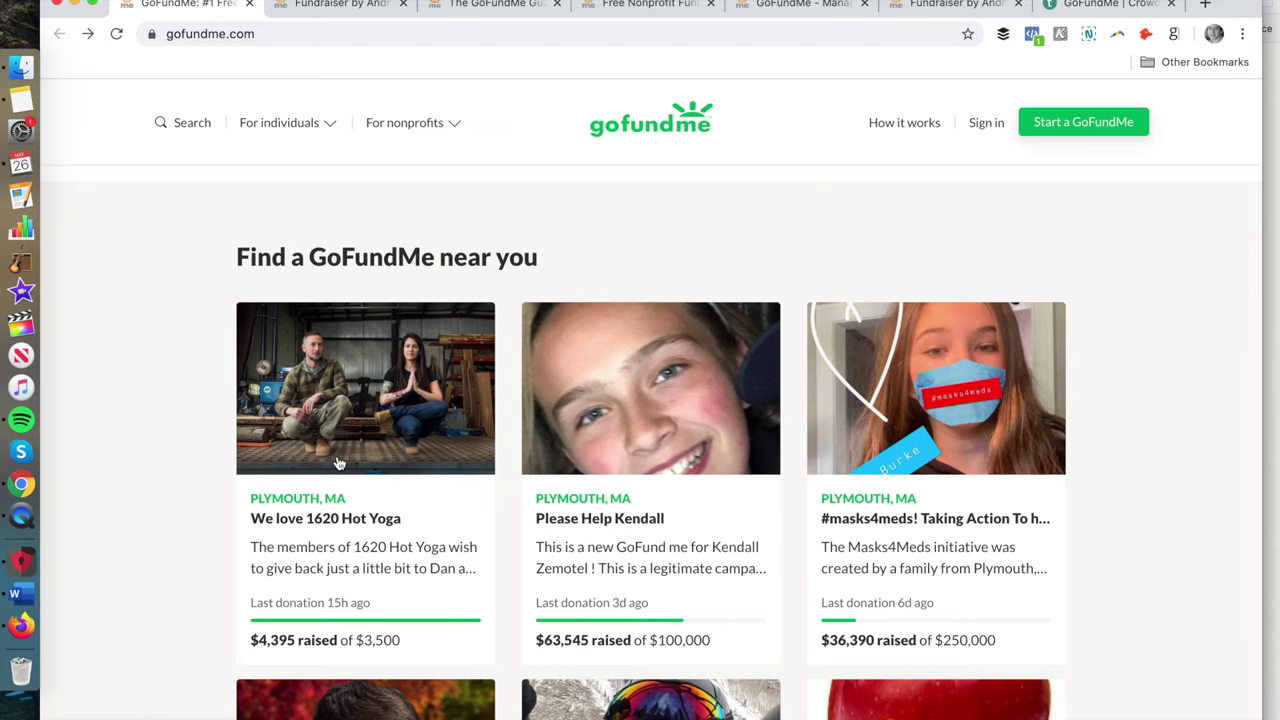
pyautogui.scroll(-2, 406, 480)
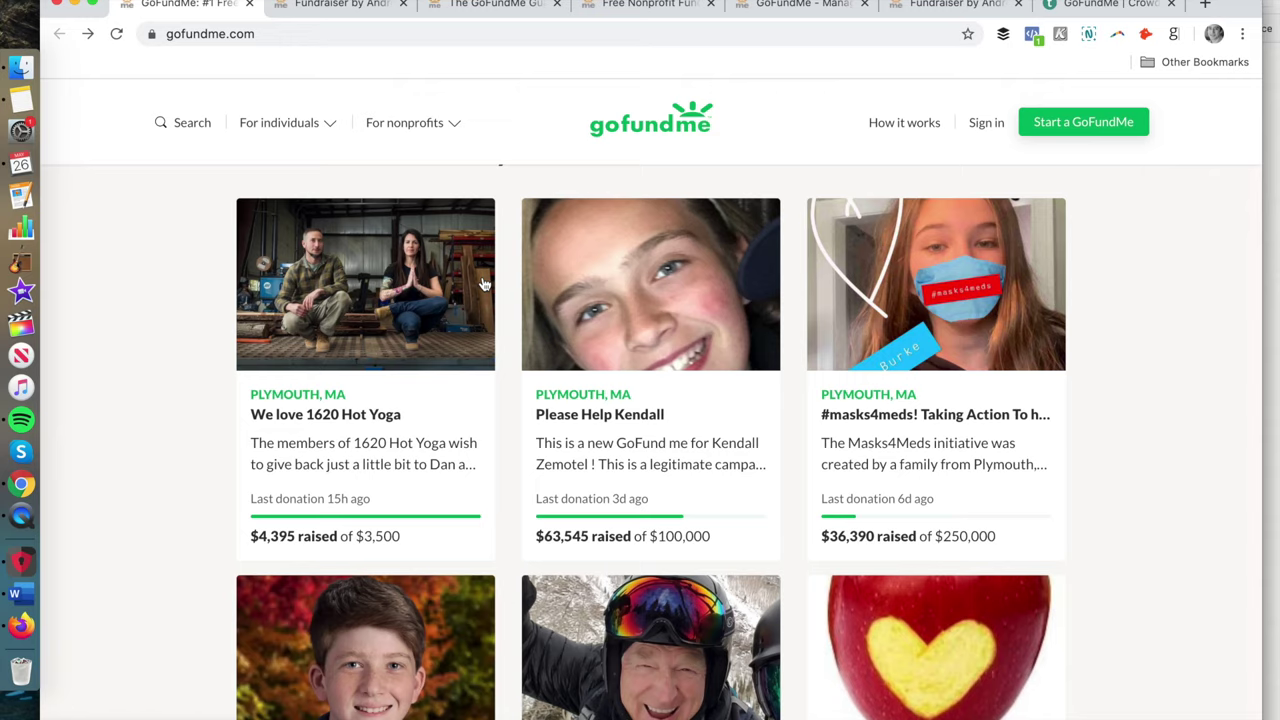
# Open the second Plymouth, MA fundraiser in the nearby list and review its photos, story and donation summary
pyautogui.click(599, 407)
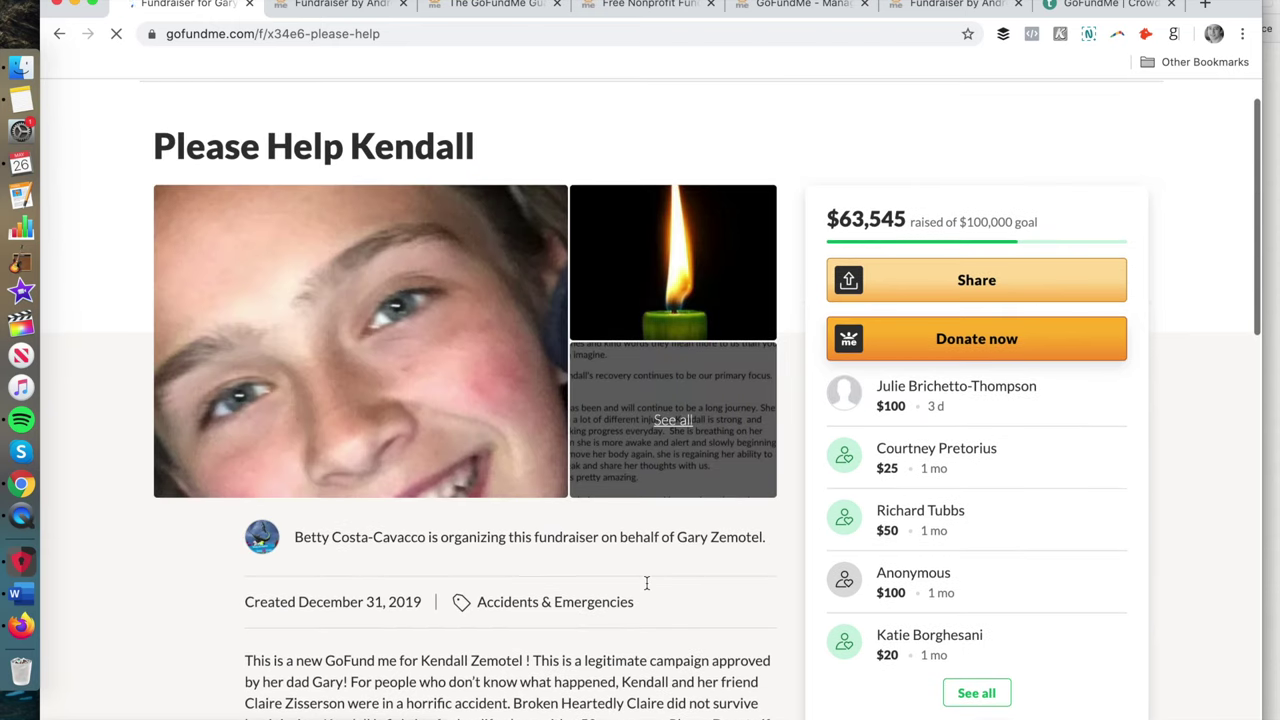
pyautogui.scroll(-2, 646, 583)
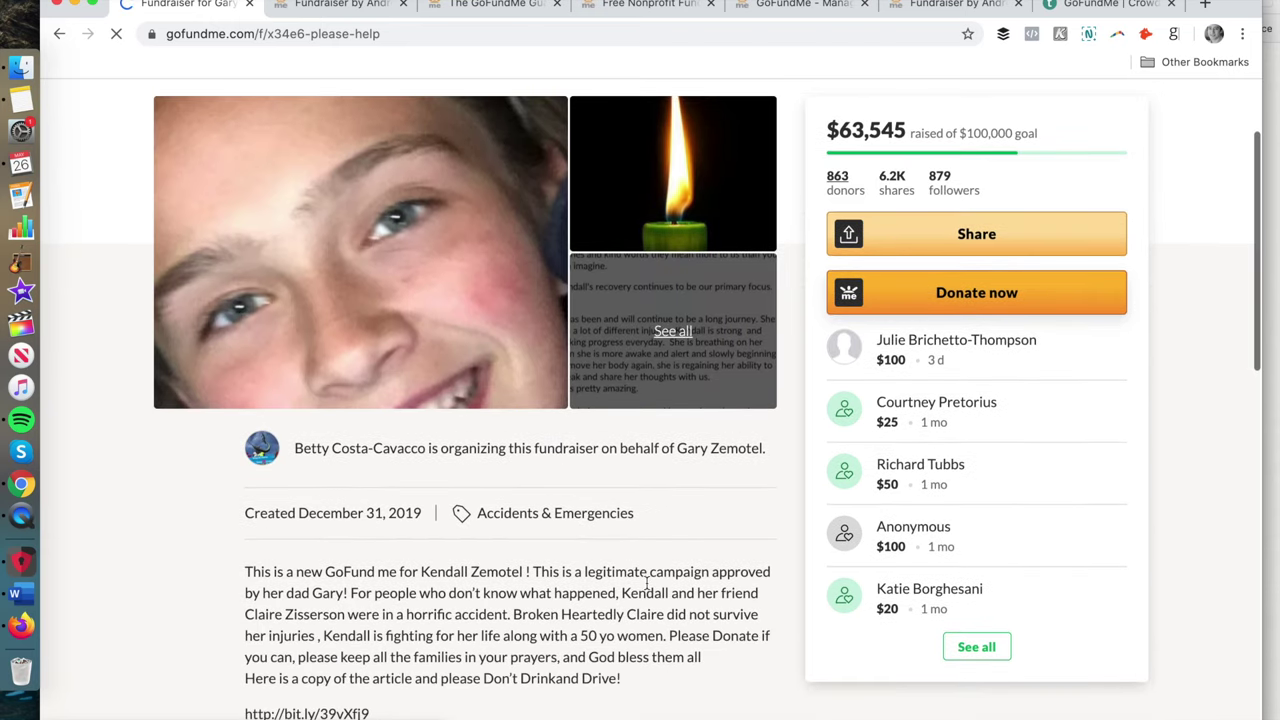
pyautogui.scroll(-3, 646, 583)
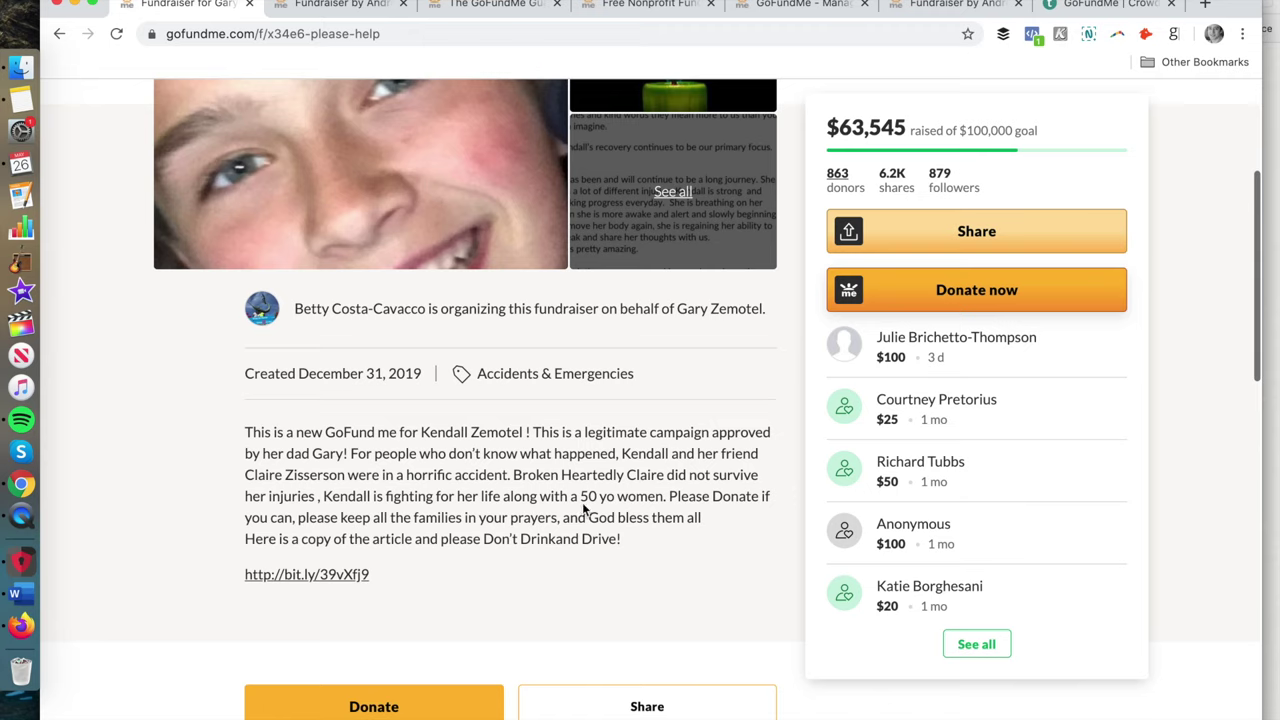
pyautogui.scroll(5, 376, 470)
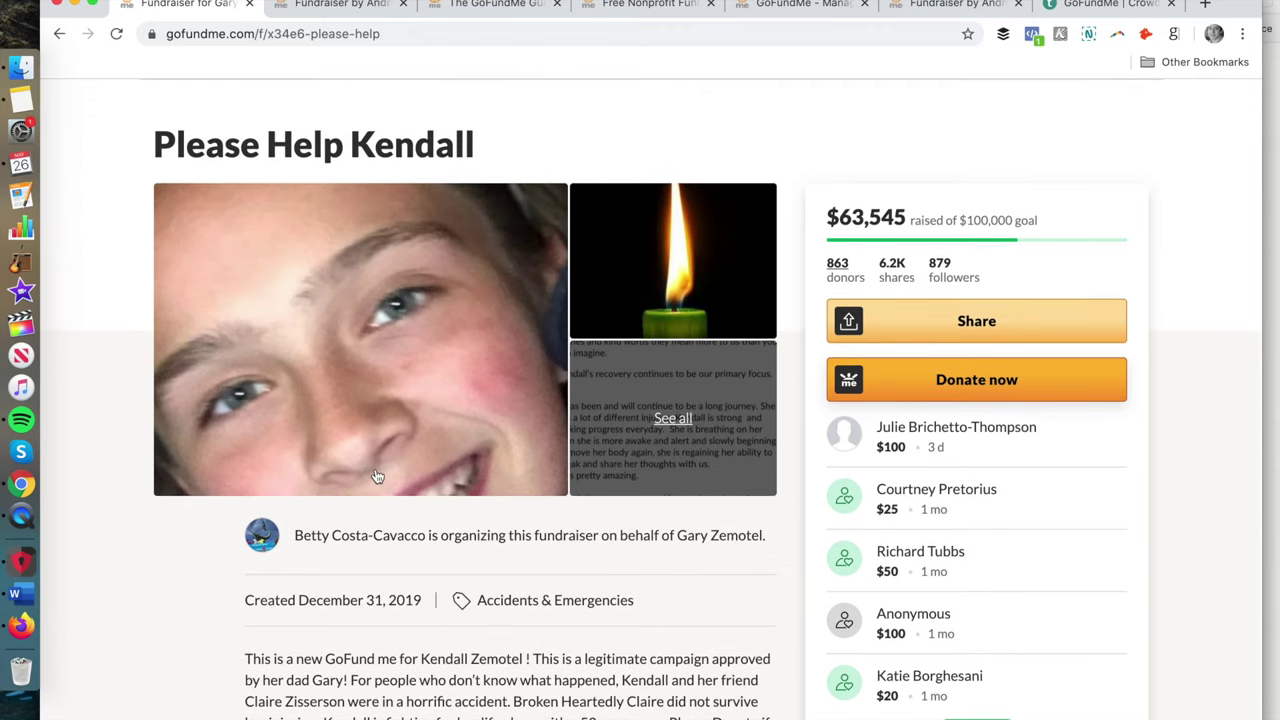
# Highlight the fundraiser's title and read its story and first posted update
pyautogui.click(510, 148)
pyautogui.moveTo(510, 148); pyautogui.dragTo(351, 140)
pyautogui.scroll(-6, 351, 145)
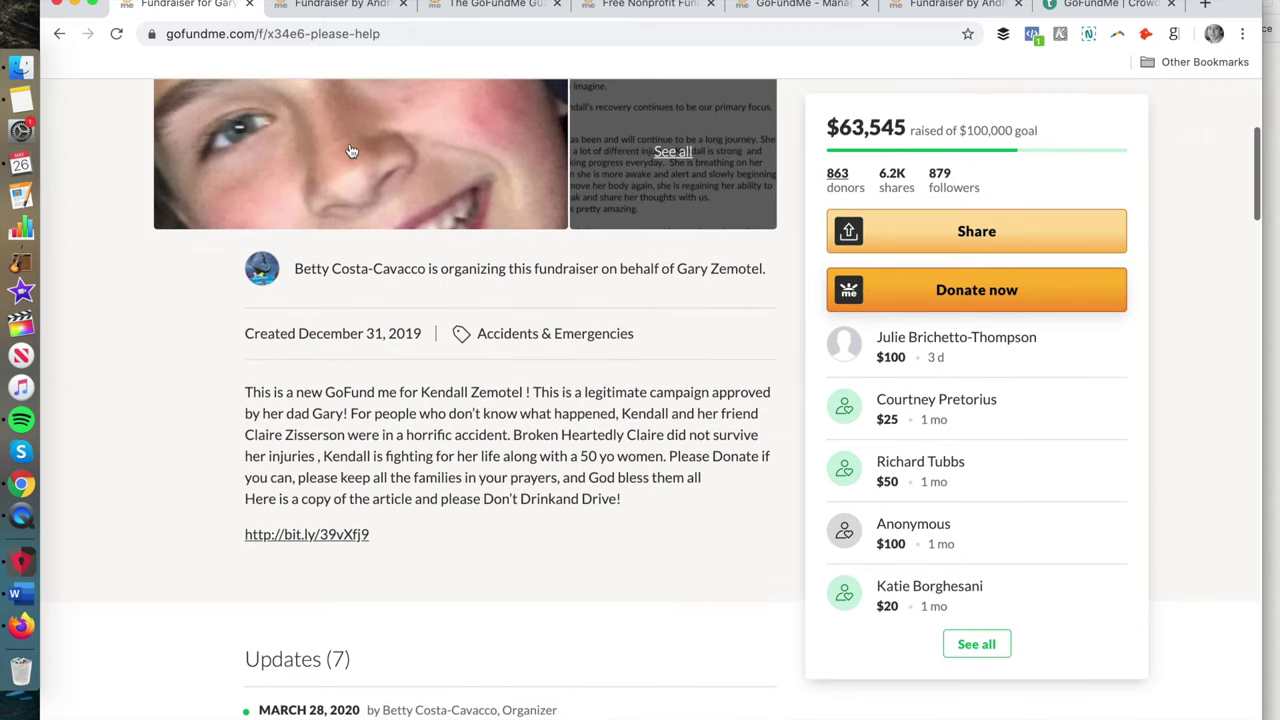
pyautogui.scroll(-4, 351, 151)
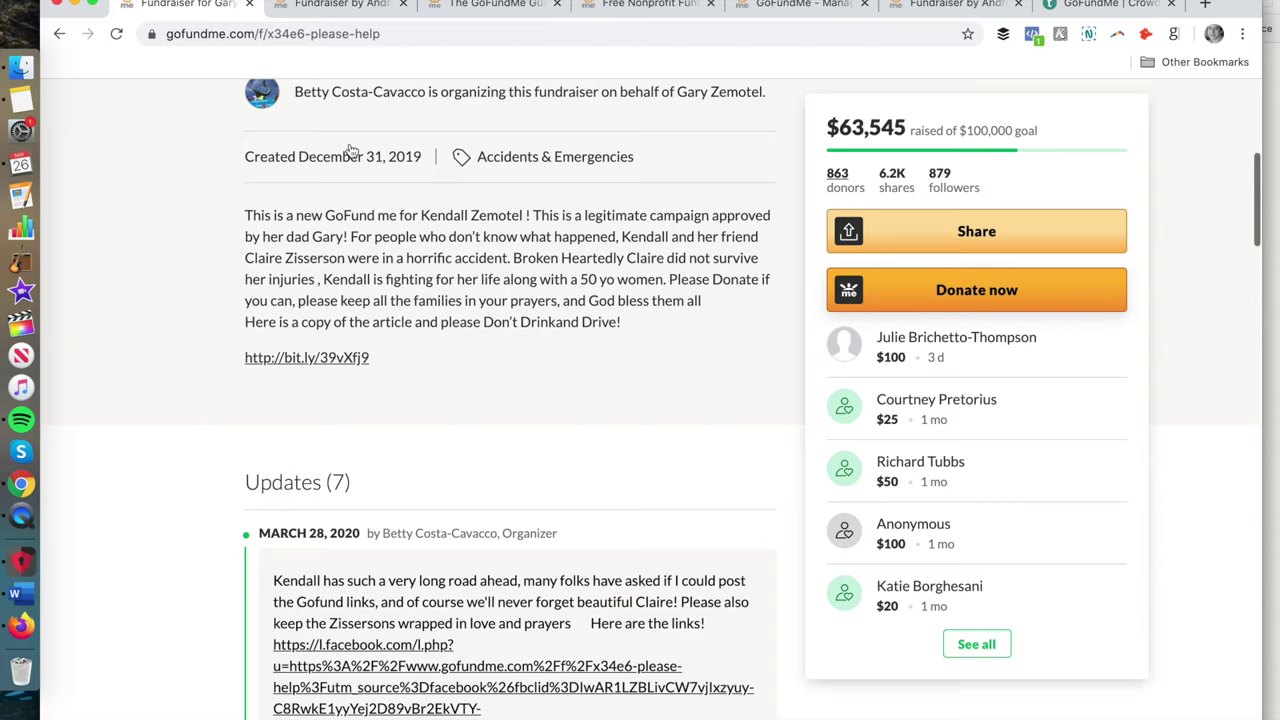
# Highlight the fundraiser's story and browse its donor comments, organizer and beneficiary section, and community photos
pyautogui.moveTo(296, 215); pyautogui.dragTo(547, 305)
pyautogui.scroll(-20, 313, 404)
pyautogui.scroll(-20, 313, 404)
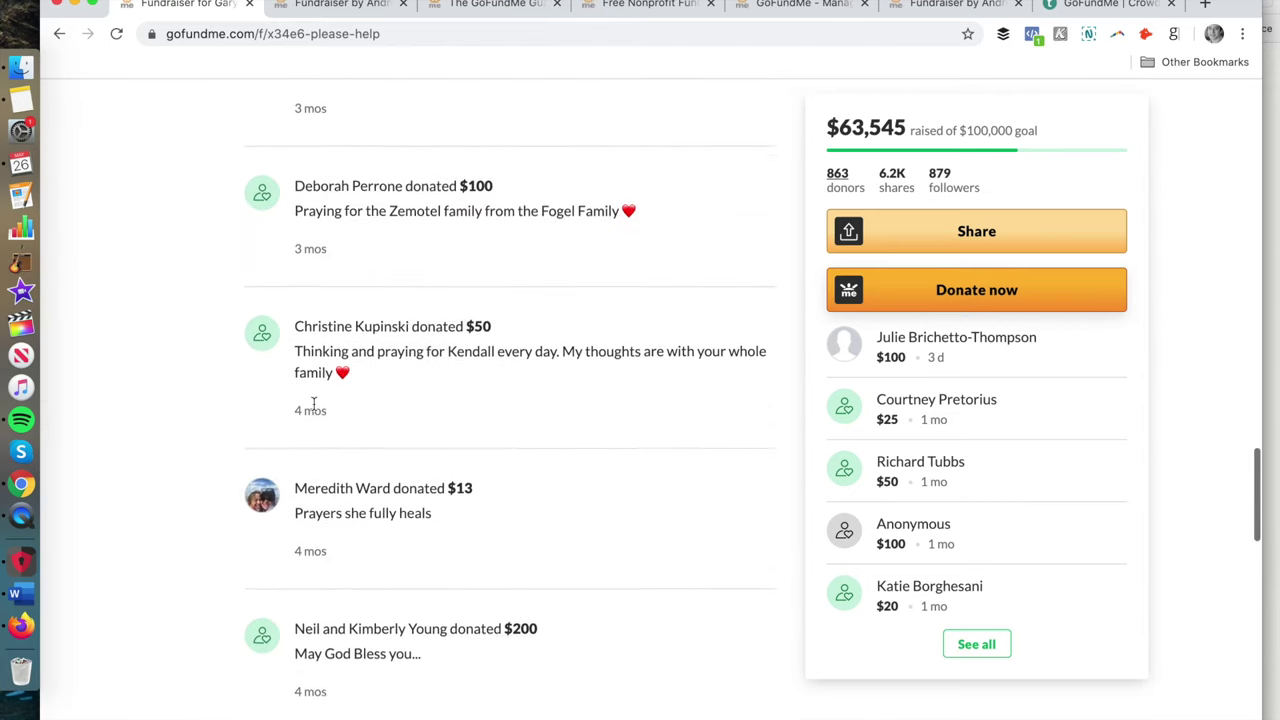
pyautogui.scroll(11, 314, 407)
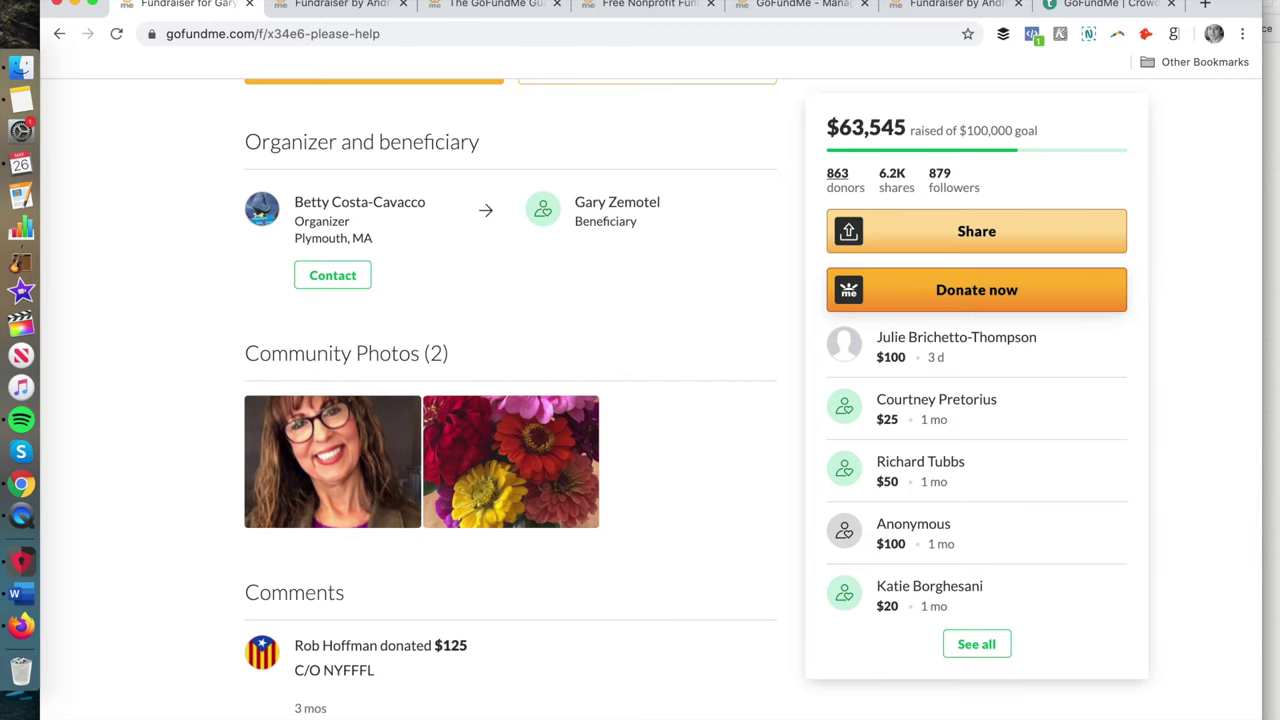
# Switch to the Brooklyn, NY memorial fundraiser and review its title, photo and opening story
pyautogui.click(320, 8)
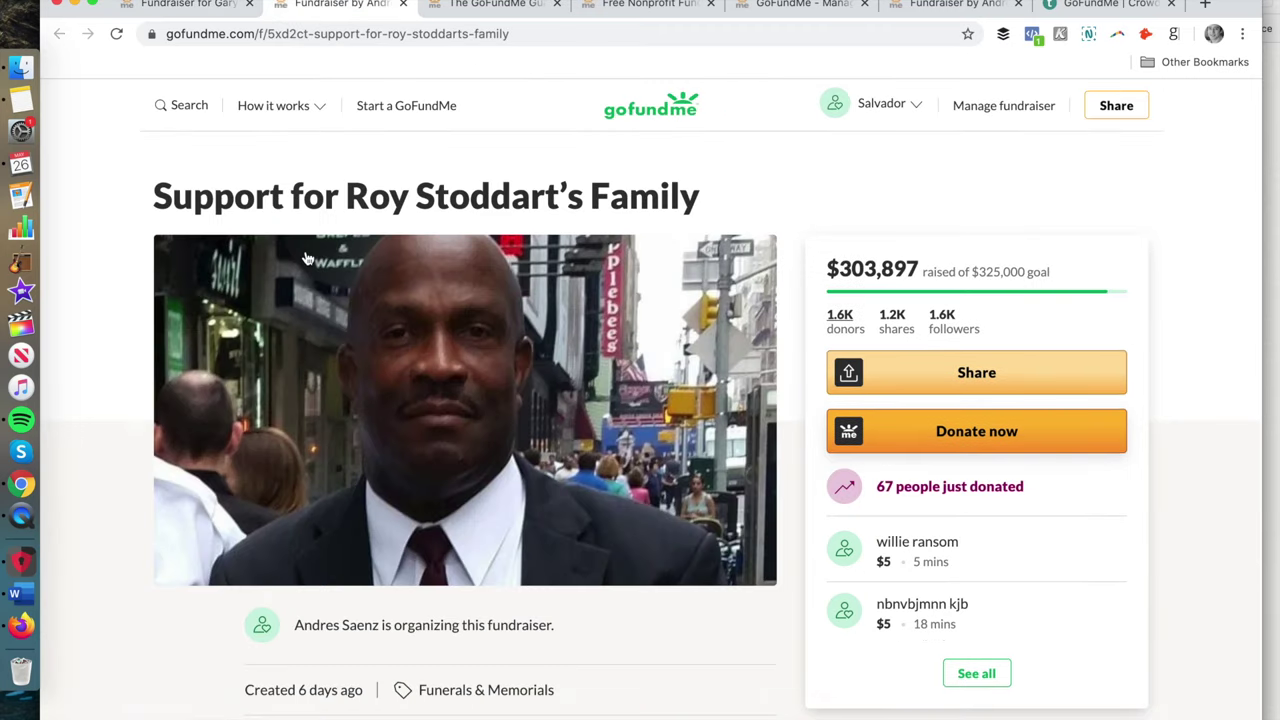
pyautogui.scroll(-3, 307, 258)
pyautogui.scroll(3, 307, 258)
pyautogui.scroll(-3, 425, 195)
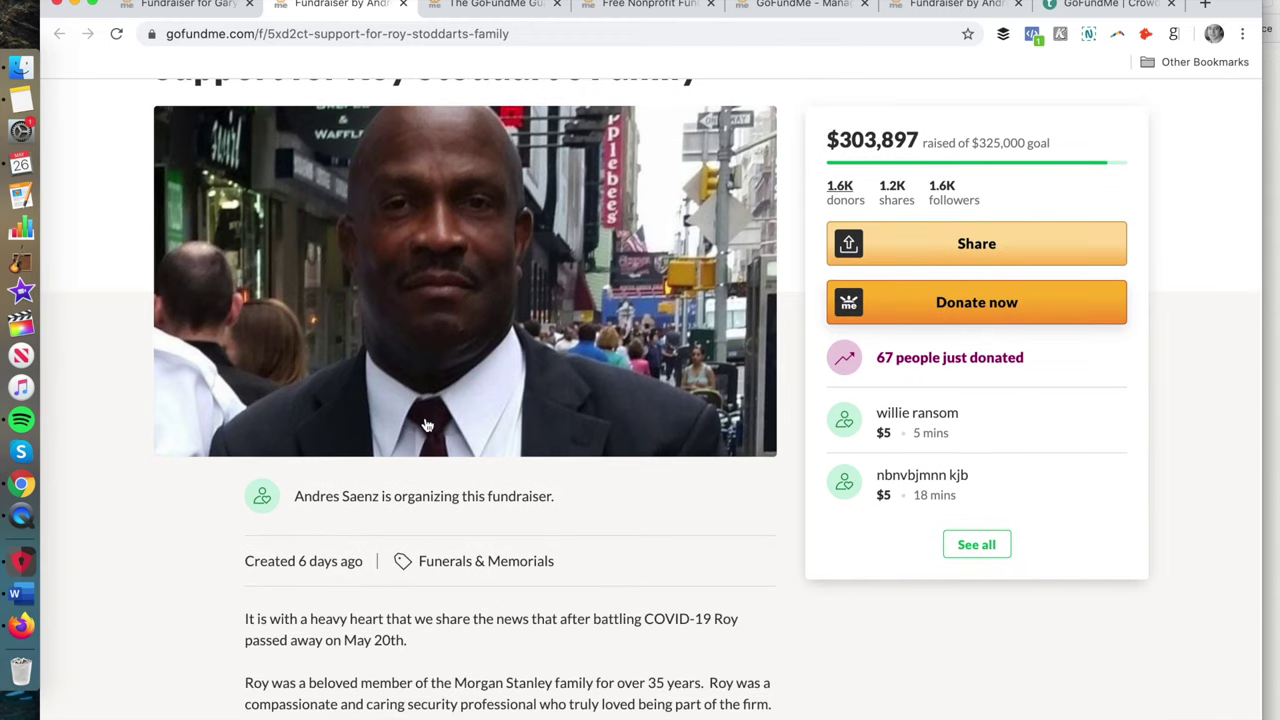
pyautogui.scroll(-6, 427, 425)
pyautogui.click(289, 551)
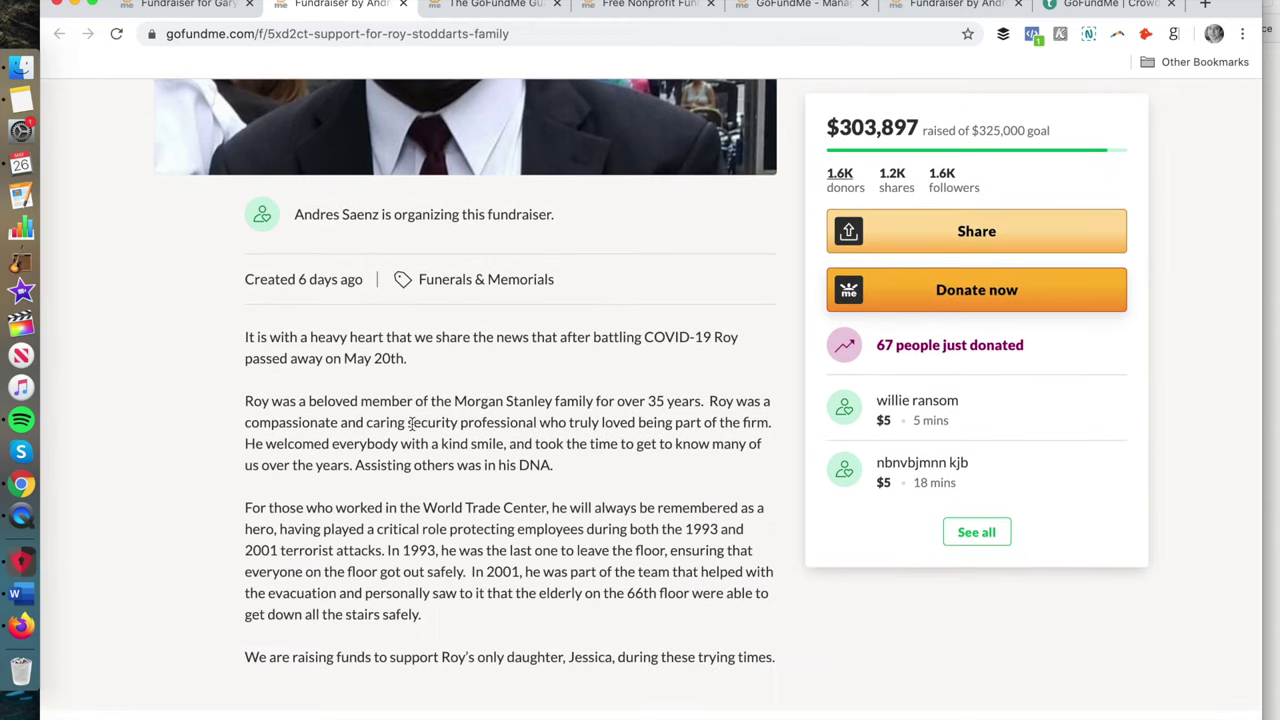
# Browse the memorial fundraiser's organizer section, donor comments and page footer, and return to its beginning
pyautogui.scroll(-4, 411, 424)
pyautogui.scroll(-12, 411, 424)
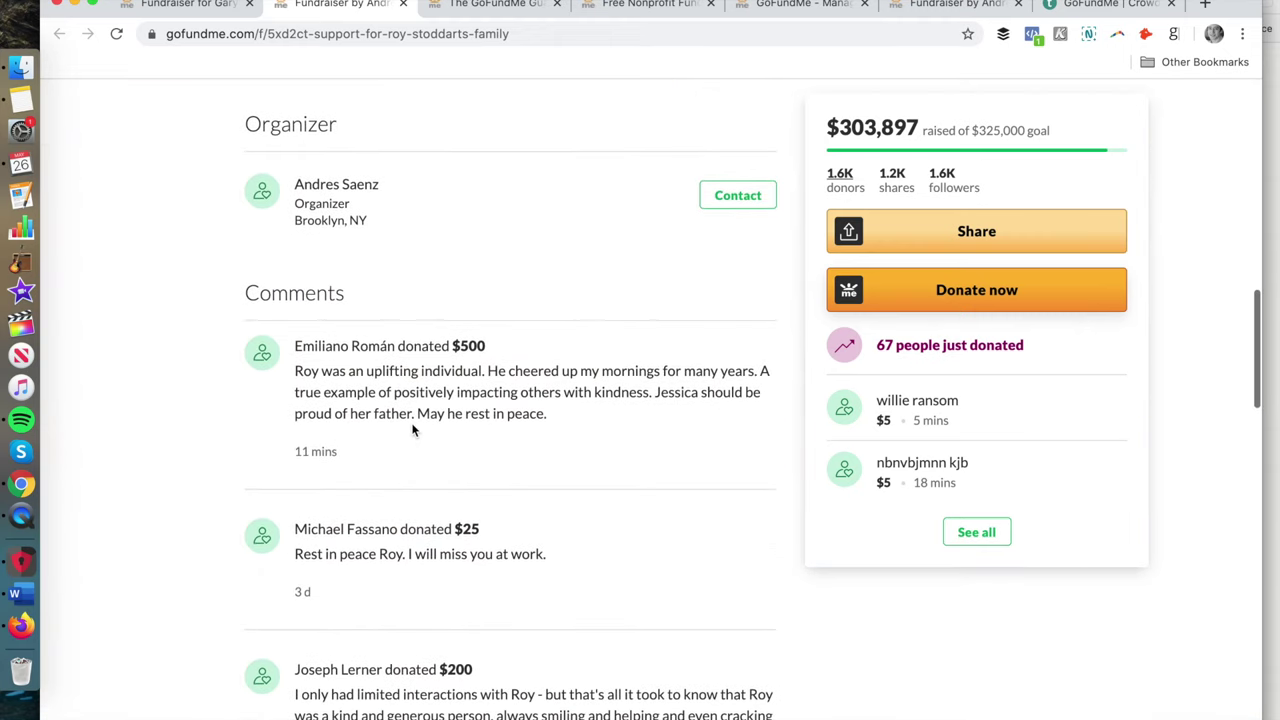
pyautogui.scroll(-7, 412, 428)
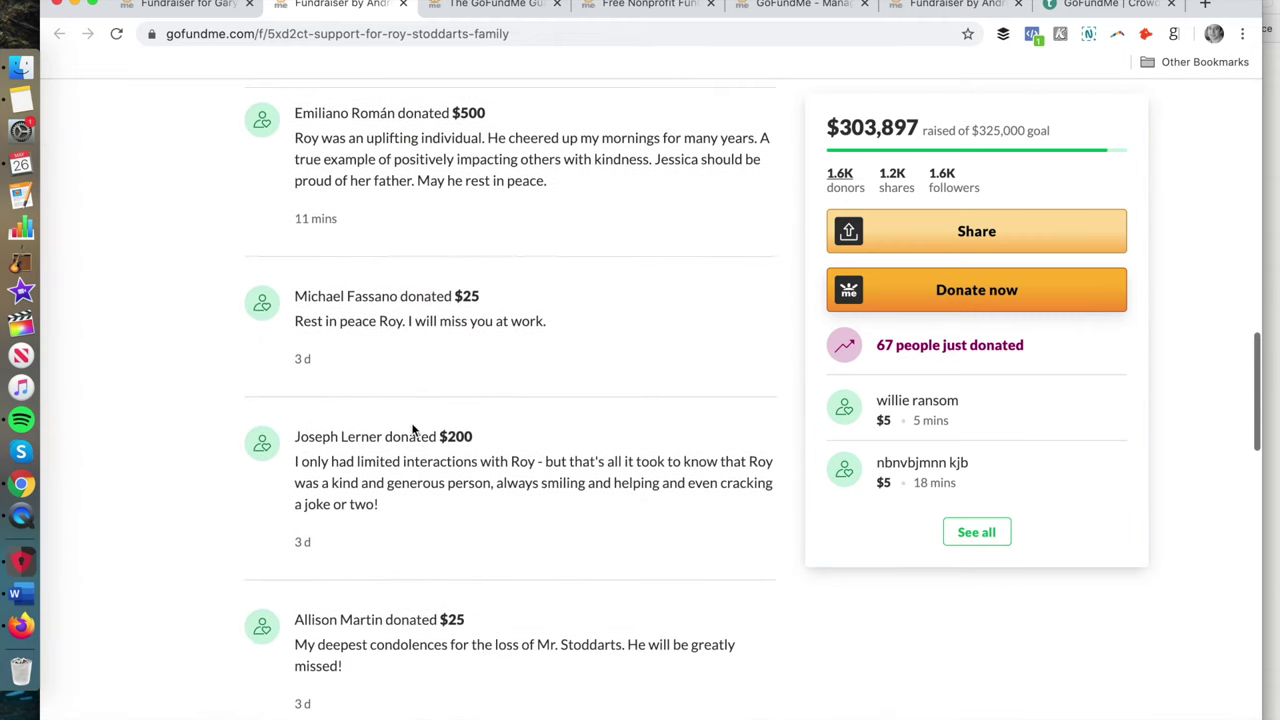
pyautogui.scroll(5, 411, 424)
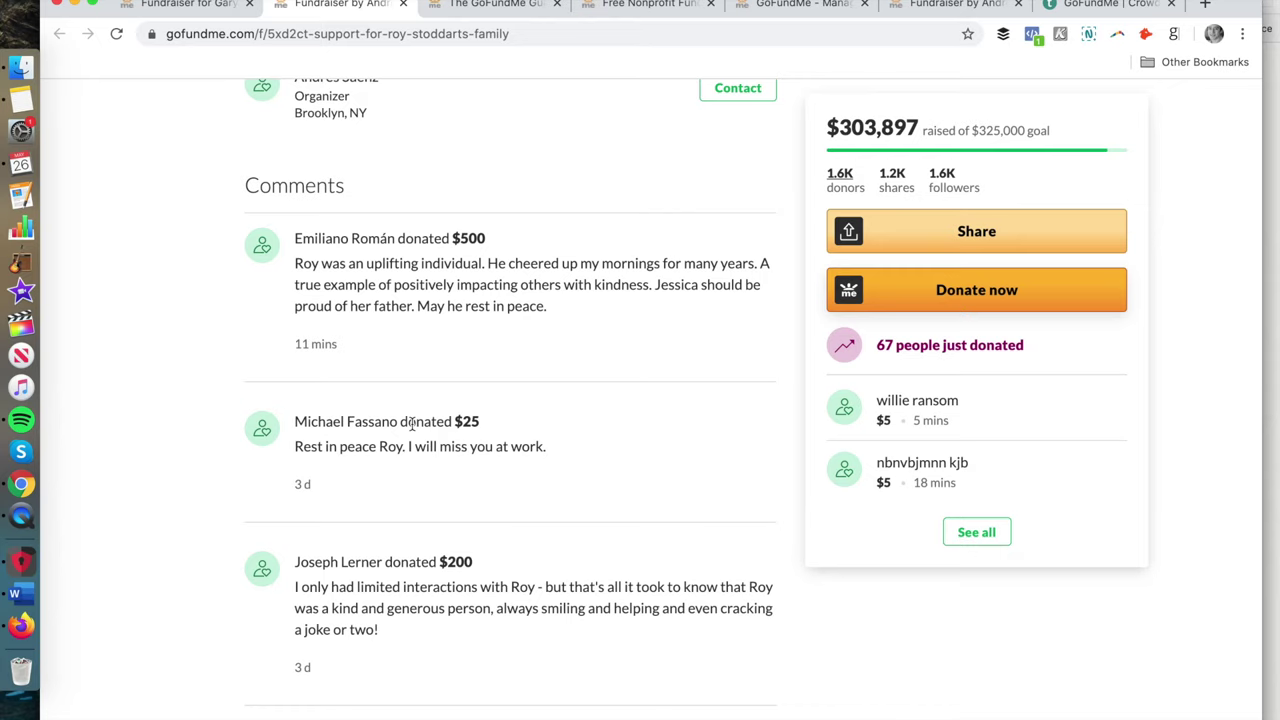
pyautogui.scroll(-20, 411, 424)
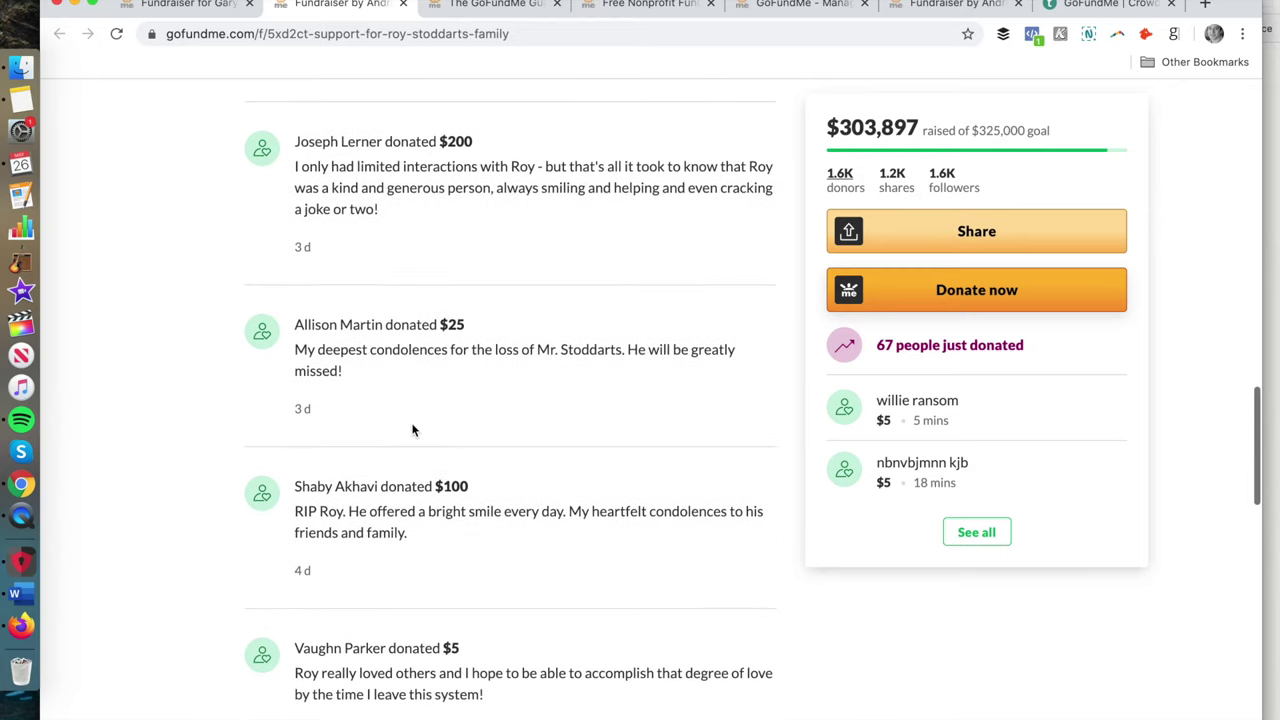
pyautogui.scroll(-7, 412, 430)
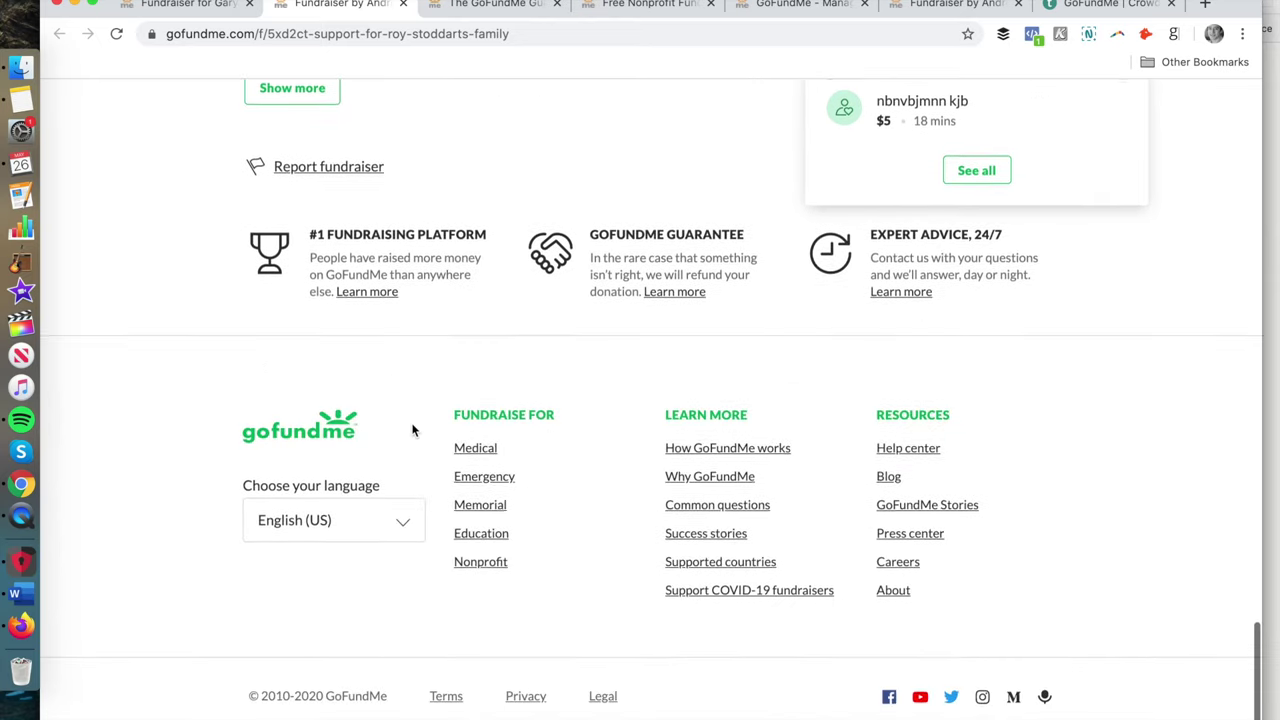
pyautogui.scroll(20, 412, 430)
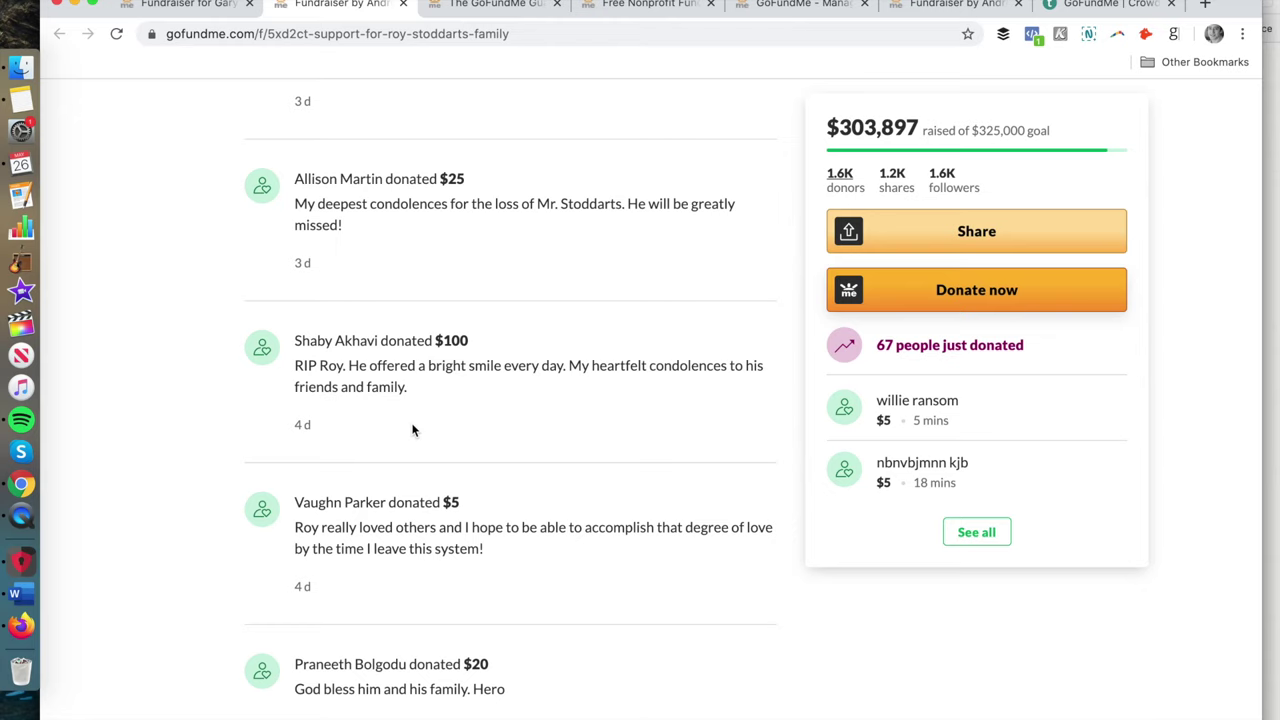
pyautogui.scroll(15, 412, 430)
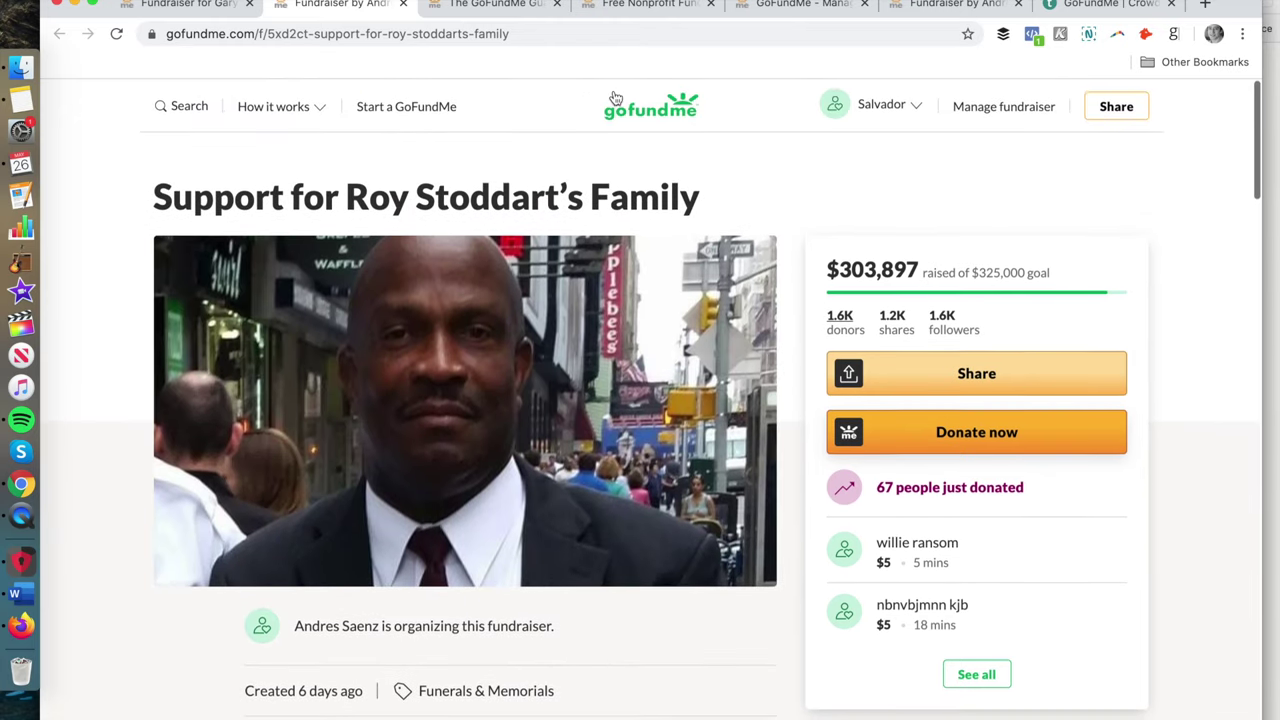
# Start a new fundraiser from the My fundraisers page and set its goal to 1000 USD
pyautogui.click(805, 5)
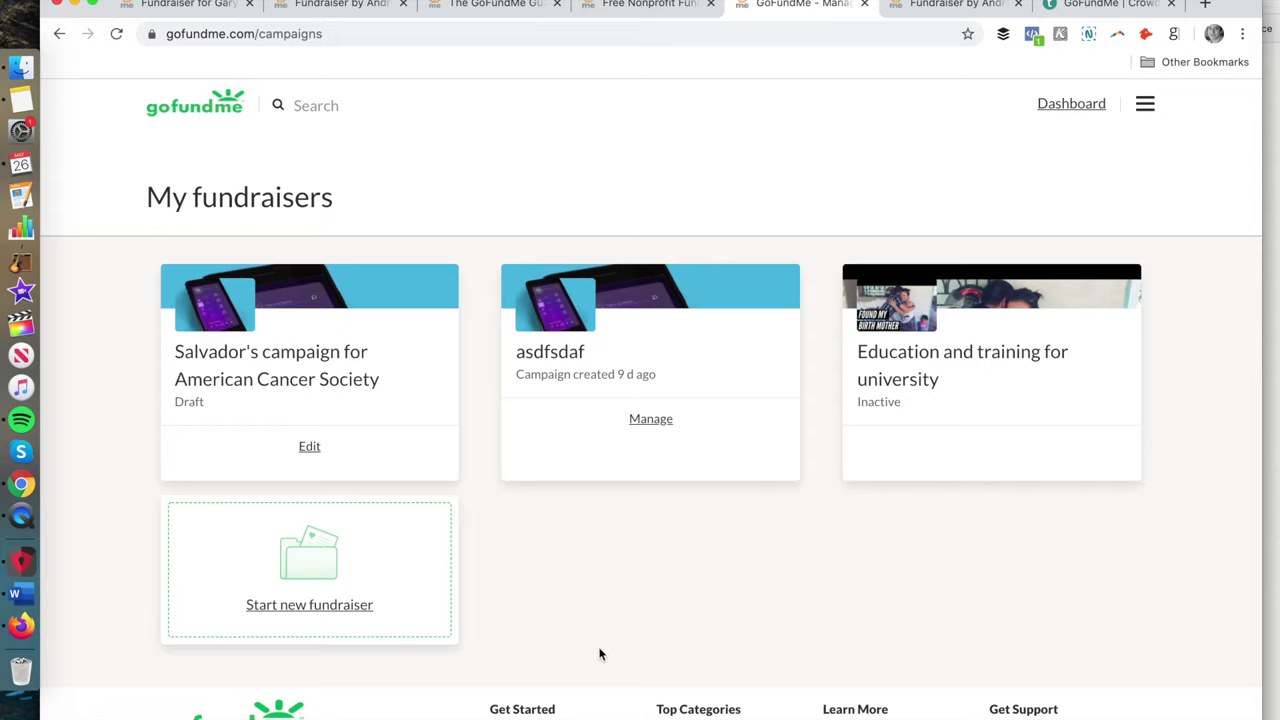
pyautogui.click(309, 572)
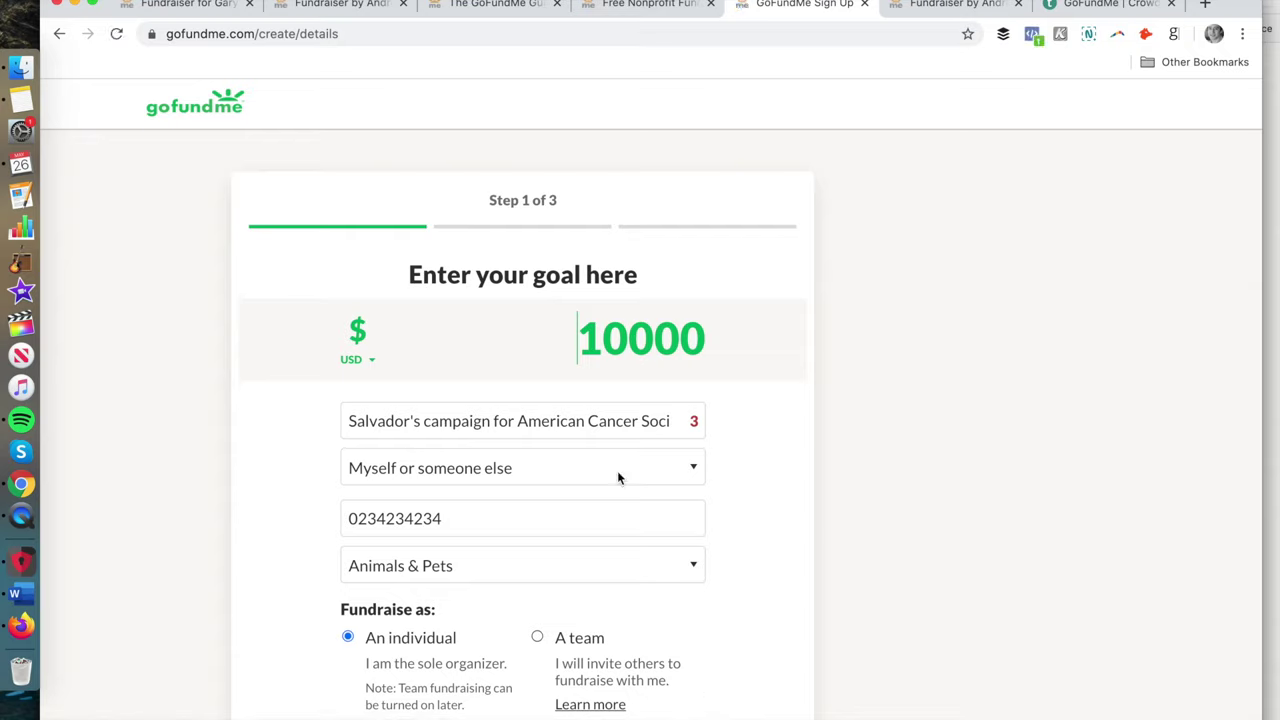
pyautogui.click(633, 350)
pyautogui.press('BackSpace')
pyautogui.moveTo(461, 346); pyautogui.dragTo(789, 345)
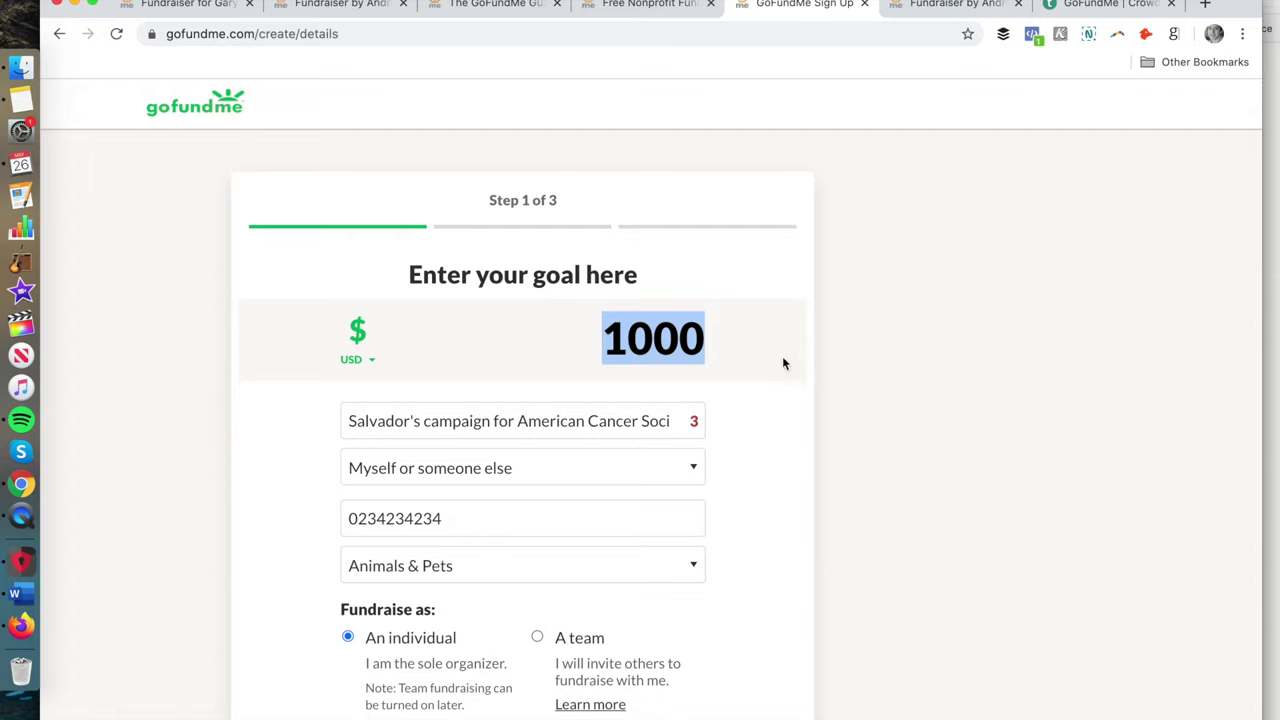
pyautogui.click(613, 323)
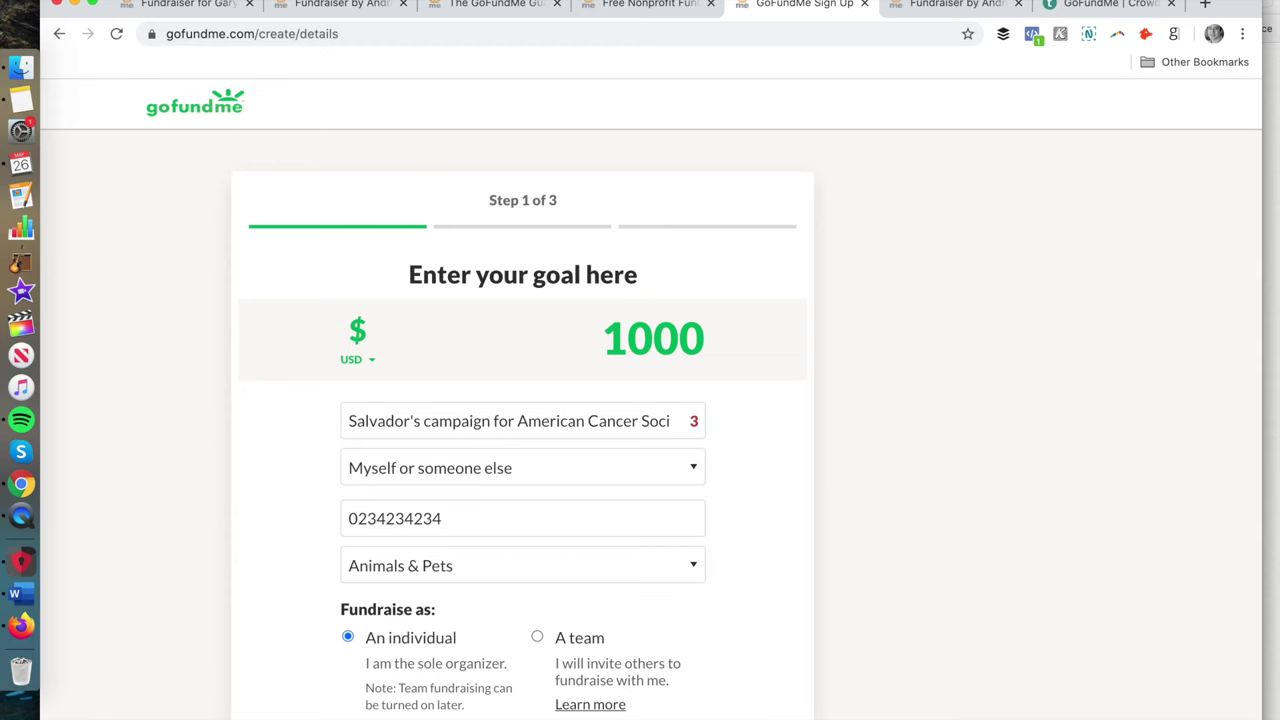
# Revisit the Brooklyn memorial fundraiser's goal summary and return to the new fundraiser's details form
pyautogui.click(333, 6)
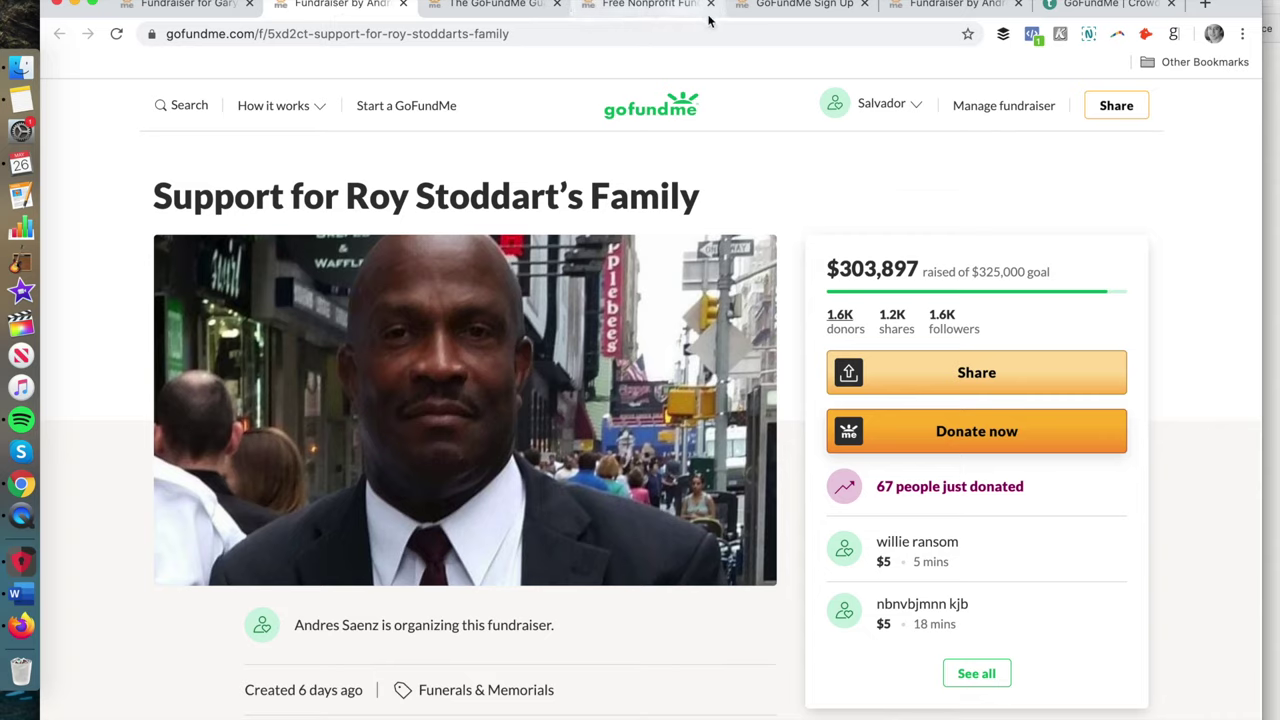
pyautogui.click(818, 9)
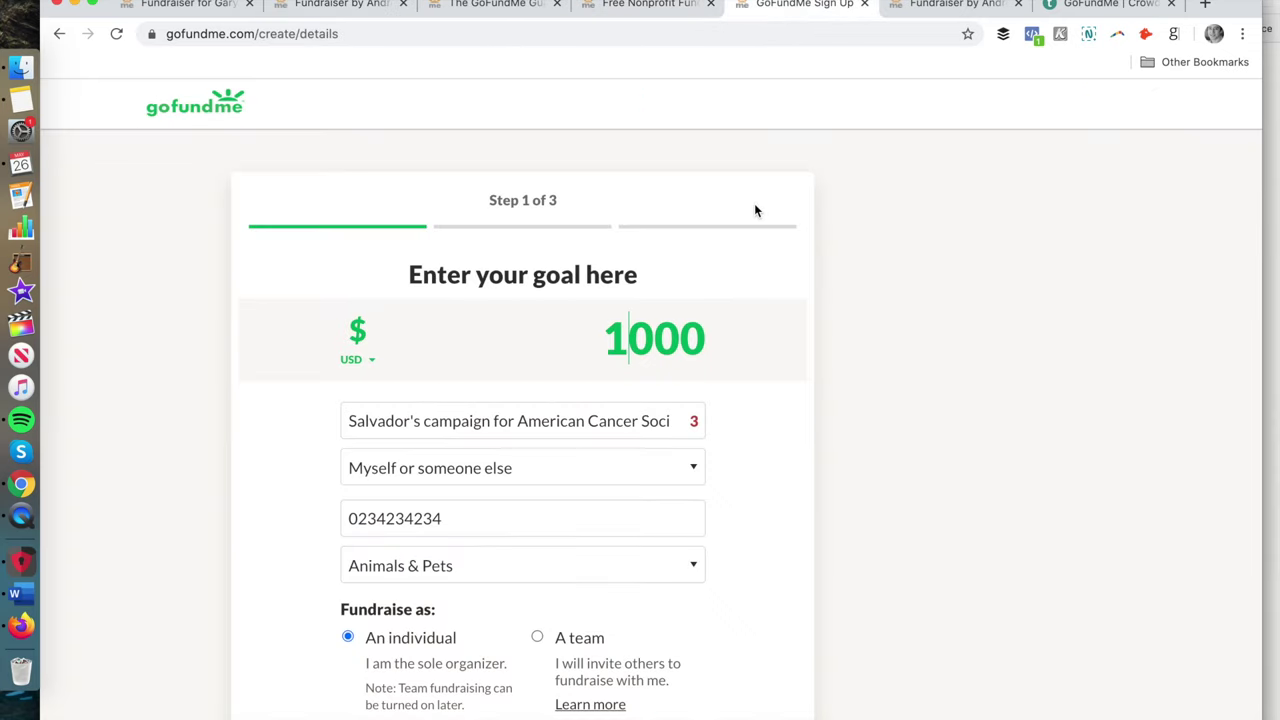
pyautogui.scroll(-1, 755, 210)
pyautogui.scroll(-1, 754, 210)
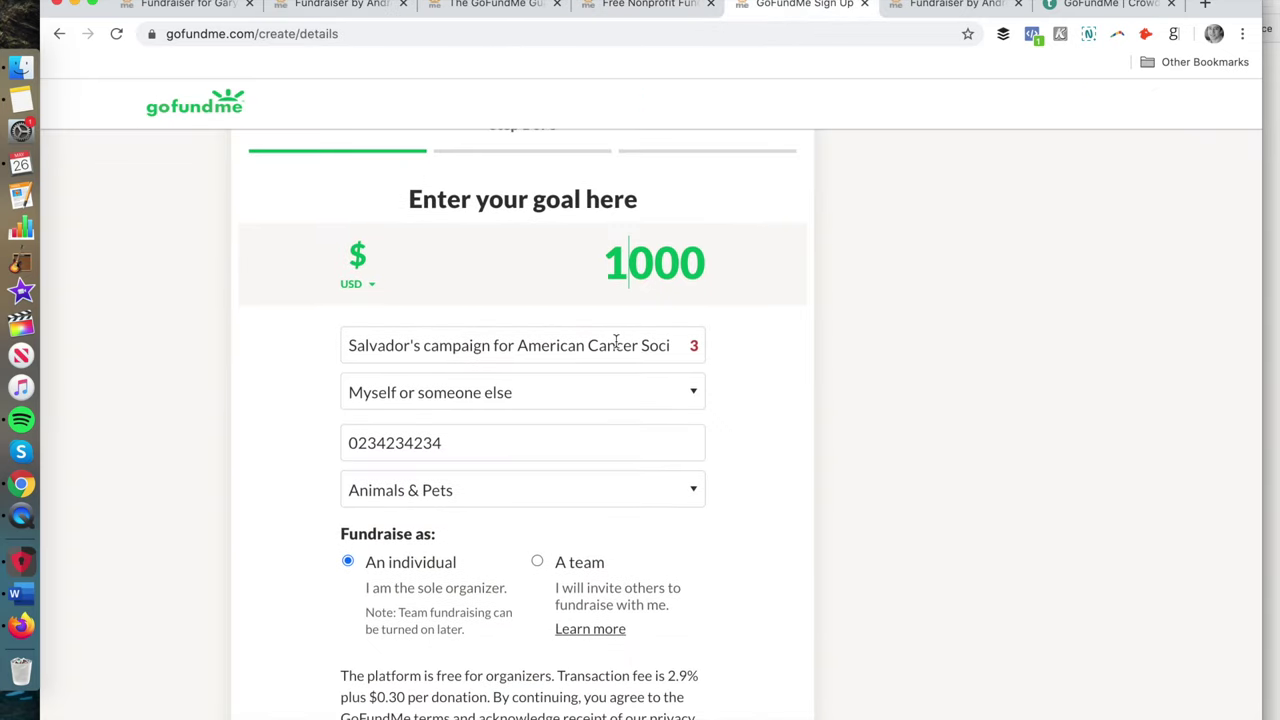
# Replace the campaign title with "Why I'm Raising Money"
pyautogui.tripleClick(566, 346)
pyautogui.press('BackSpace')
pyautogui.write('Jkj')
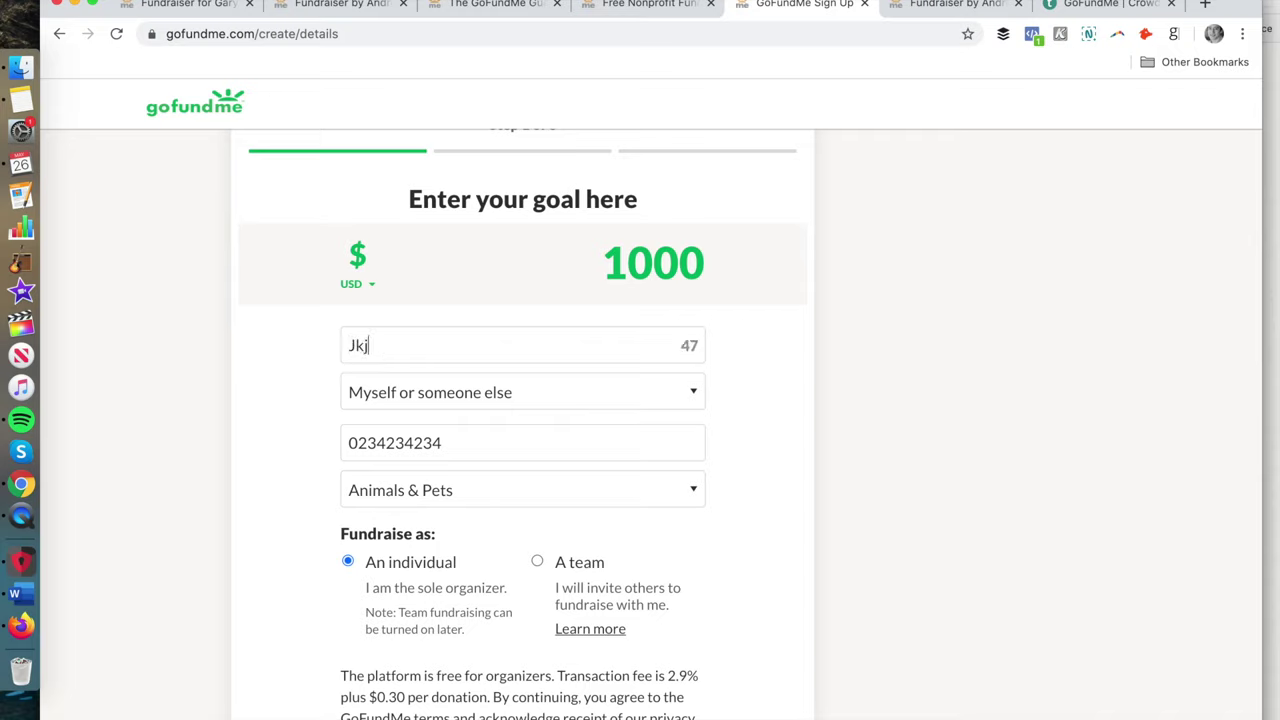
pyautogui.press('BackSpace')
pyautogui.press('BackSpace')
pyautogui.write('SDfasdfjlkjlkjlk')
pyautogui.press('super+a')
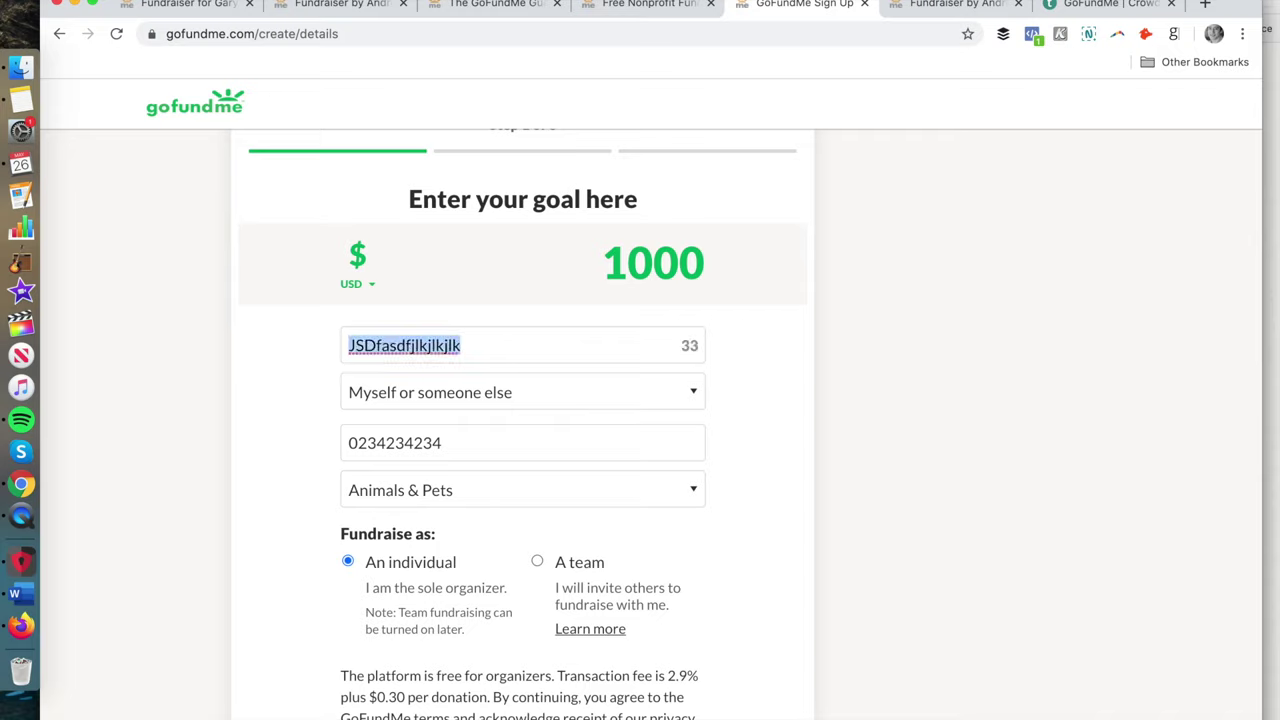
pyautogui.press('BackSpace')
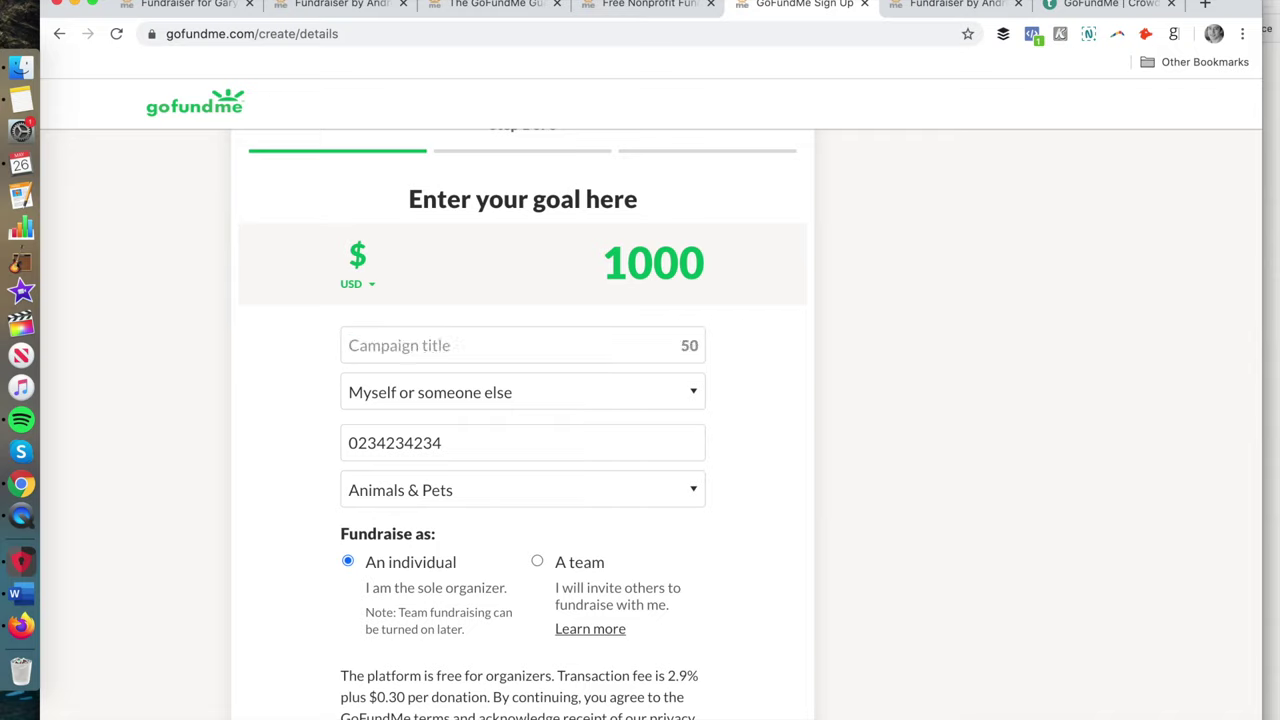
pyautogui.write("Why I'm Raisin M")
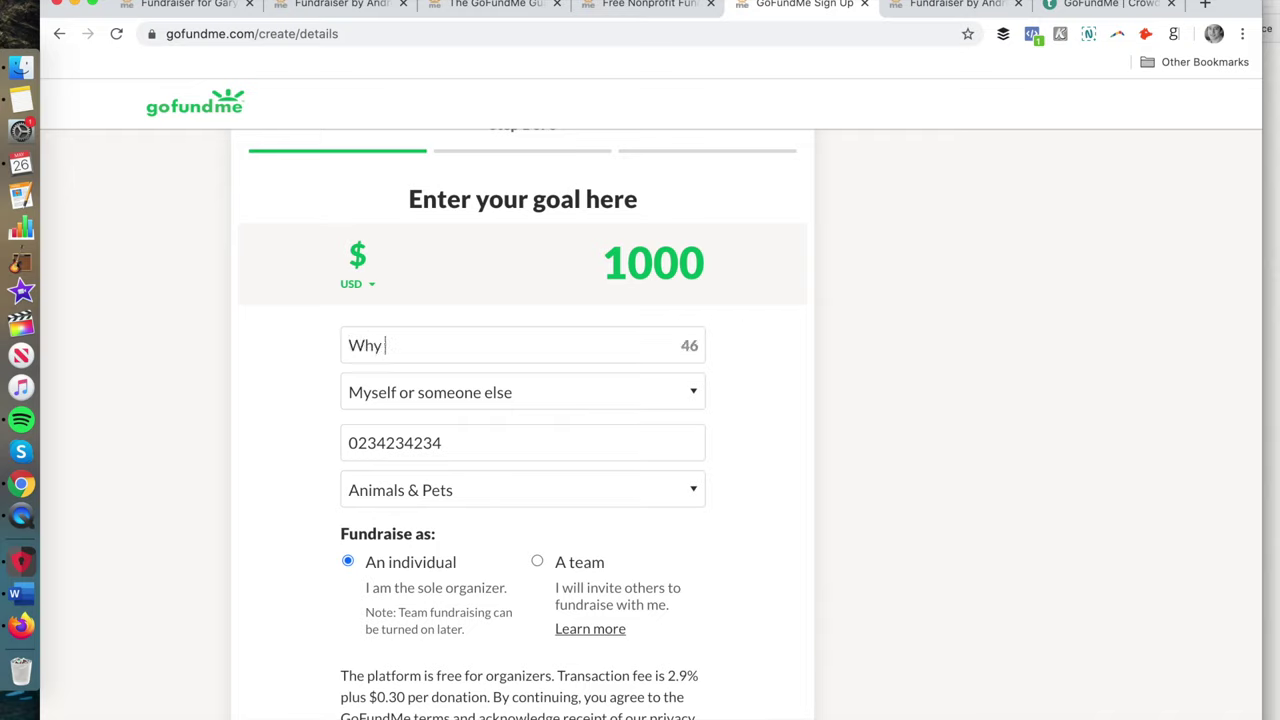
pyautogui.press('BackSpace')
pyautogui.press('BackSpace')
pyautogui.write('g Money')
pyautogui.doubleClick(688, 344)
pyautogui.click(741, 366)
# View the options for who the money is being raised for, keeping "Myself or someone else"
pyautogui.scroll(-1, 741, 366)
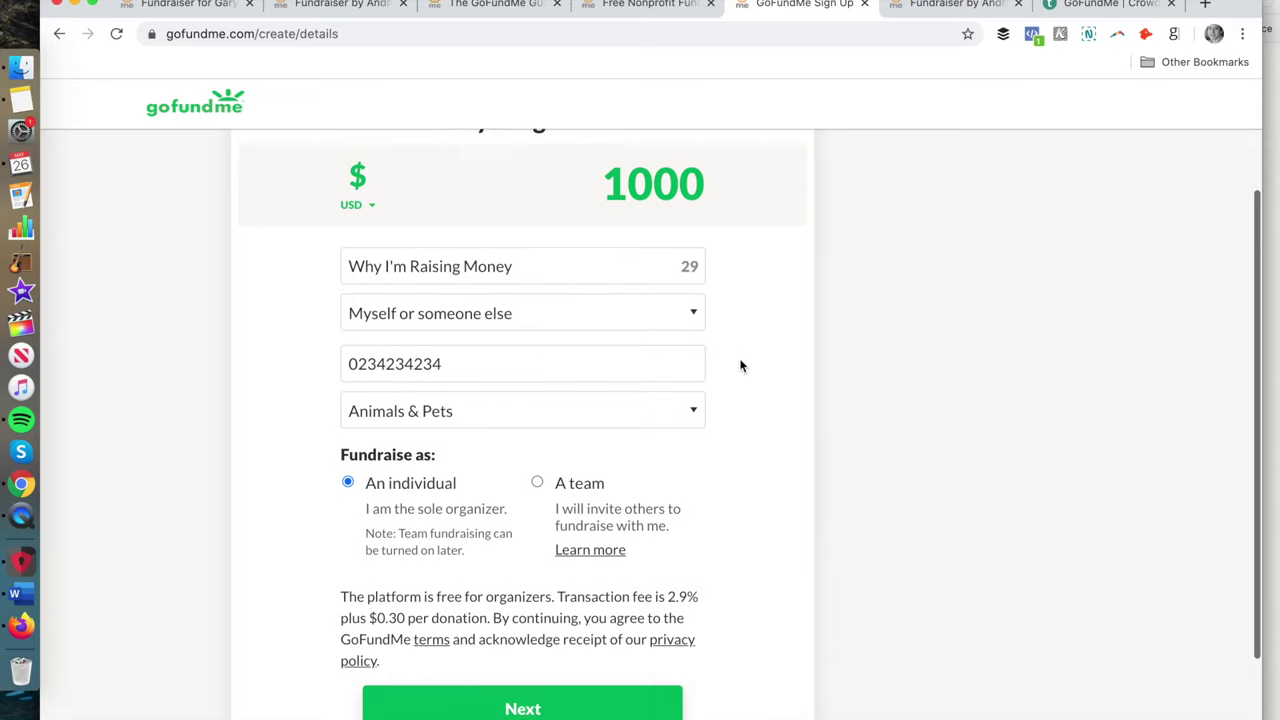
pyautogui.click(499, 310)
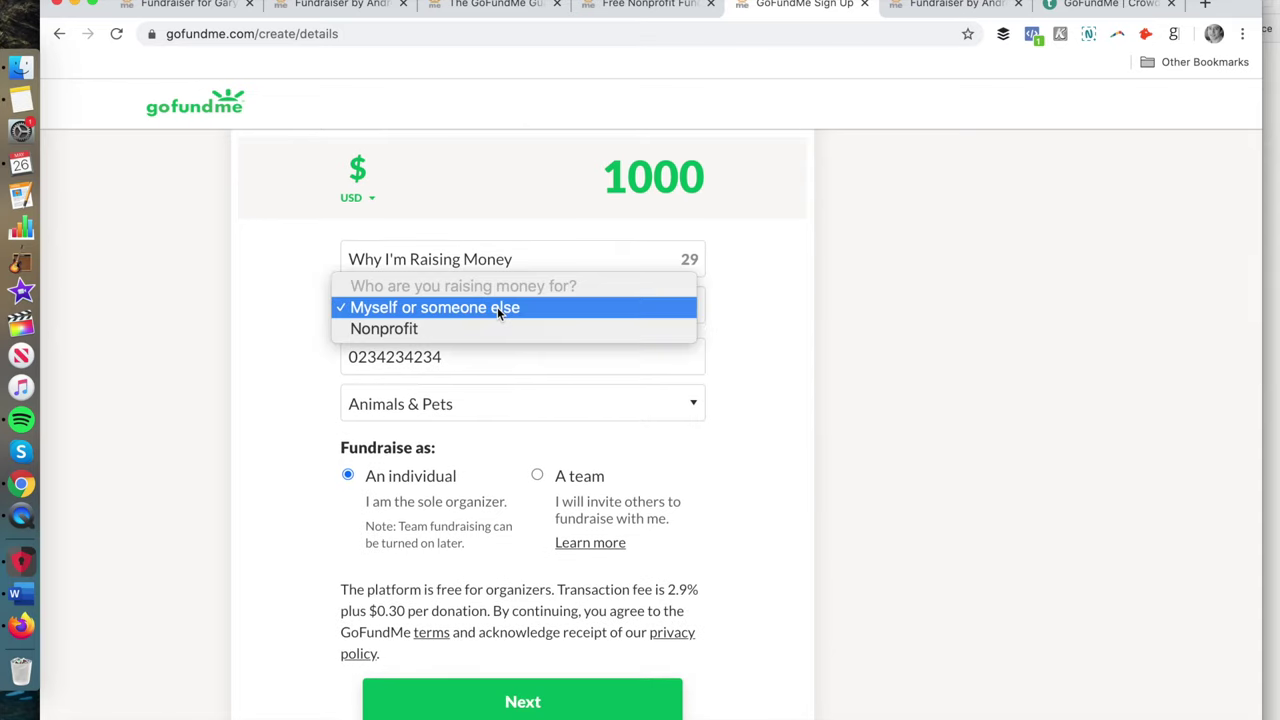
pyautogui.click(732, 350)
# Set the ZIP code to 02360 and view the available fundraiser categories, keeping Animals & Pets
pyautogui.scroll(-1, 732, 350)
pyautogui.click(543, 276)
pyautogui.press('BackSpace')
pyautogui.press('BackSpace')
pyautogui.press('BackSpace')
pyautogui.press('BackSpace')
pyautogui.press('BackSpace')
pyautogui.press('BackSpace')
pyautogui.press('BackSpace')
pyautogui.press('BackSpace')
pyautogui.press('BackSpace')
pyautogui.press('BackSpace')
pyautogui.write('02360')
pyautogui.click(825, 325)
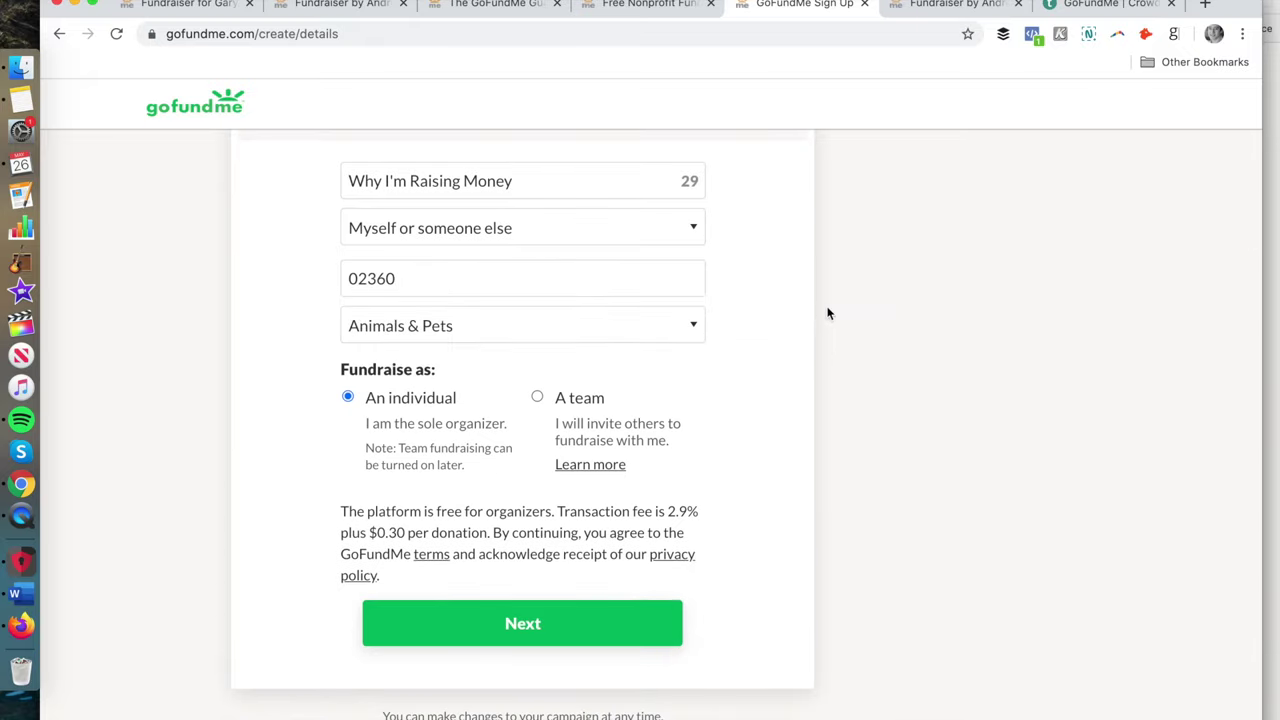
pyautogui.click(498, 340)
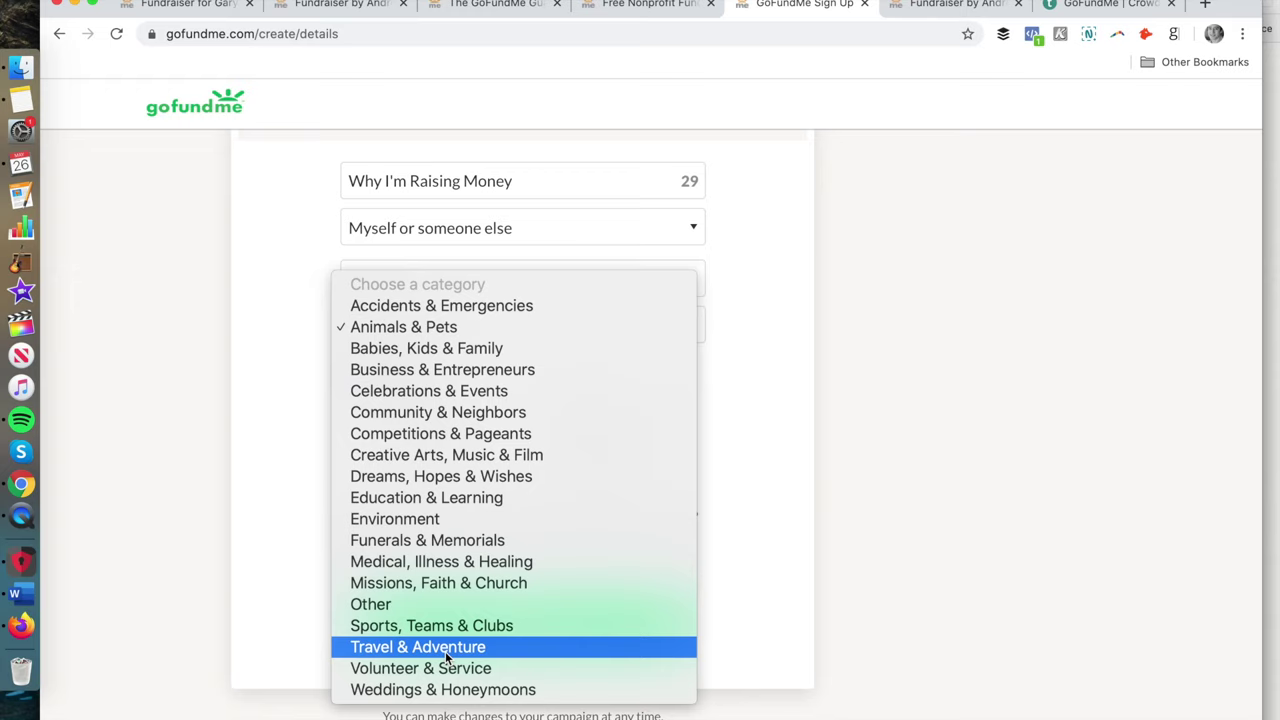
pyautogui.click(777, 357)
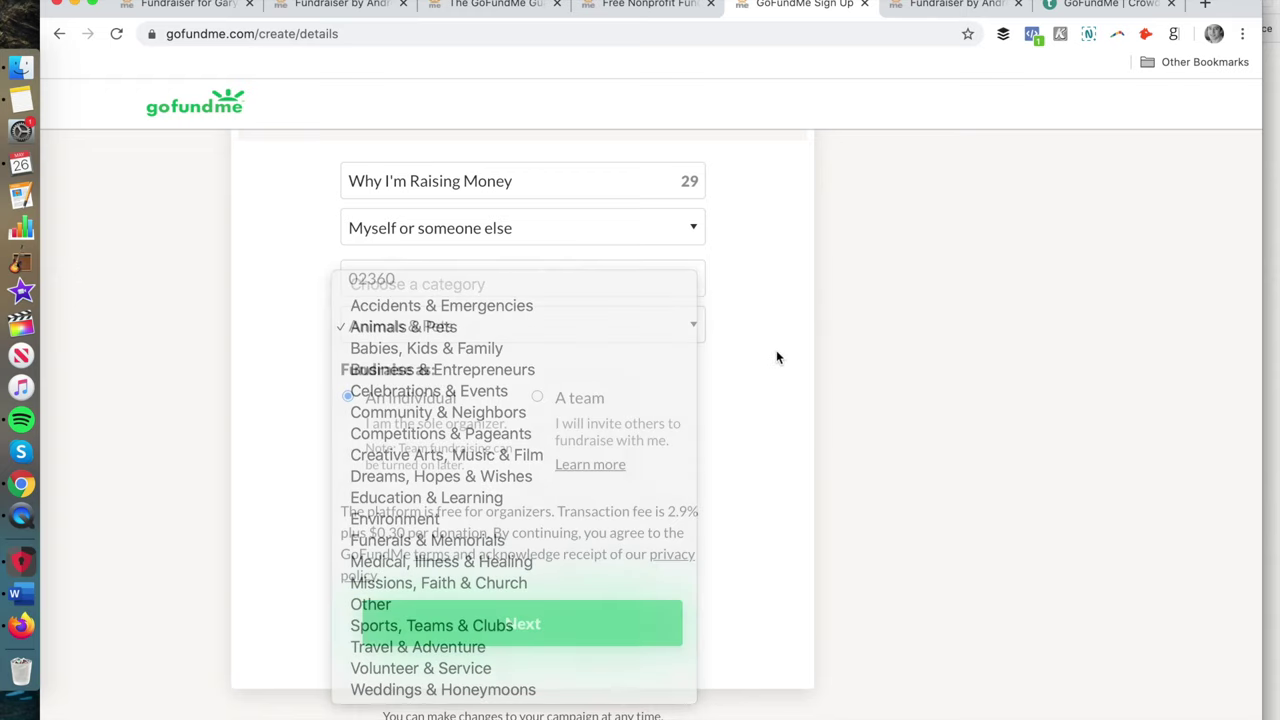
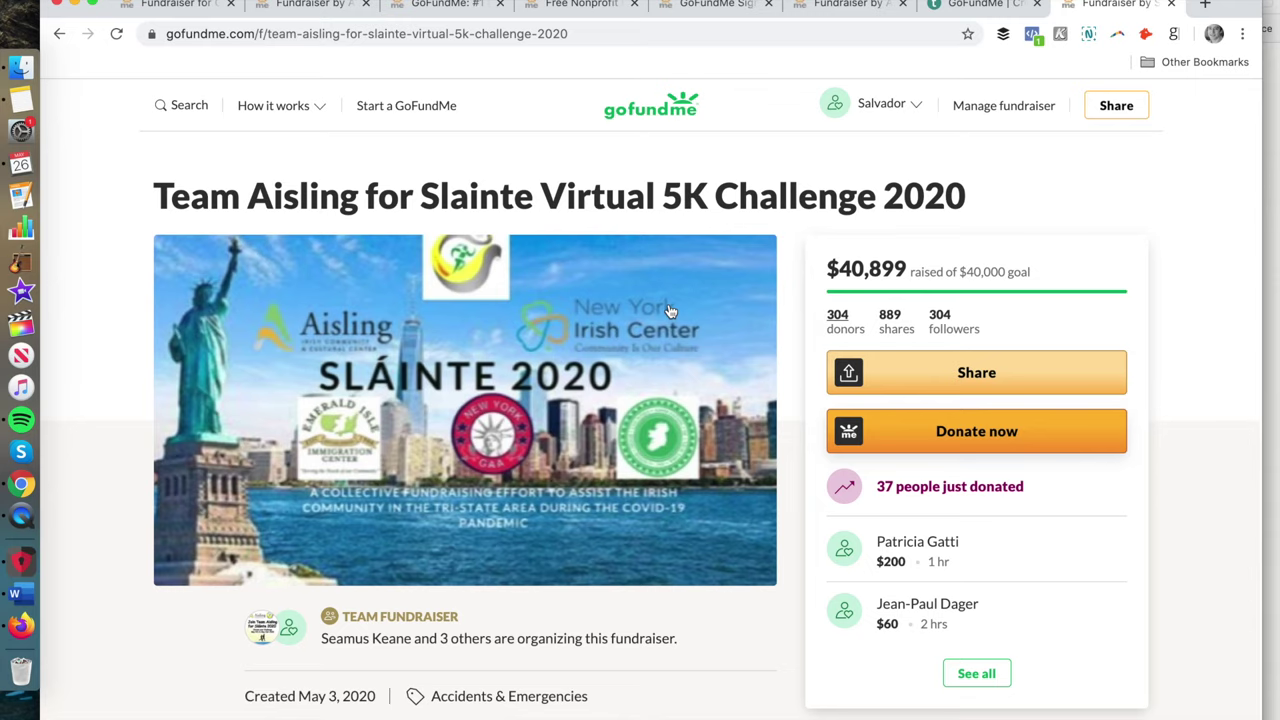
# Review the Team Aisling for Slainte Virtual 5K Challenge 2020 page, including its story, participation steps, update and fundraising team members
pyautogui.scroll(-7, 670, 311)
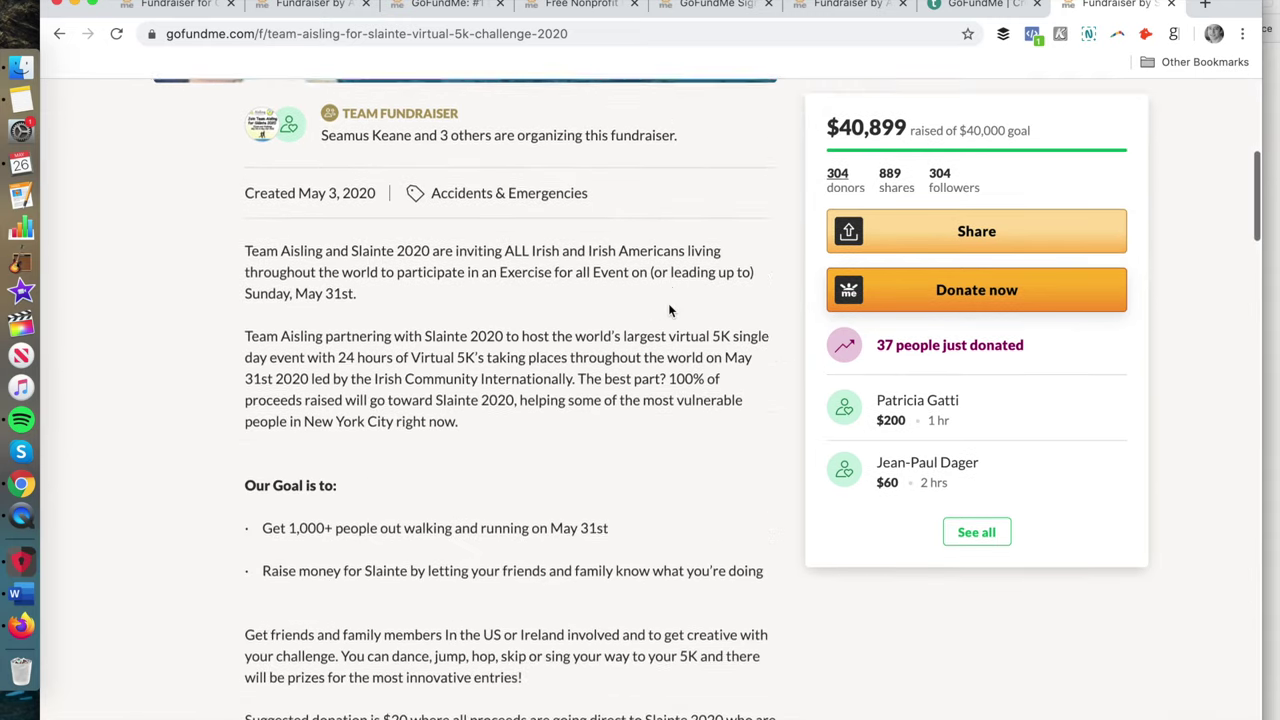
pyautogui.scroll(7, 670, 311)
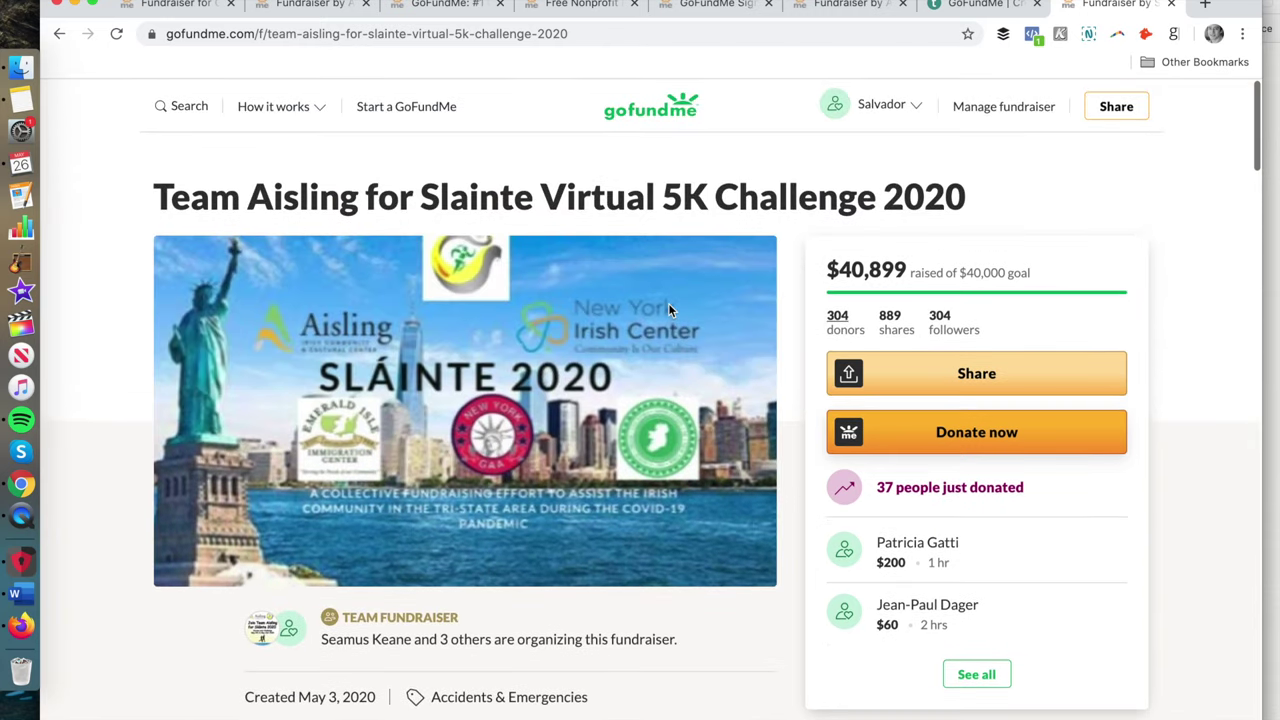
pyautogui.scroll(-8, 670, 311)
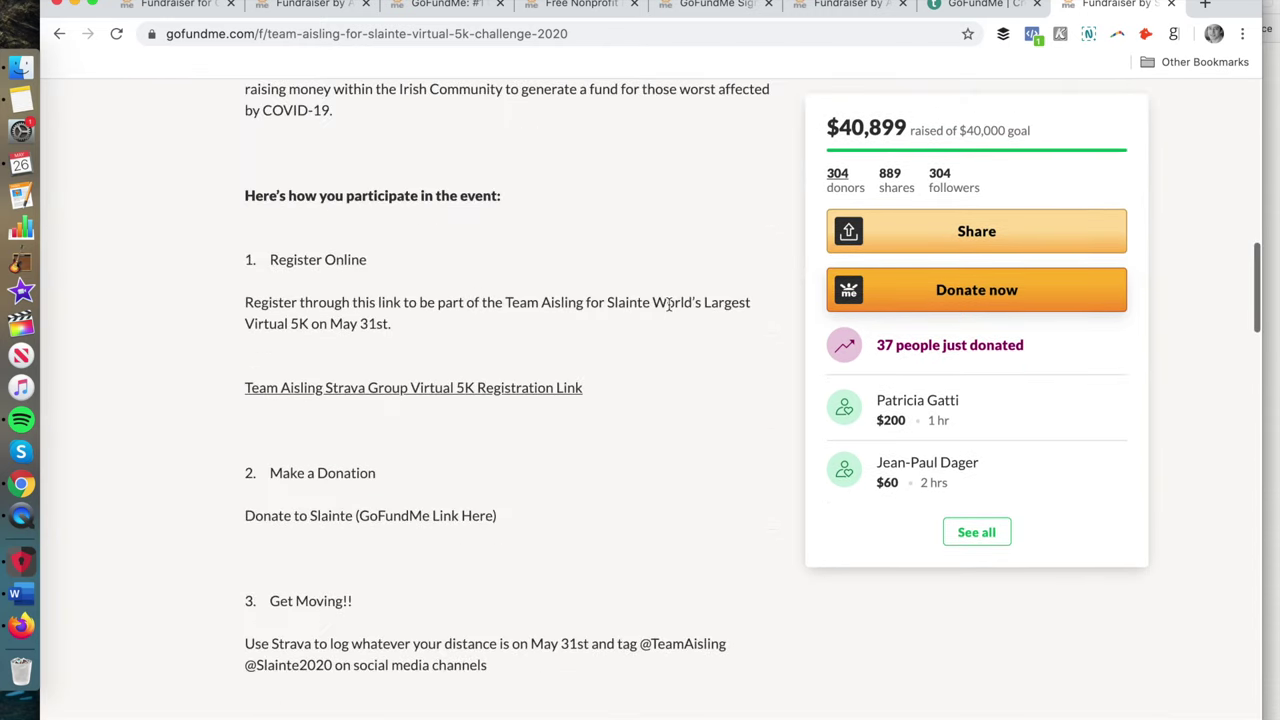
pyautogui.scroll(-10, 668, 304)
pyautogui.scroll(4, 668, 304)
pyautogui.scroll(-2, 668, 304)
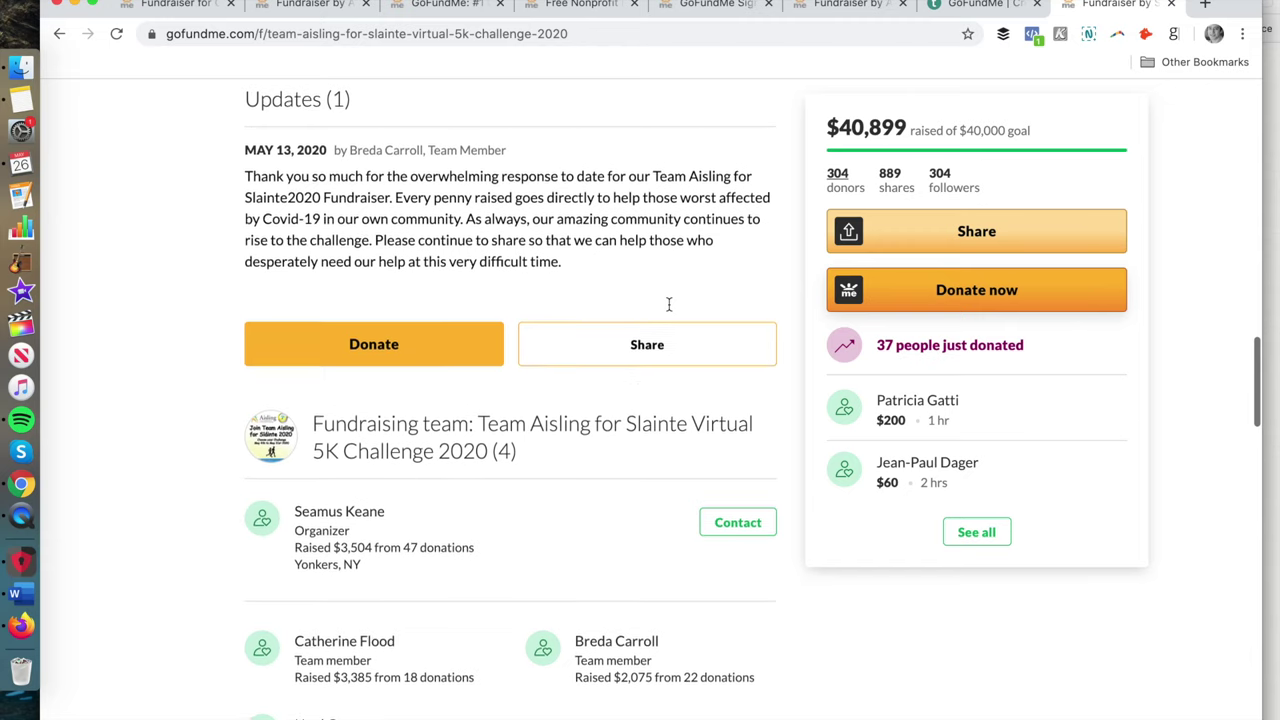
pyautogui.scroll(-1, 669, 304)
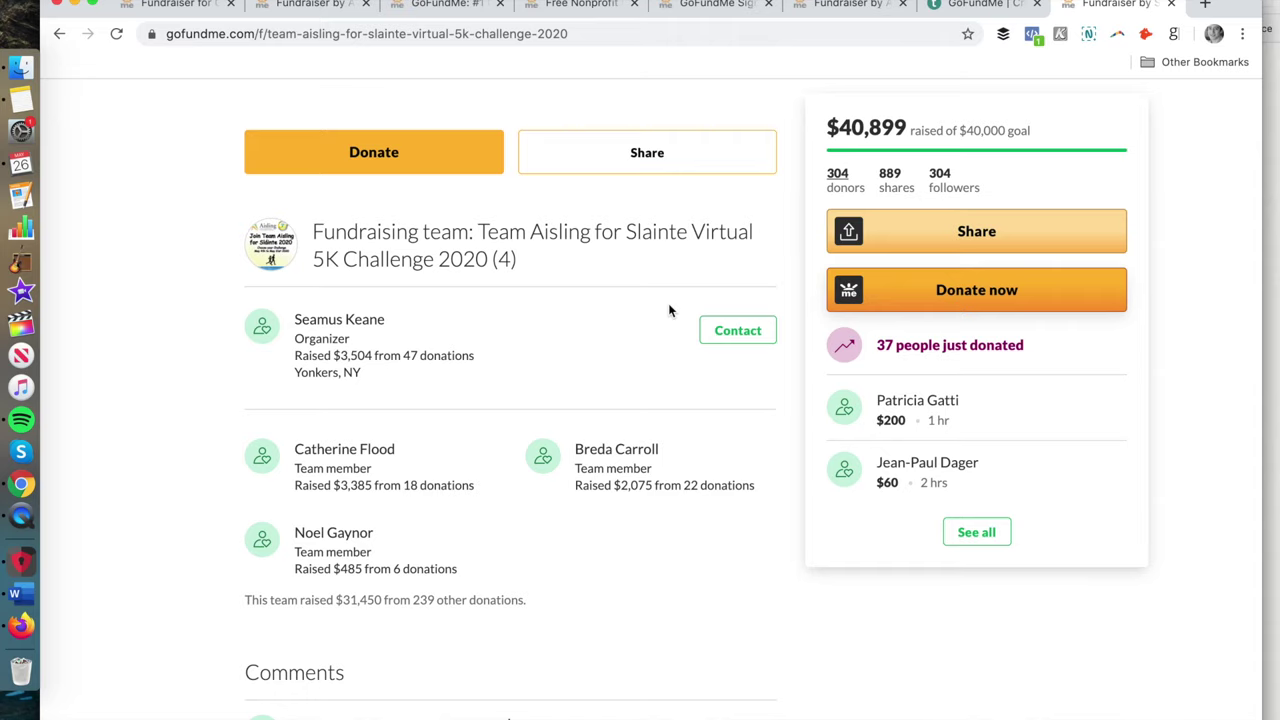
pyautogui.scroll(15, 668, 303)
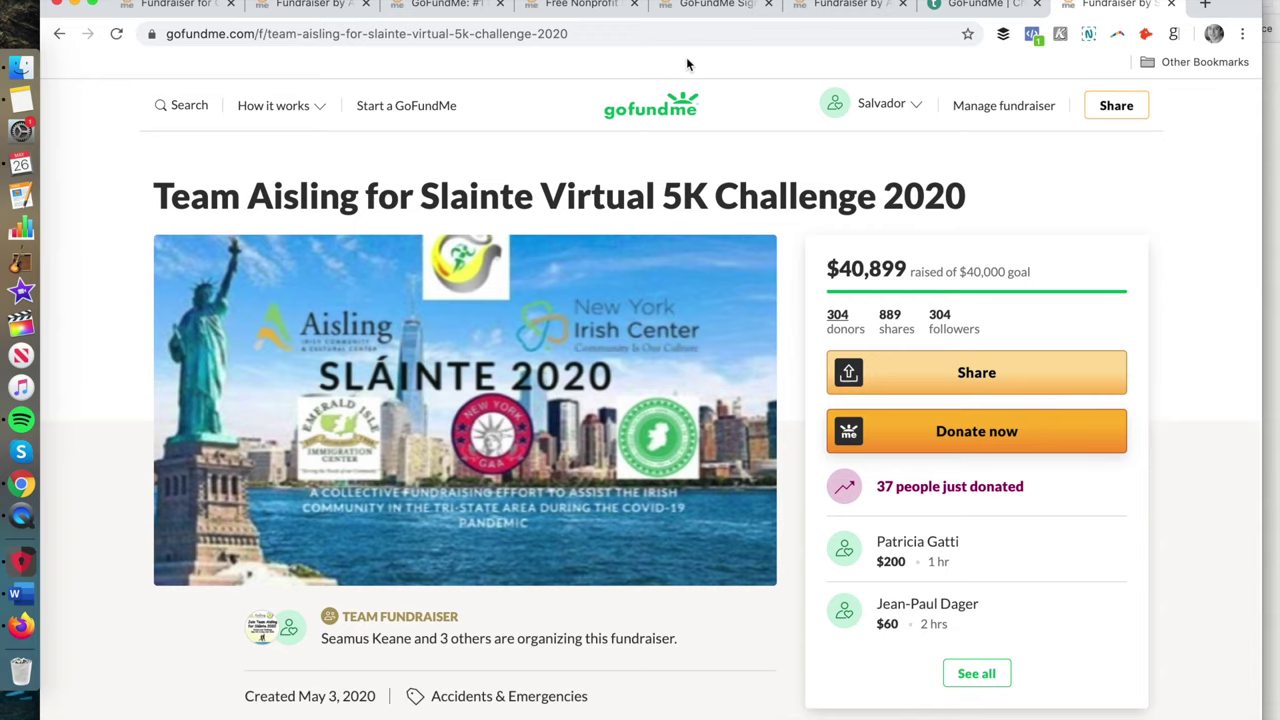
# Return to the fundraiser details form and submit it as an individual fundraiser, continuing to the photo confirmation
pyautogui.click(718, 8)
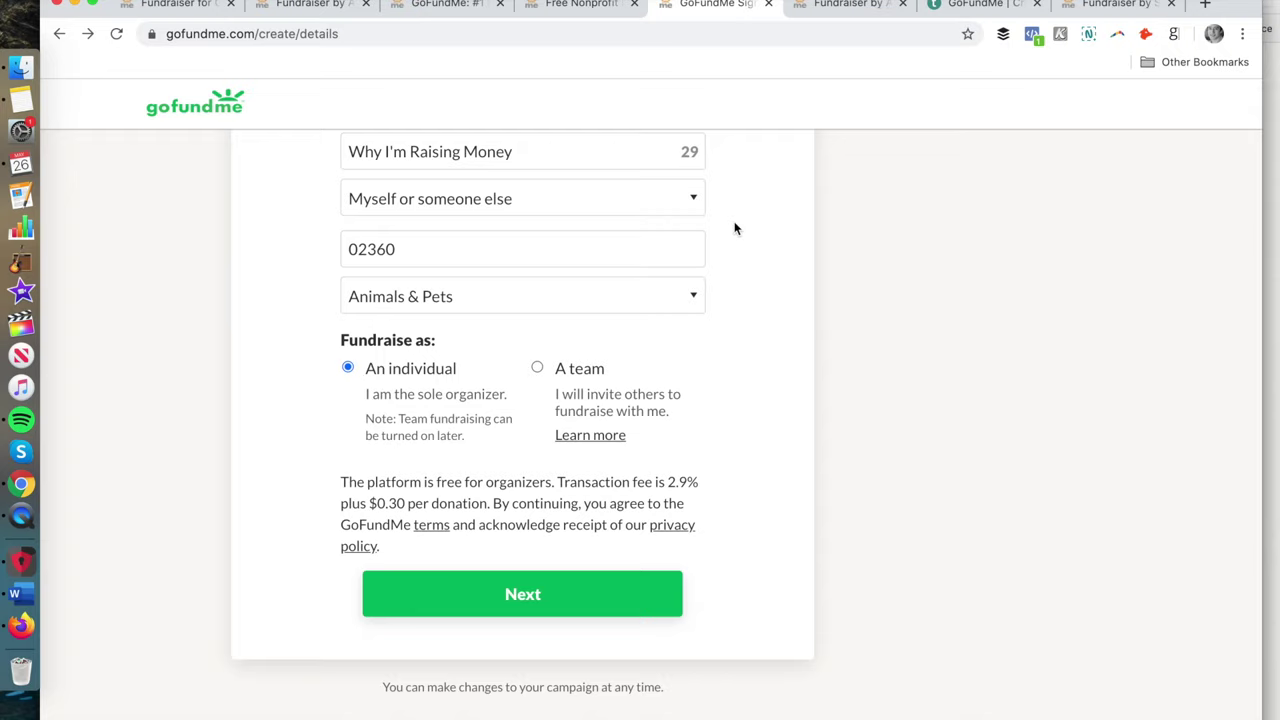
pyautogui.click(547, 586)
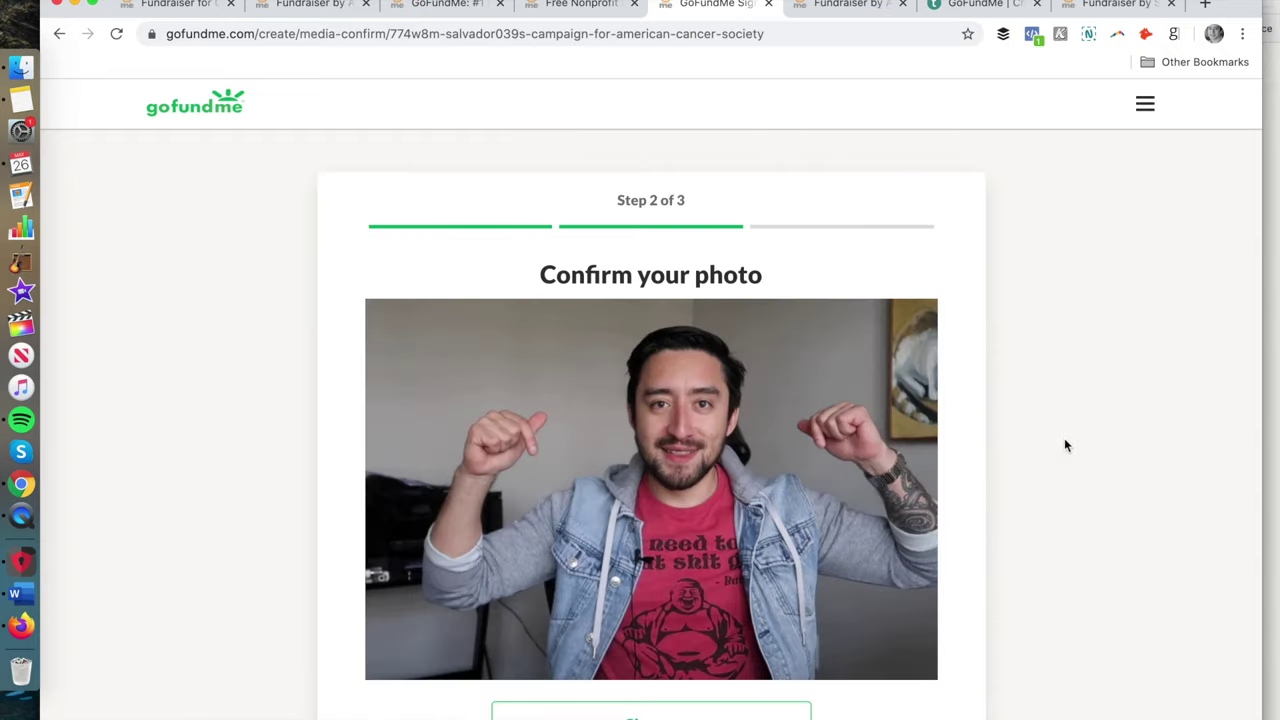
pyautogui.scroll(-3, 1065, 445)
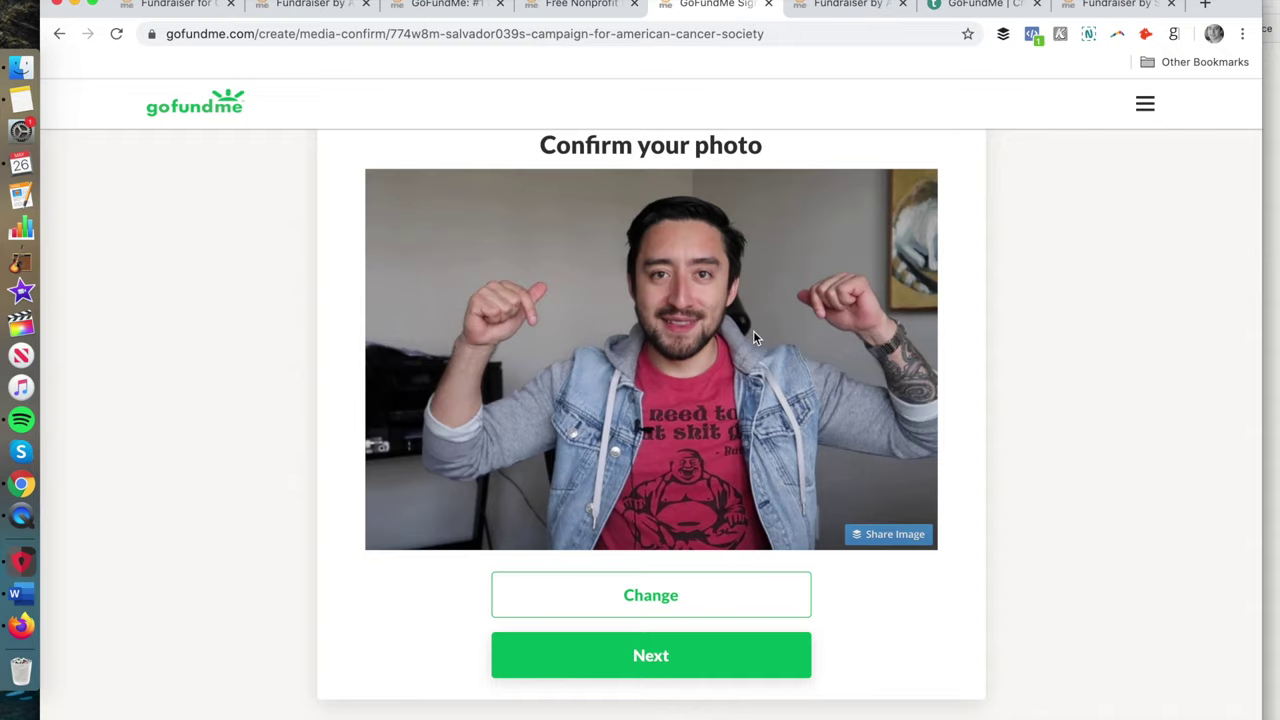
# Browse the dancing search results and the open example fundraisers to compare their campaign photos
pyautogui.click(468, 8)
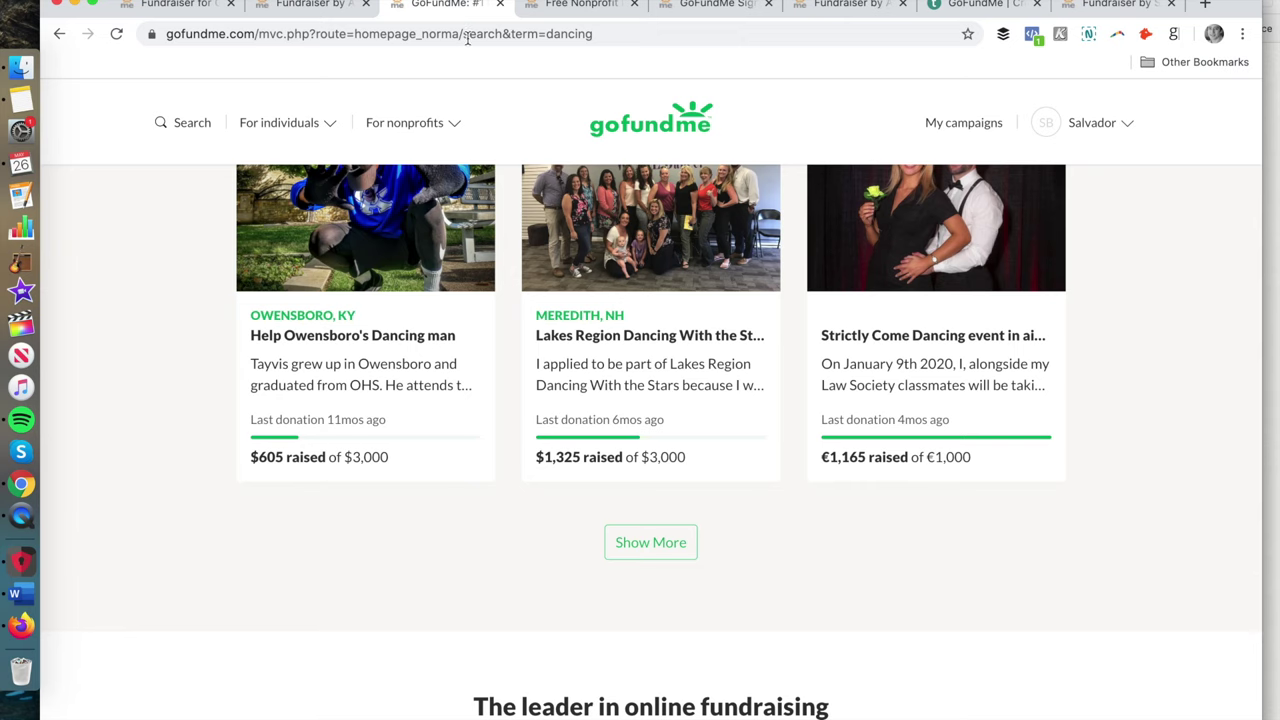
pyautogui.scroll(3, 503, 308)
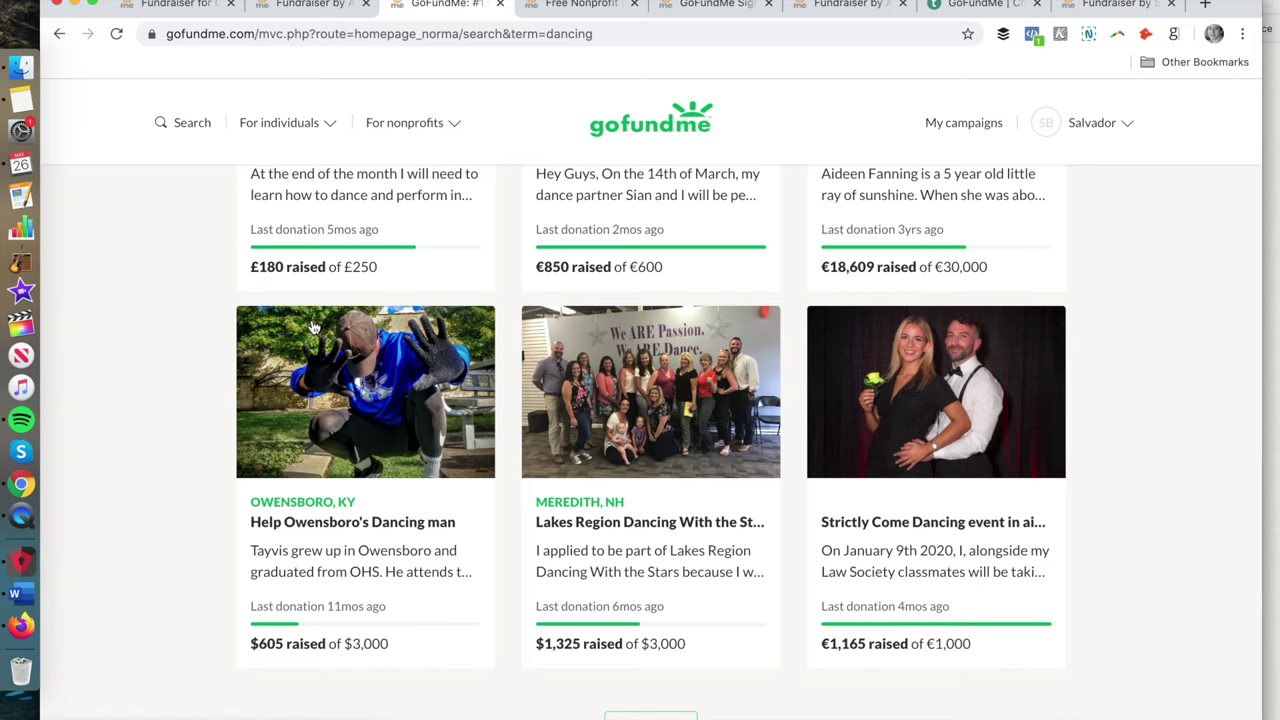
pyautogui.scroll(3, 312, 327)
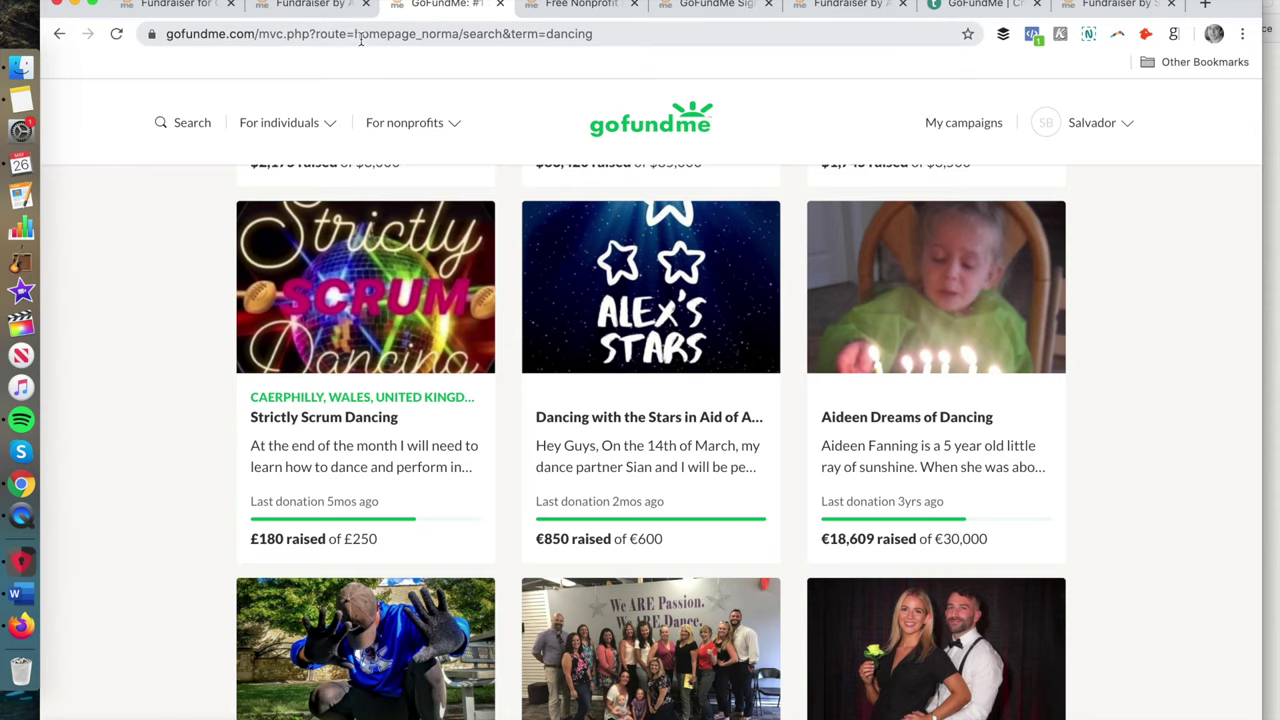
pyautogui.click(183, 11)
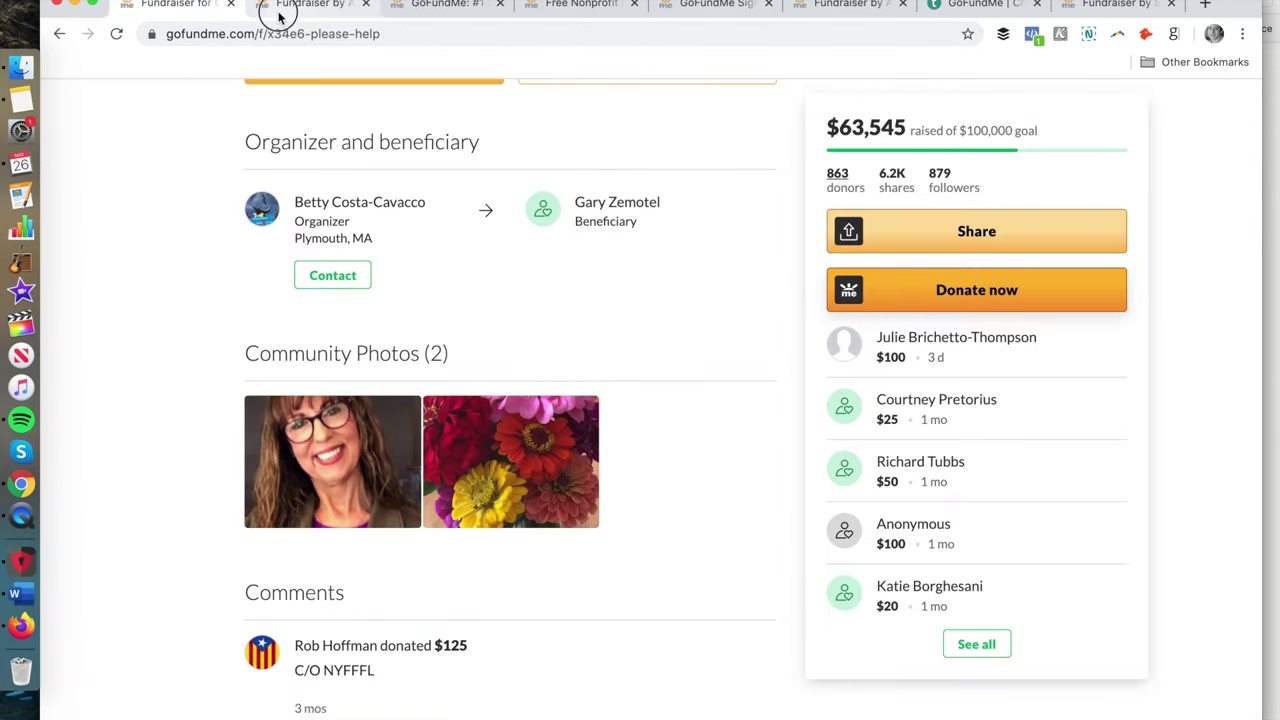
pyautogui.click(281, 14)
# Return to the fundraiser setup and confirm the existing photo, continuing to the story page
pyautogui.click(707, 12)
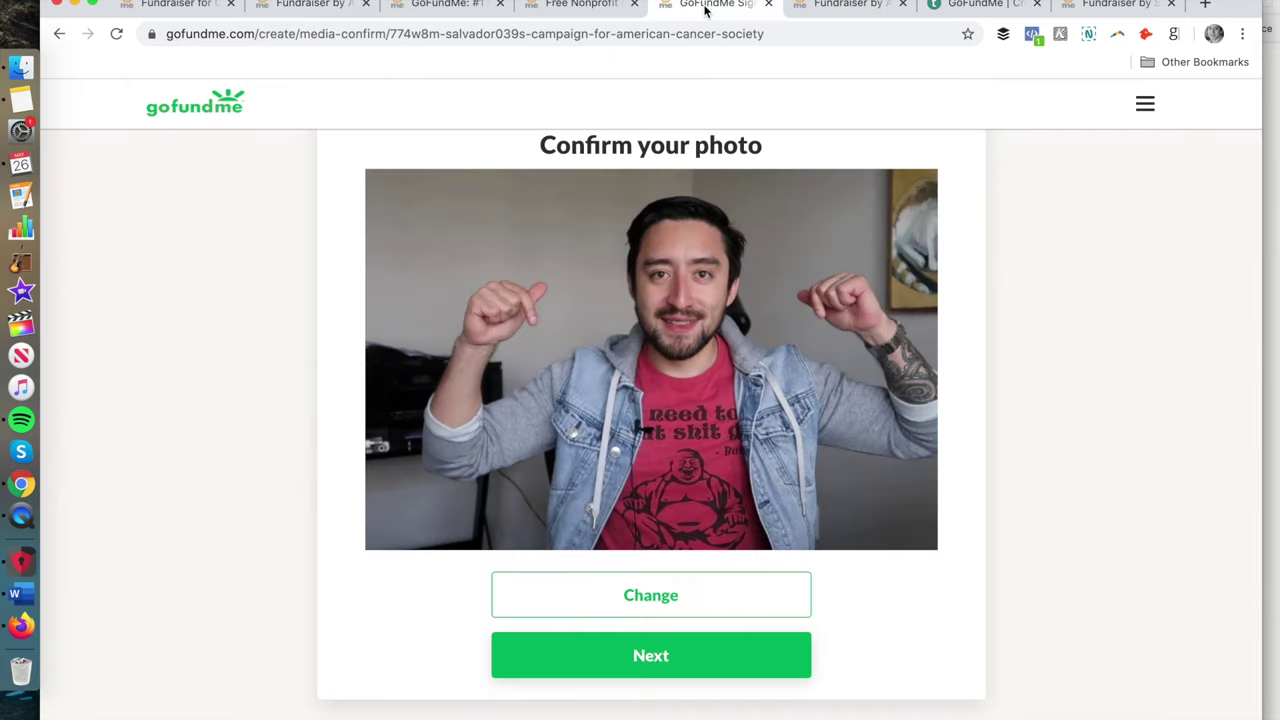
pyautogui.click(662, 672)
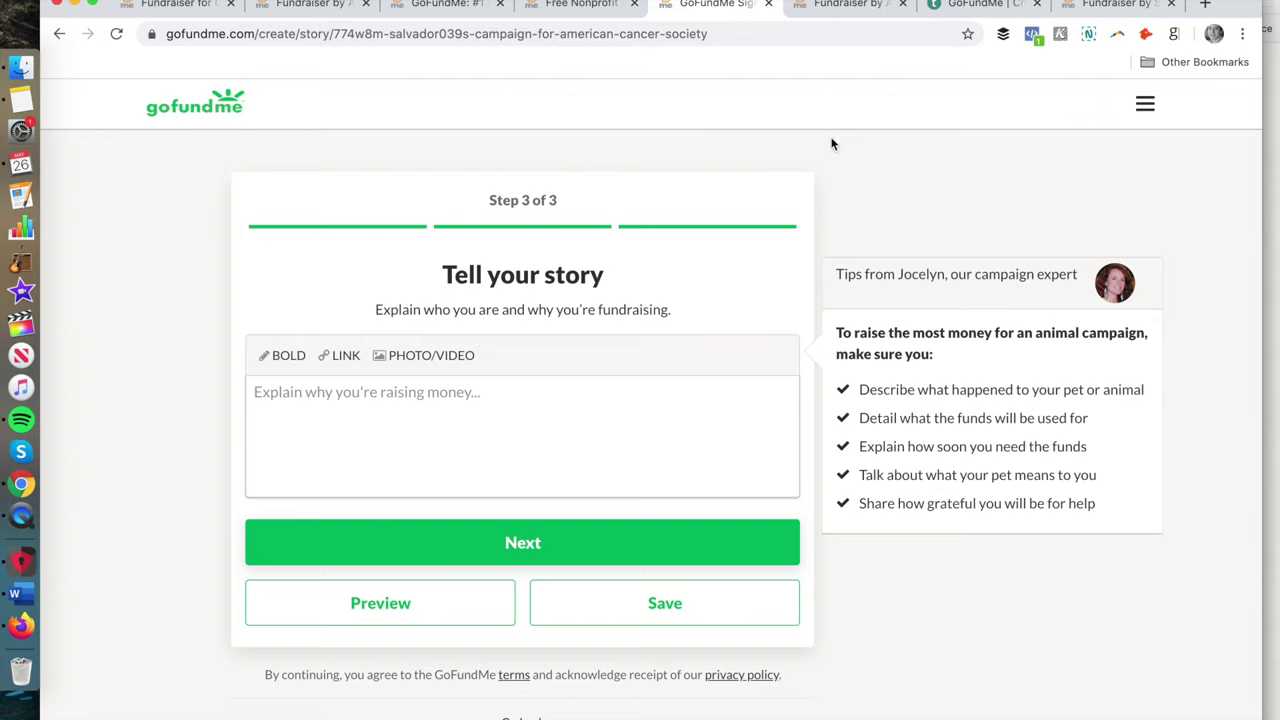
# Review the Funerals & Memorials example fundraiser, reading its story text from the opening paragraph down
pyautogui.click(840, 8)
pyautogui.scroll(-10, 718, 352)
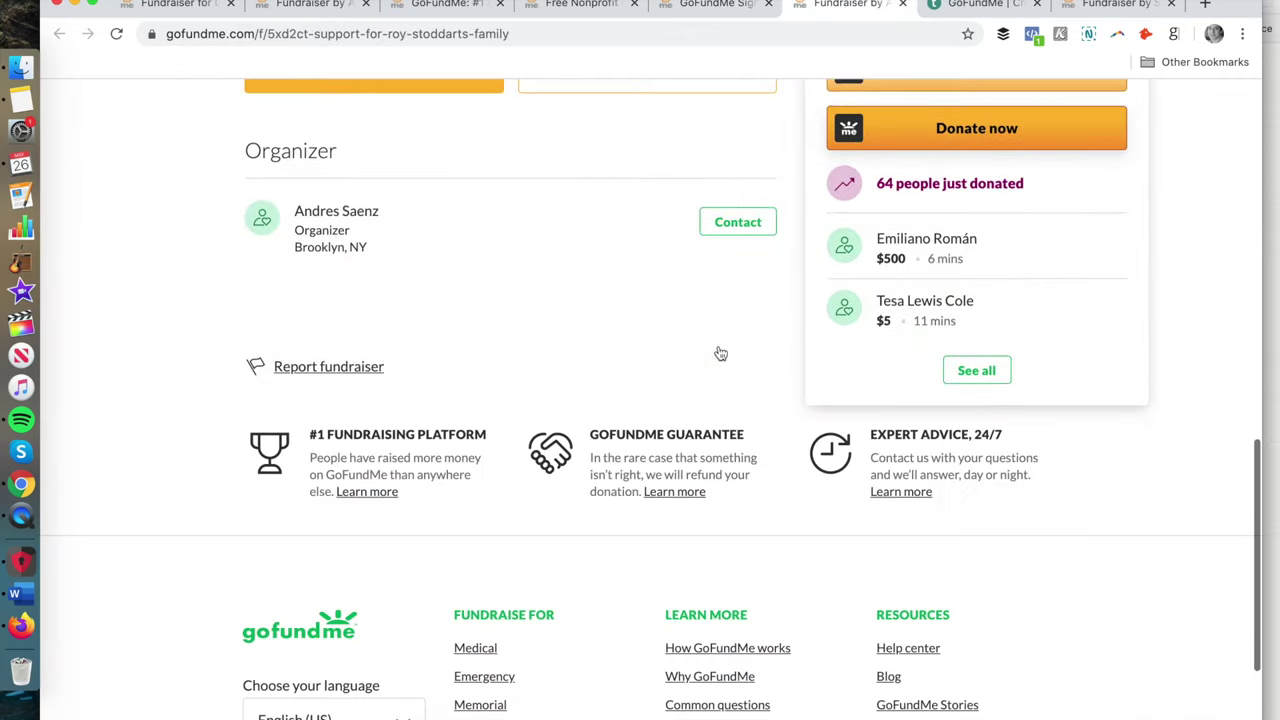
pyautogui.scroll(3, 718, 350)
pyautogui.scroll(1, 450, 256)
pyautogui.scroll(3, 450, 256)
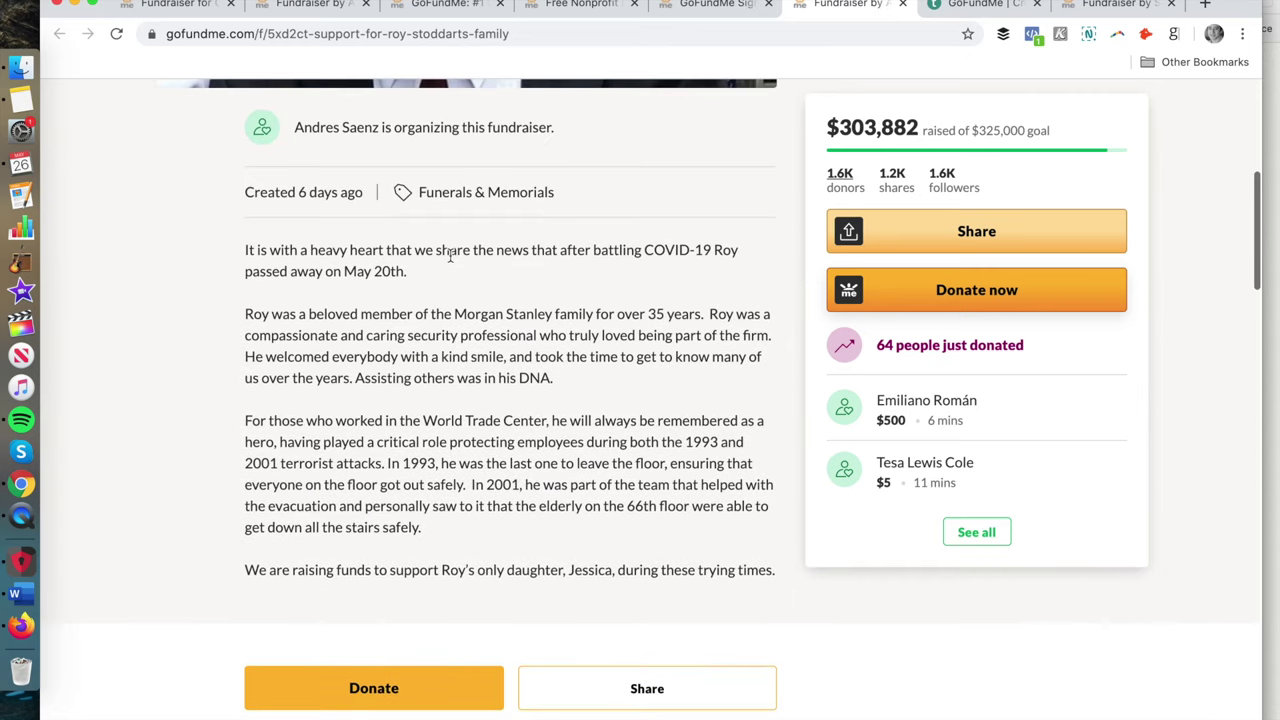
pyautogui.moveTo(224, 268); pyautogui.dragTo(686, 600)
pyautogui.doubleClick(652, 460)
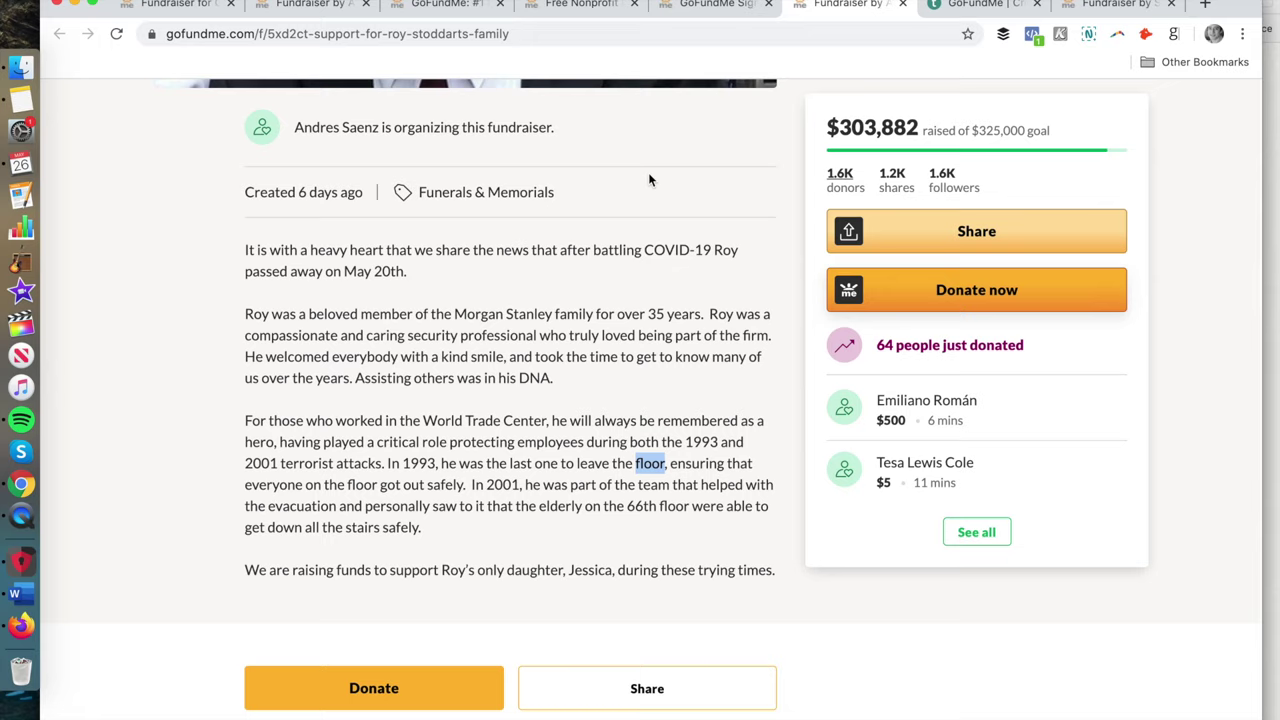
# Return to the campaign story page and examine the writing tips for an animal campaign
pyautogui.click(712, 5)
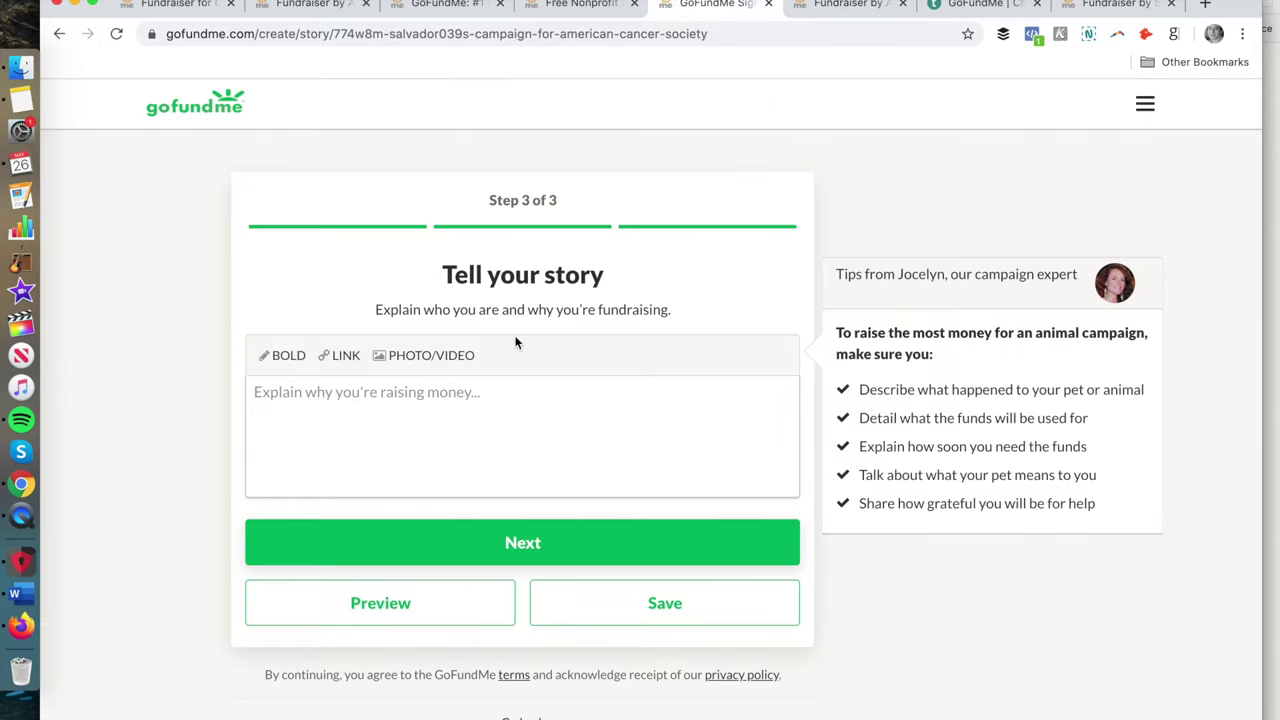
pyautogui.click(498, 386)
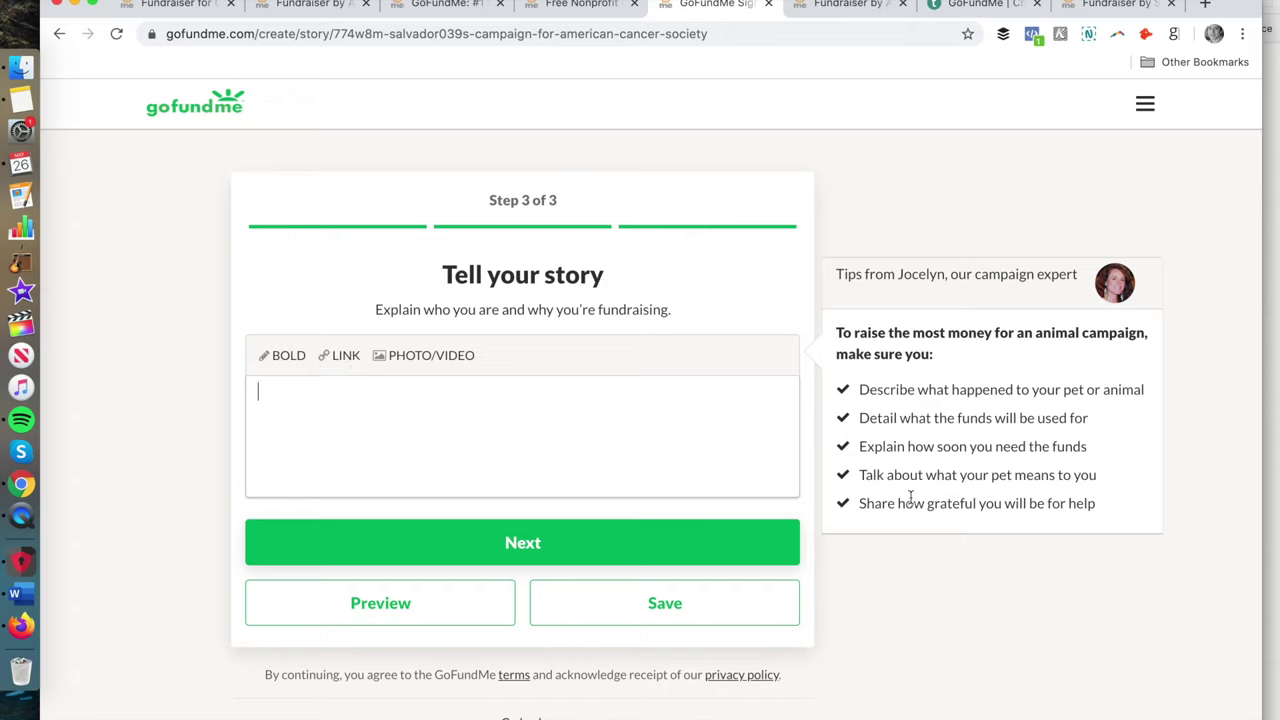
pyautogui.moveTo(889, 390); pyautogui.dragTo(1049, 408)
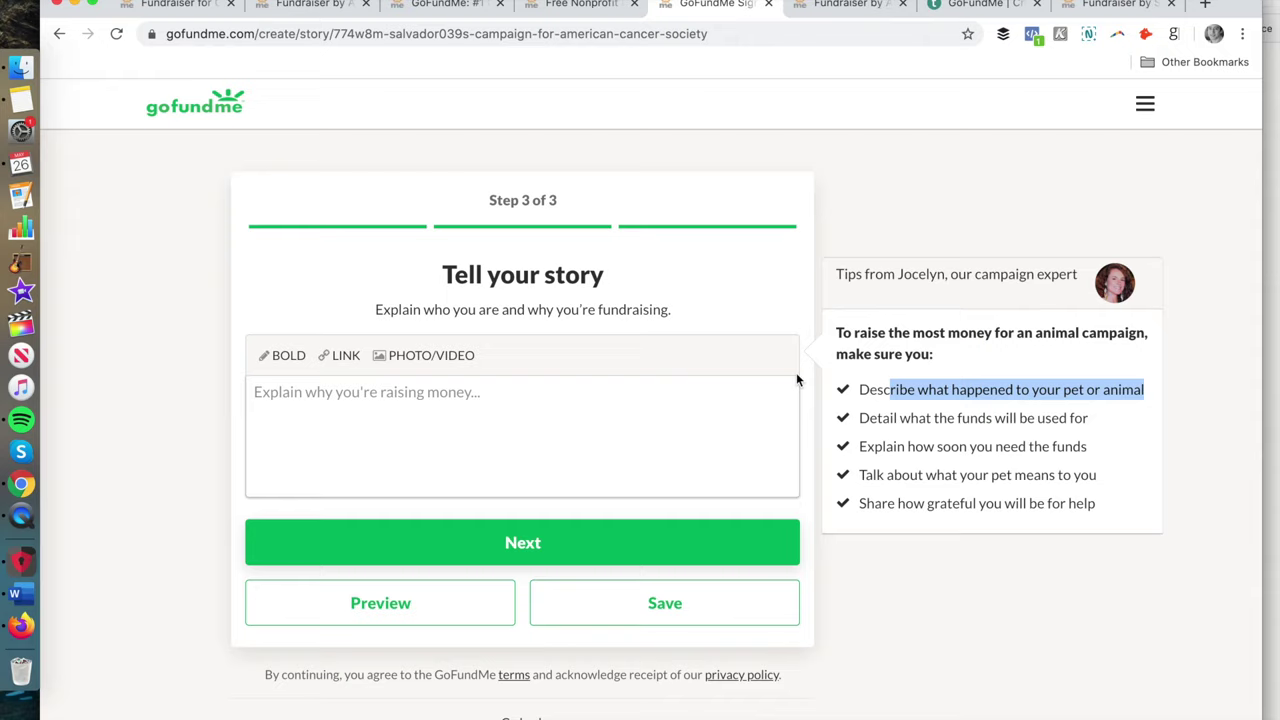
pyautogui.click(931, 390)
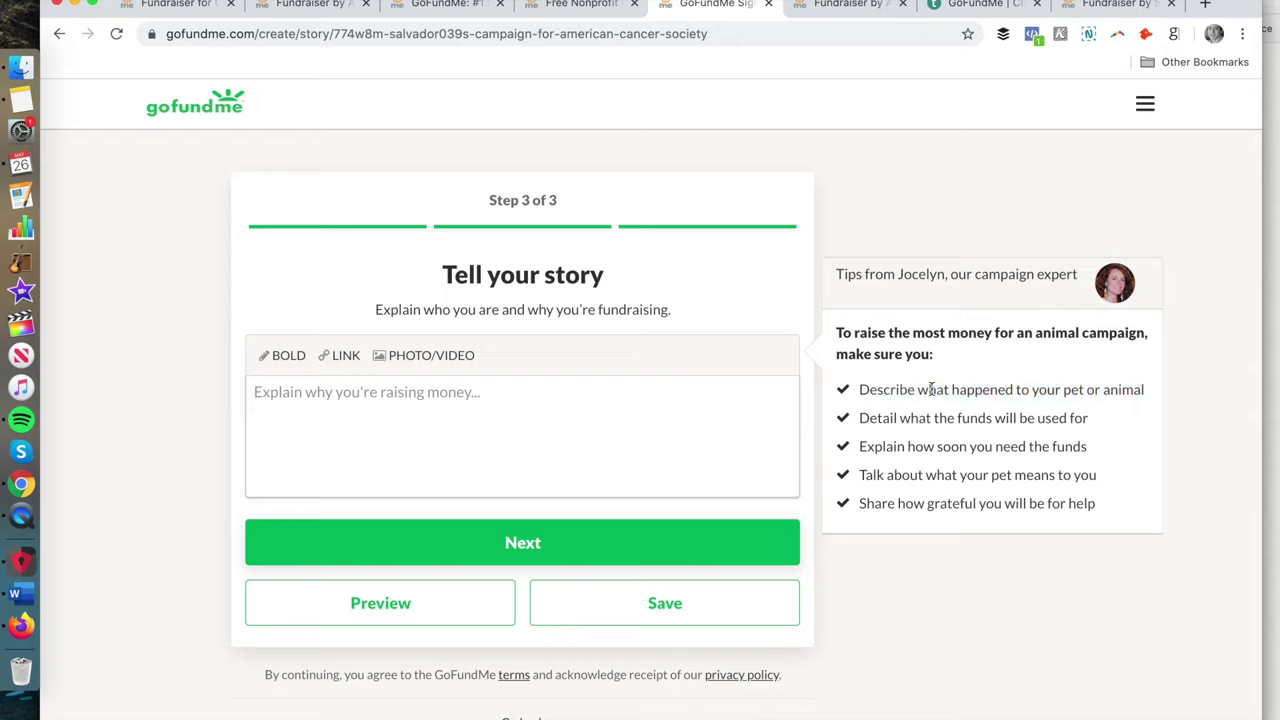
# Enter "-" as the campaign story text
pyautogui.click(482, 421)
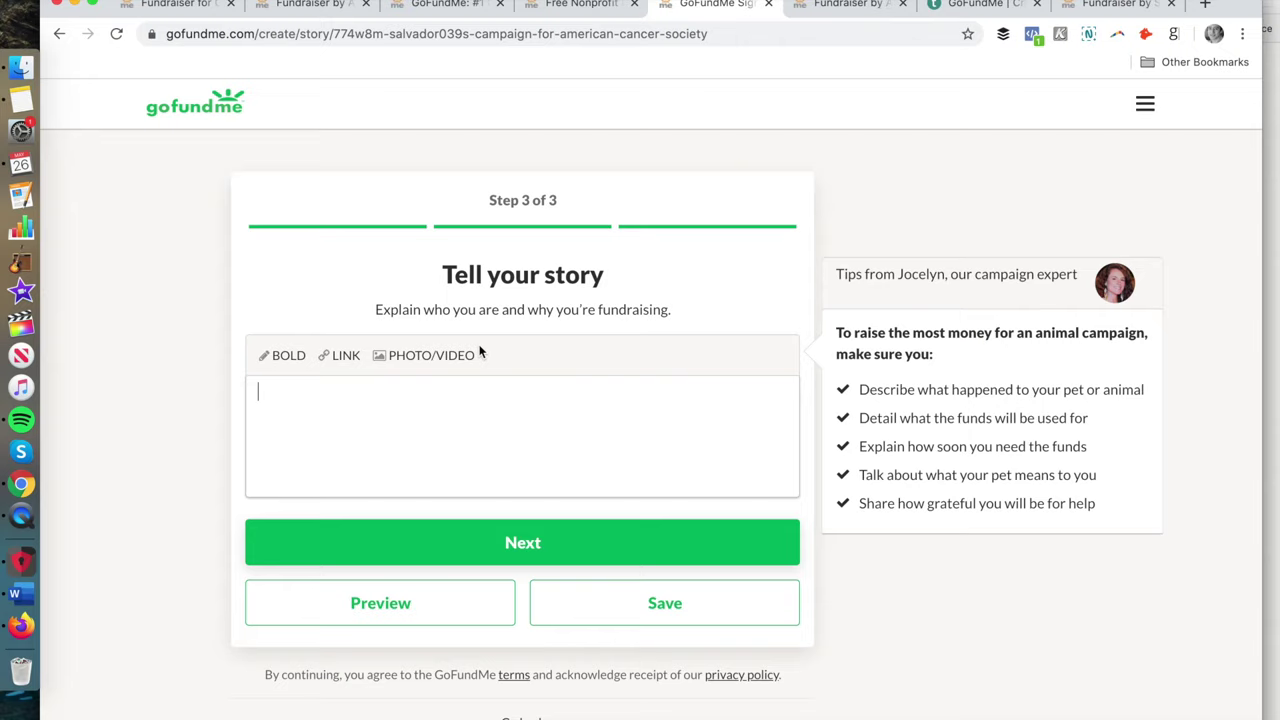
pyautogui.write('-')
# Find the Team Aisling for Slainte campaign among the open pages and place its tab beside the fundraiser setup
pyautogui.click(846, 5)
pyautogui.click(585, 5)
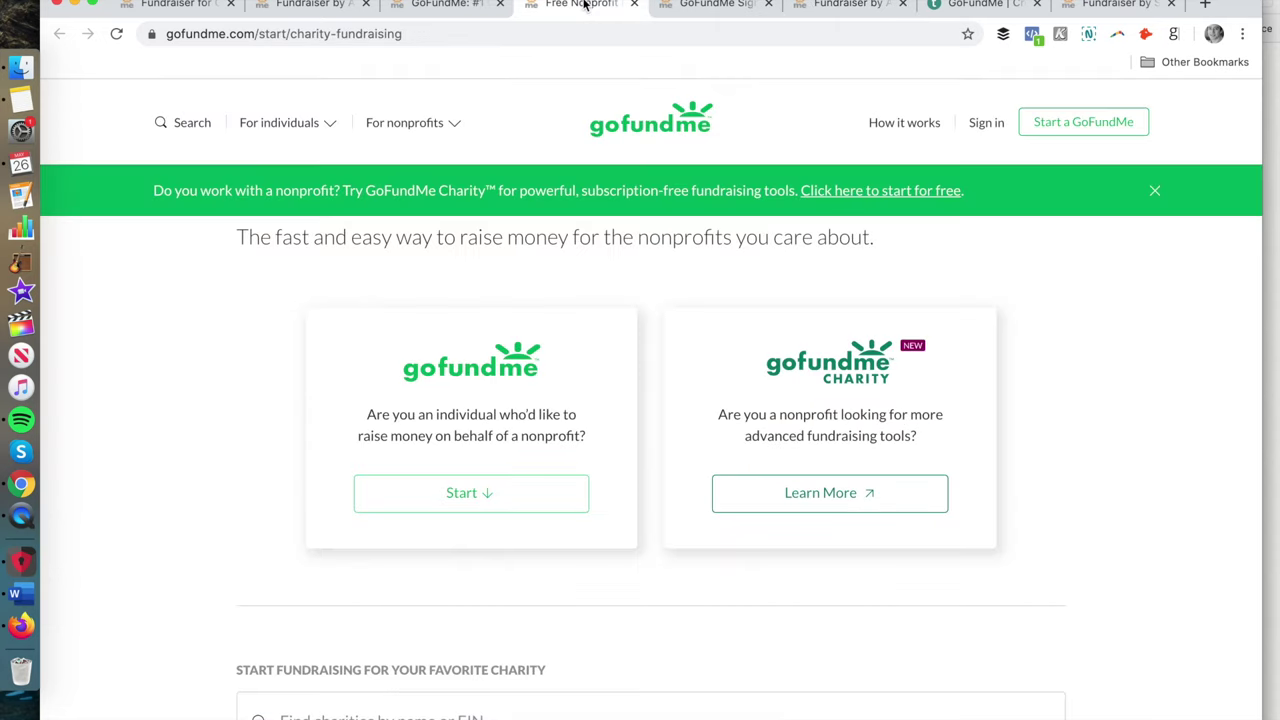
pyautogui.click(846, 5)
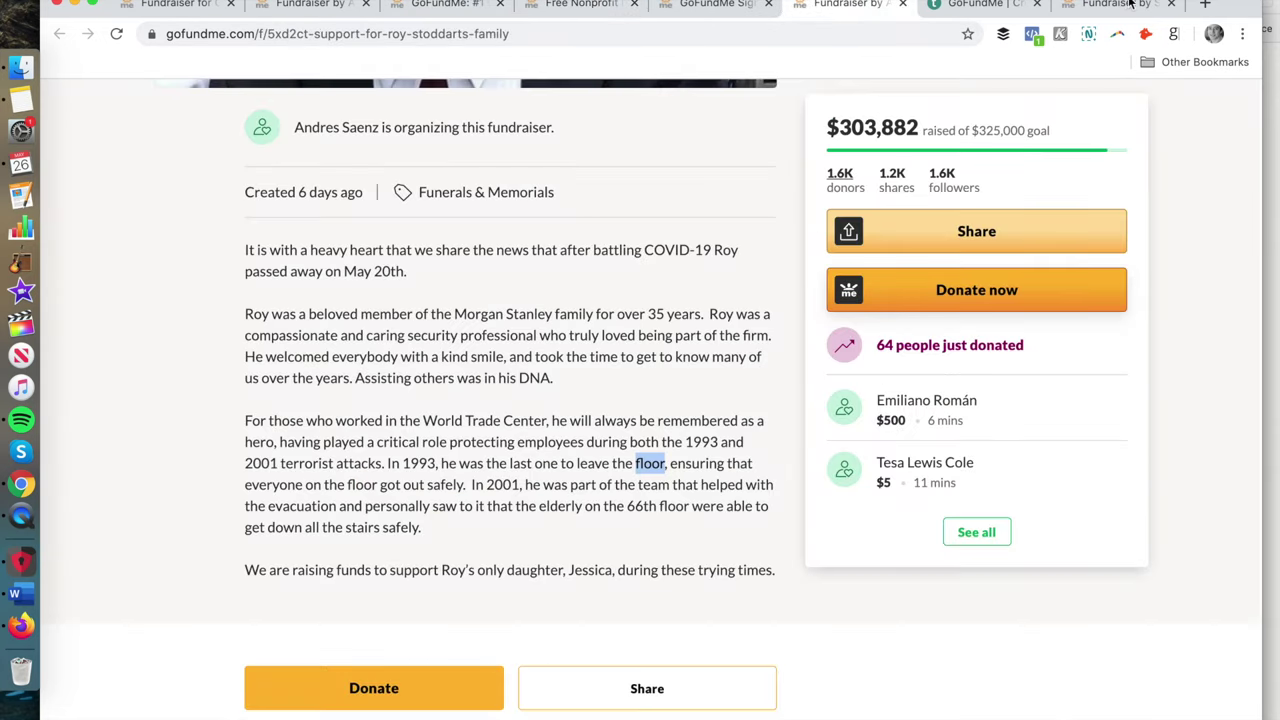
pyautogui.click(1130, 5)
pyautogui.moveTo(1100, 5); pyautogui.dragTo(800, 12)
# Examine how the Team Aisling story is structured, including its introduction, goals, participation steps and update
pyautogui.scroll(-6, 562, 293)
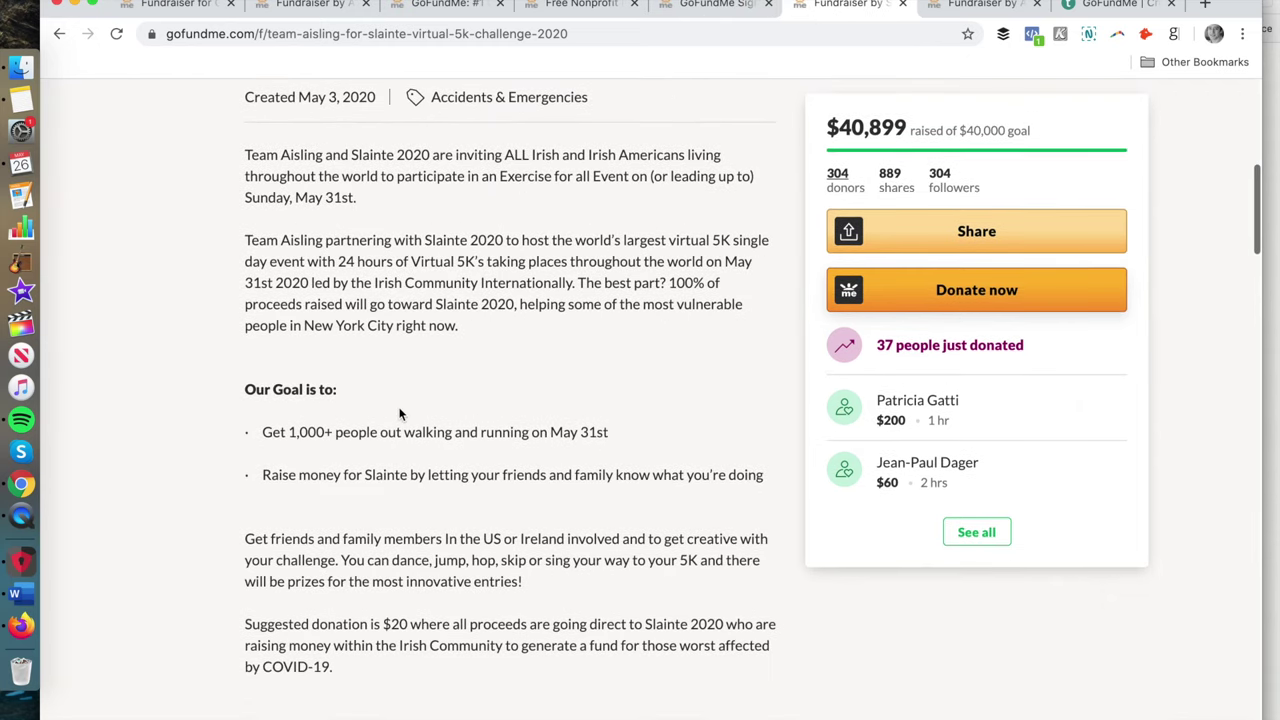
pyautogui.scroll(-2, 399, 413)
pyautogui.keyDown('shift'); pyautogui.click(257, 233); pyautogui.keyUp('shift')
pyautogui.moveTo(257, 233); pyautogui.dragTo(423, 263)
pyautogui.click(244, 193)
pyautogui.keyDown('shift'); pyautogui.click(352, 189); pyautogui.keyUp('shift')
pyautogui.click(352, 189)
pyautogui.scroll(-4, 427, 357)
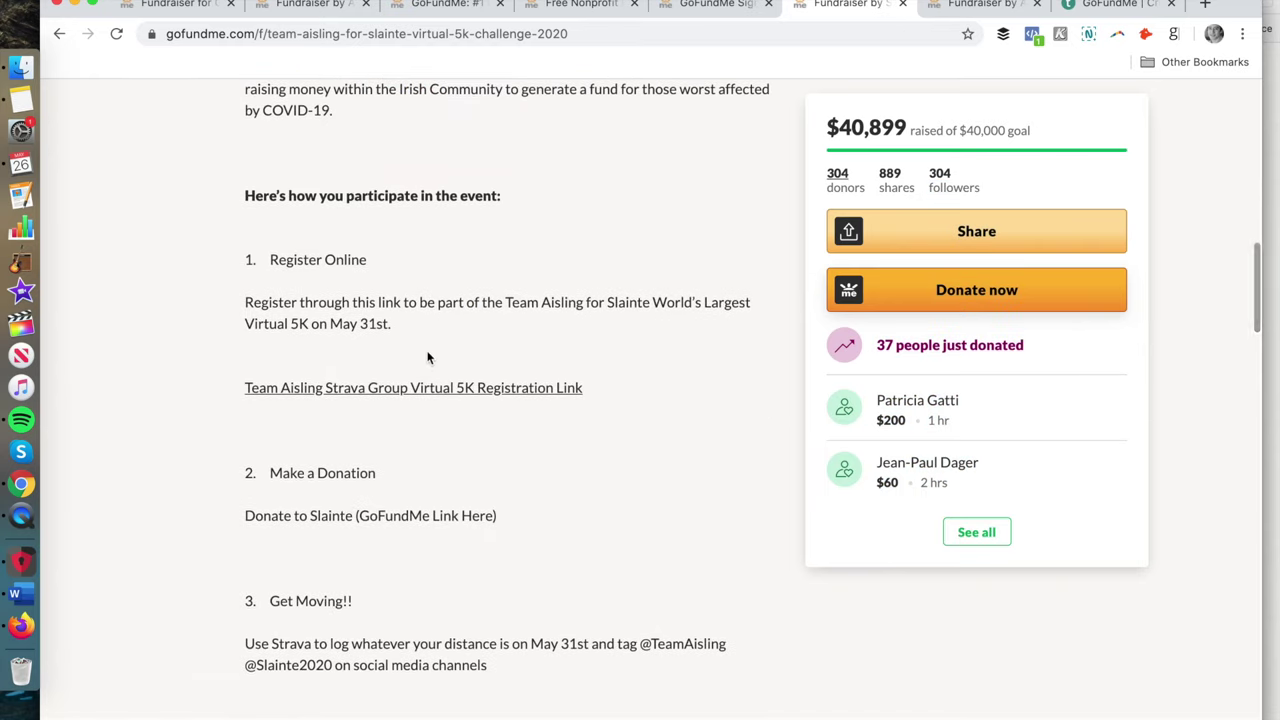
pyautogui.scroll(-2, 460, 245)
pyautogui.scroll(-3, 475, 245)
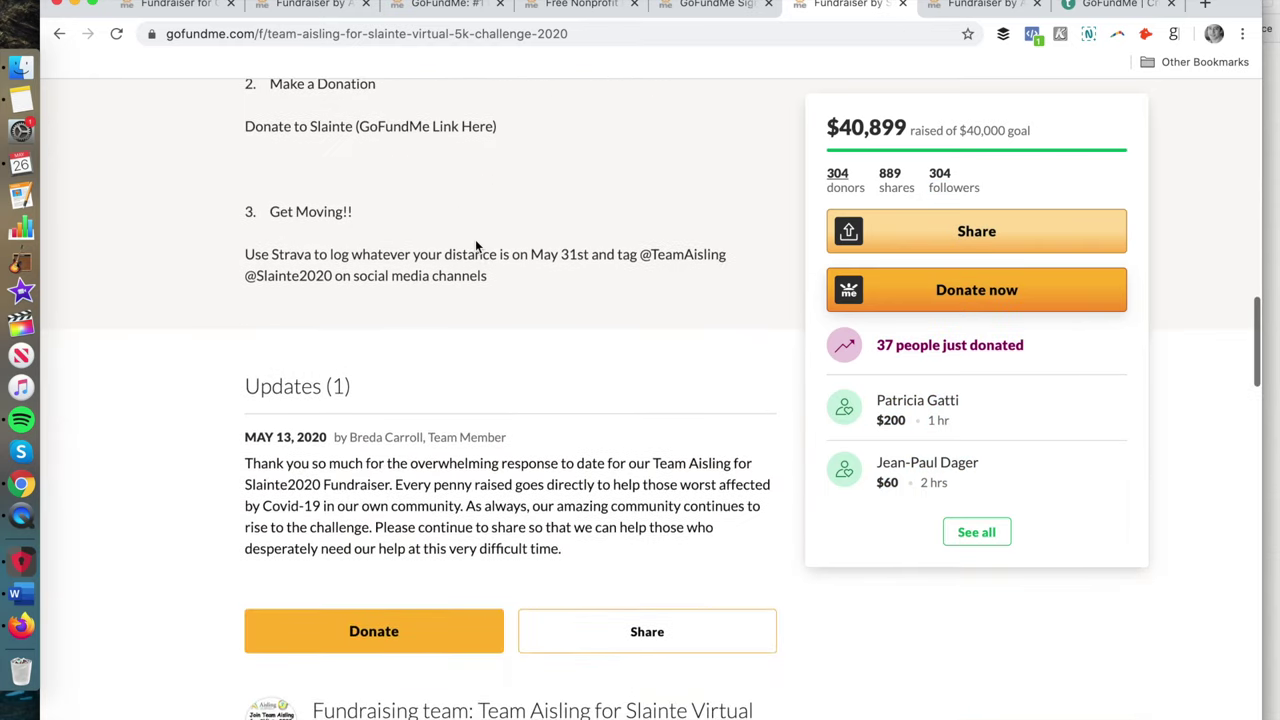
pyautogui.scroll(5, 475, 245)
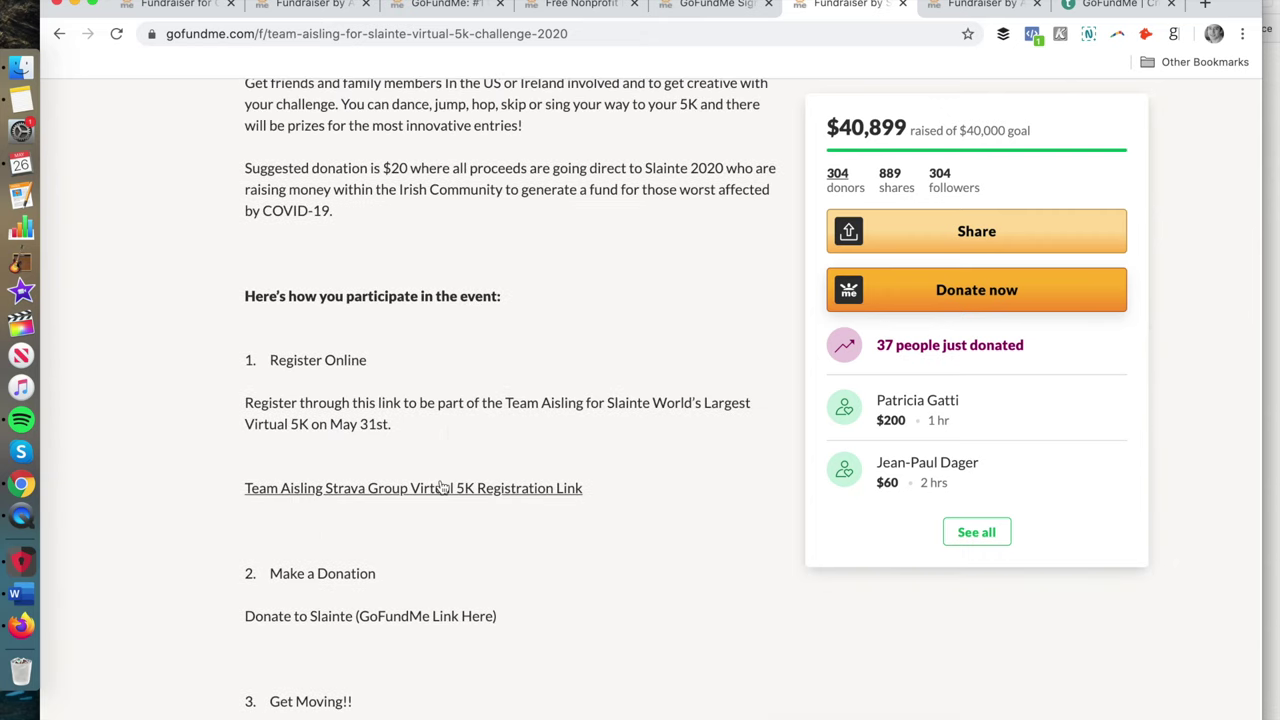
pyautogui.scroll(5, 441, 488)
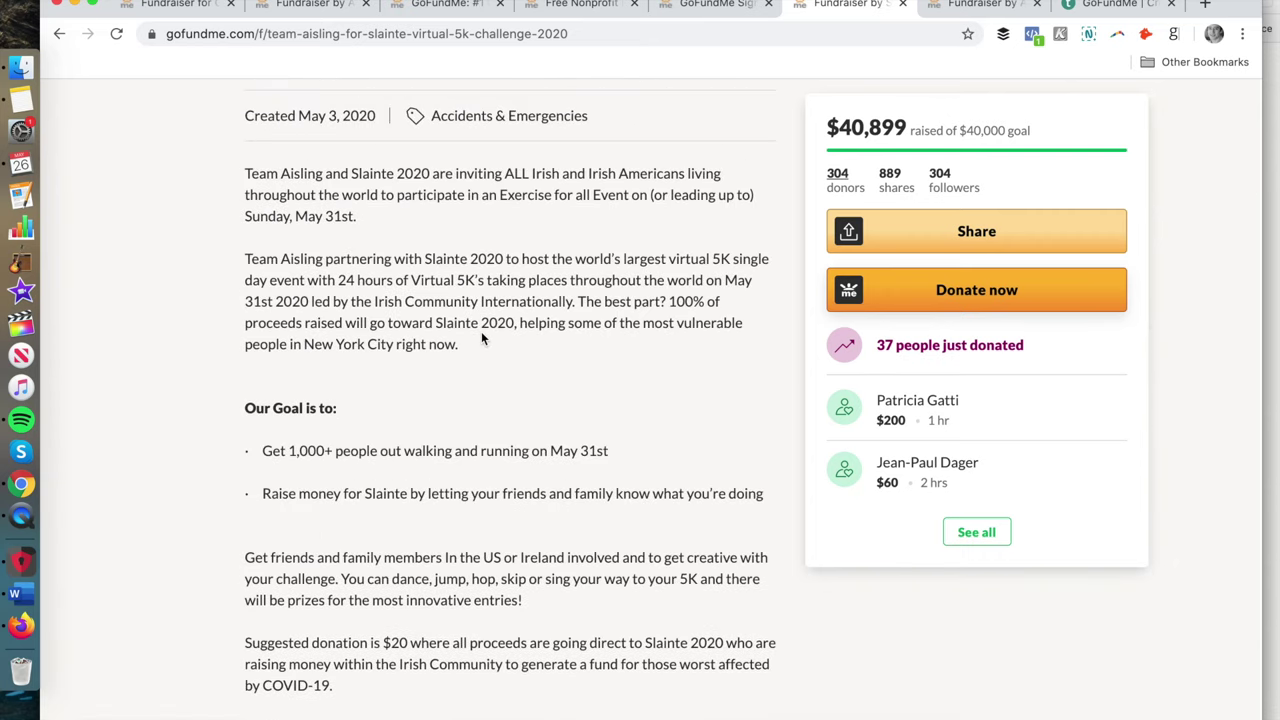
# Copy the Team Aisling text from the introduction through the two goal bullets into the new campaign's story, replacing the "-"
pyautogui.moveTo(481, 340); pyautogui.dragTo(245, 172)
pyautogui.press('super+c')
pyautogui.moveTo(492, 420); pyautogui.dragTo(731, 514)
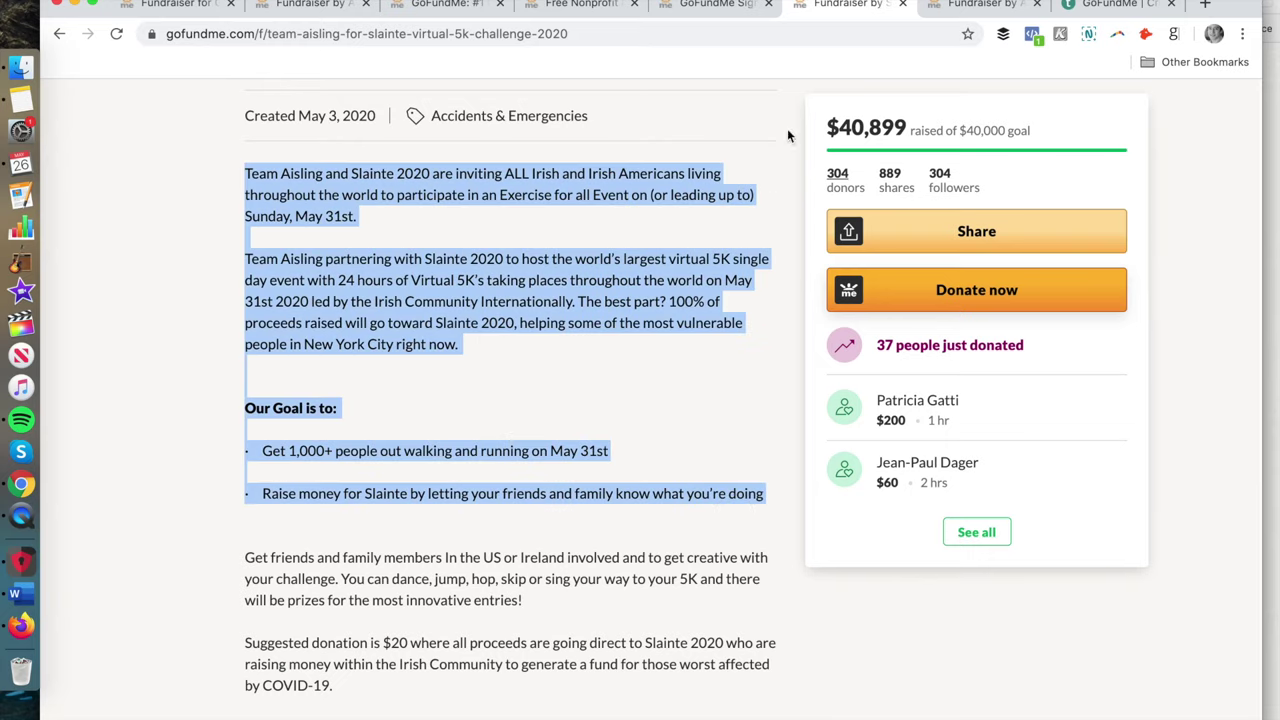
pyautogui.click(720, 5)
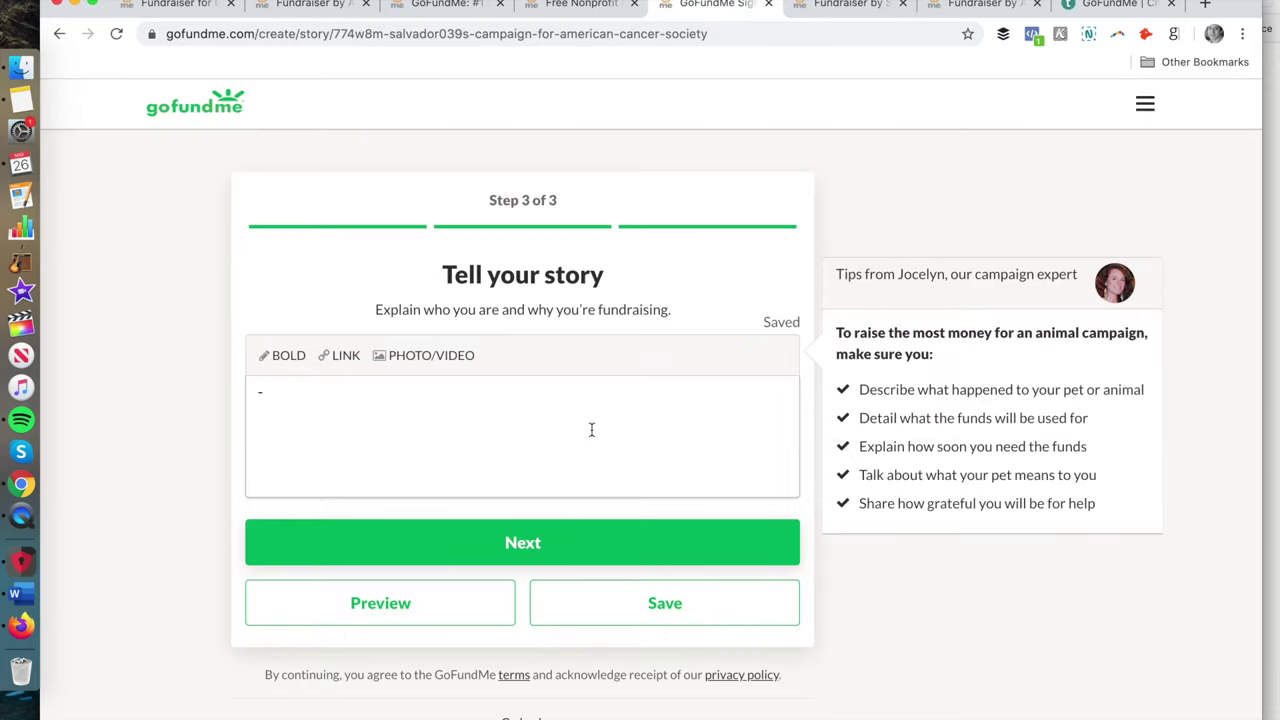
pyautogui.press('super+v')
# Preview the "Why I'm Raising Money" campaign, review its photo, story, goal and organizer sections, and close the preview
pyautogui.scroll(-3, 425, 479)
pyautogui.scroll(1, 425, 479)
pyautogui.click(390, 599)
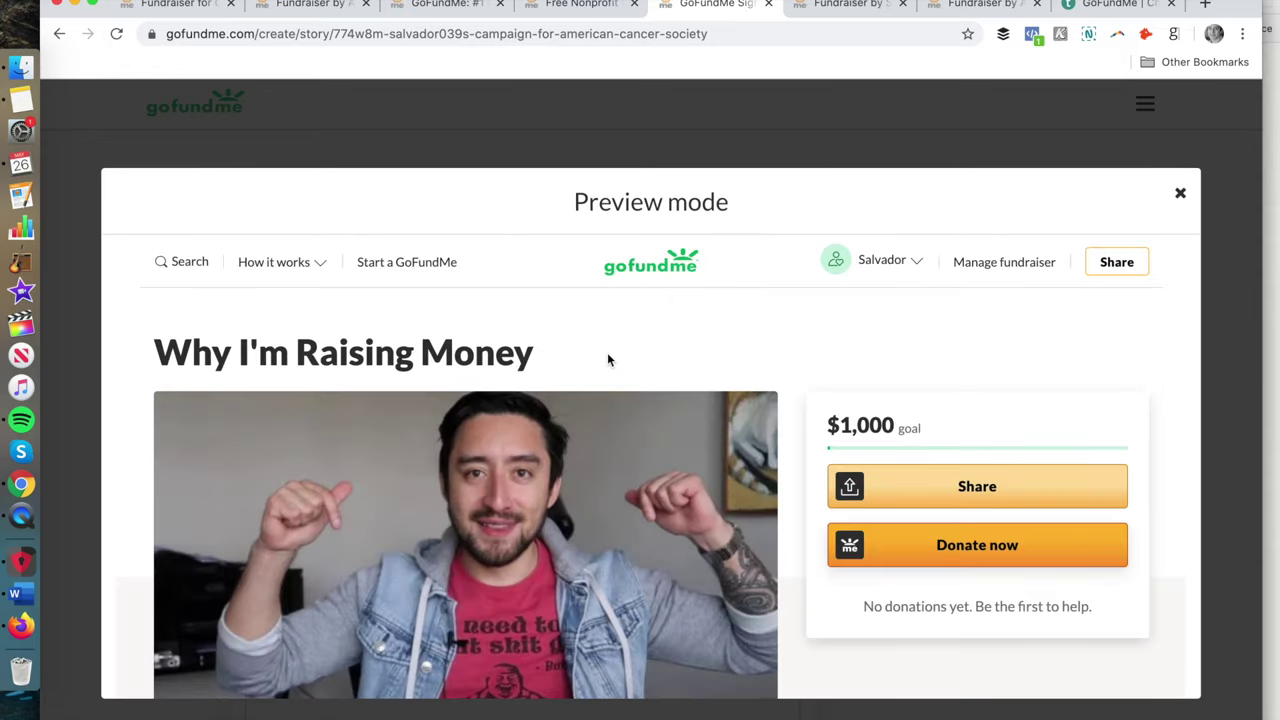
pyautogui.scroll(-1, 471, 360)
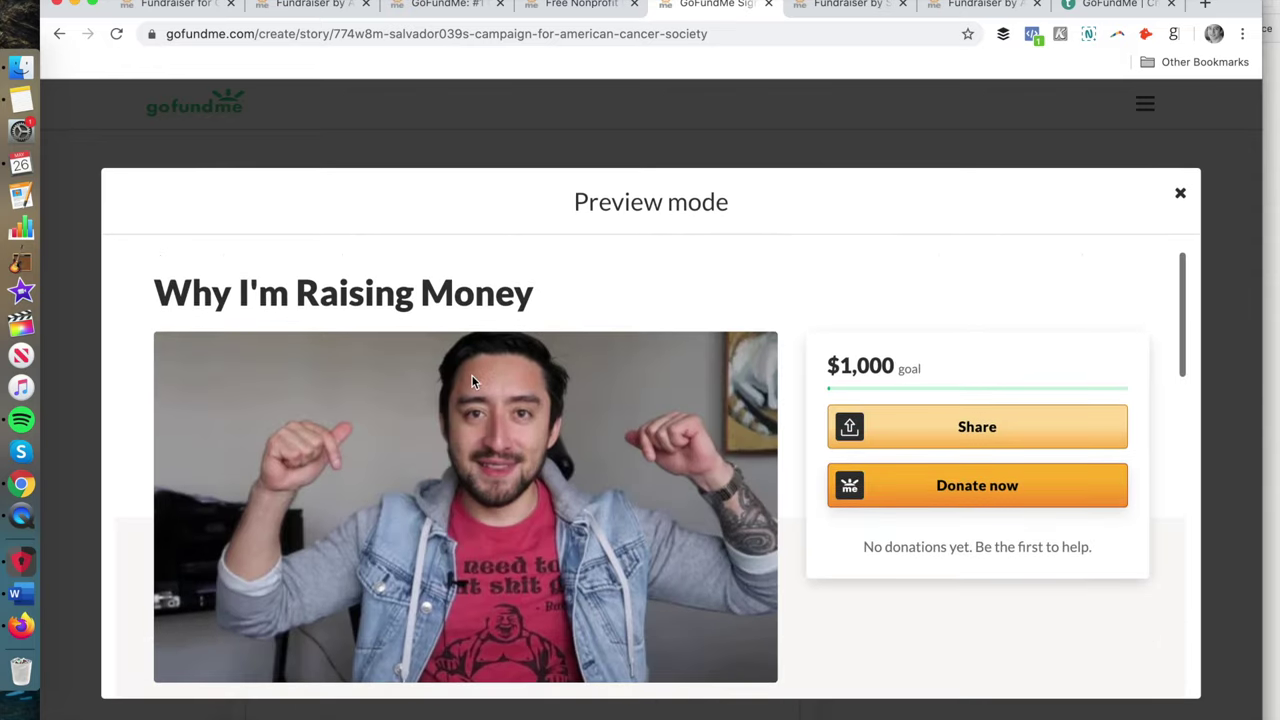
pyautogui.scroll(1, 664, 354)
pyautogui.scroll(-5, 663, 354)
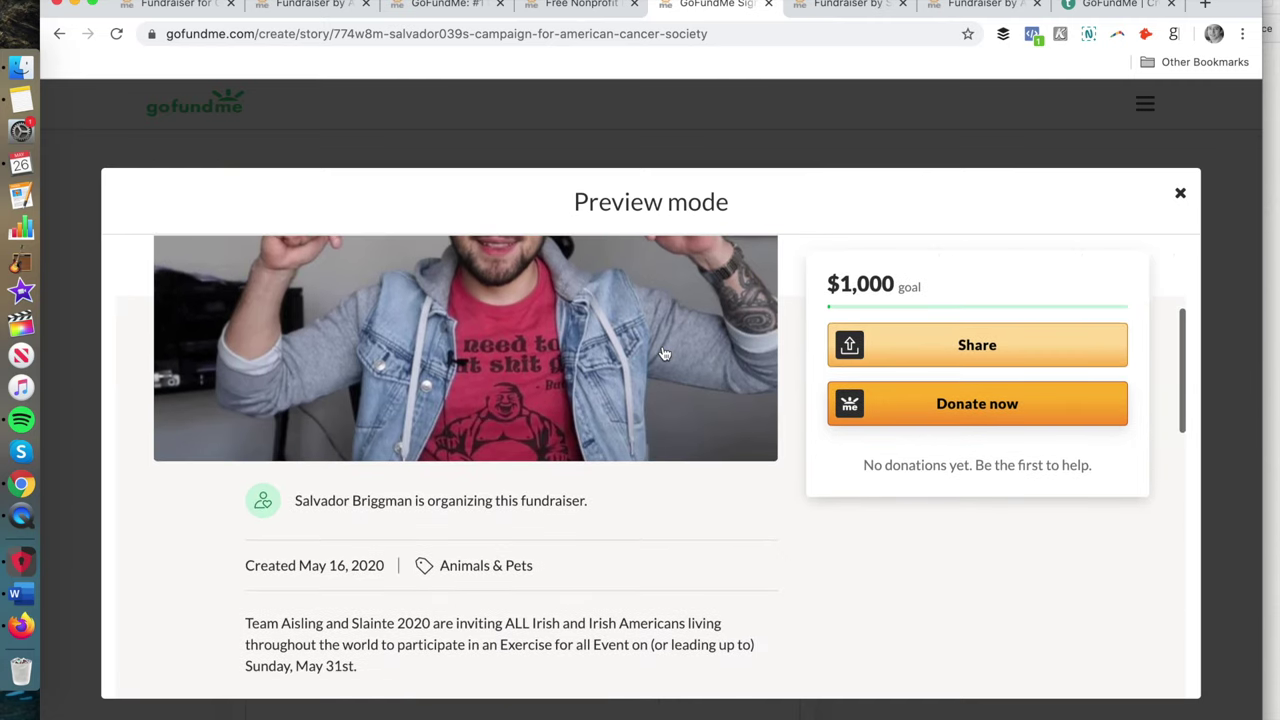
pyautogui.scroll(-4, 594, 413)
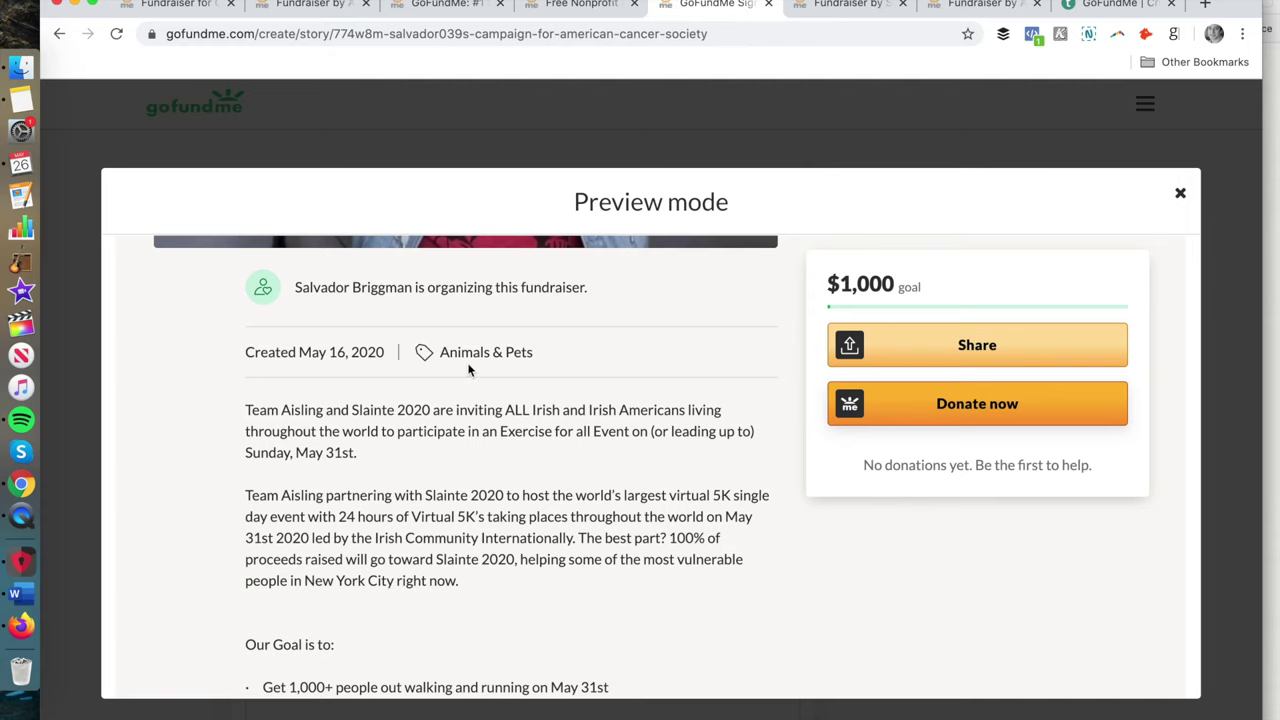
pyautogui.scroll(-3, 467, 388)
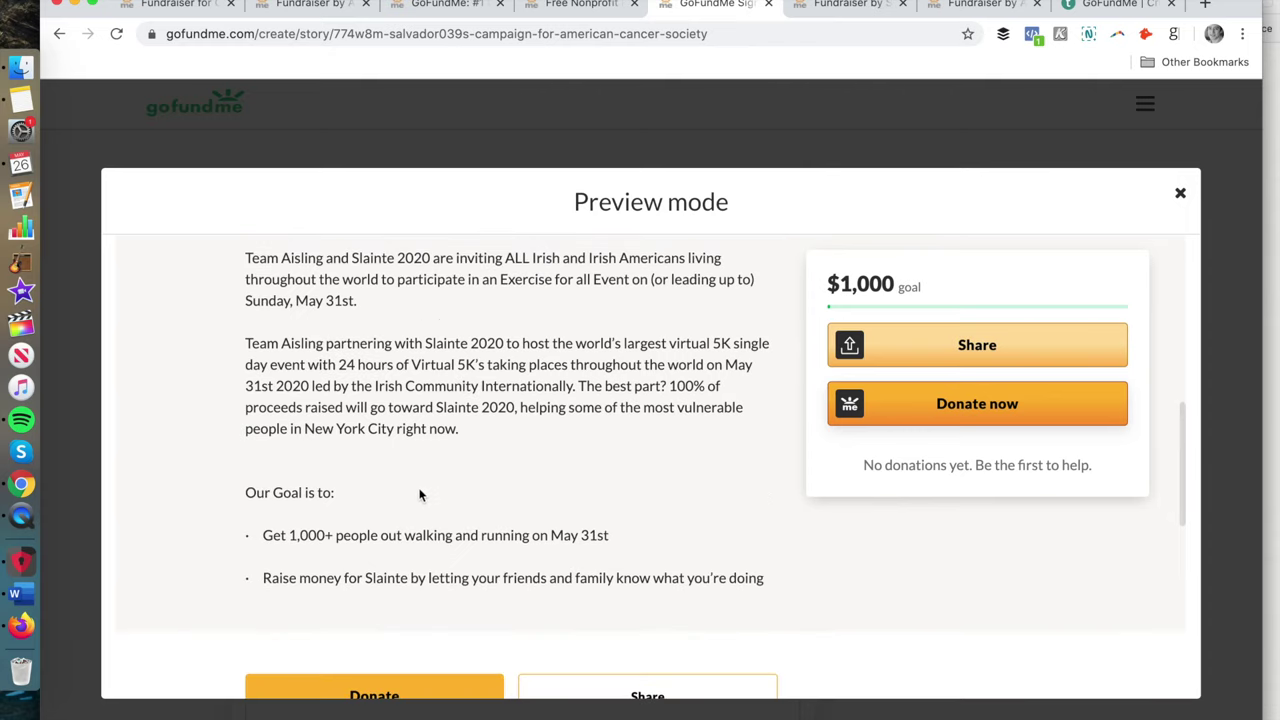
pyautogui.scroll(-4, 414, 420)
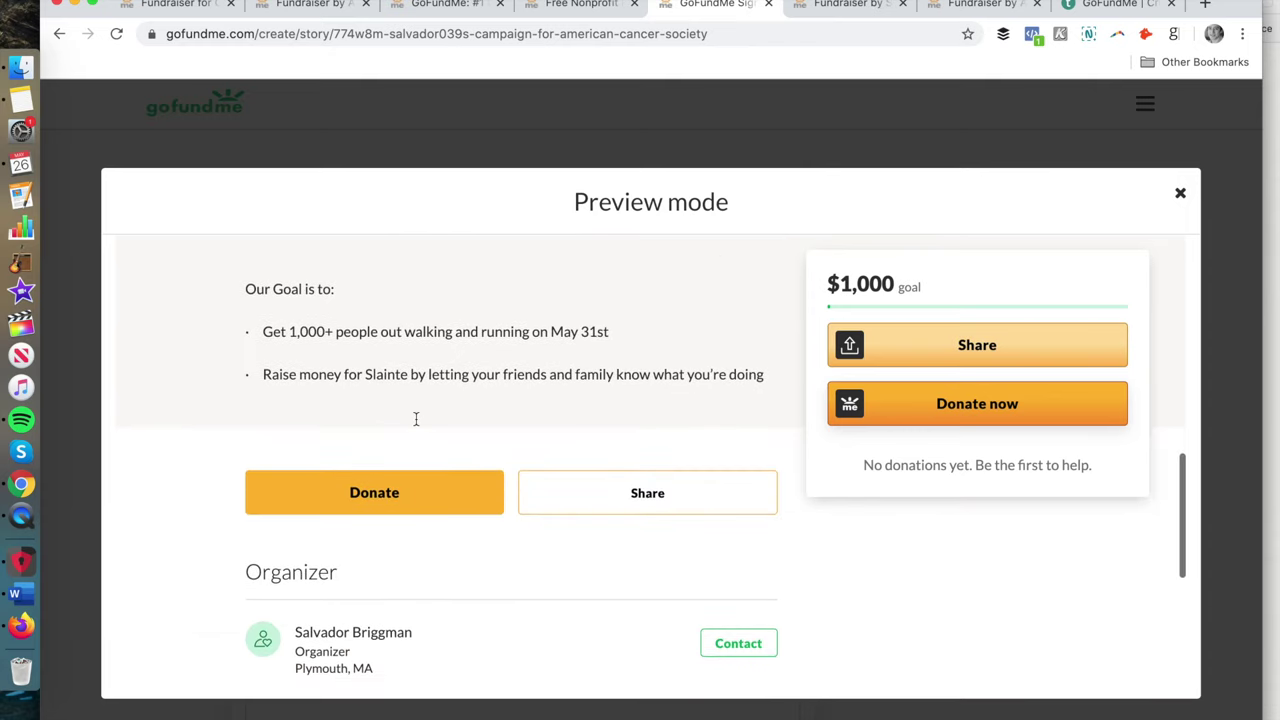
pyautogui.scroll(5, 414, 421)
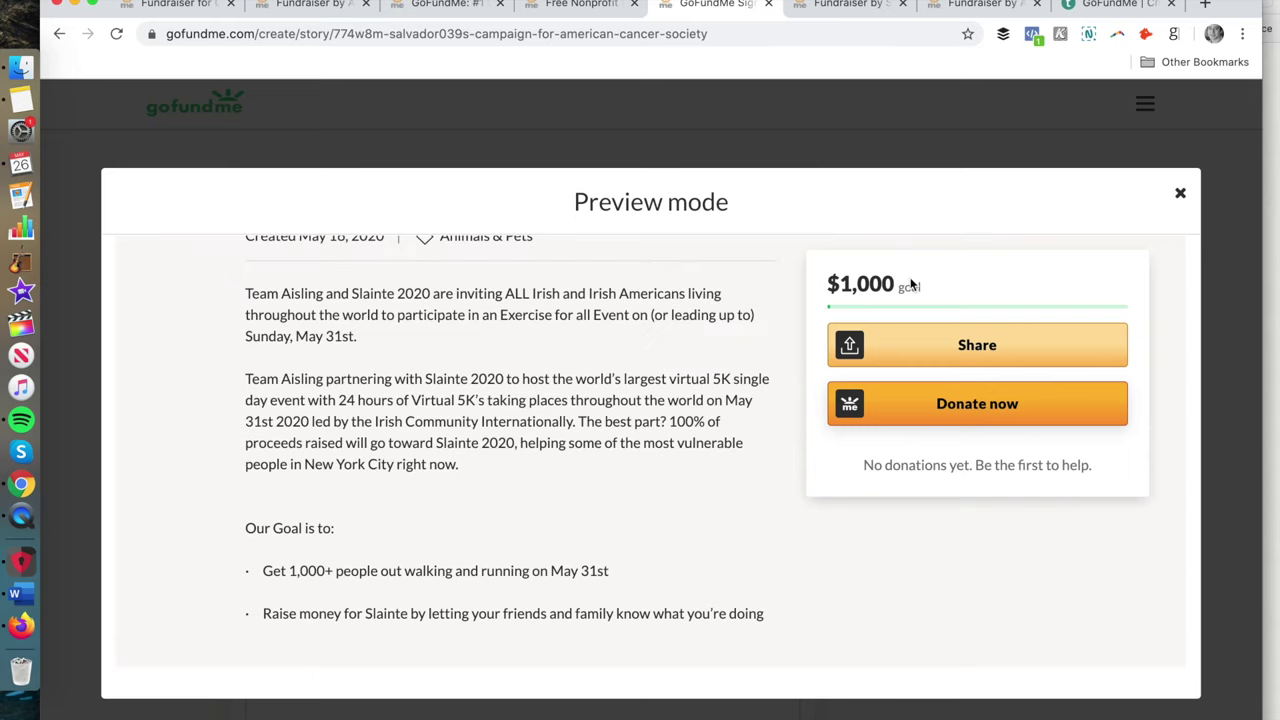
pyautogui.click(1180, 193)
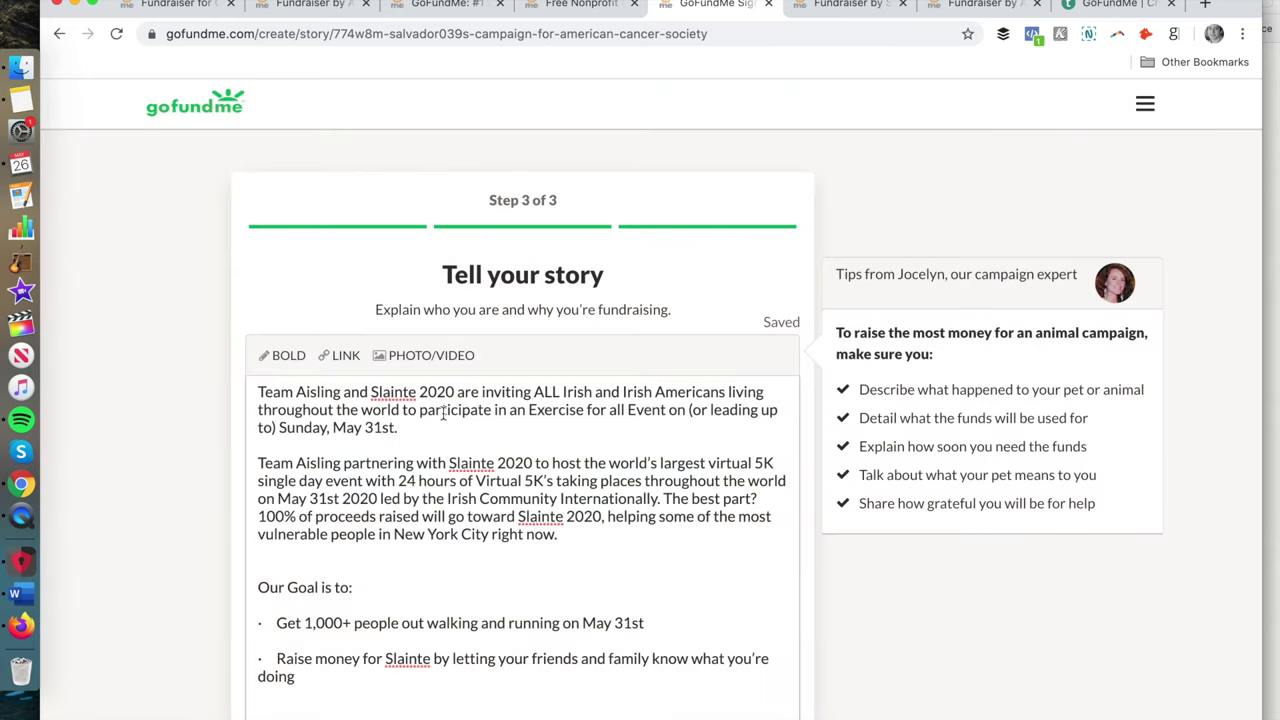
# Add a blank line after the story's second paragraph, ending "New York City right now.", and open the photo or video options
pyautogui.moveTo(370, 530); pyautogui.dragTo(560, 536)
pyautogui.click(623, 537)
pyautogui.press('Return')
pyautogui.click(445, 357)
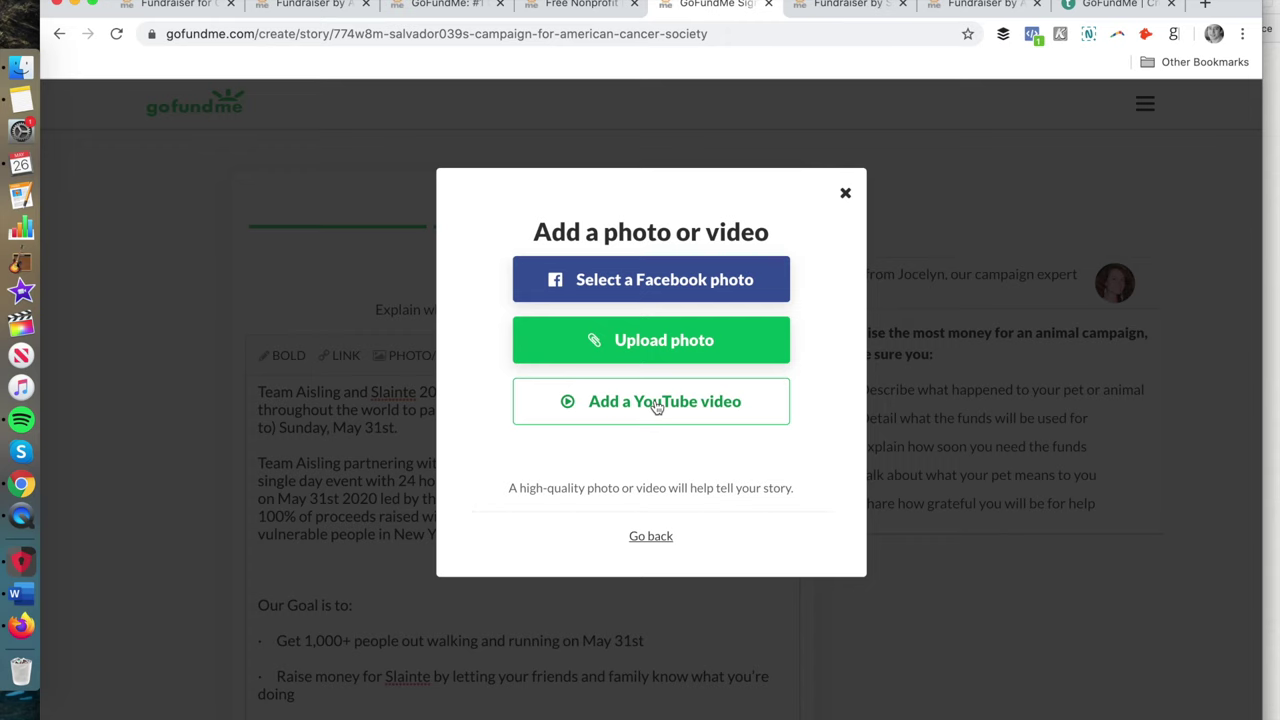
# Go to youtube.com/crowdcrux in the Team Aisling tab and open the upload "A Proven Way to Get Nonprofit Donors Online - The Fundraising Funnel"
pyautogui.click(870, 10)
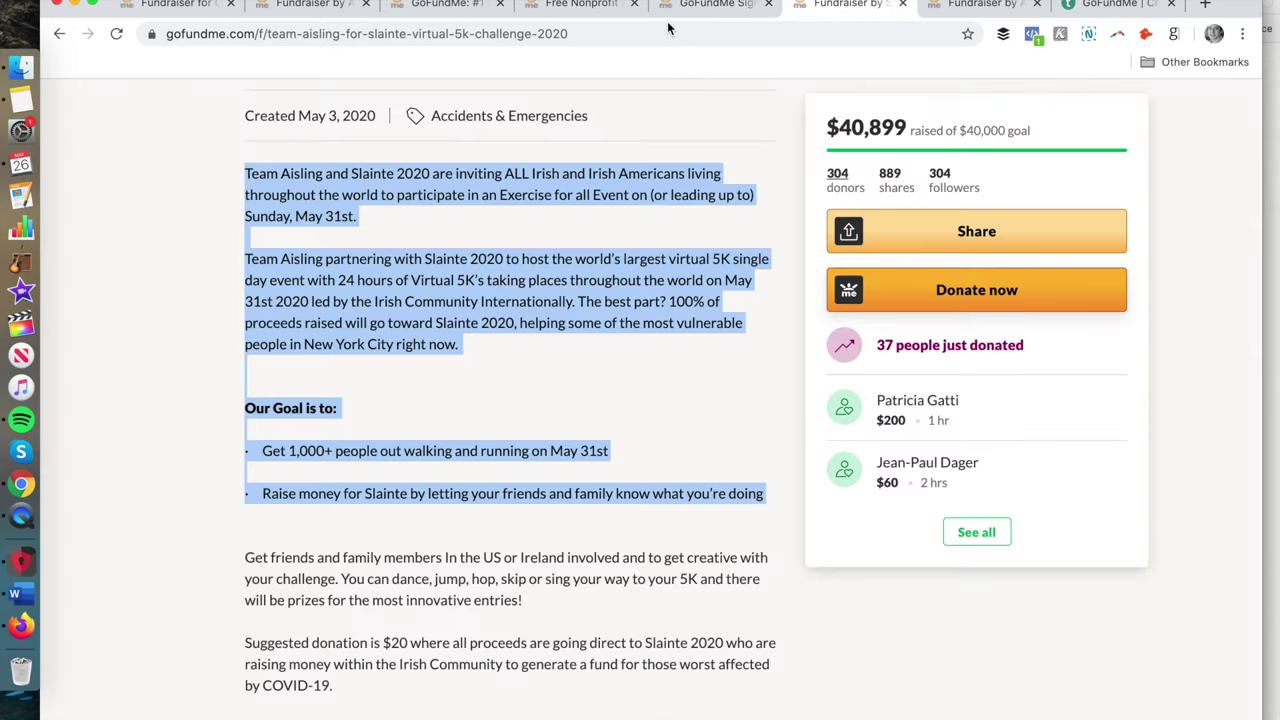
pyautogui.click(655, 35)
pyautogui.write('yo')
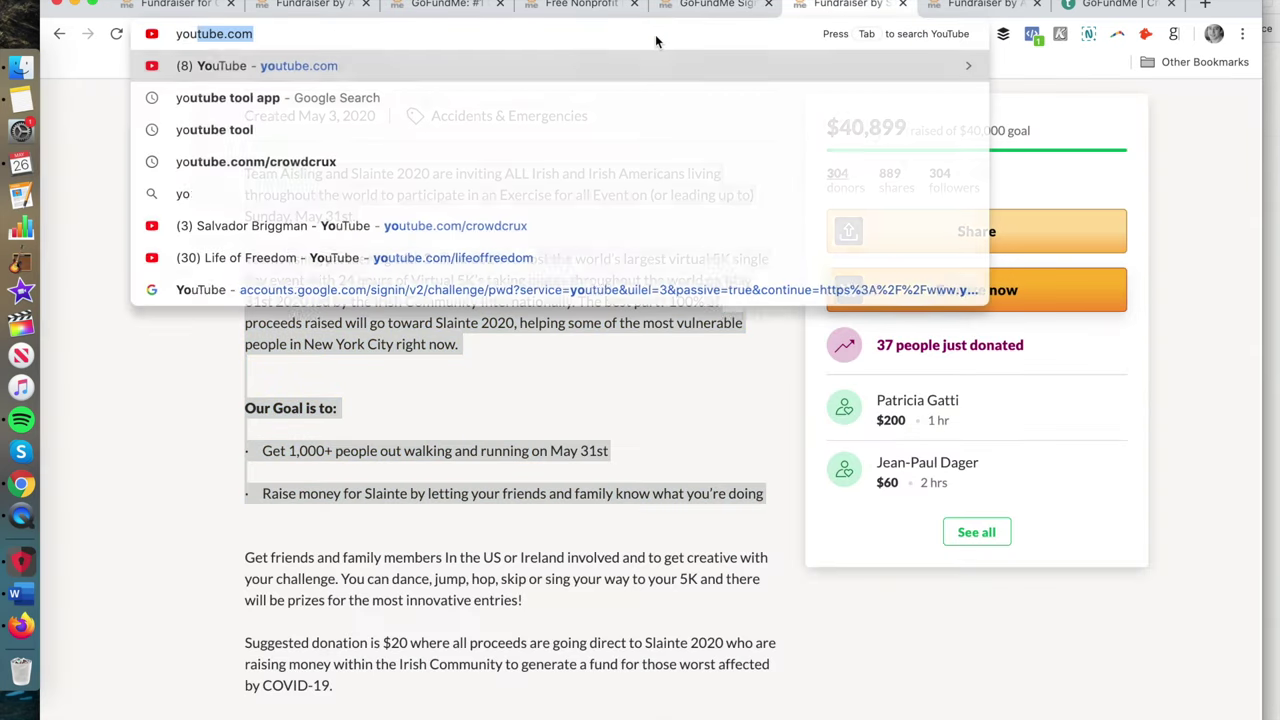
pyautogui.write('utube.com/crowdcrux')
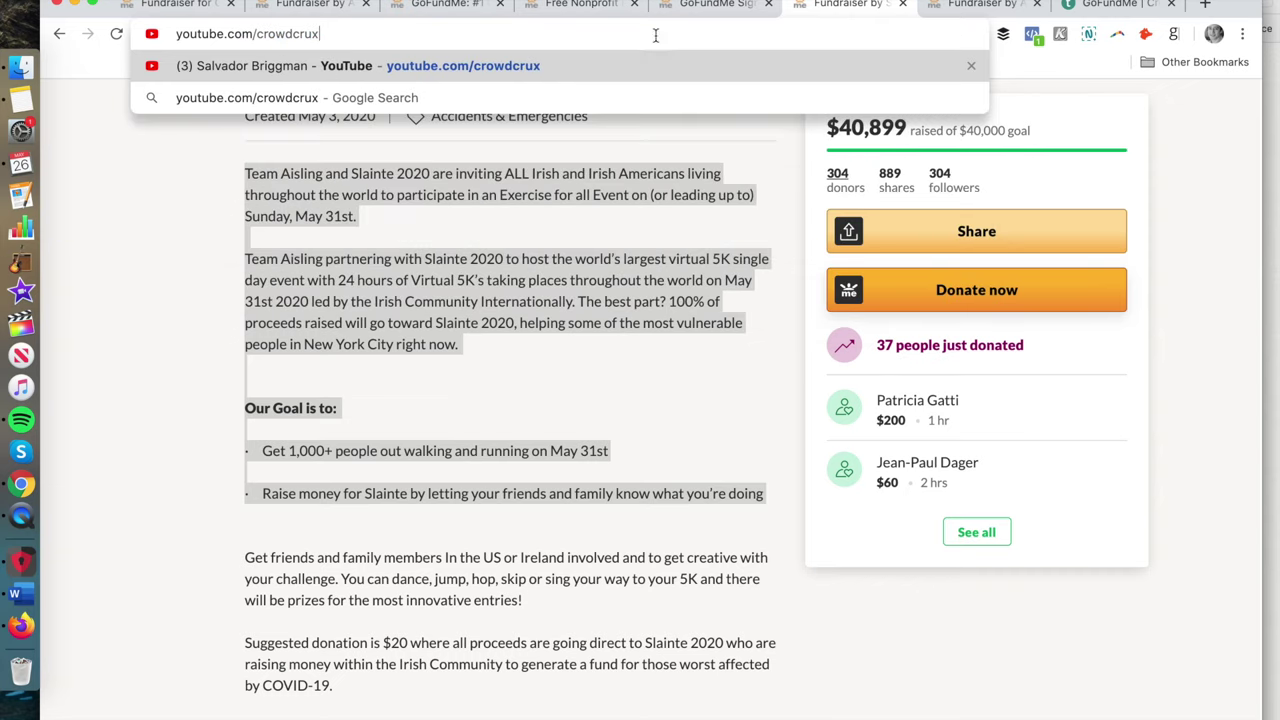
pyautogui.press('Return')
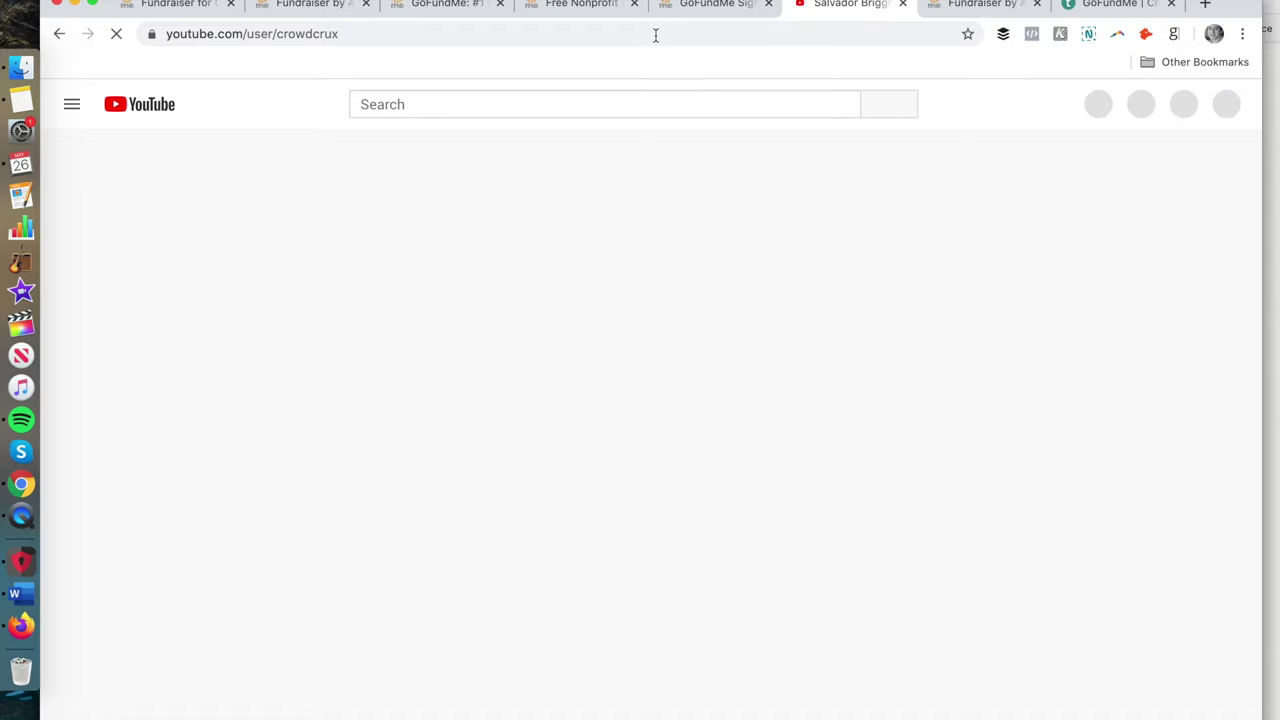
pyautogui.scroll(-3, 406, 494)
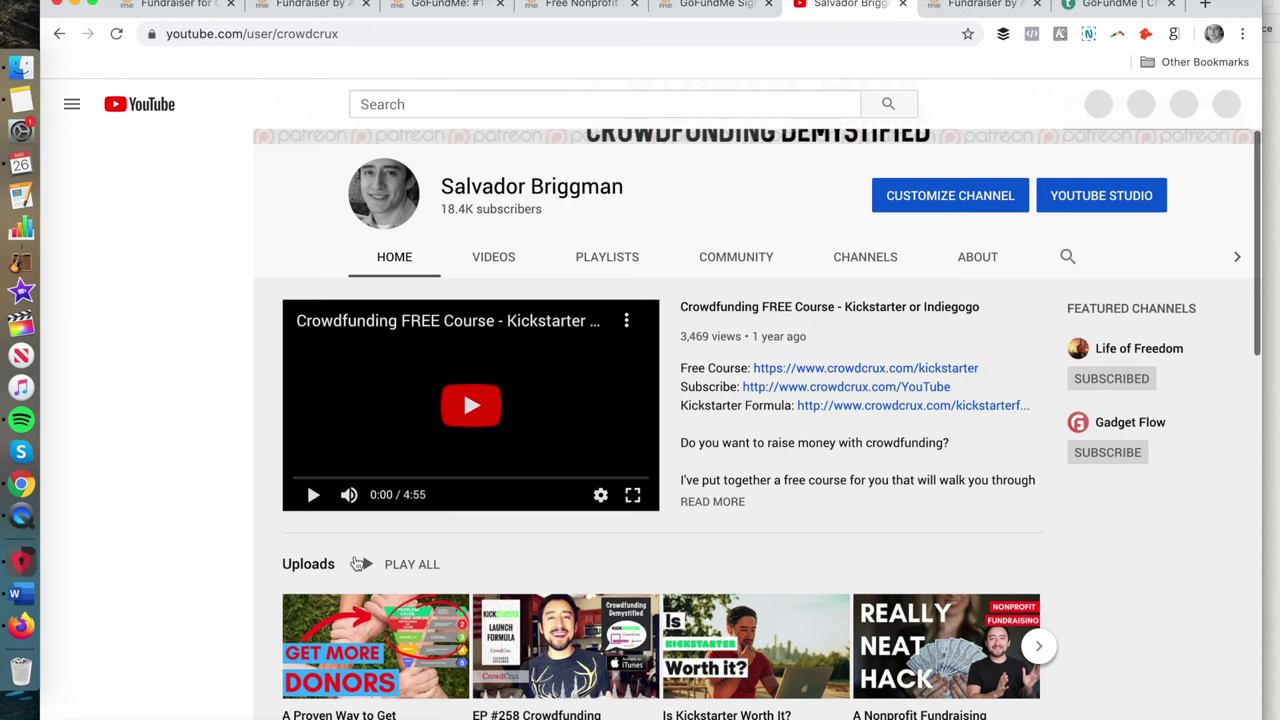
pyautogui.scroll(-2, 463, 374)
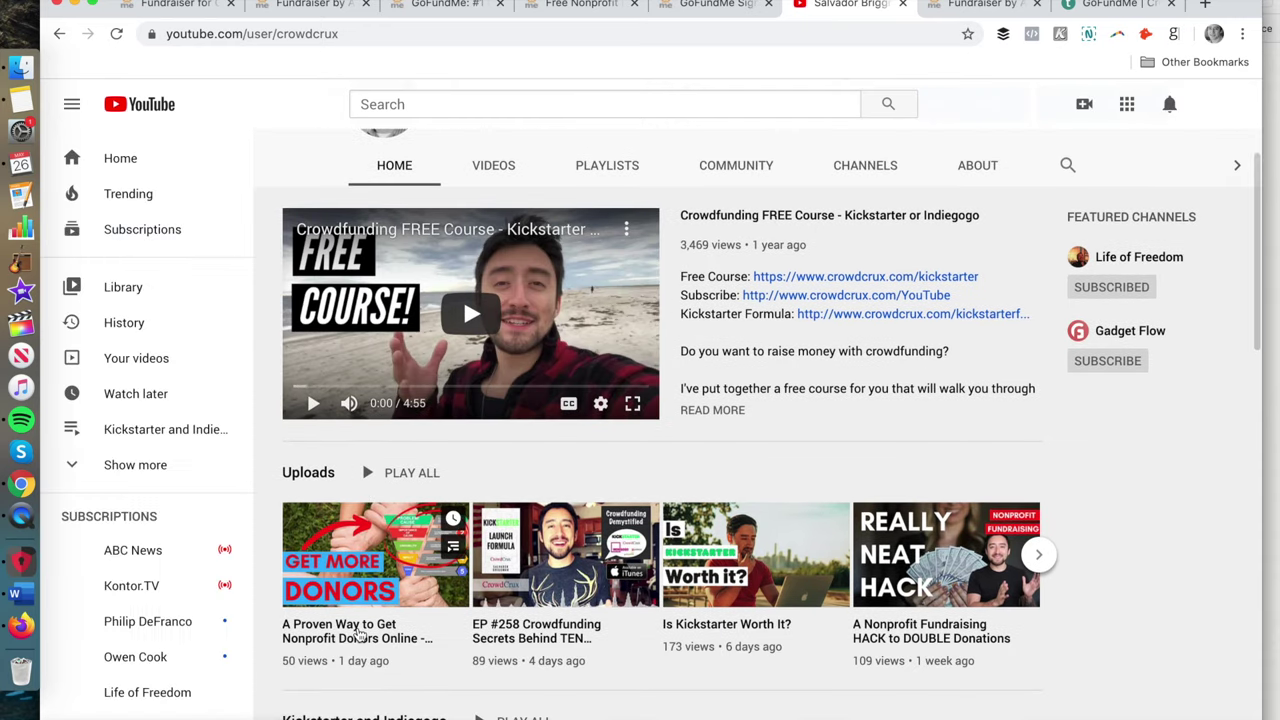
pyautogui.click(359, 634)
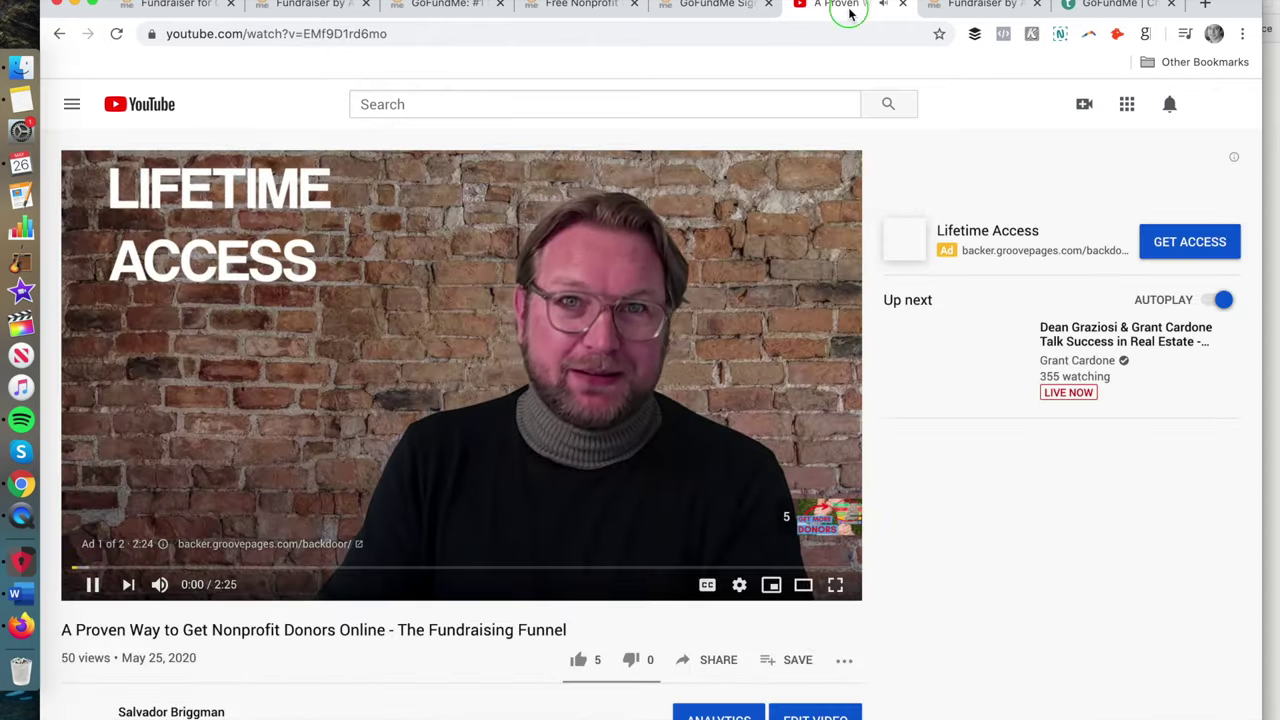
# Mute and pause the YouTube video, and copy its web address
pyautogui.rightClick(848, 5)
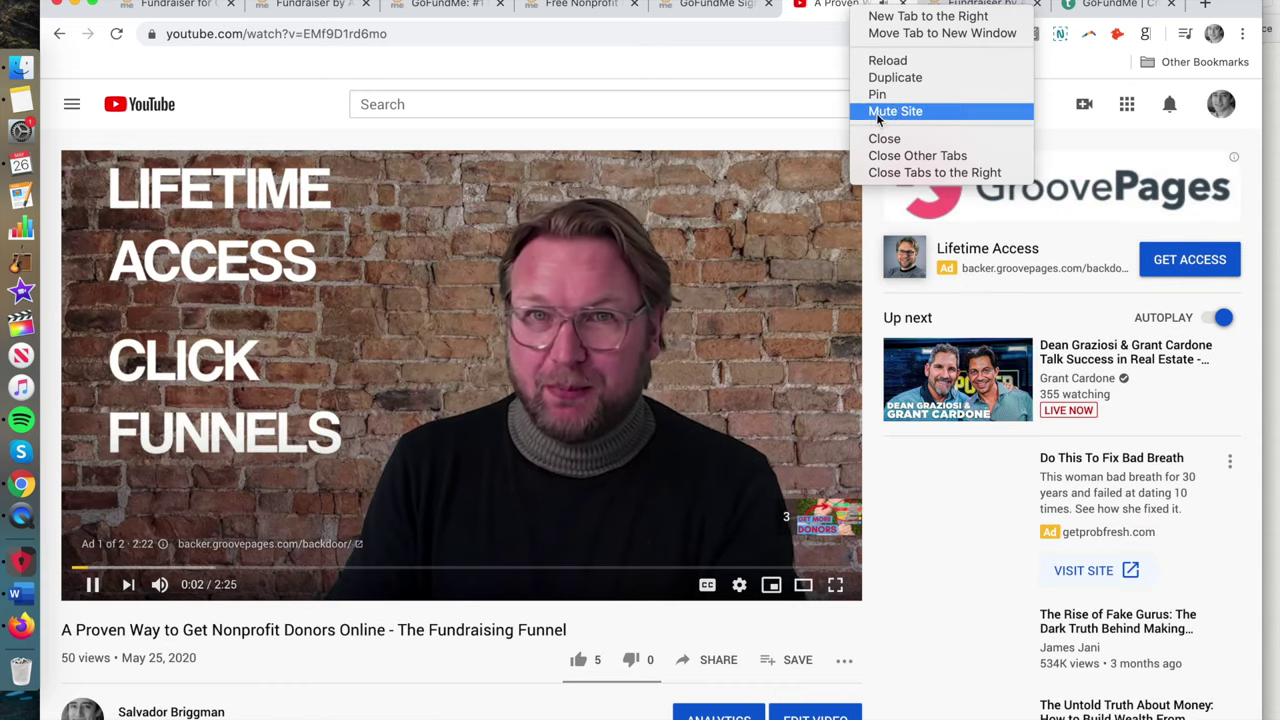
pyautogui.click(880, 112)
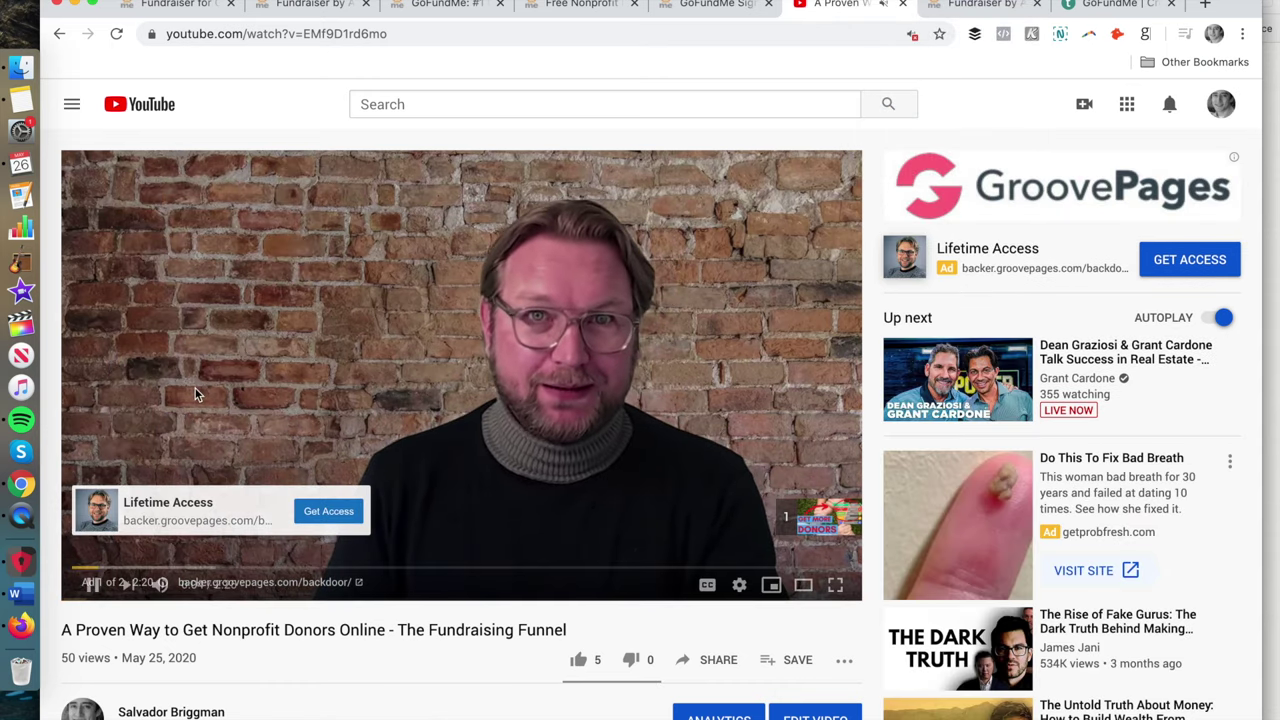
pyautogui.click(95, 587)
pyautogui.click(433, 33)
pyautogui.press('super+c')
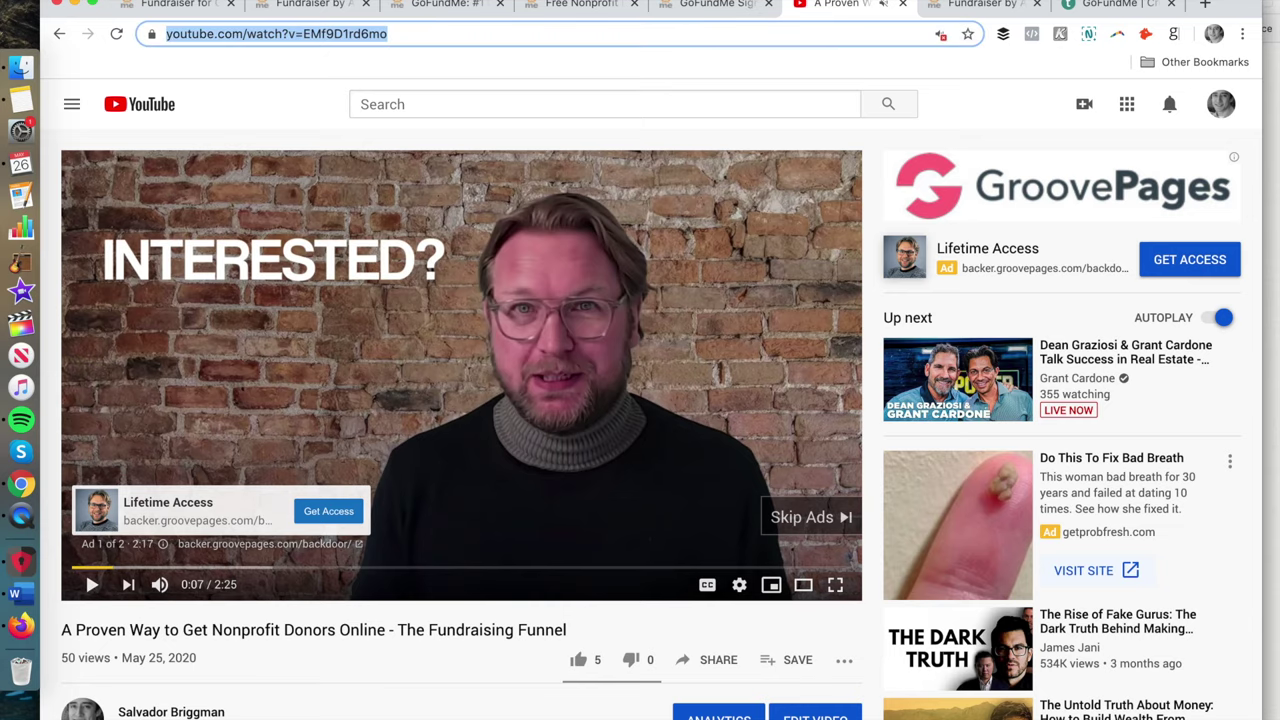
# Add the copied YouTube video to the fundraiser story below the second paragraph
pyautogui.click(712, 4)
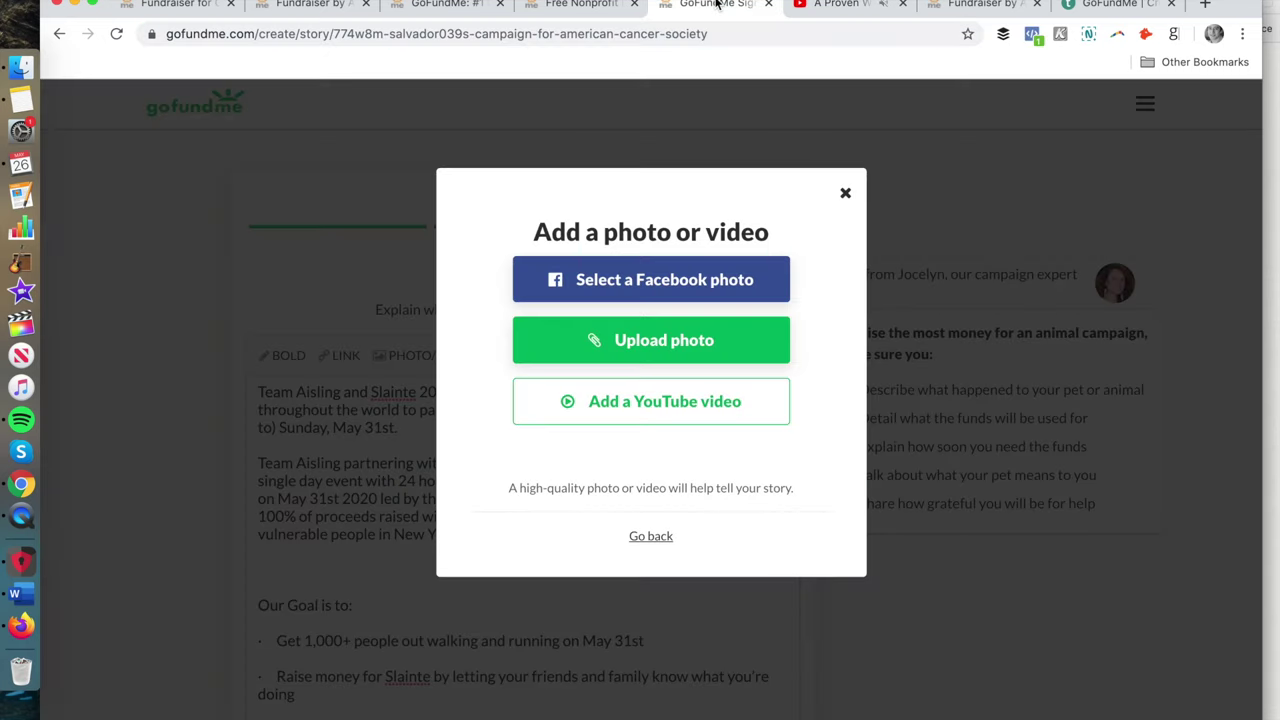
pyautogui.click(619, 424)
pyautogui.press('super+v')
pyautogui.click(655, 328)
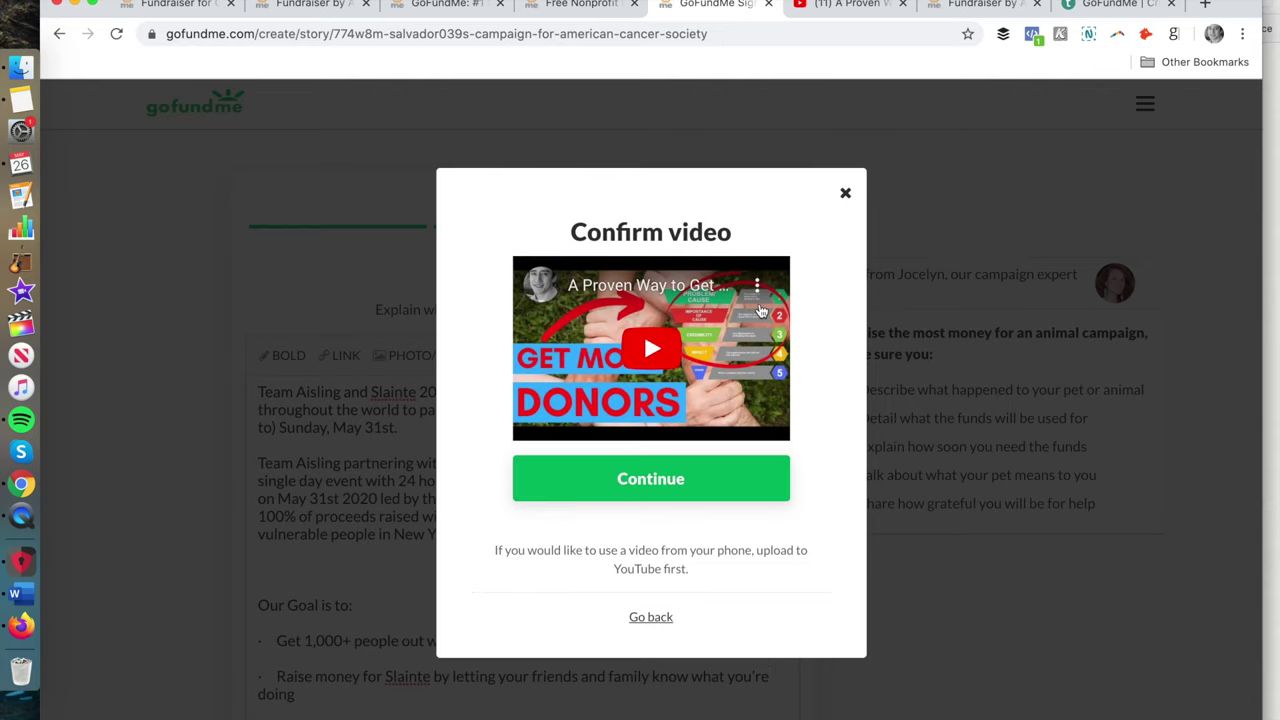
pyautogui.click(638, 478)
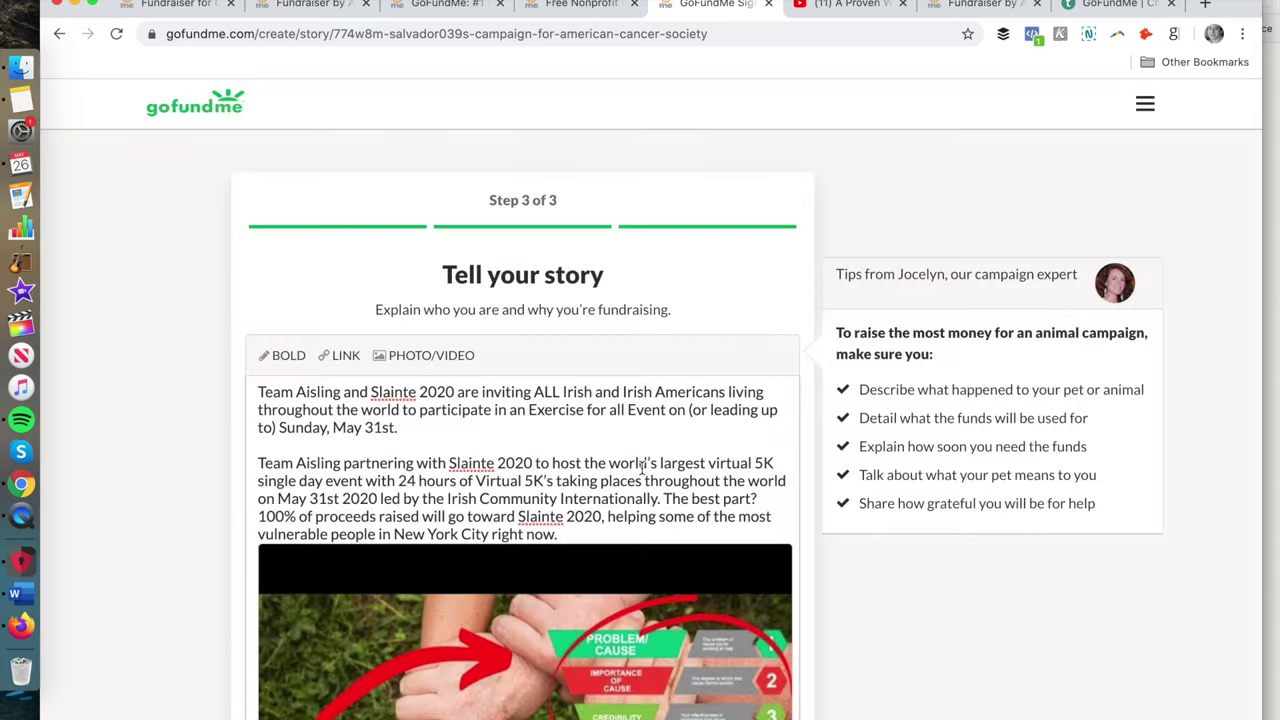
# Examine how the embedded video sits between the story's introduction and the goal bullets
pyautogui.scroll(-4, 638, 440)
pyautogui.scroll(2, 628, 392)
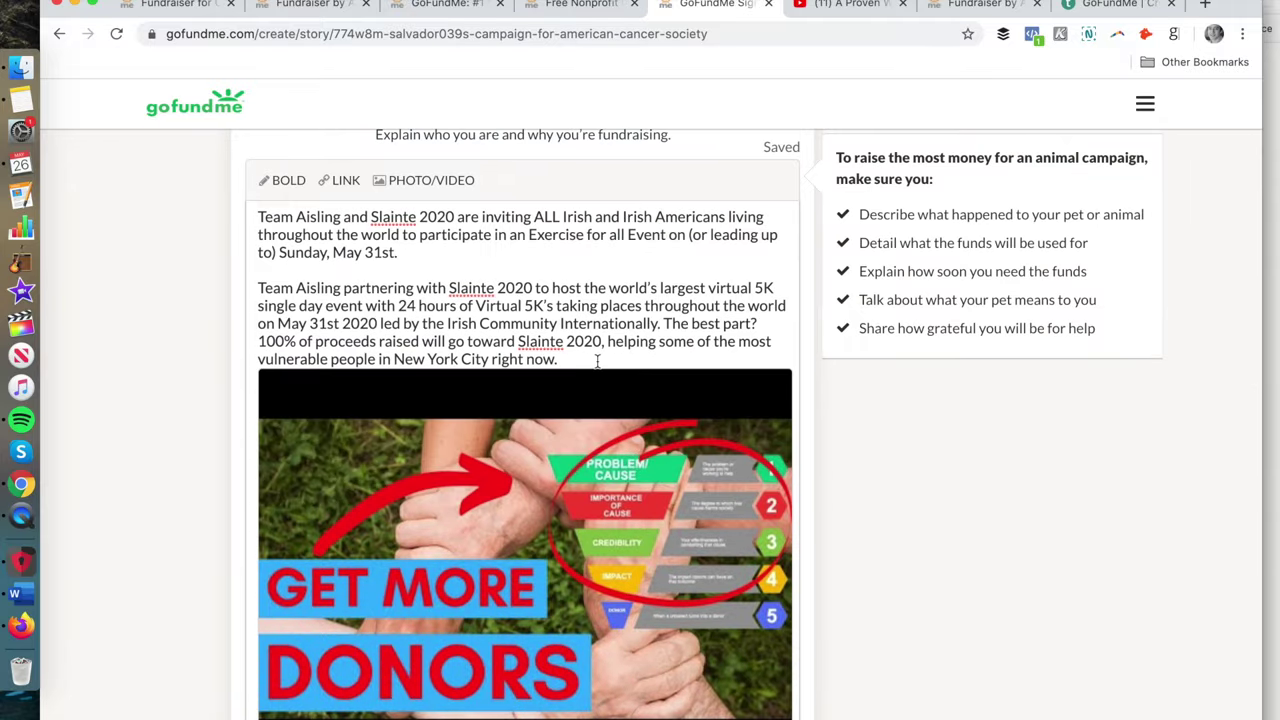
pyautogui.scroll(-10, 677, 400)
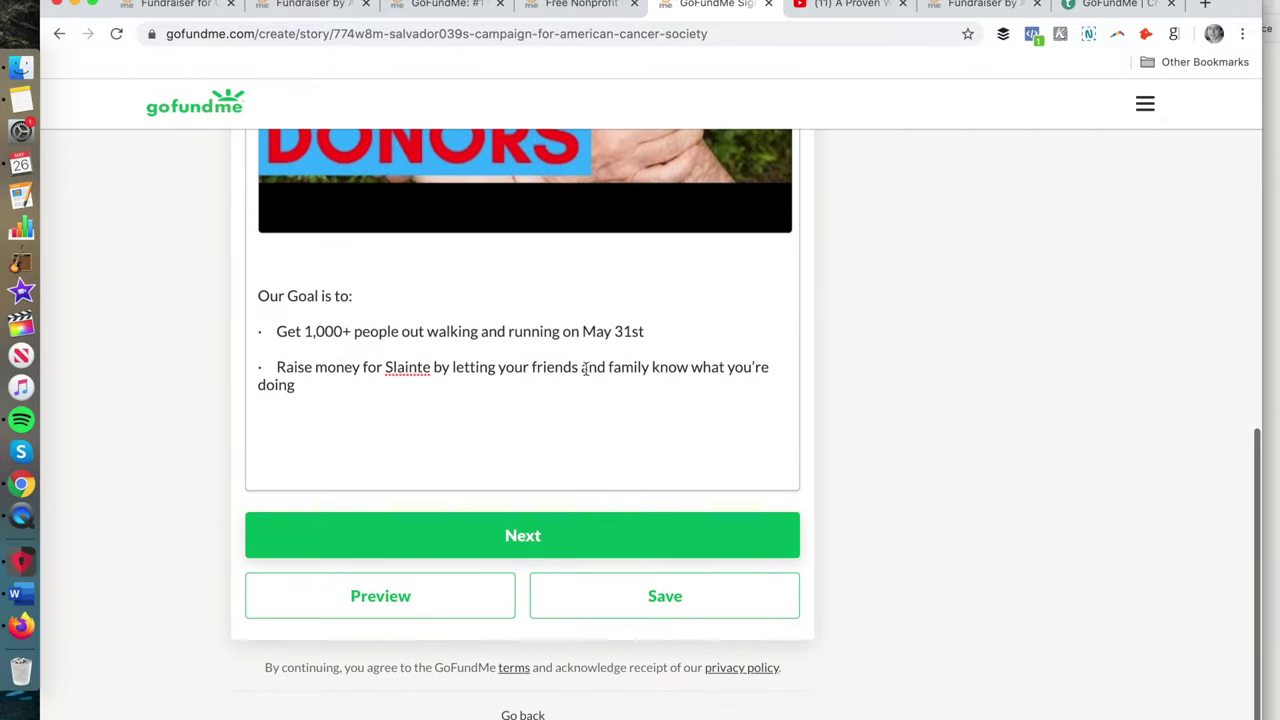
pyautogui.scroll(15, 829, 520)
pyautogui.scroll(-5, 829, 520)
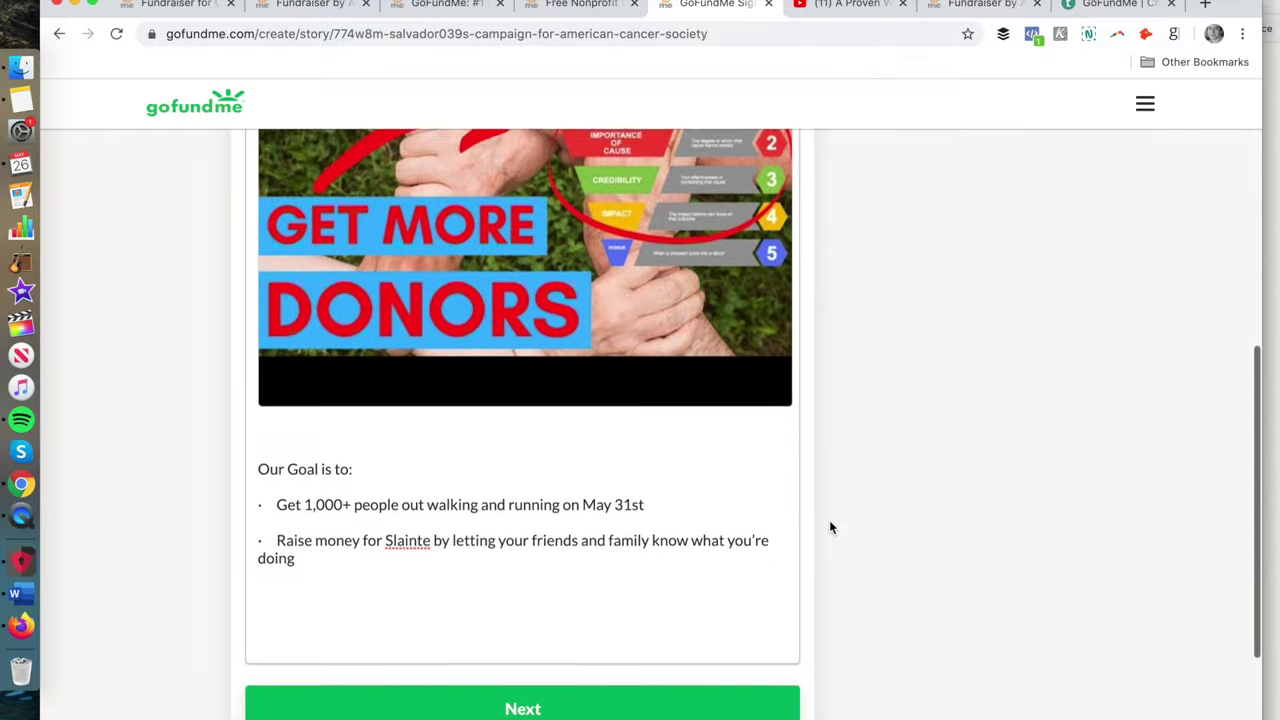
pyautogui.scroll(-2, 829, 527)
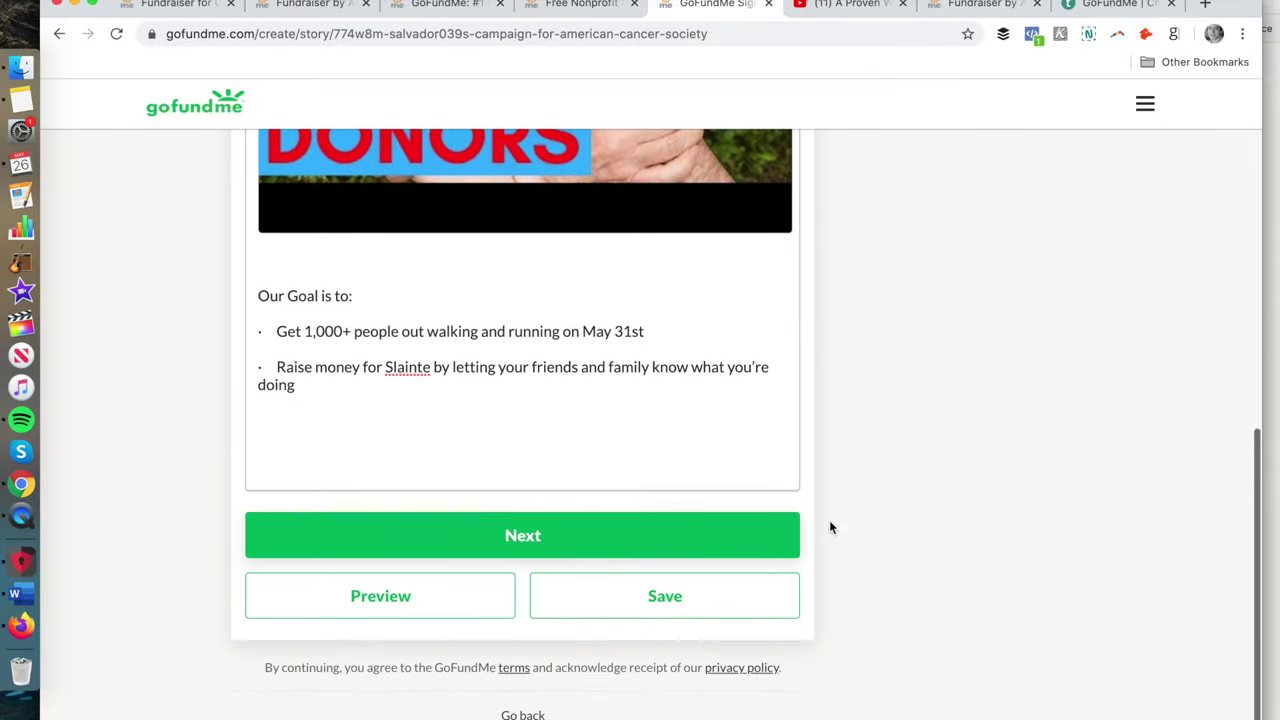
pyautogui.scroll(3, 829, 527)
pyautogui.scroll(4, 826, 553)
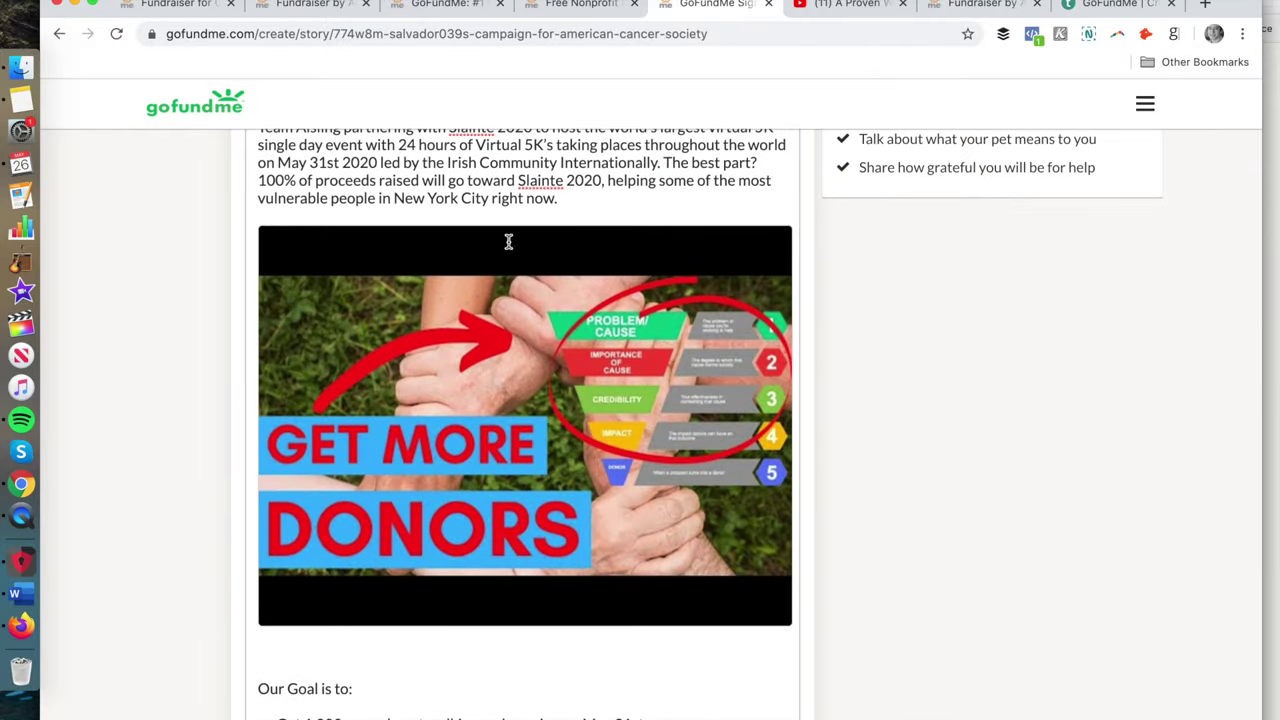
pyautogui.scroll(2, 508, 240)
pyautogui.scroll(1, 637, 168)
pyautogui.scroll(-3, 637, 168)
pyautogui.scroll(5, 637, 168)
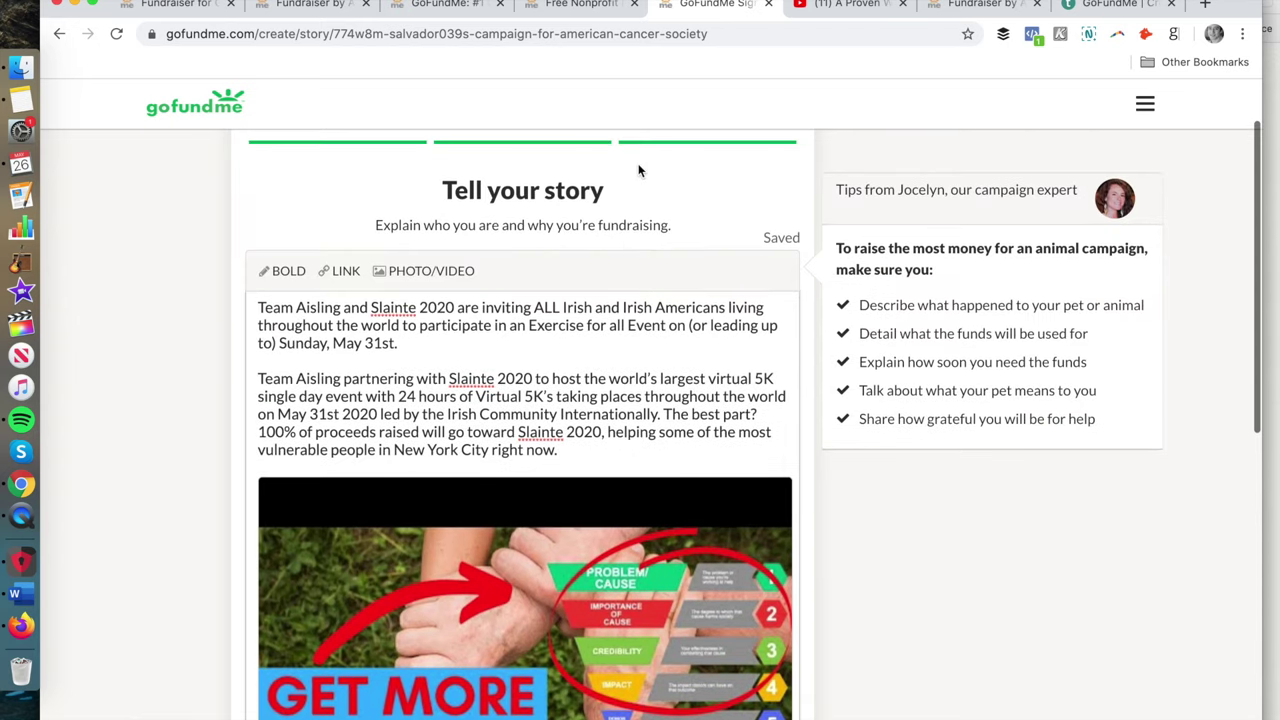
# Remove the embedded YouTube video from the fundraiser story
pyautogui.click(575, 594)
pyautogui.scroll(-3, 575, 594)
pyautogui.press('BackSpace')
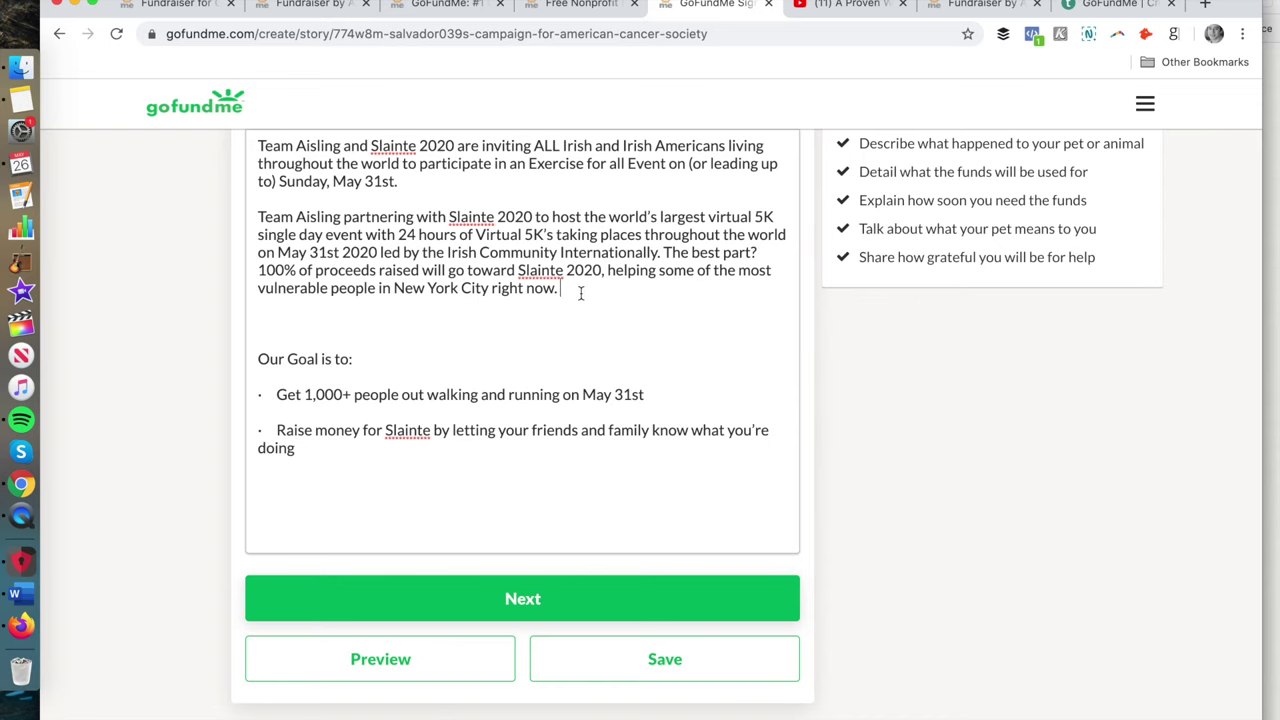
pyautogui.scroll(4, 580, 324)
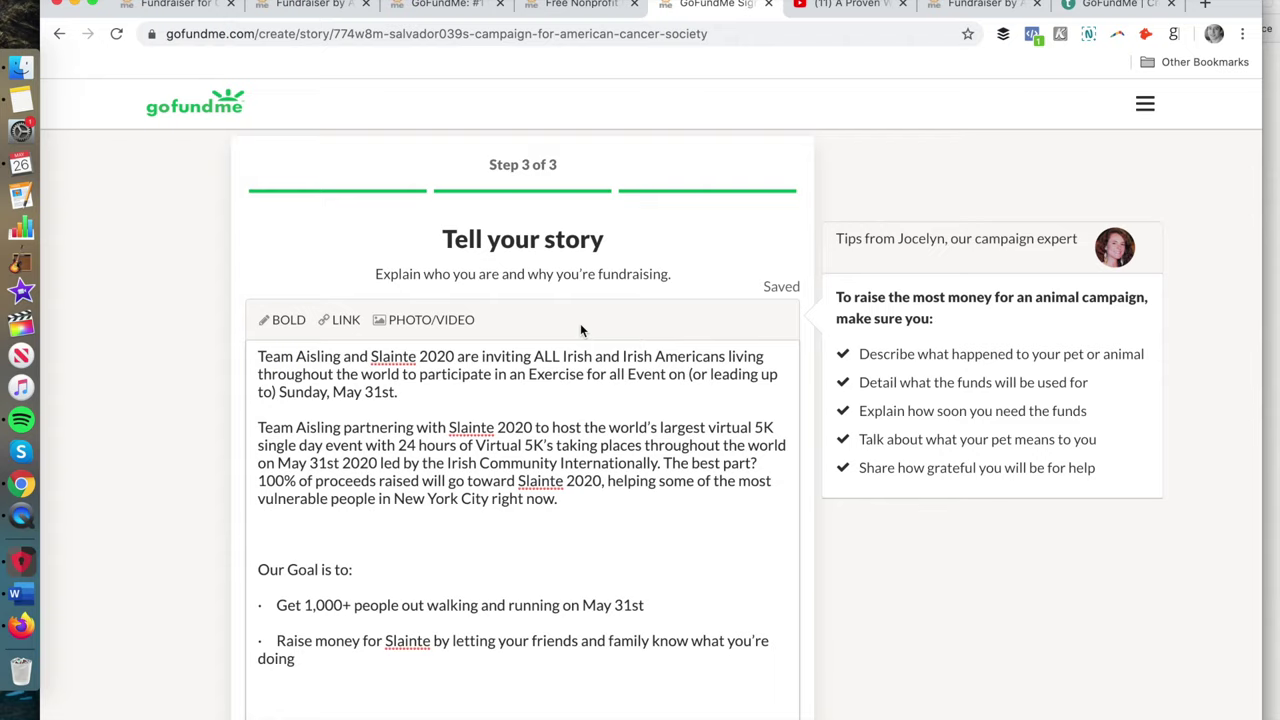
# Open canva.com in a new browser tab
pyautogui.press('super+t')
pyautogui.write('canva.com')
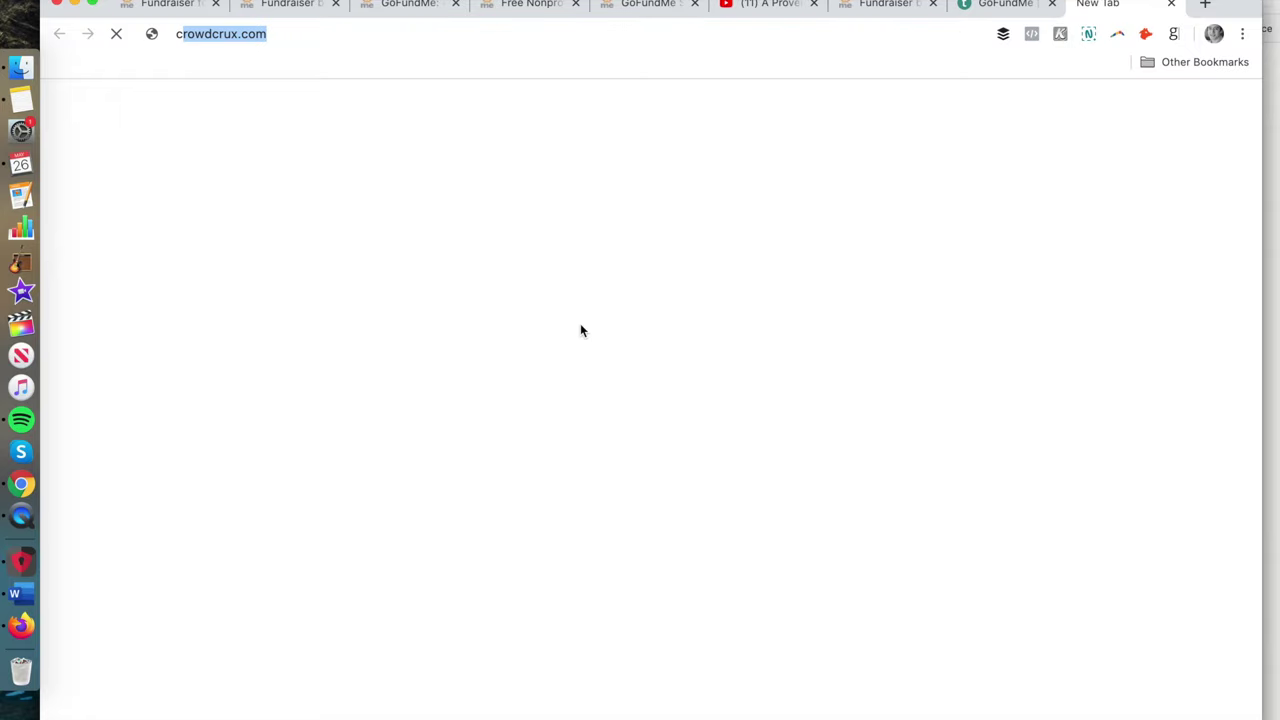
pyautogui.press('Return')
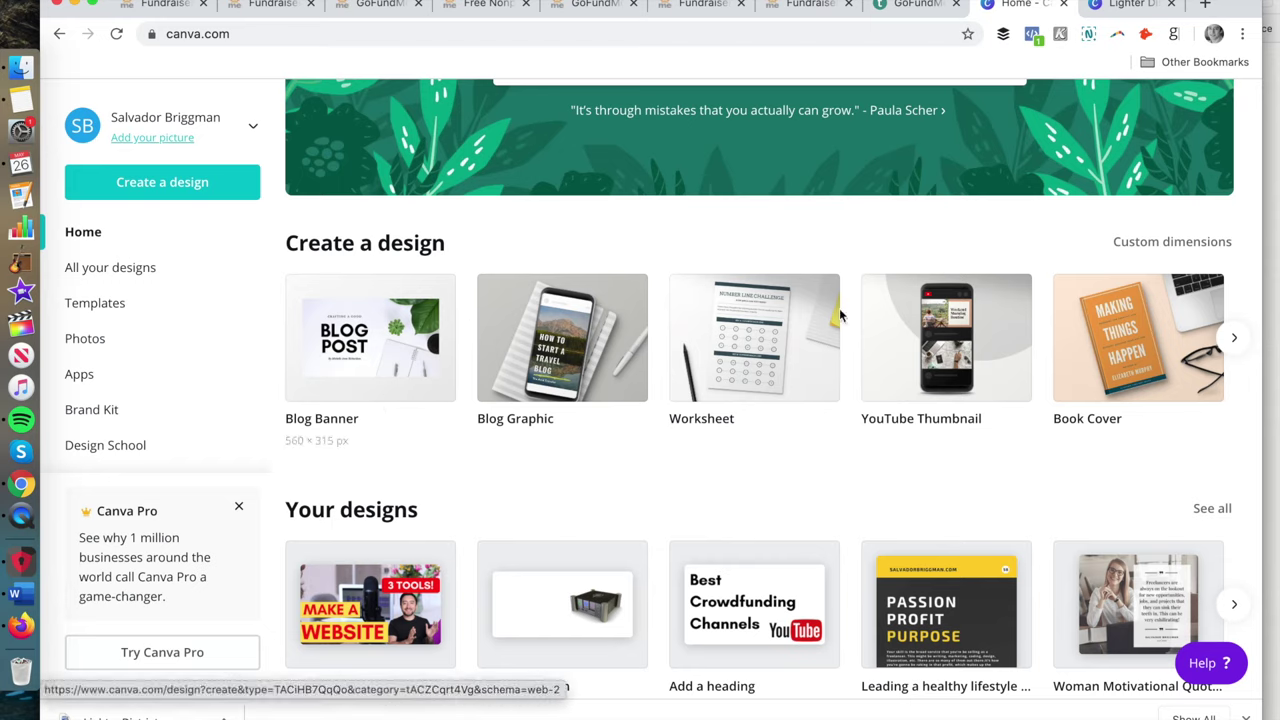
pyautogui.doubleClick(183, 34)
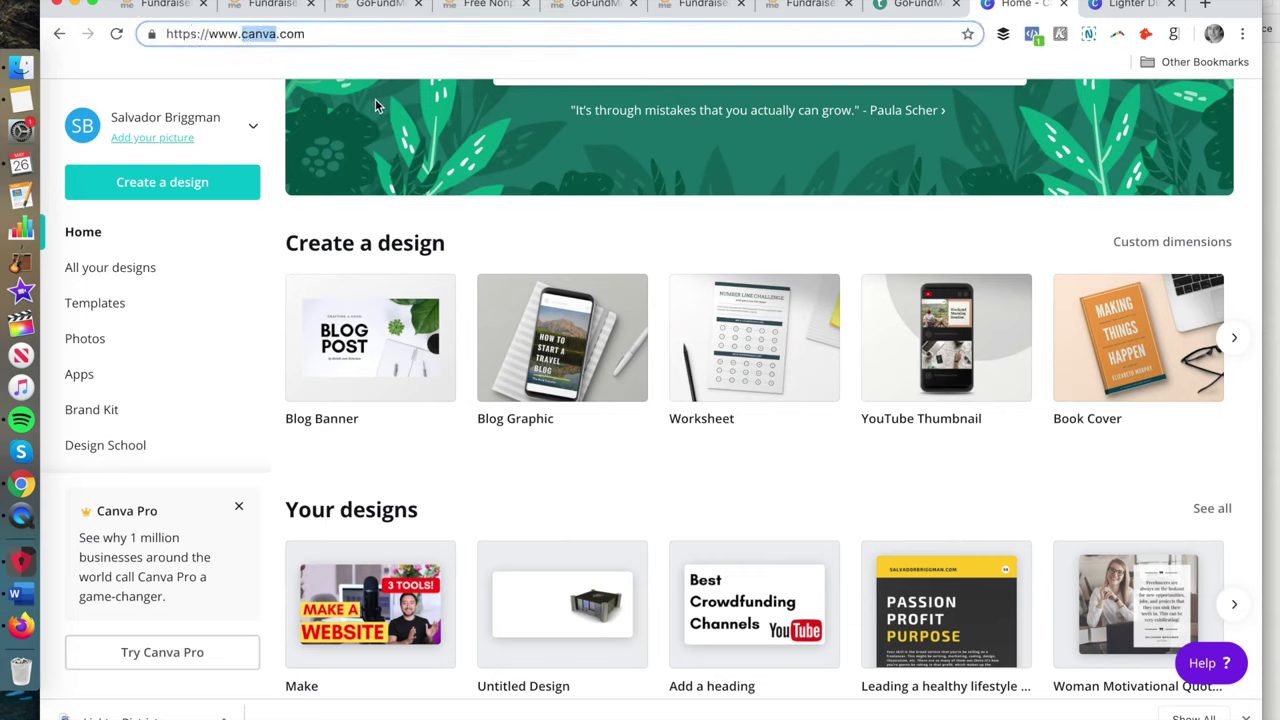
# Create an Instagram Post design and apply the blue "COVID-19 Update" template with the megaphone
pyautogui.click(1233, 339)
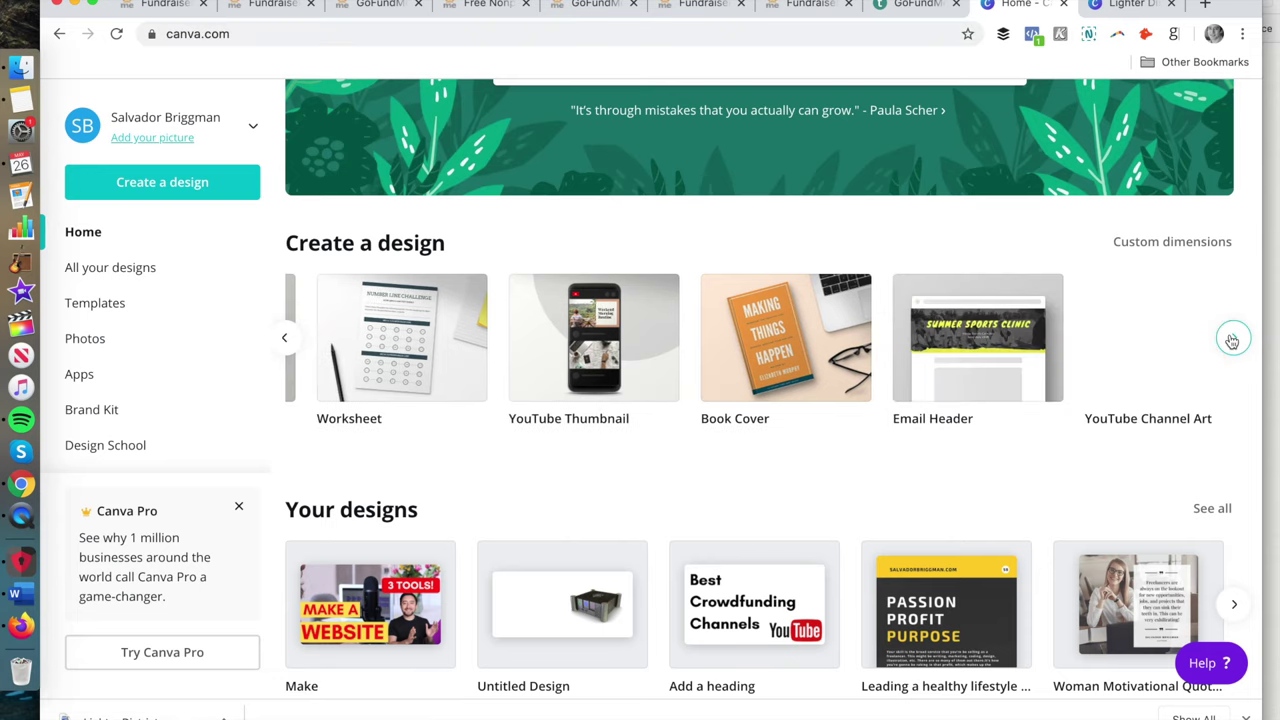
pyautogui.click(1233, 339)
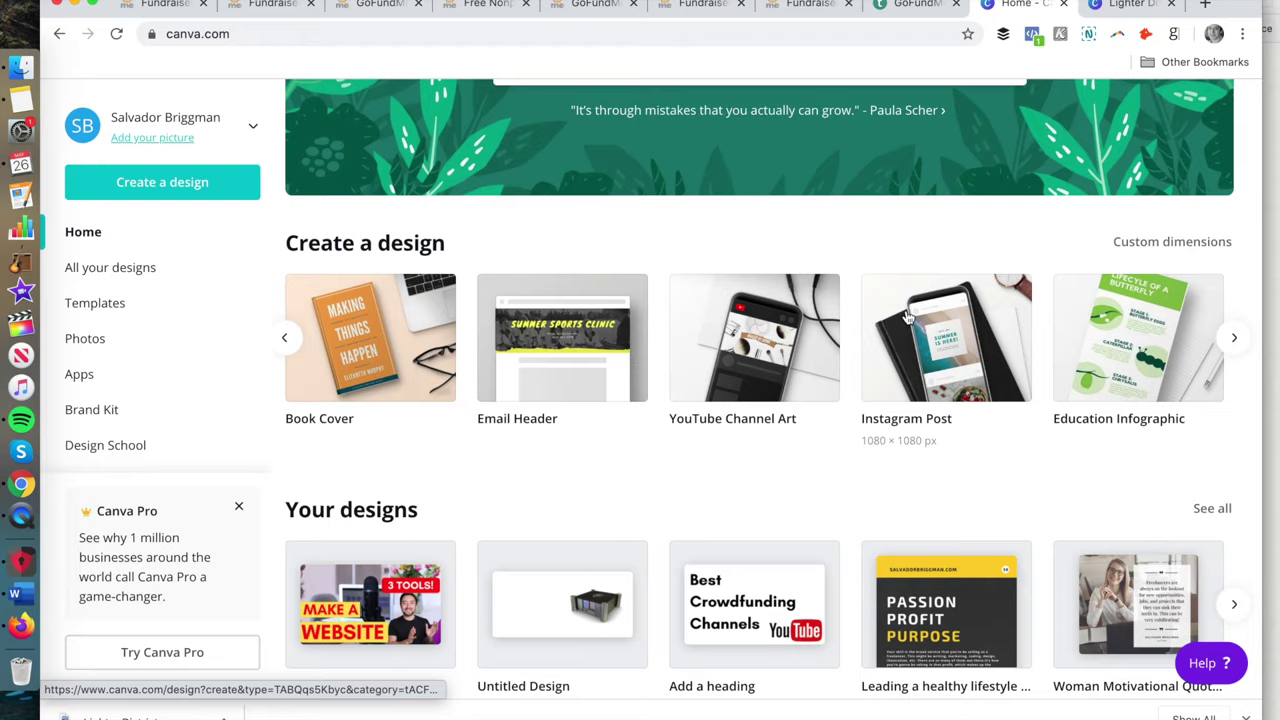
pyautogui.click(941, 326)
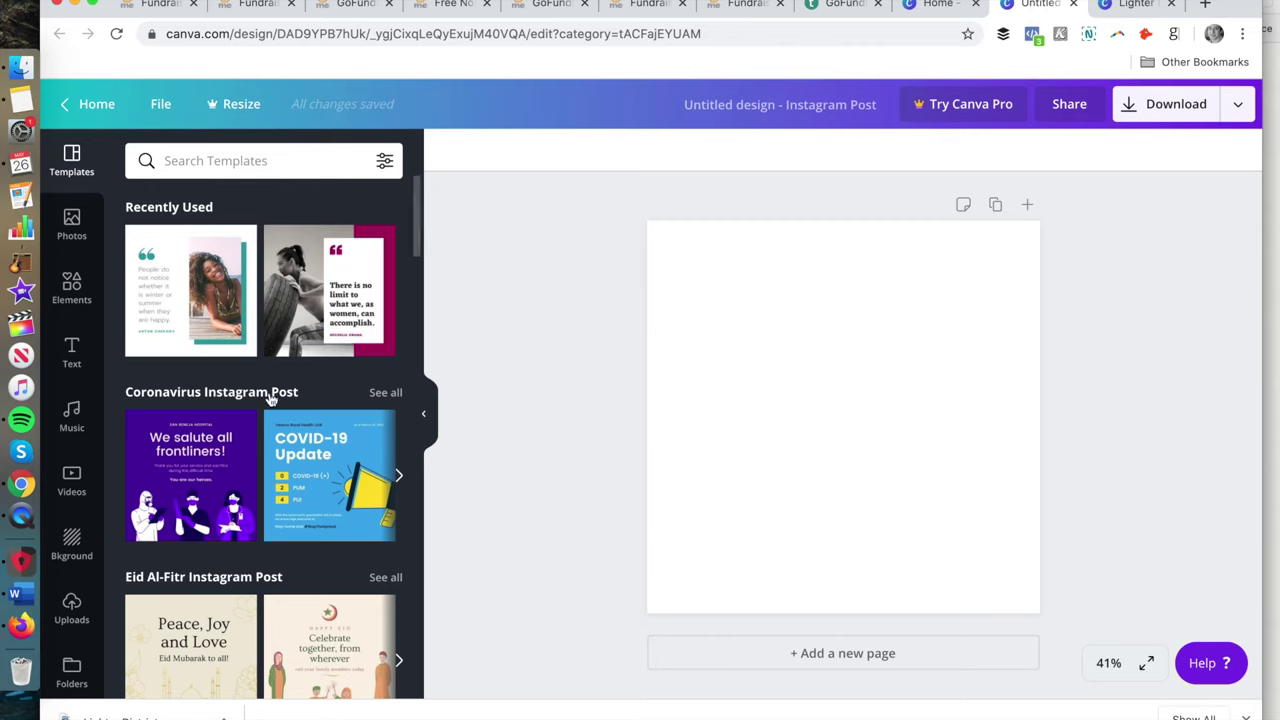
pyautogui.scroll(-4, 270, 398)
pyautogui.click(299, 345)
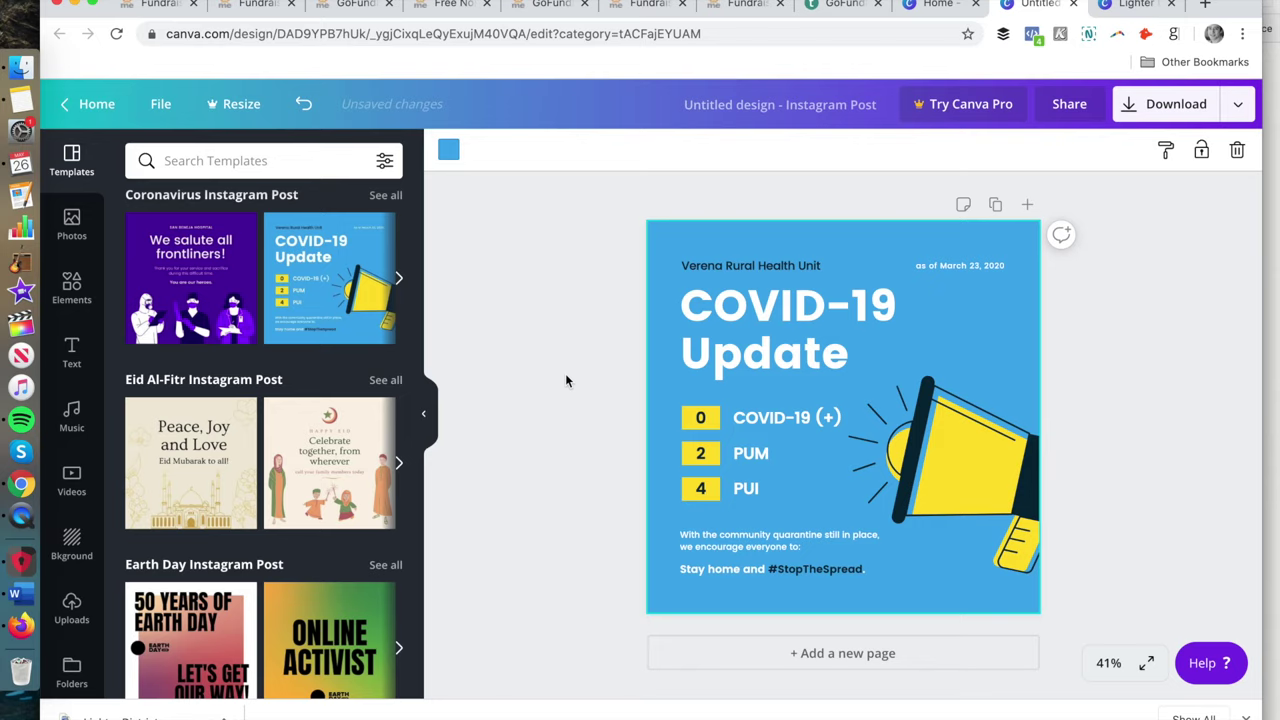
# Replace the "COVID-19 Update" heading with "Why we're raising money" and widen its text box so it fits on two lines
pyautogui.doubleClick(780, 338)
pyautogui.write('Wh')
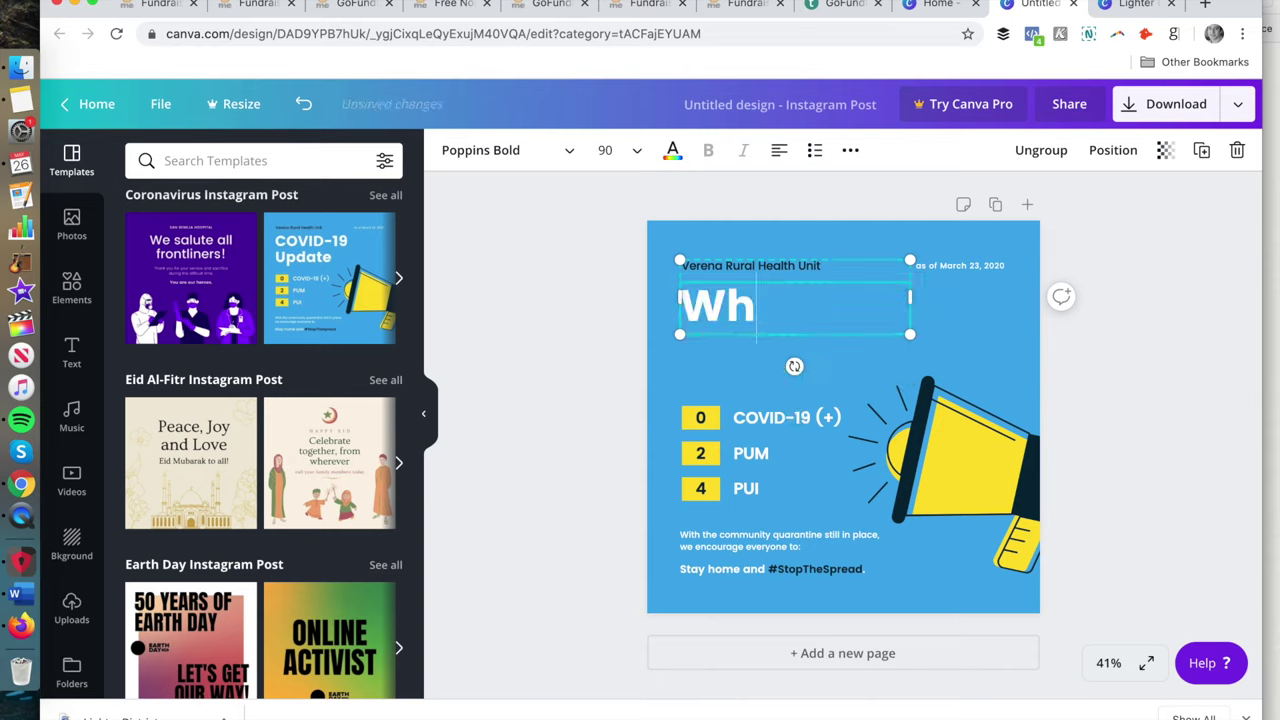
pyautogui.write("y we're")
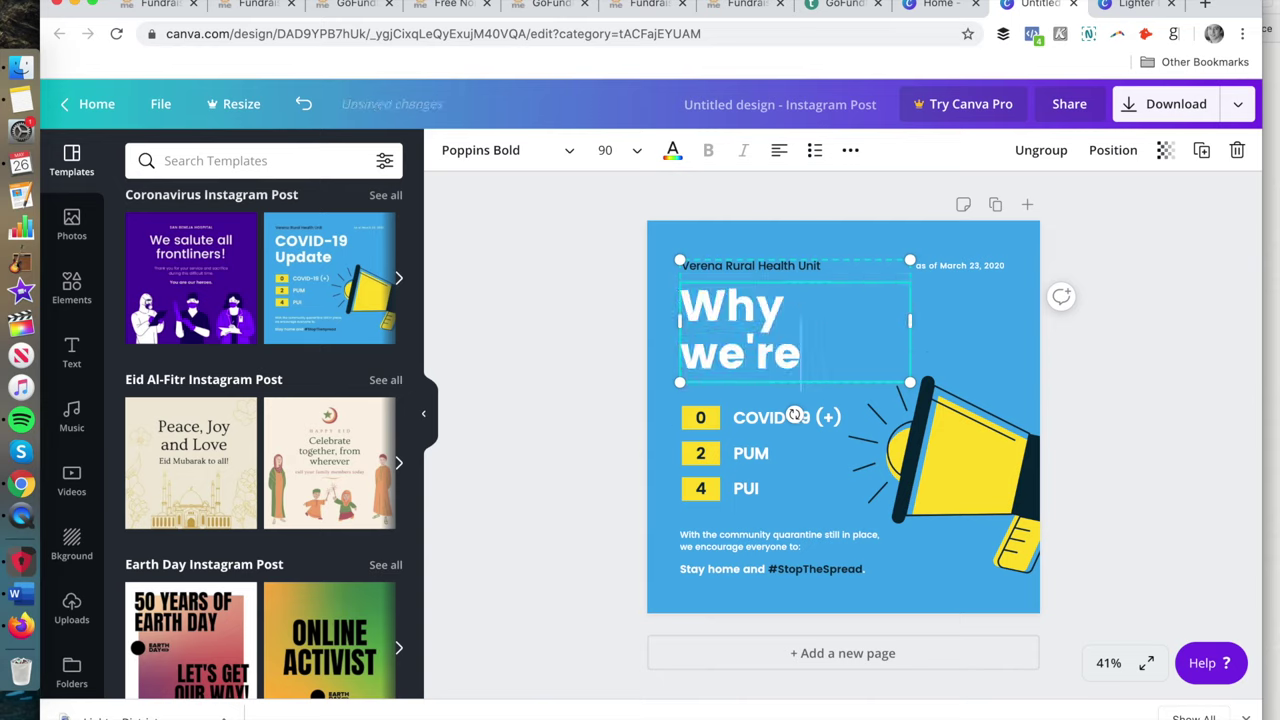
pyautogui.write(' raising money')
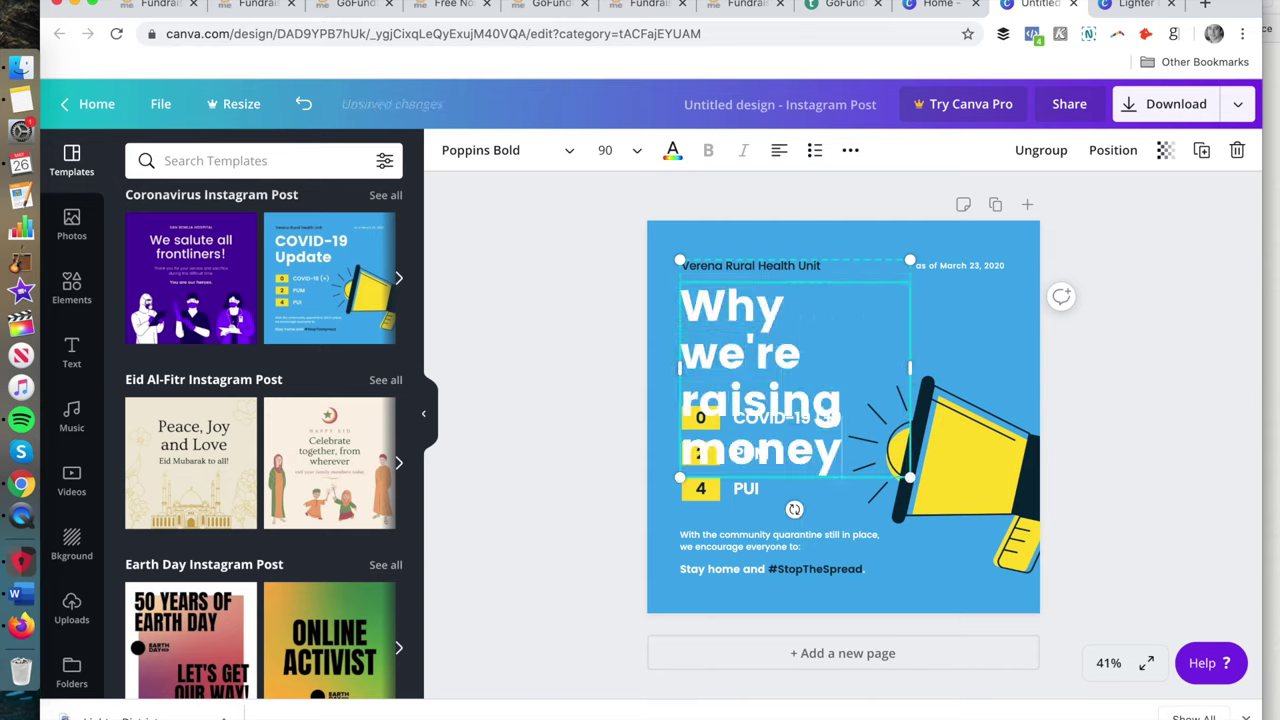
pyautogui.moveTo(910, 367); pyautogui.dragTo(1058, 370)
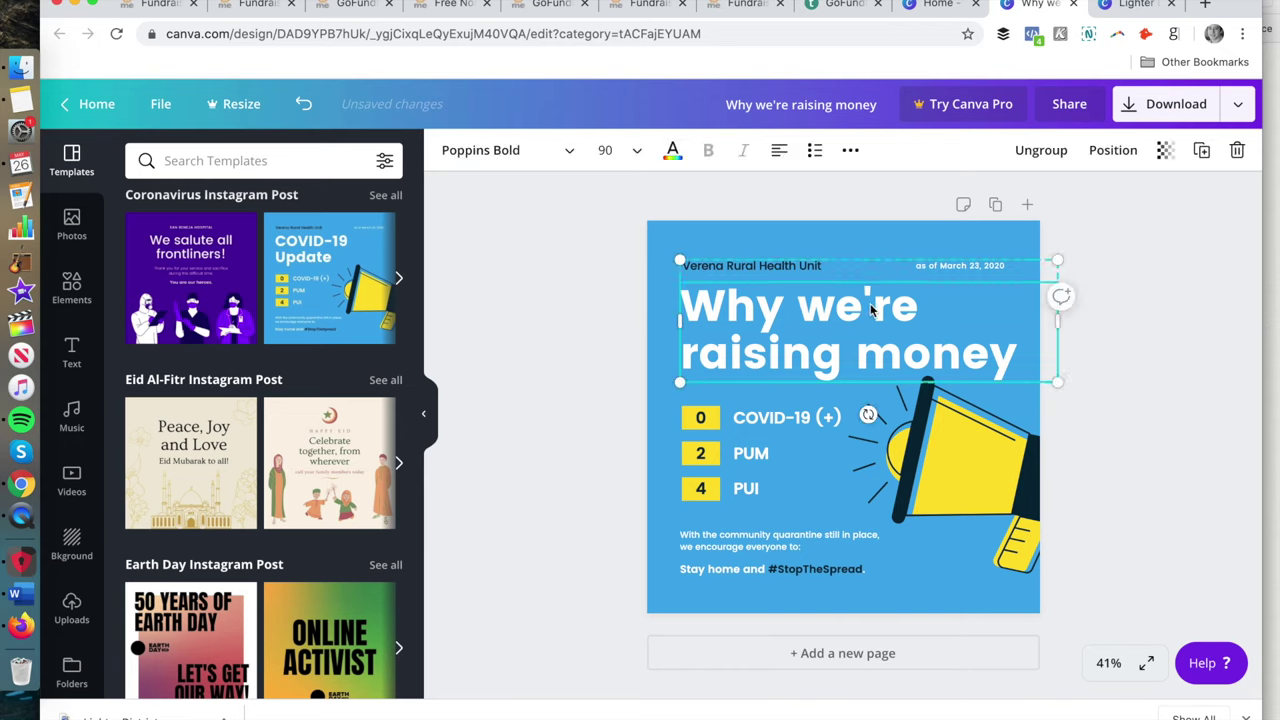
# Reduce the "Why we're raising money" heading's font size to 80 and finally to 72
pyautogui.click(612, 148)
pyautogui.scroll(-5, 620, 345)
pyautogui.click(613, 341)
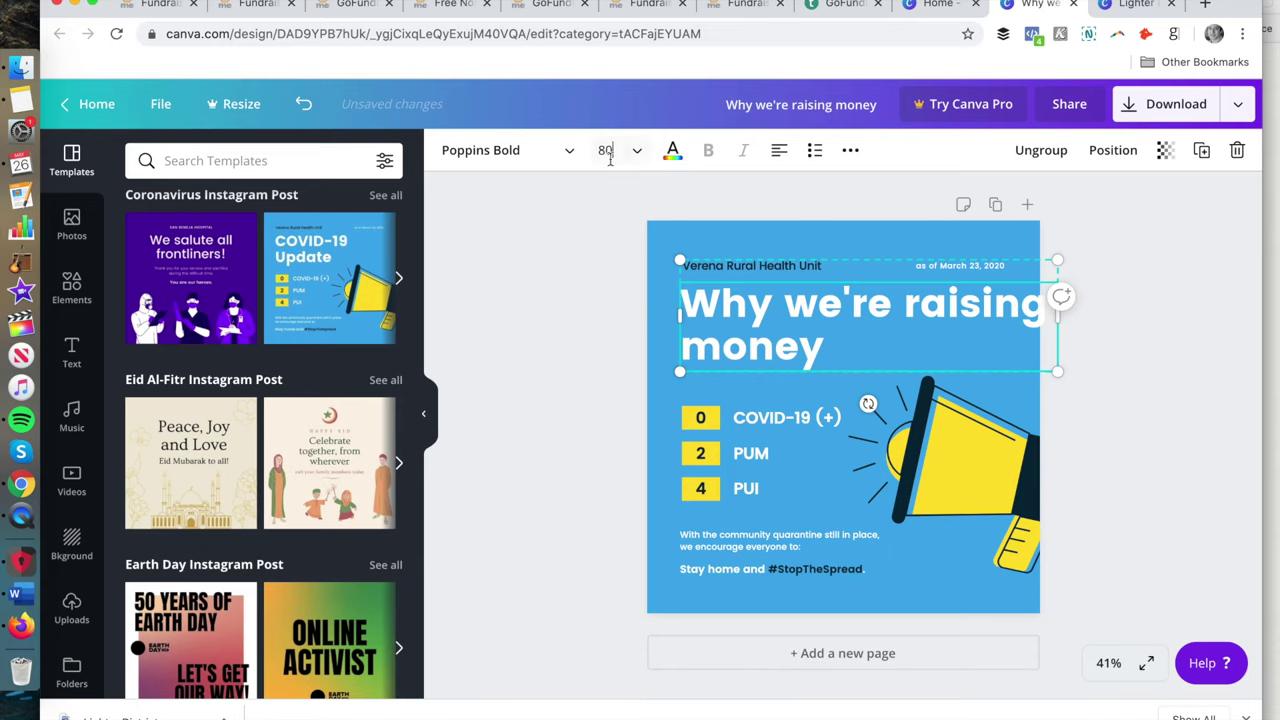
pyautogui.click(610, 152)
pyautogui.click(624, 324)
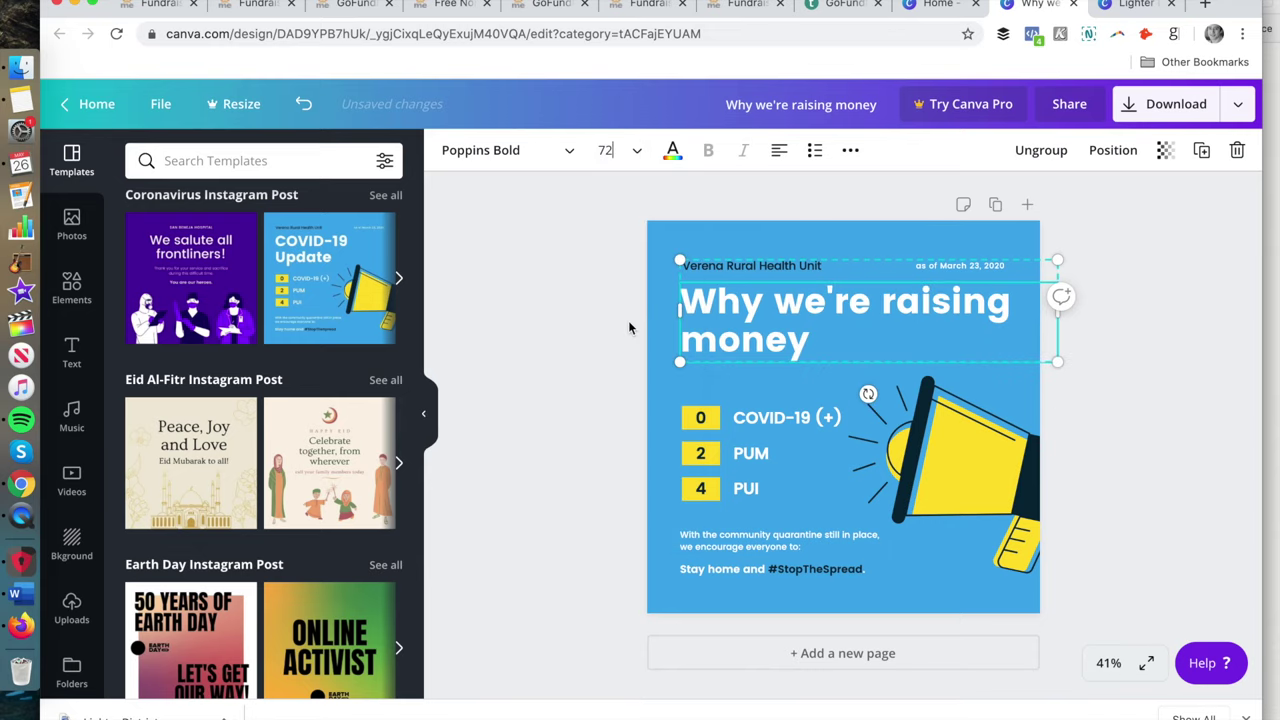
# Move the "Why we're raising money" heading group slightly down and to the left within the blue design
pyautogui.click(588, 388)
pyautogui.moveTo(826, 323); pyautogui.dragTo(816, 330)
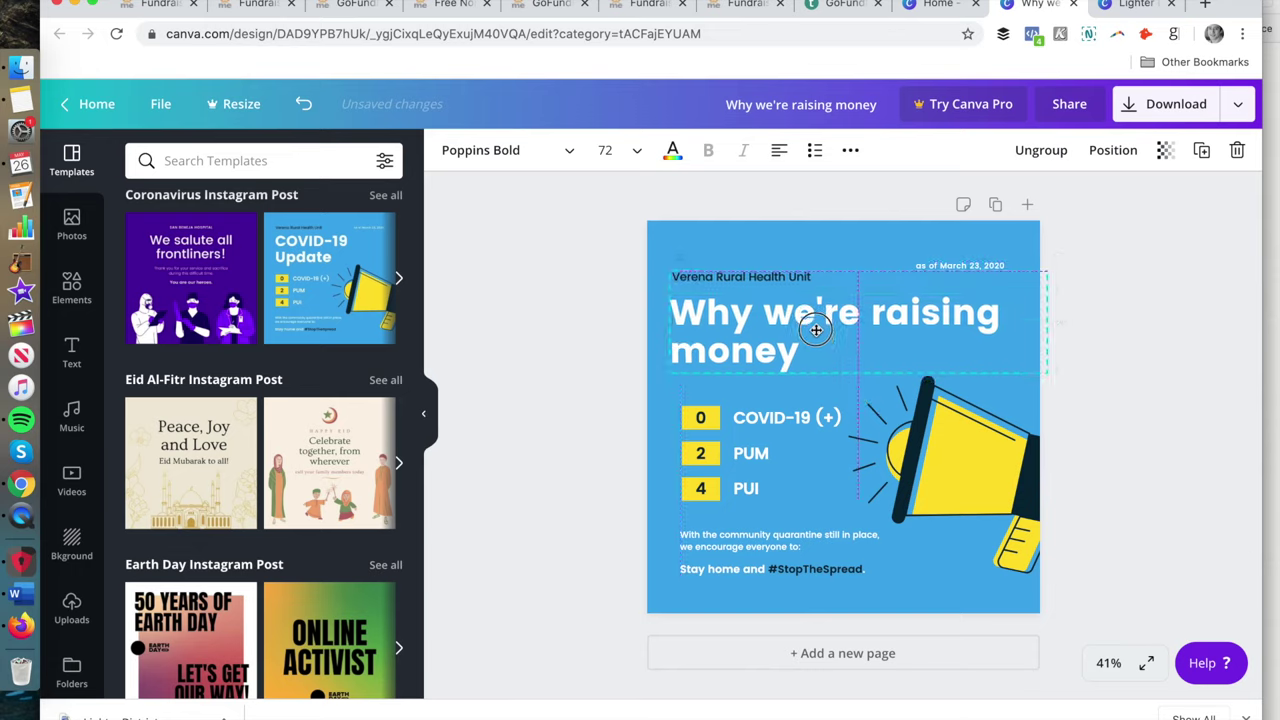
pyautogui.click(1184, 276)
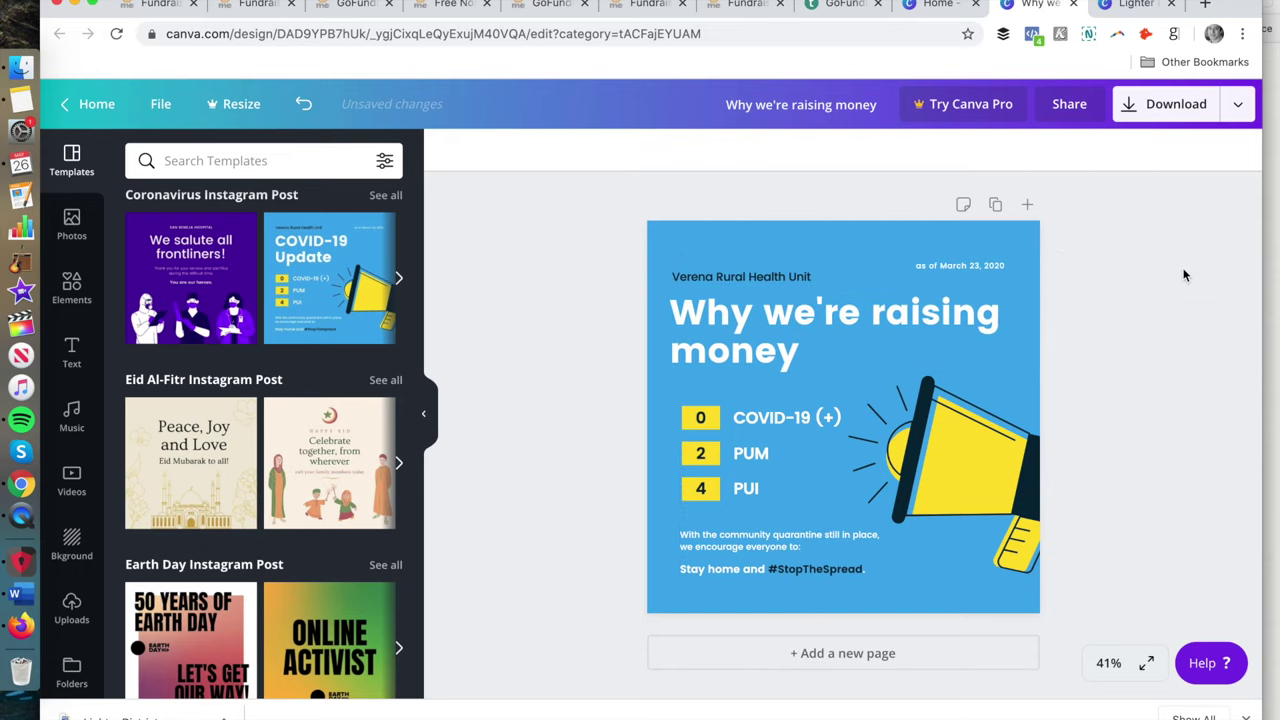
# Download the design as a PNG and save it to the Desktop as "Why we're raising money"
pyautogui.click(1160, 100)
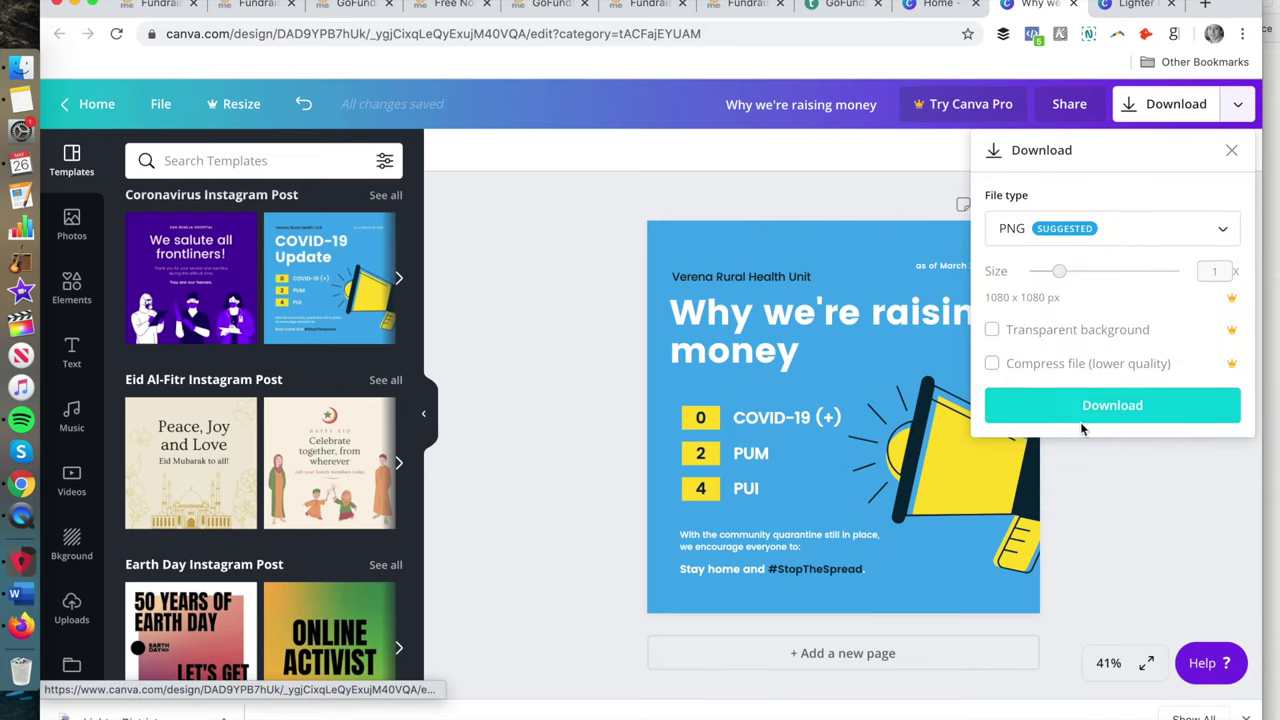
pyautogui.click(1080, 408)
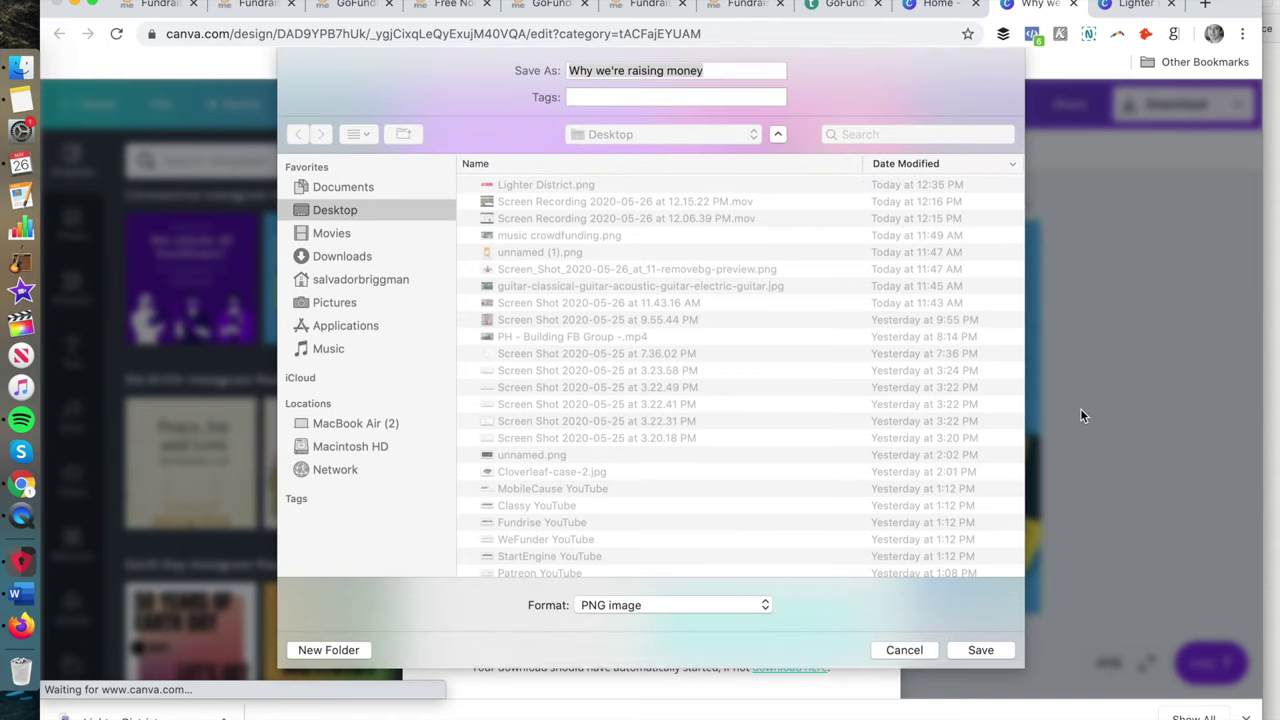
pyautogui.press('Return')
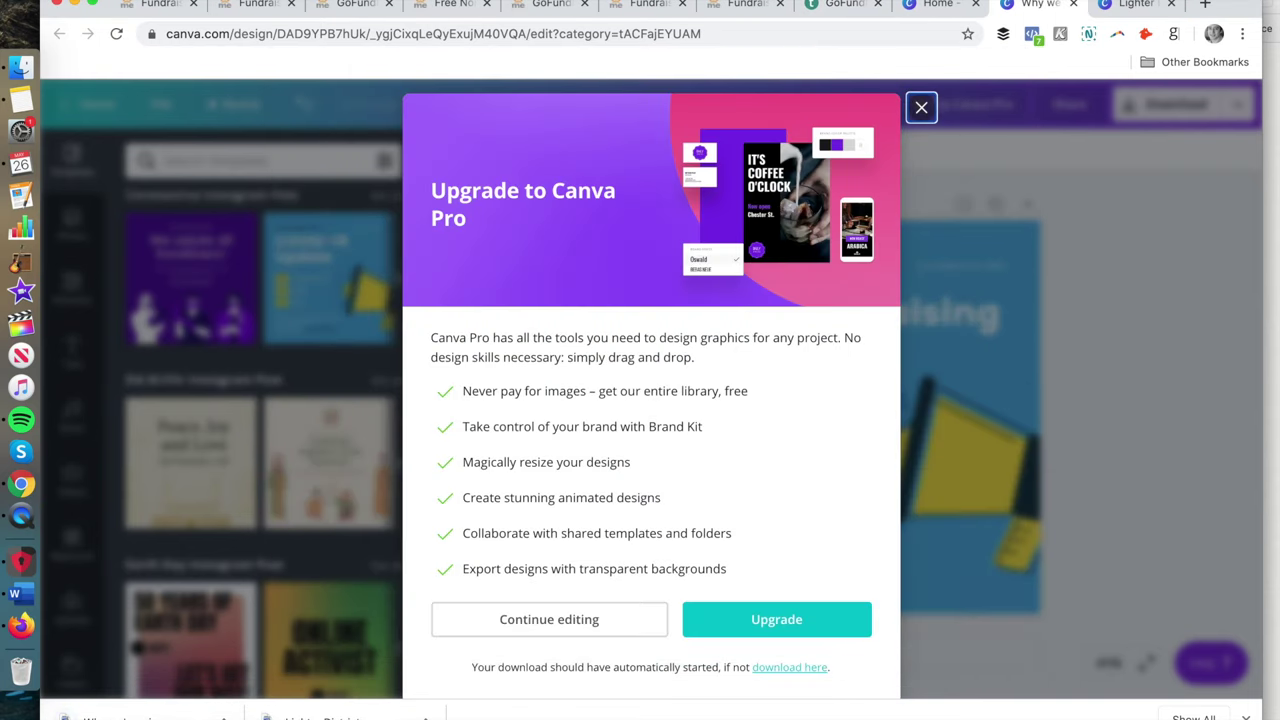
# Return to the GoFundMe story editor and insert the photo "Why we're raising money.png" above "Our Goal is to:"
pyautogui.click(728, 8)
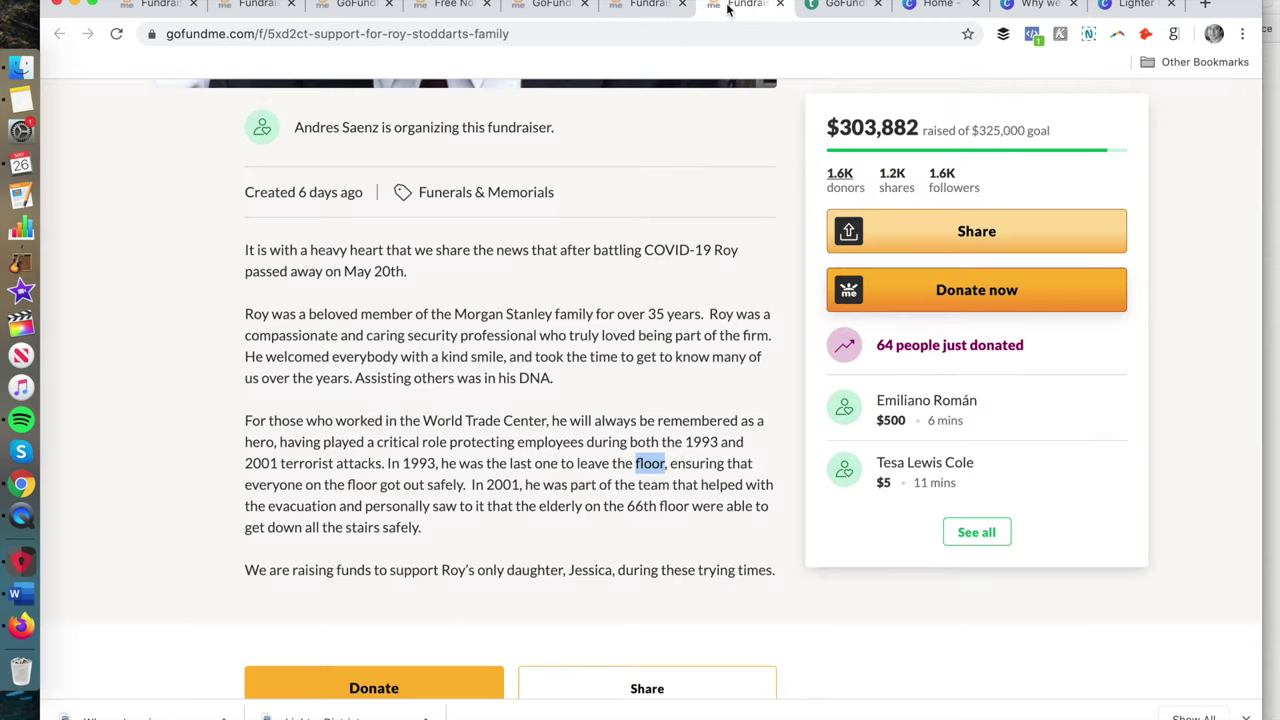
pyautogui.click(531, 6)
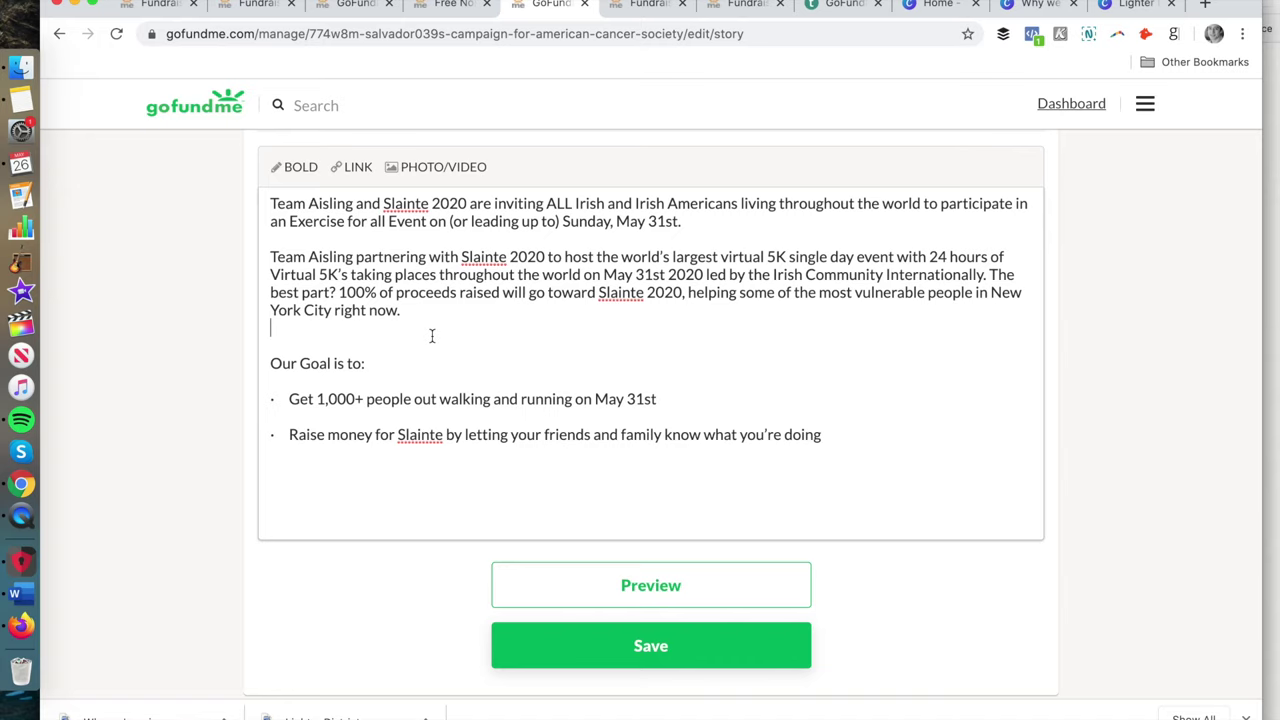
pyautogui.press('Return')
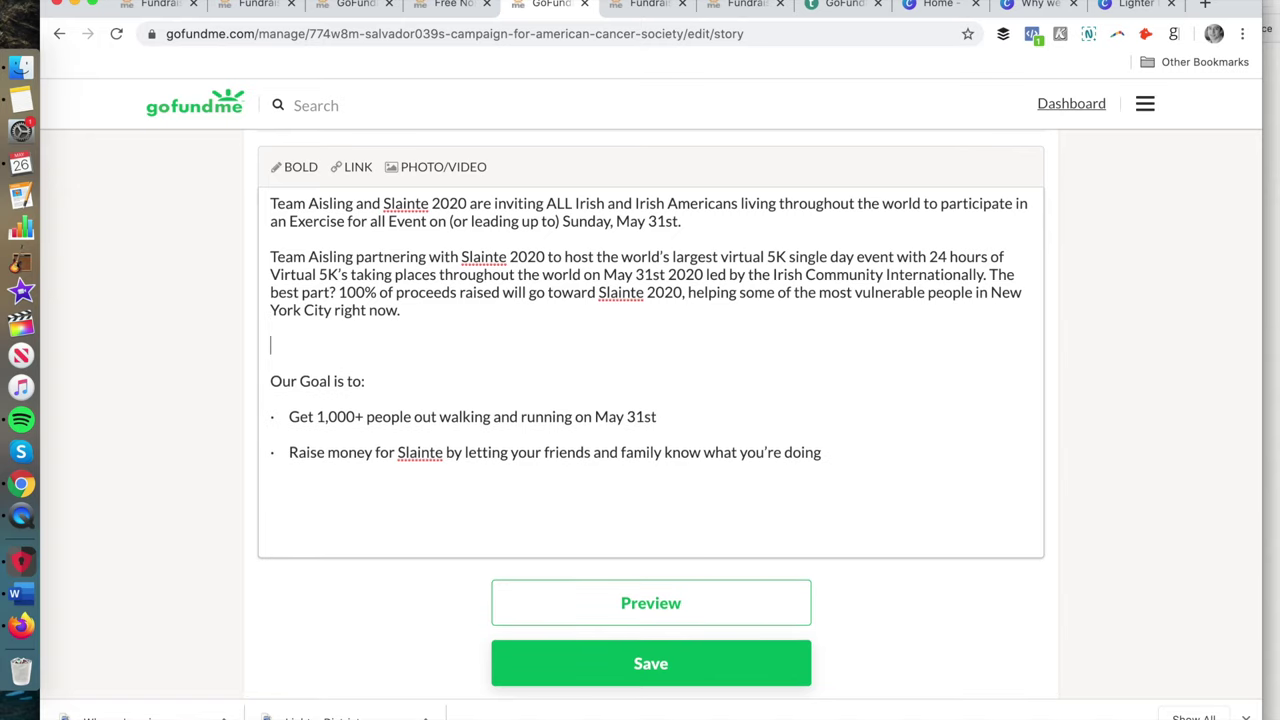
pyautogui.click(418, 170)
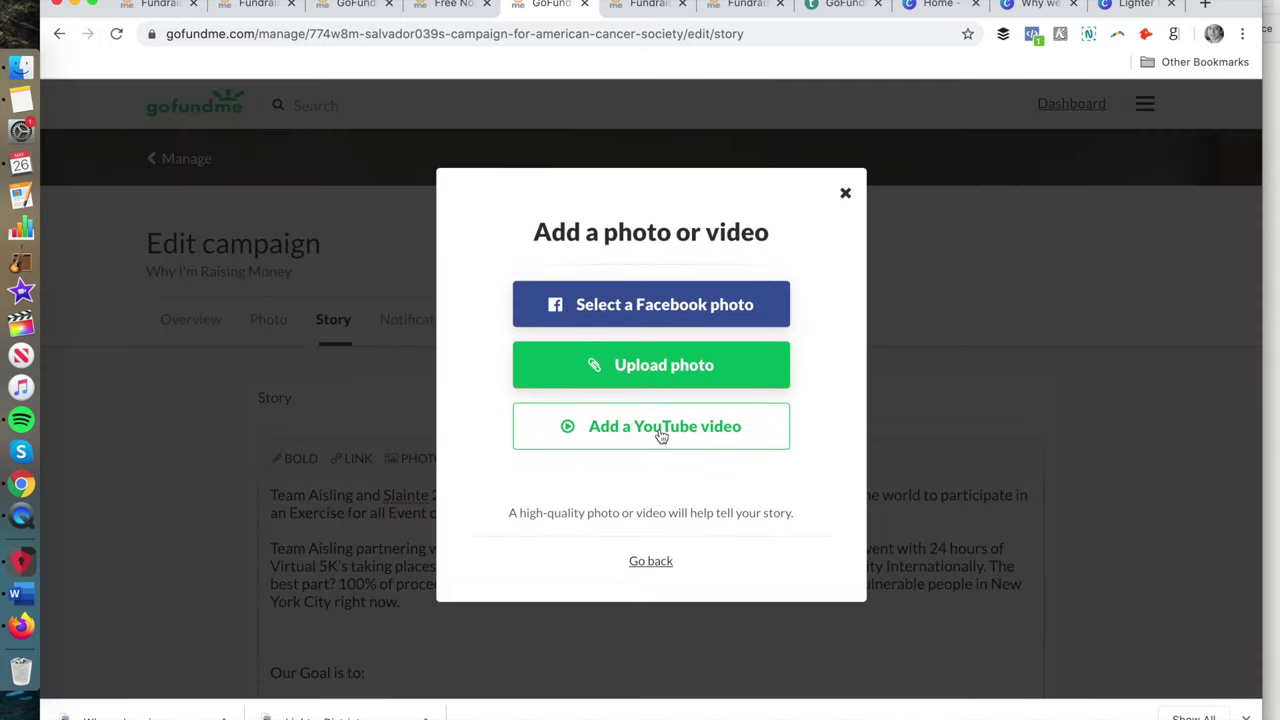
pyautogui.click(677, 372)
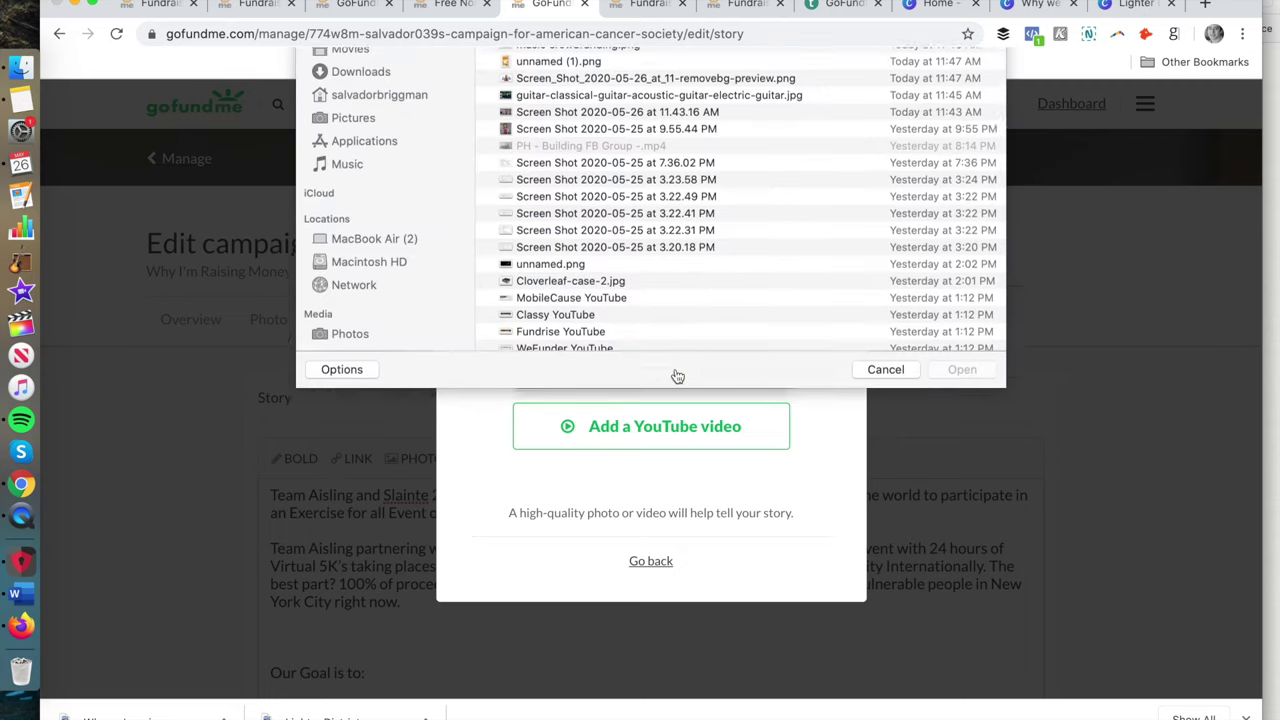
pyautogui.click(633, 116)
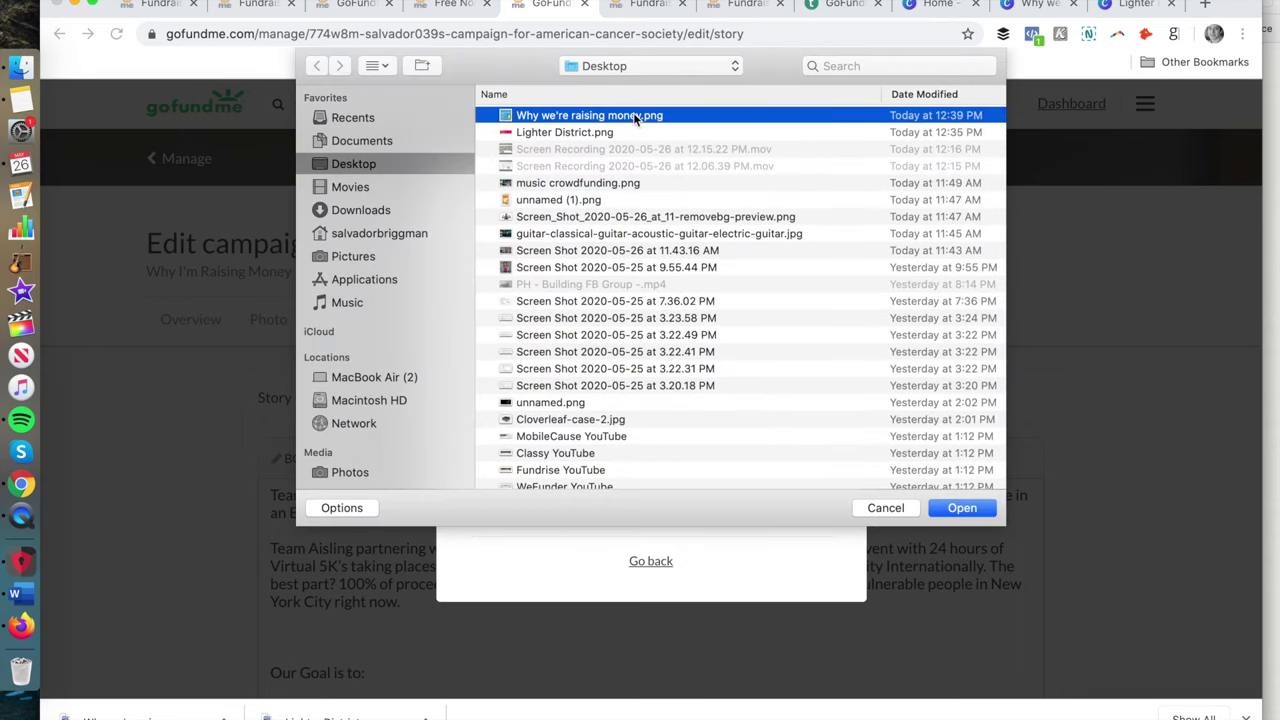
pyautogui.doubleClick(633, 115)
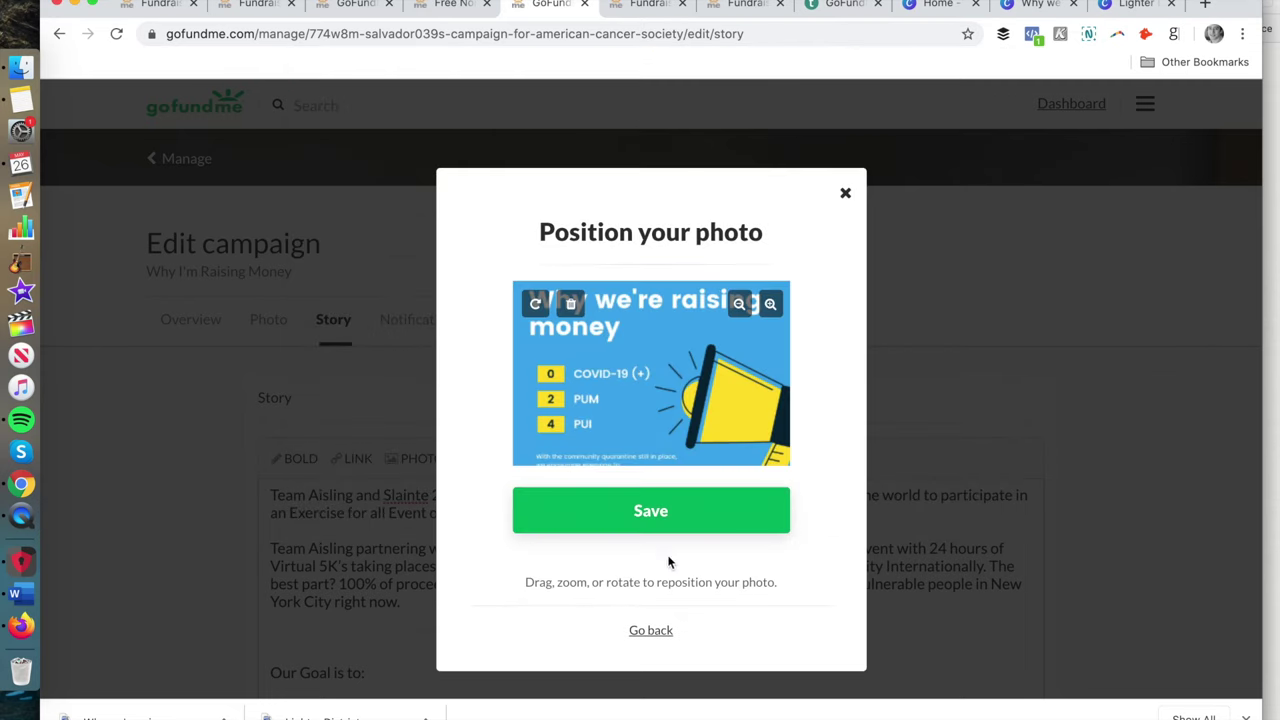
pyautogui.click(652, 530)
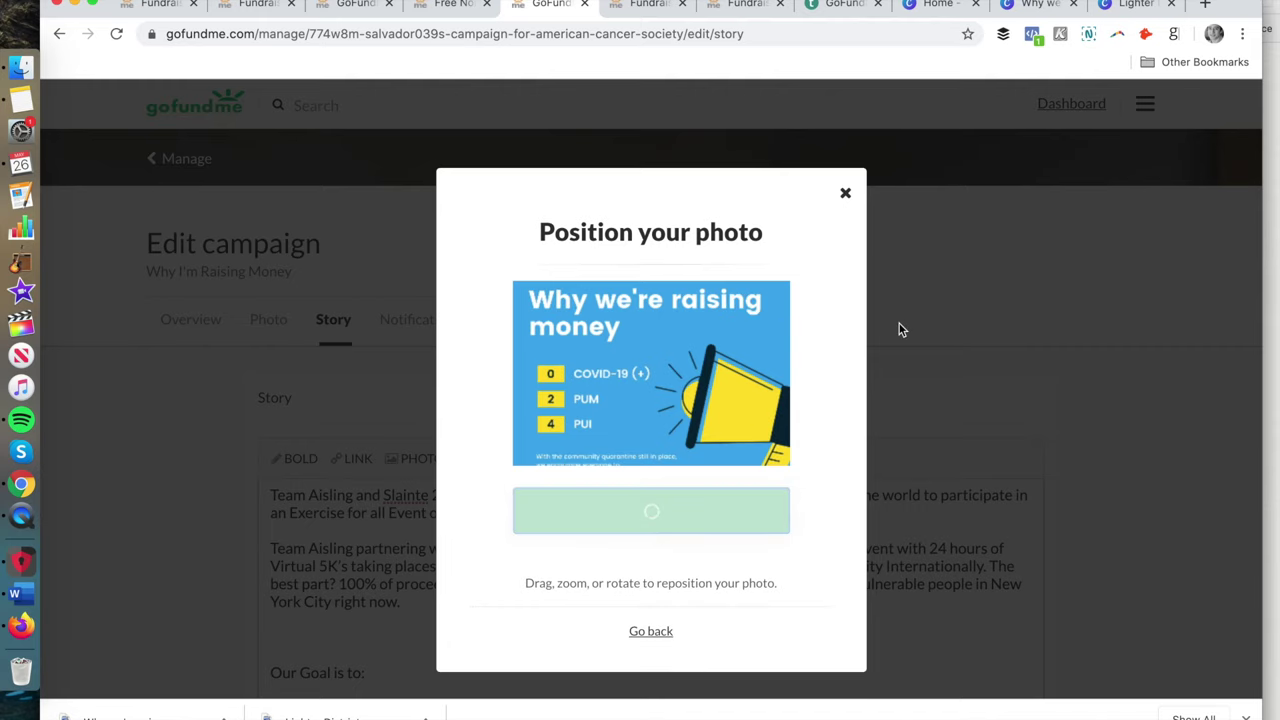
# Check the inserted graphic within the story text and save the campaign story
pyautogui.scroll(-5, 899, 323)
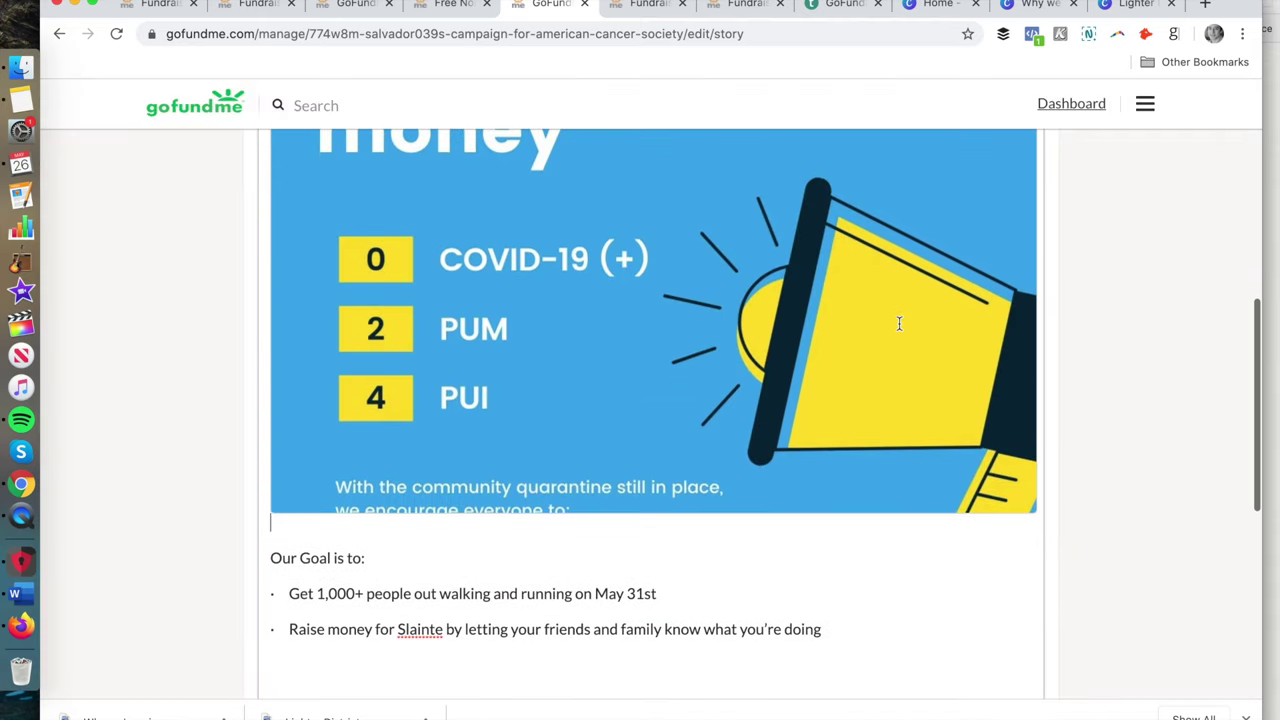
pyautogui.scroll(-5, 899, 323)
pyautogui.scroll(2, 899, 323)
pyautogui.scroll(4, 899, 323)
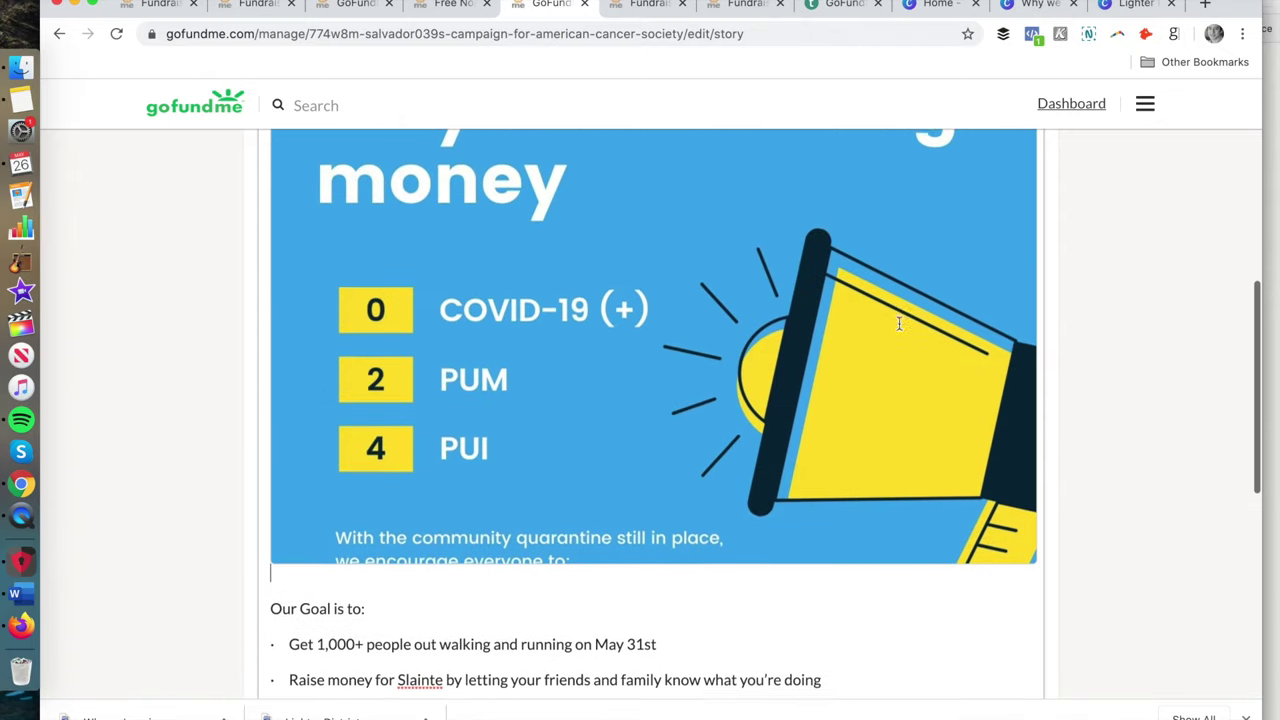
pyautogui.scroll(1, 899, 323)
pyautogui.scroll(2, 899, 323)
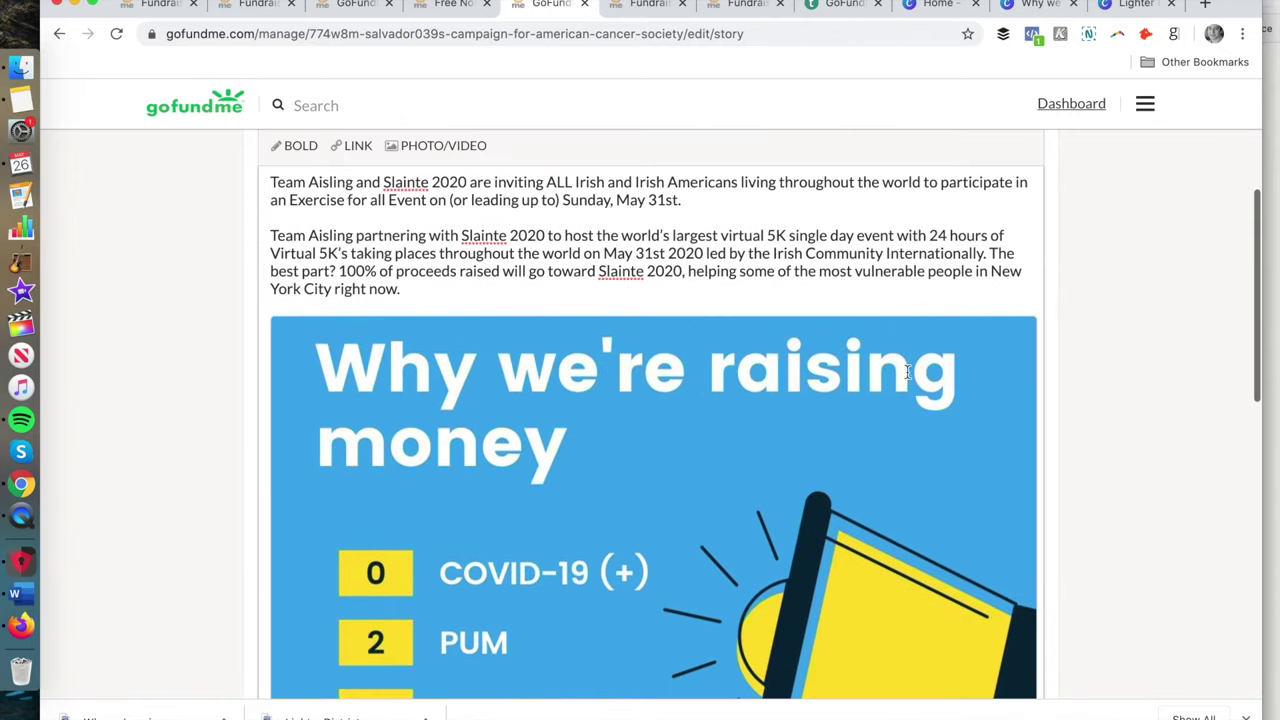
pyautogui.click(421, 415)
pyautogui.scroll(-4, 541, 436)
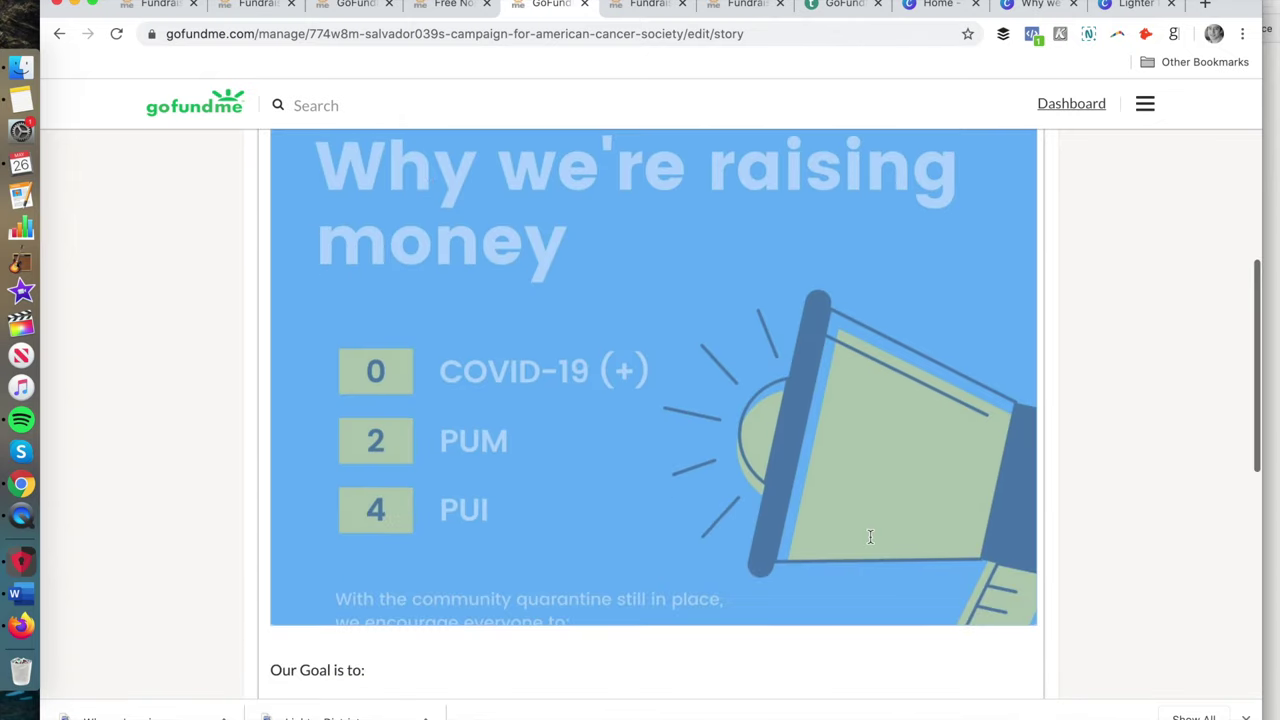
pyautogui.moveTo(894, 540); pyautogui.dragTo(799, 458)
pyautogui.scroll(-3, 799, 458)
pyautogui.scroll(-3, 799, 458)
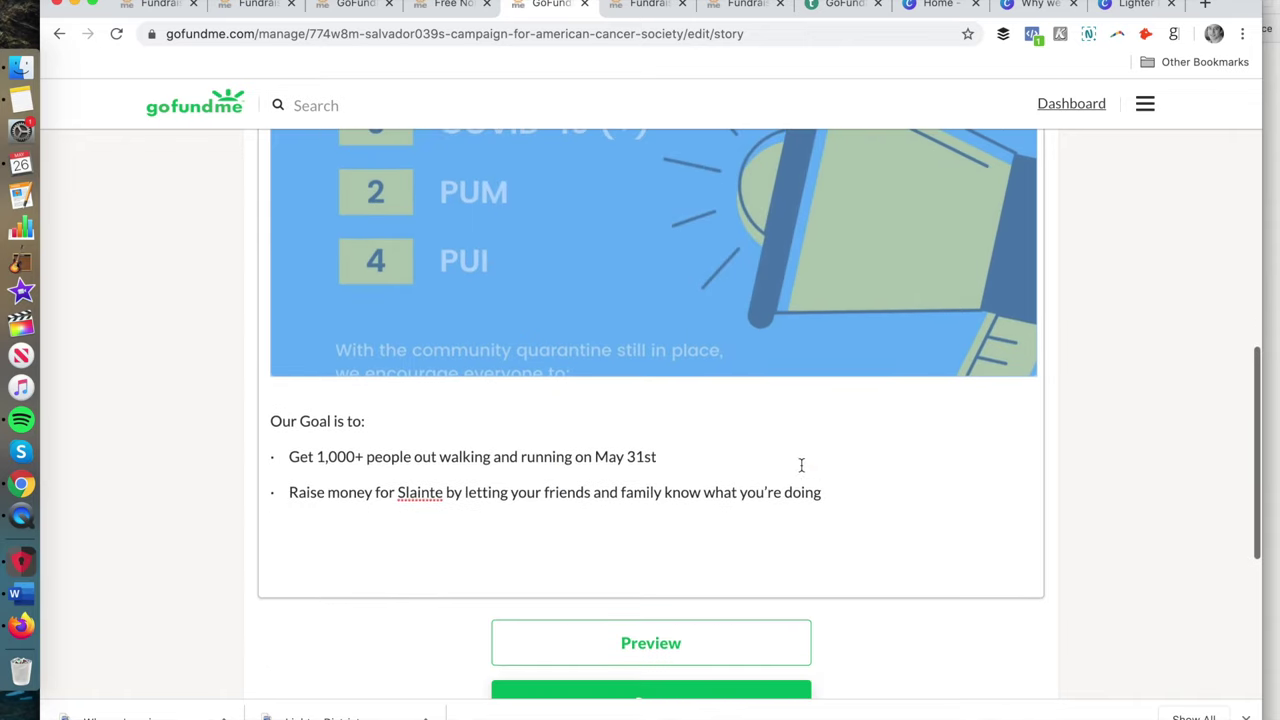
pyautogui.scroll(-3, 770, 490)
pyautogui.click(711, 601)
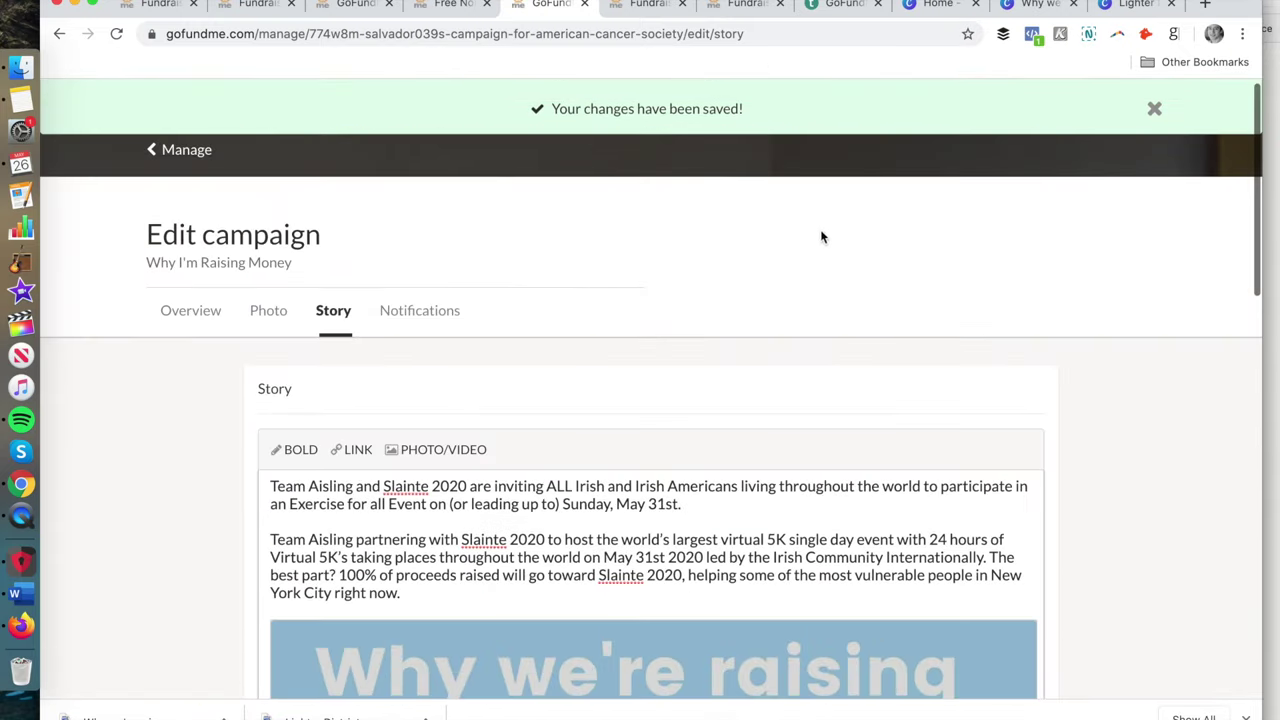
# Review the public fundraiser page, including its main photo, goal, category and story text
pyautogui.hotkey('ctrl', 'Tab')
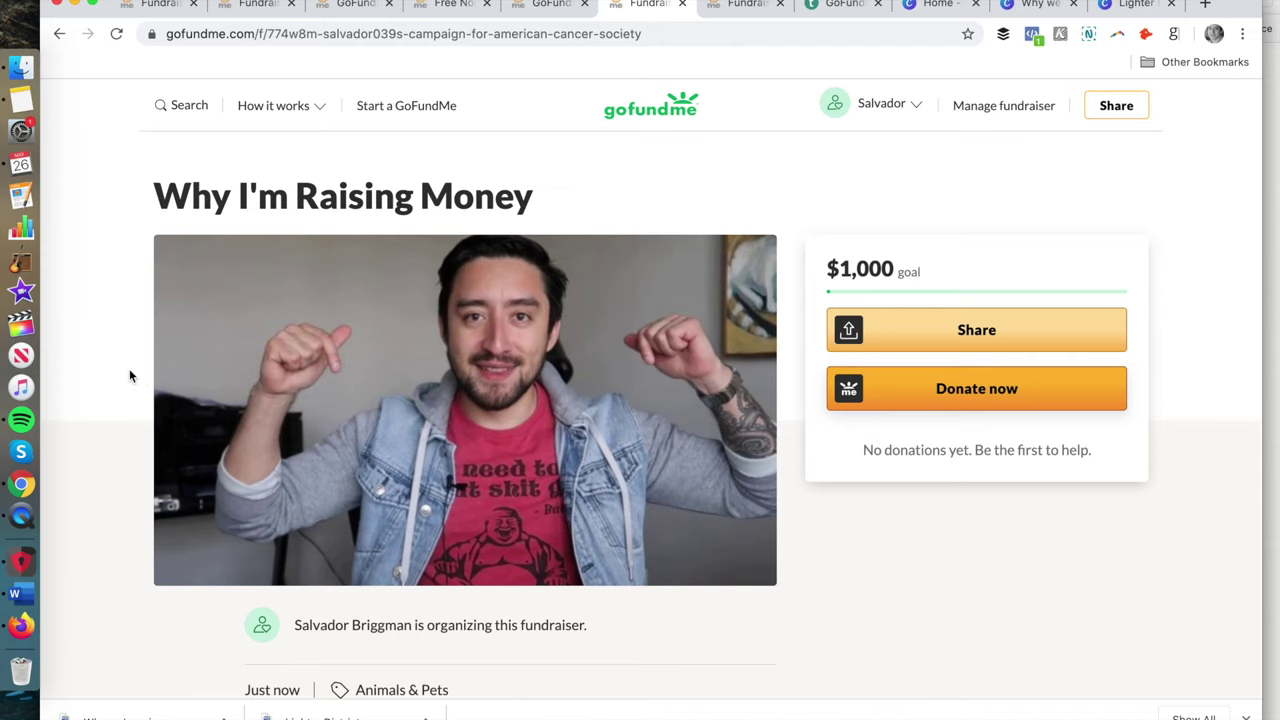
pyautogui.scroll(-6, 129, 375)
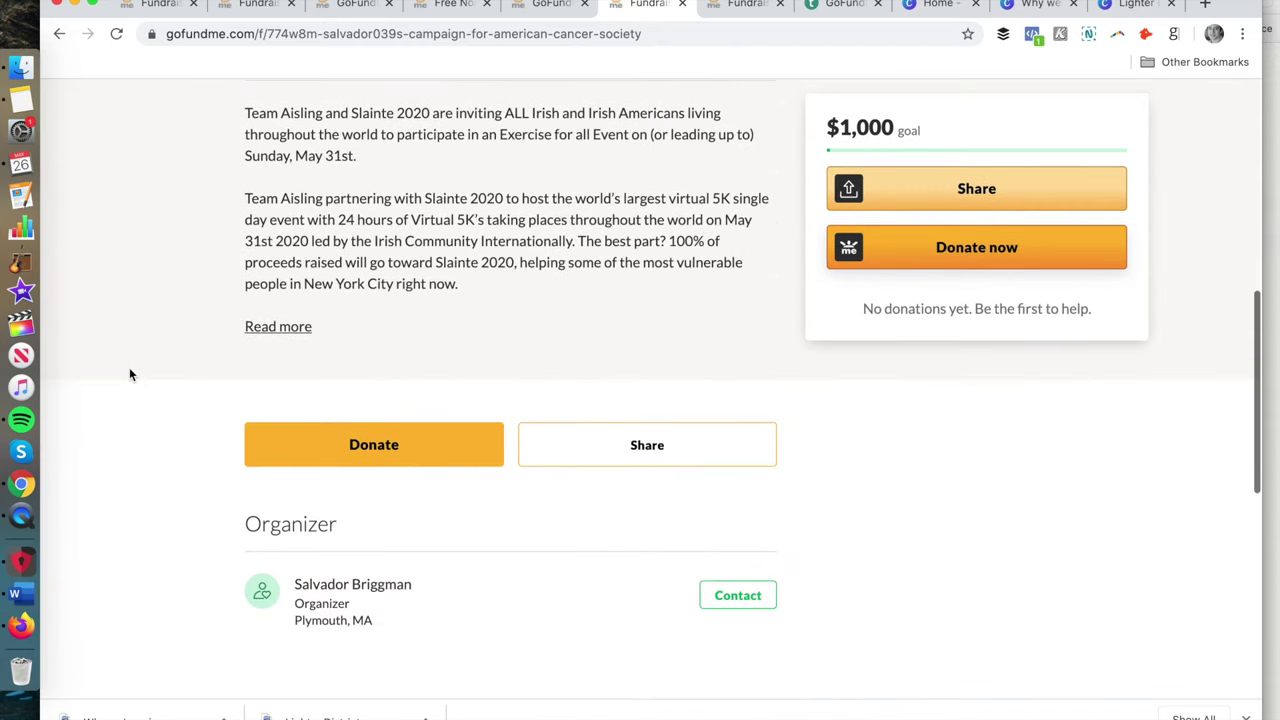
pyautogui.scroll(6, 129, 374)
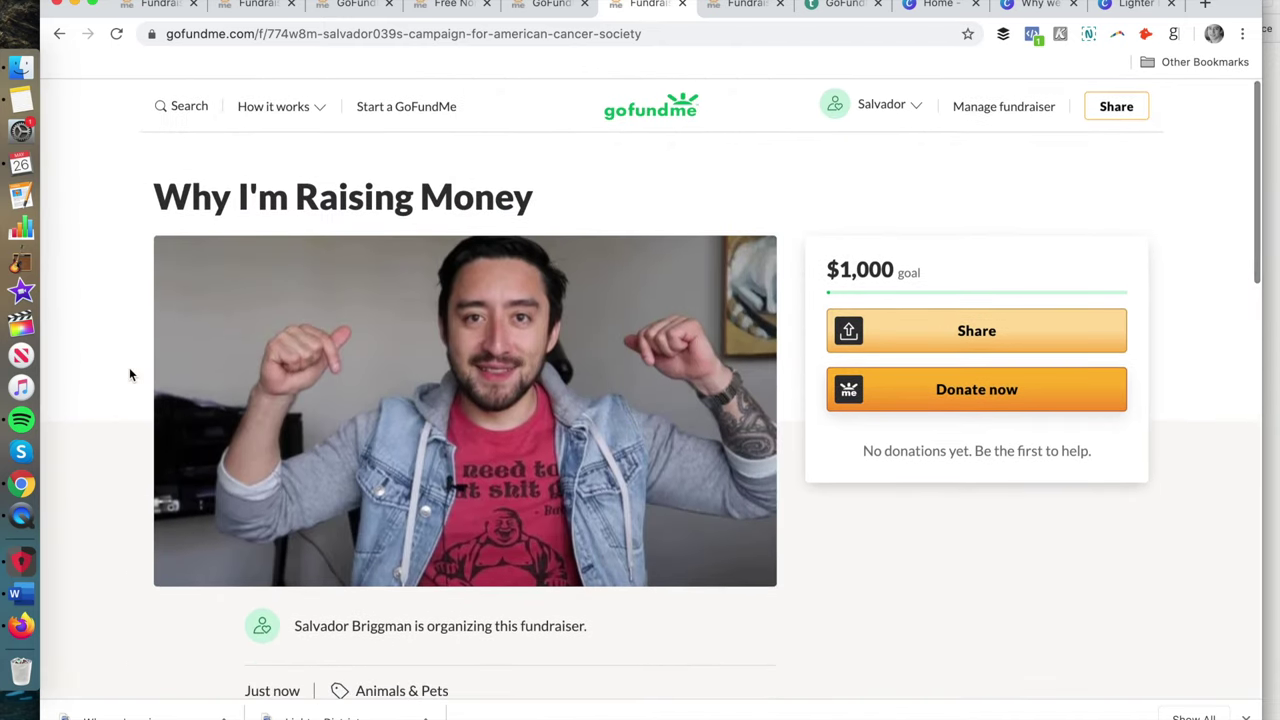
pyautogui.scroll(-2, 129, 374)
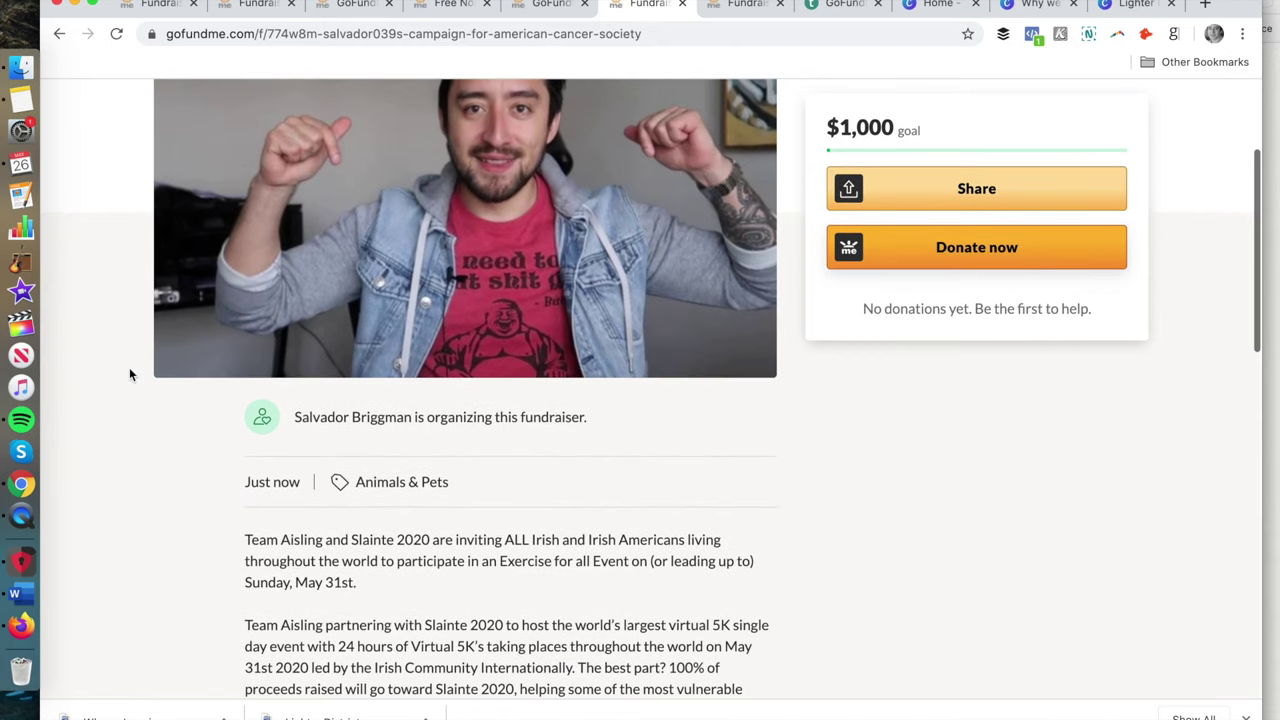
pyautogui.scroll(-3, 129, 374)
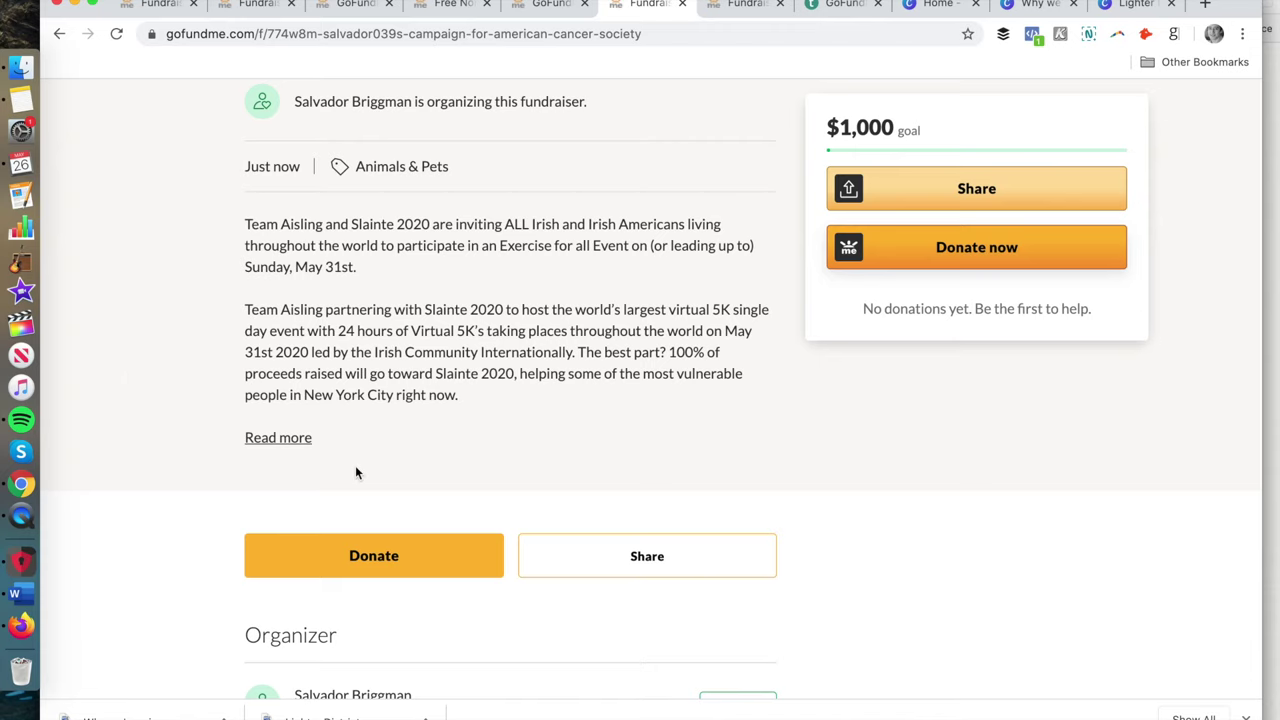
# Return to the campaign editor and open the Overview settings with title, goal, category and location
pyautogui.click(540, 8)
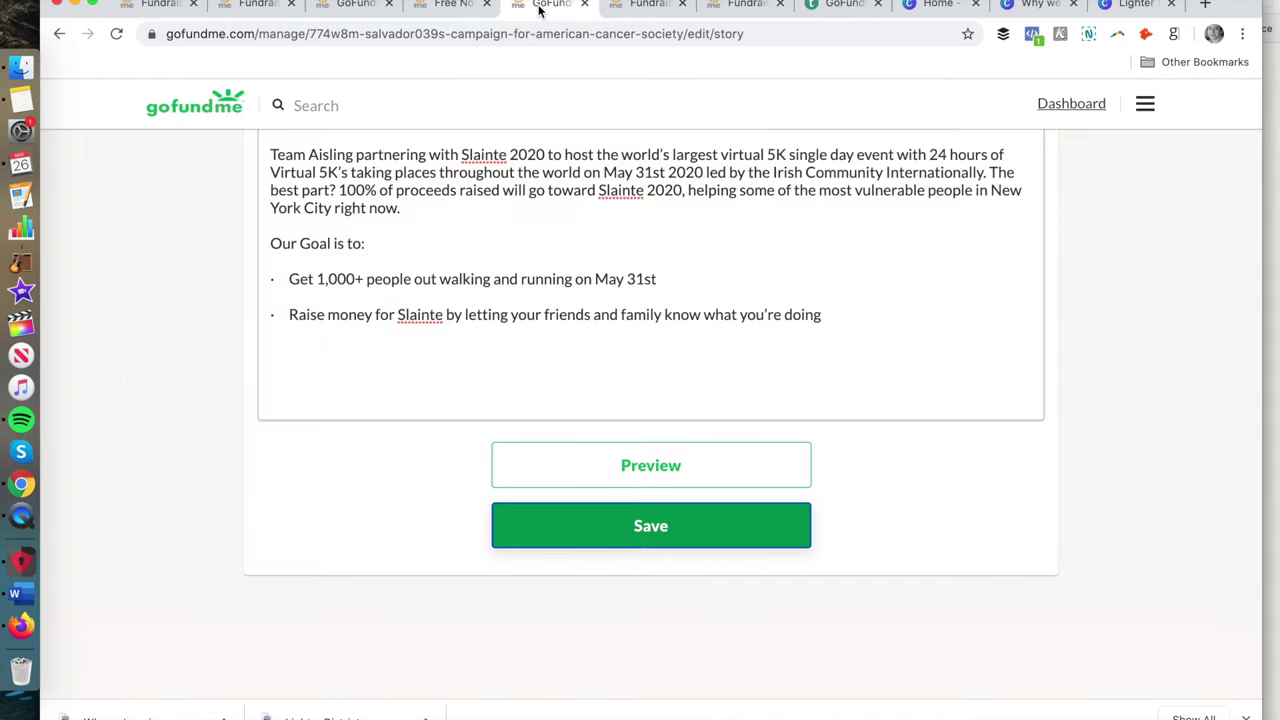
pyautogui.scroll(4, 494, 289)
pyautogui.click(191, 322)
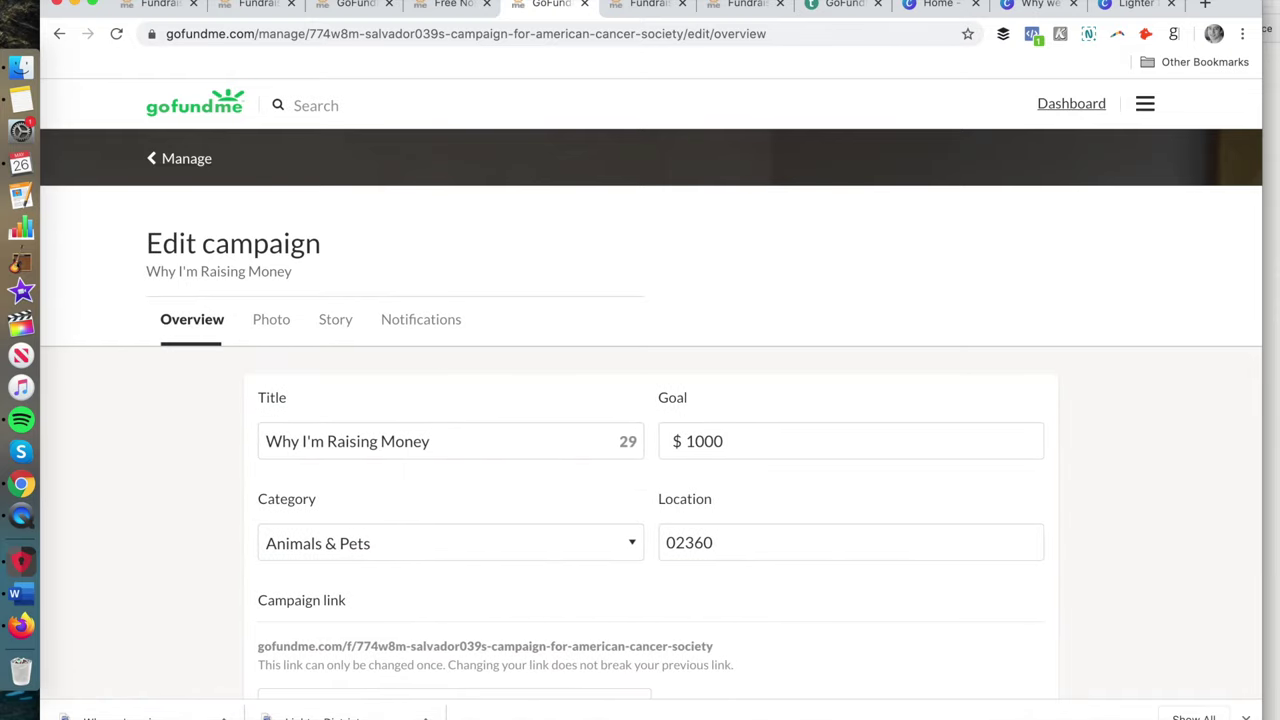
# Go back to the fundraiser's management page and examine its donor, invite and donation sections
pyautogui.click(452, 5)
pyautogui.click(540, 6)
pyautogui.click(170, 170)
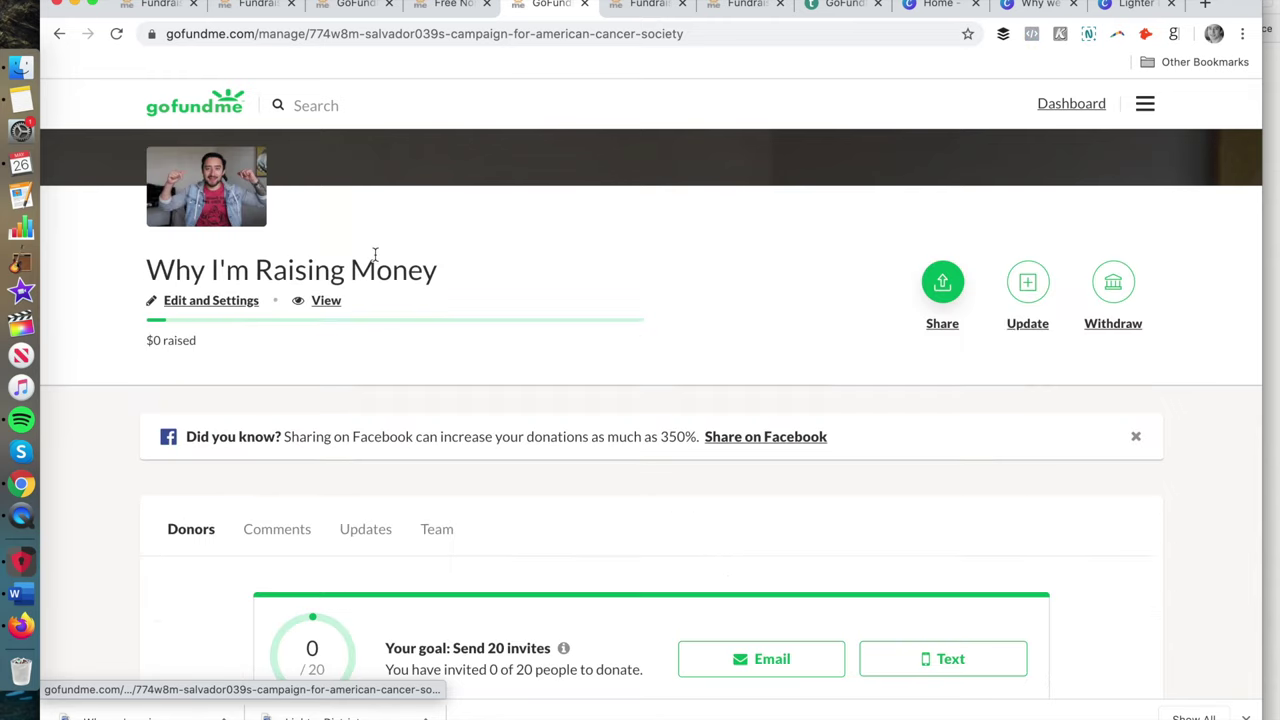
pyautogui.scroll(-1, 375, 255)
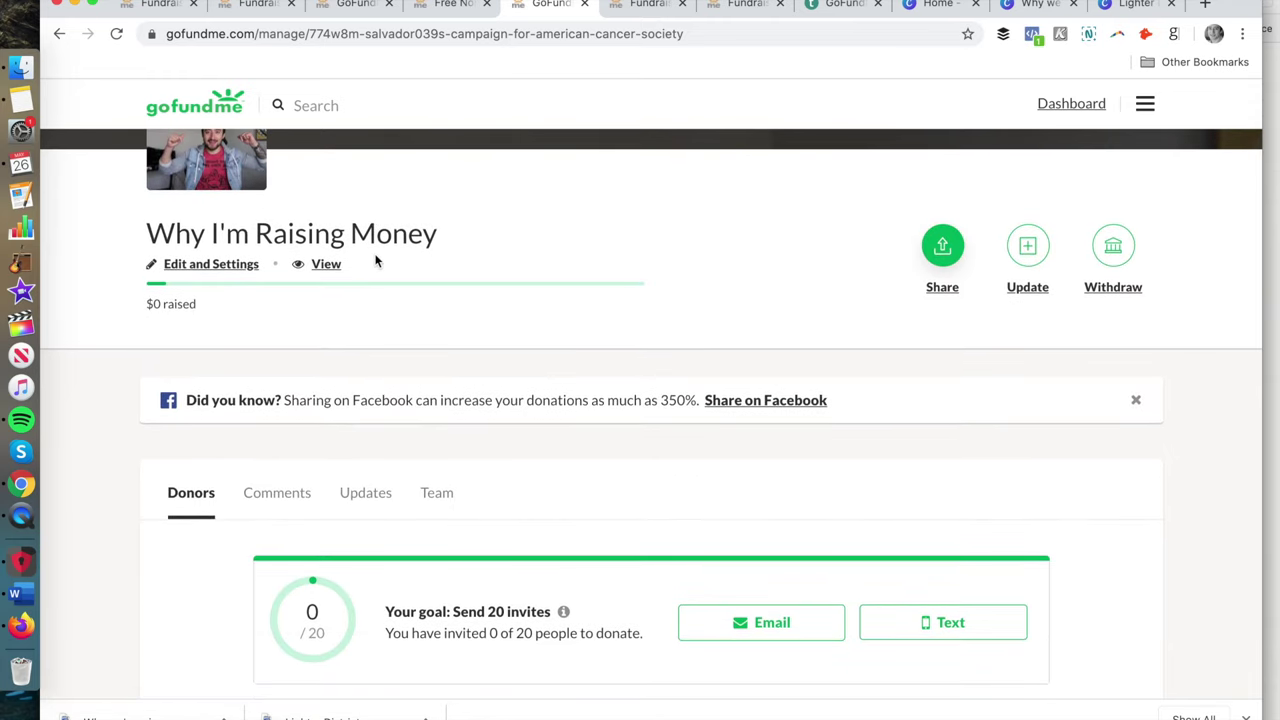
pyautogui.scroll(-10, 375, 260)
pyautogui.scroll(10, 375, 260)
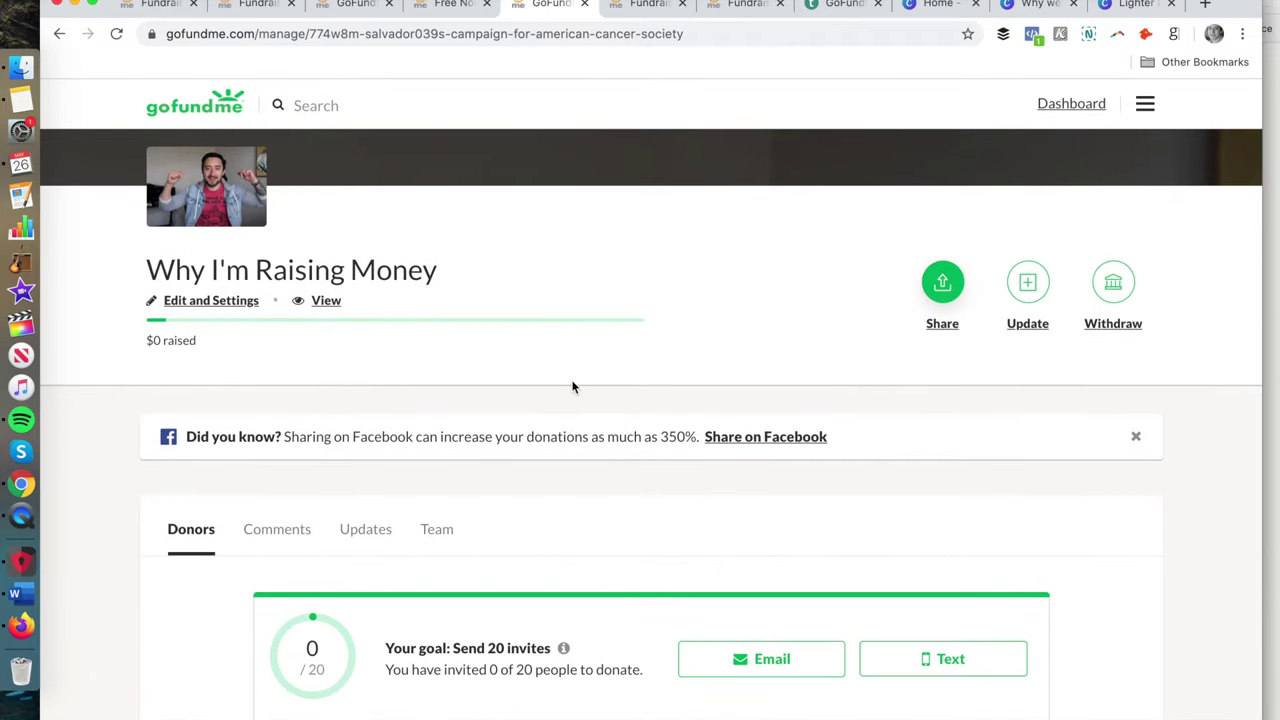
pyautogui.scroll(-5, 573, 387)
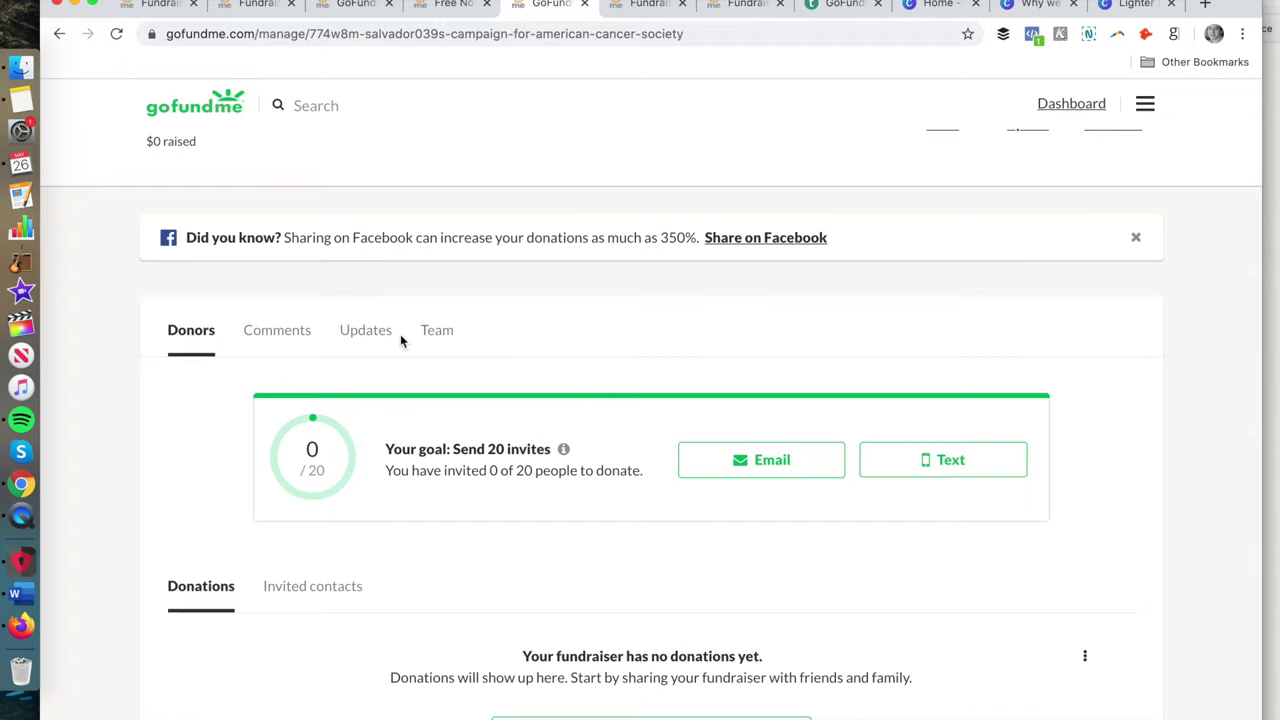
pyautogui.scroll(3, 455, 330)
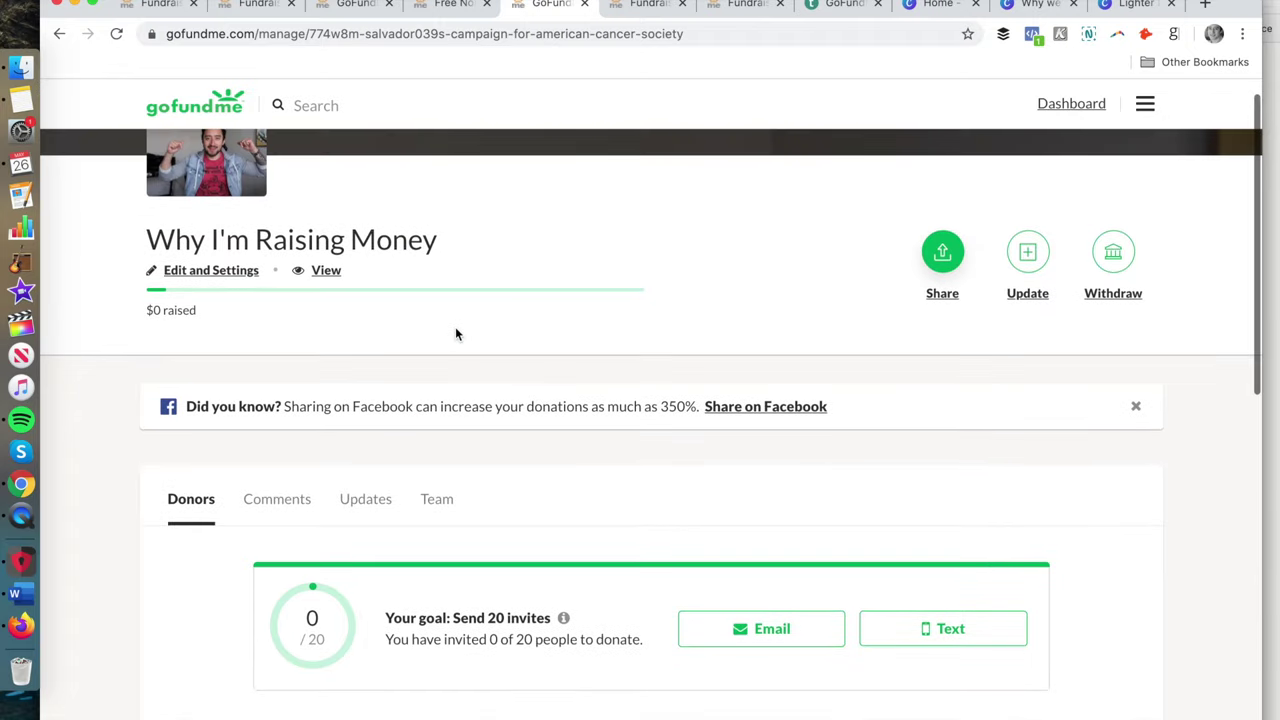
# View the fundraiser's sharing options, close them, and look over the donations and share statistics on the management page
pyautogui.click(946, 268)
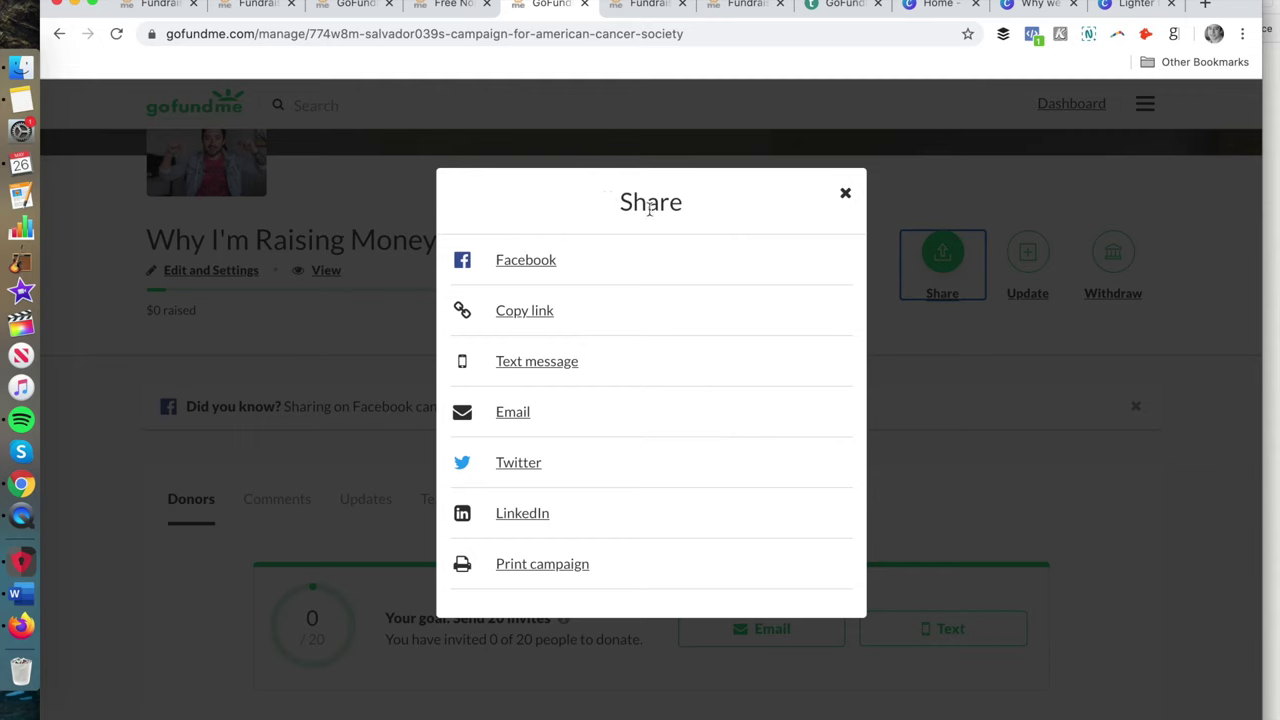
pyautogui.click(840, 197)
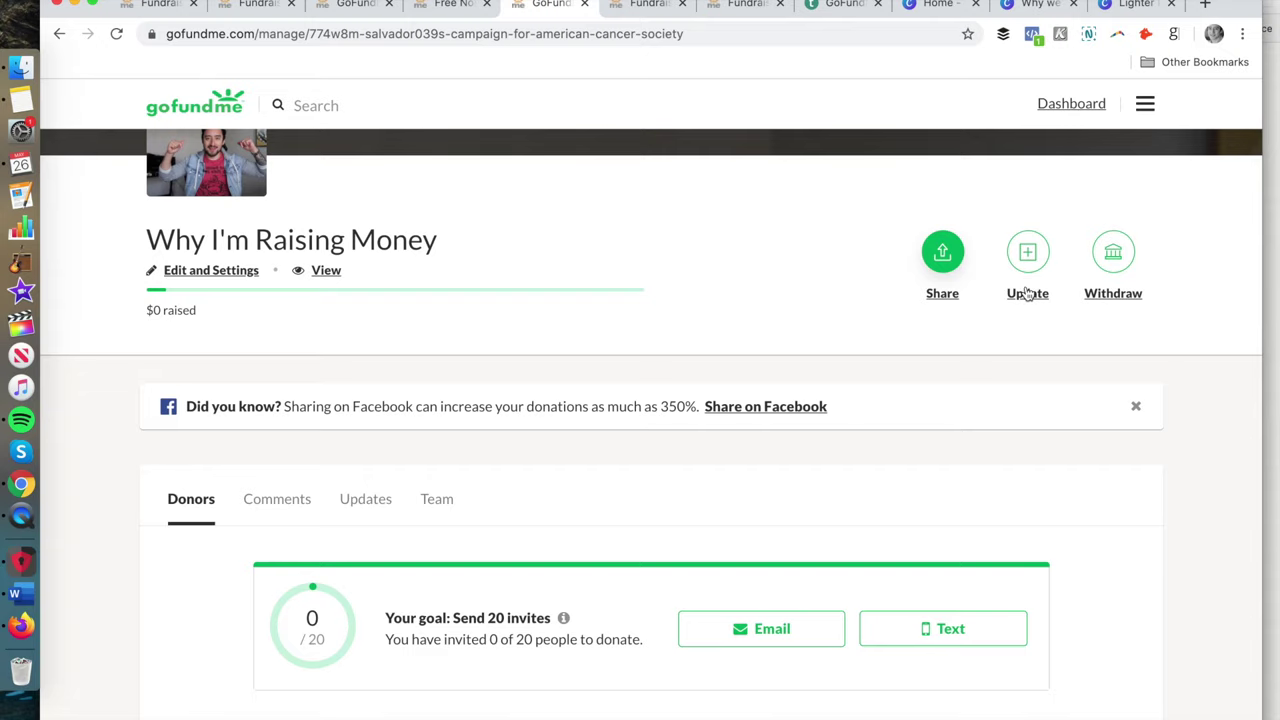
pyautogui.scroll(-5, 1027, 292)
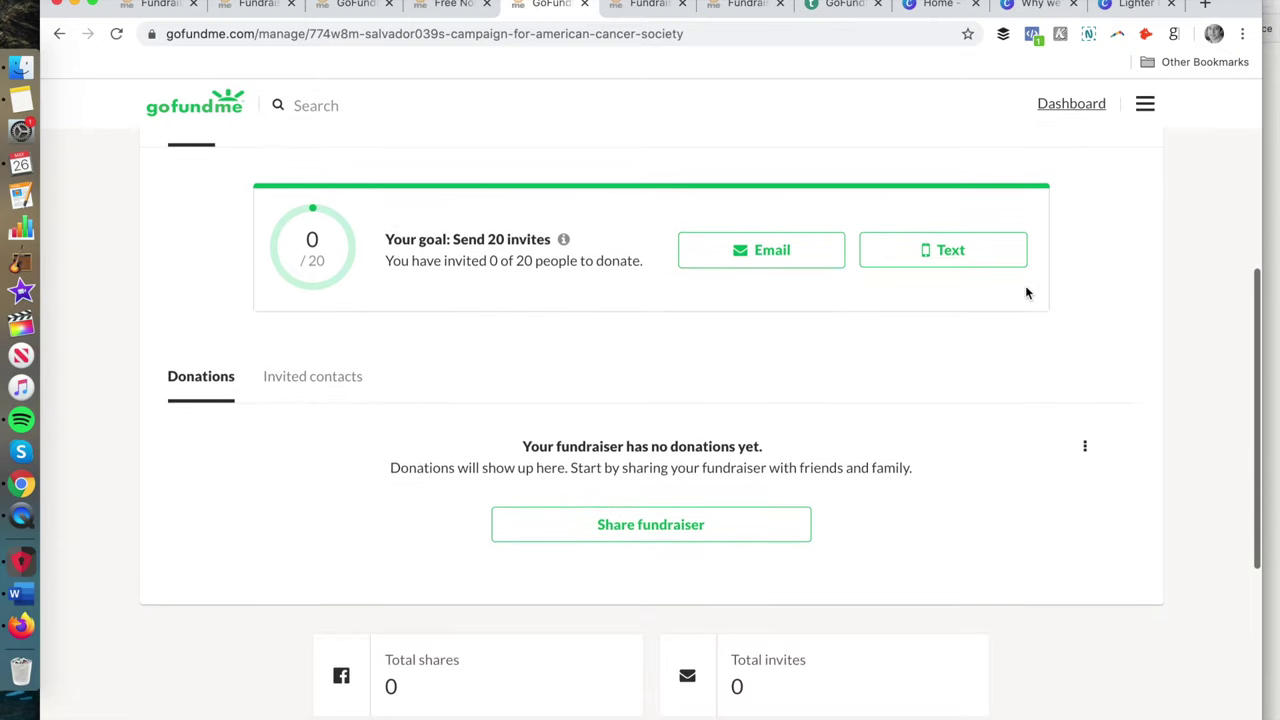
pyautogui.scroll(-4, 1025, 292)
pyautogui.scroll(6, 1025, 292)
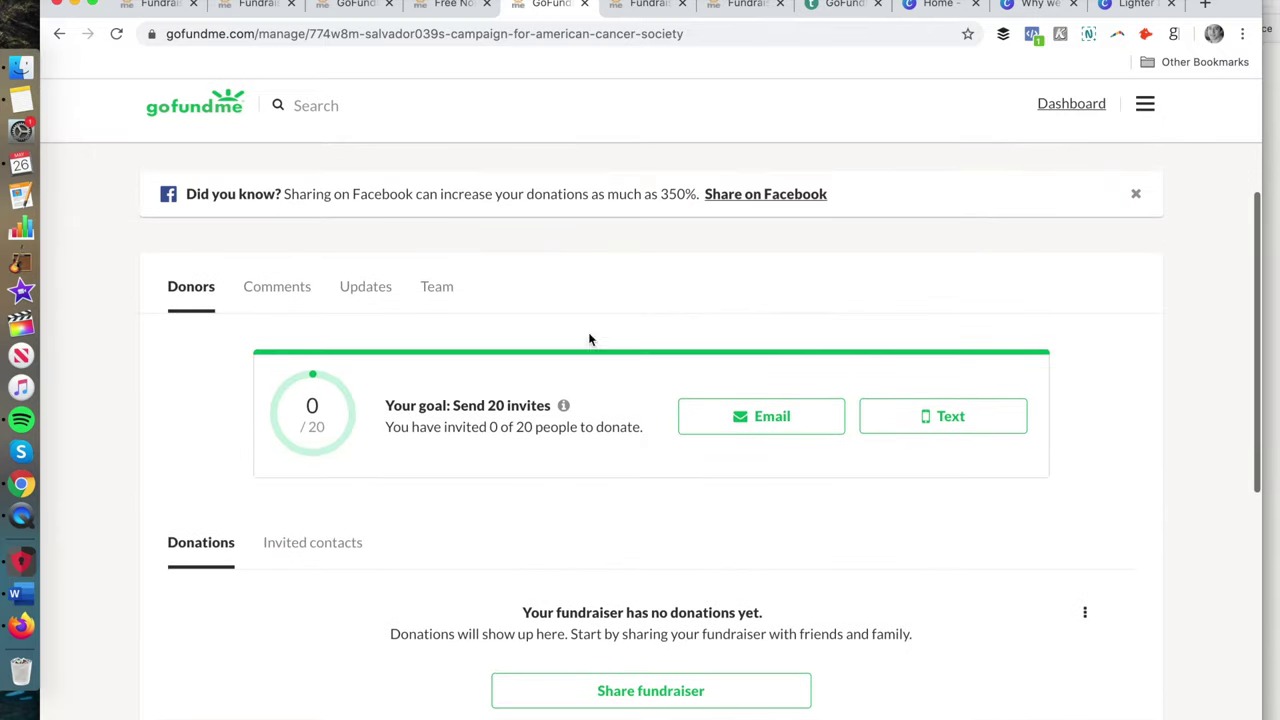
# Open the fundraiser's editing settings and review the campaign link, team, comment, donation, search-visibility and deletion options
pyautogui.scroll(3, 502, 310)
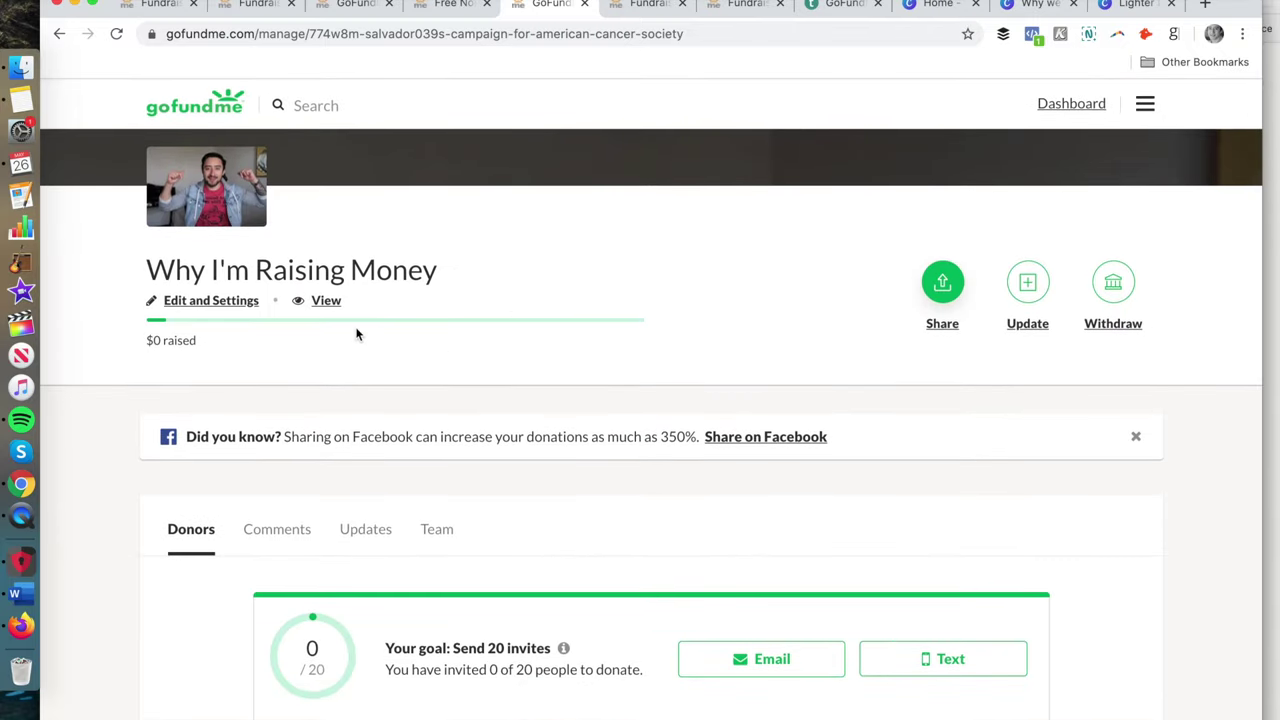
pyautogui.click(241, 300)
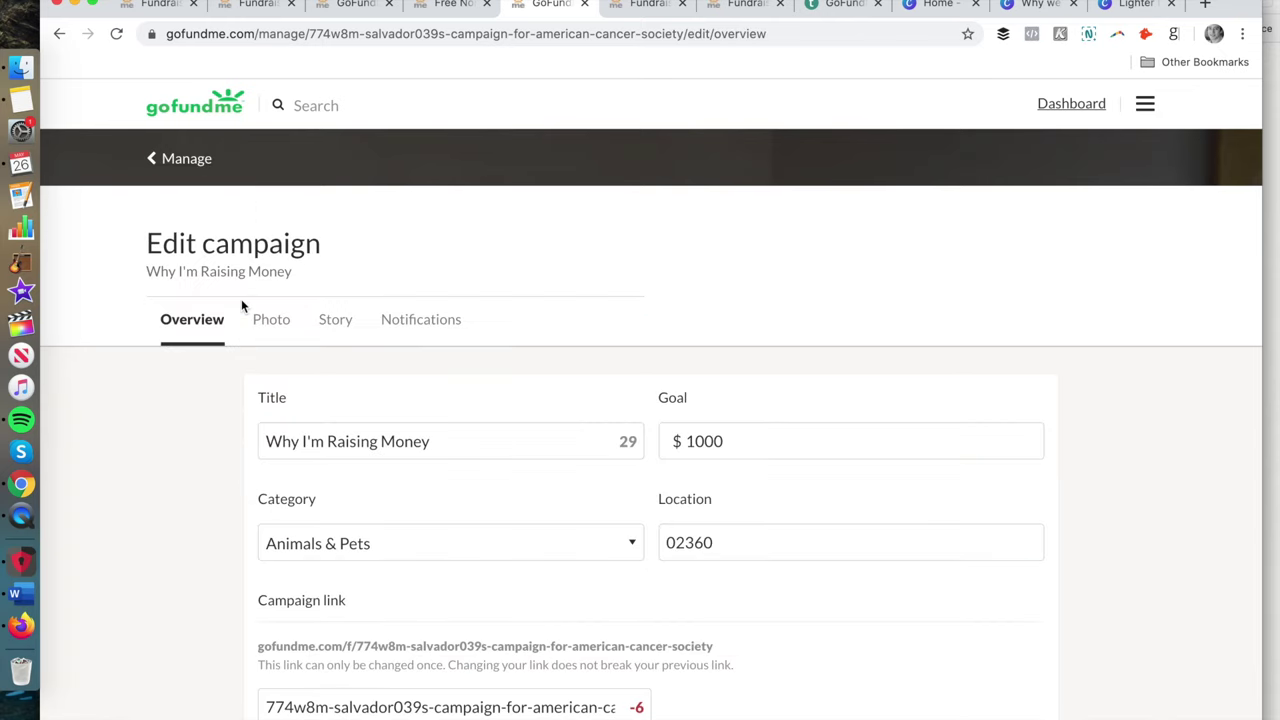
pyautogui.scroll(-3, 213, 430)
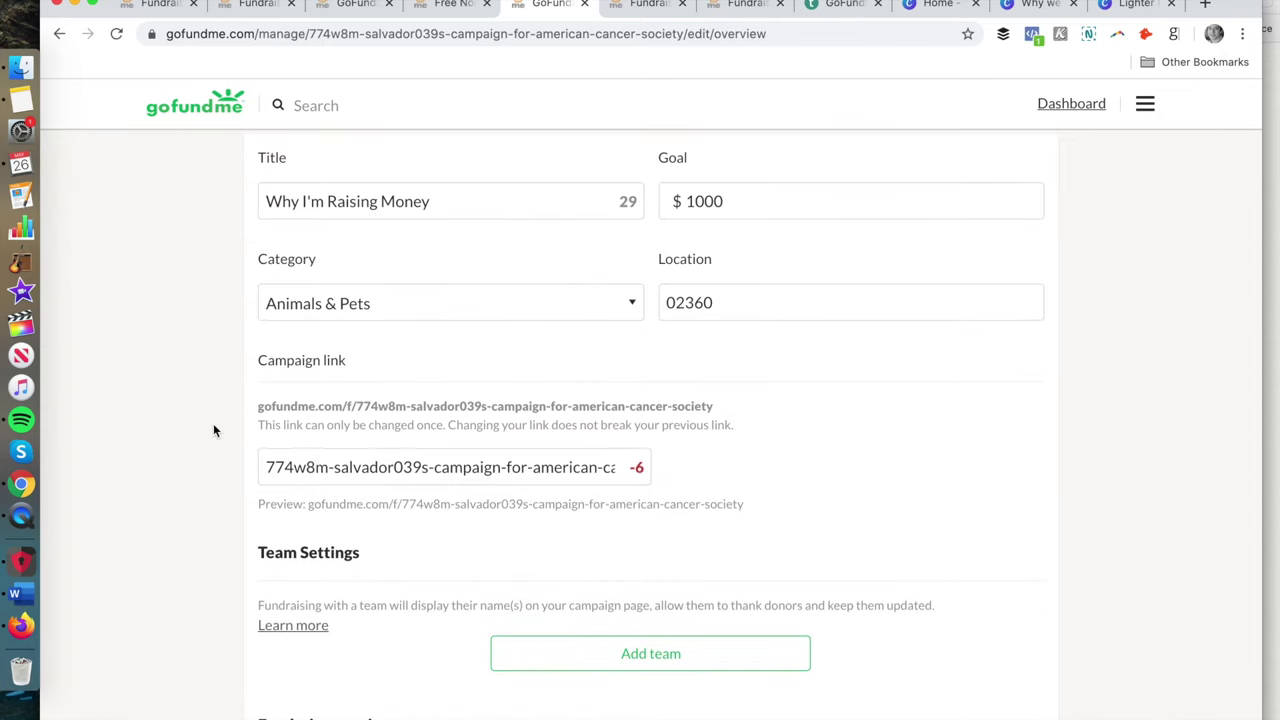
pyautogui.scroll(-2, 213, 430)
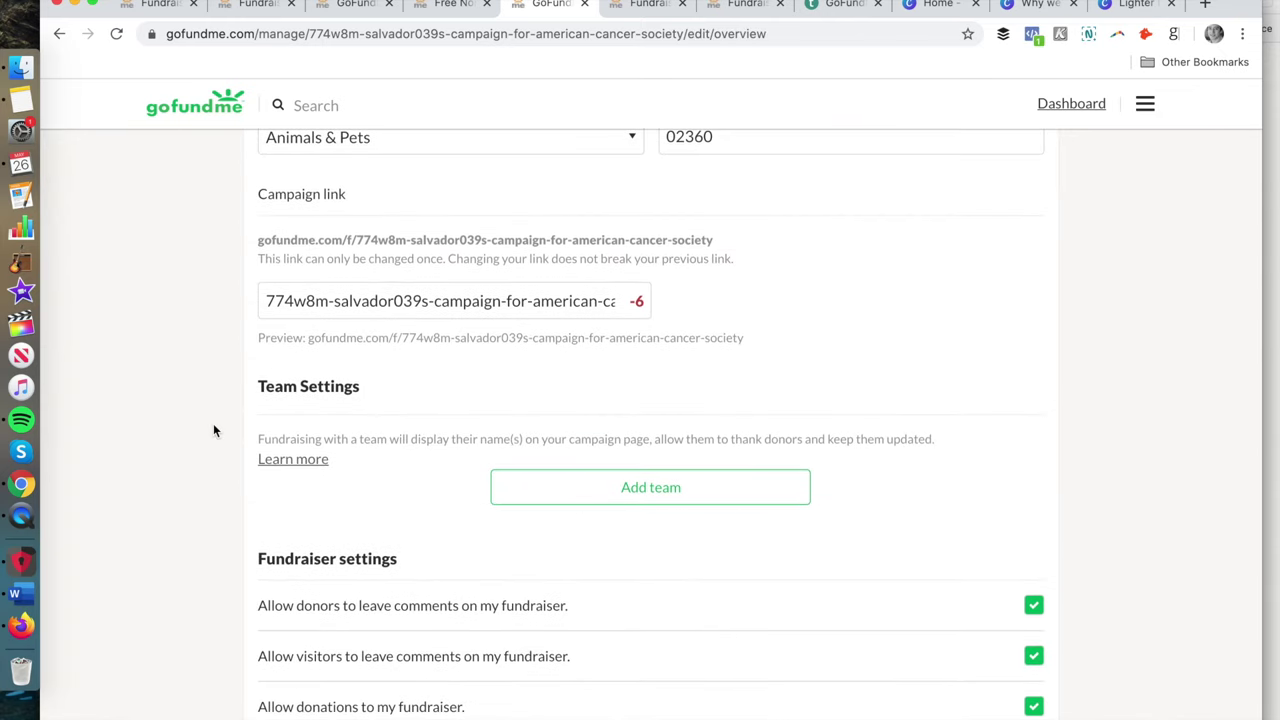
pyautogui.scroll(-3, 213, 430)
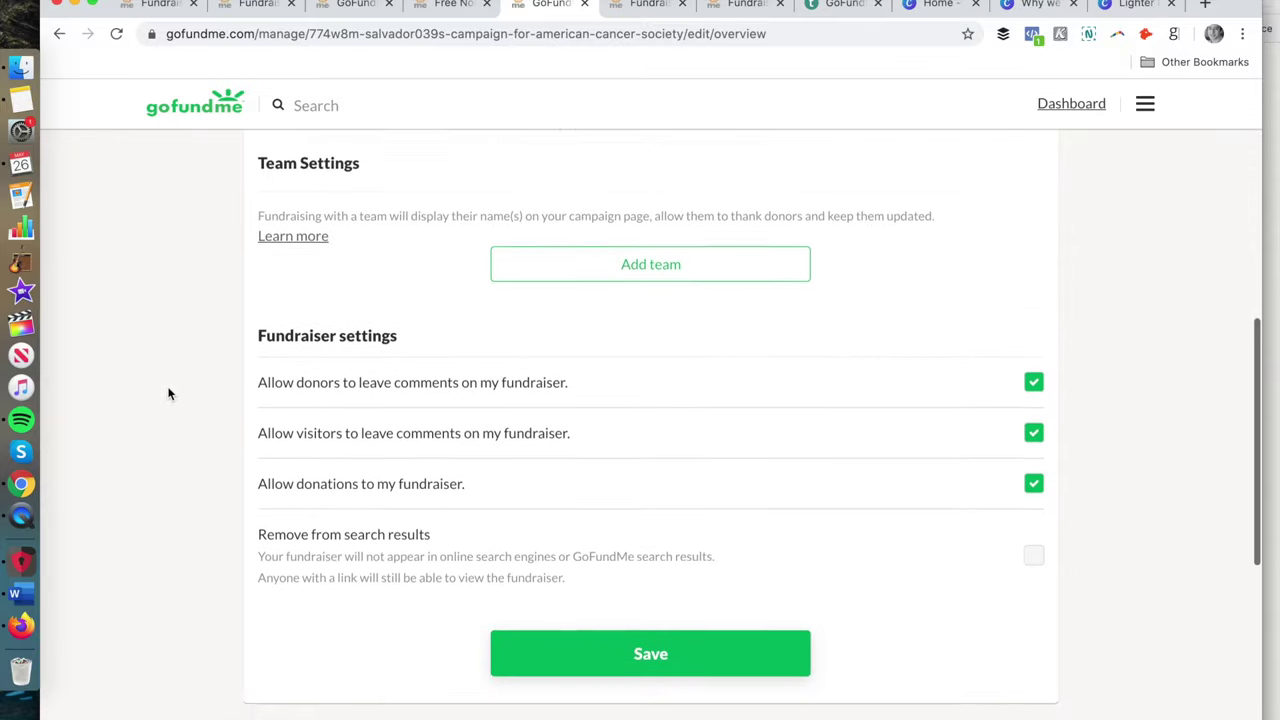
pyautogui.scroll(-1, 170, 394)
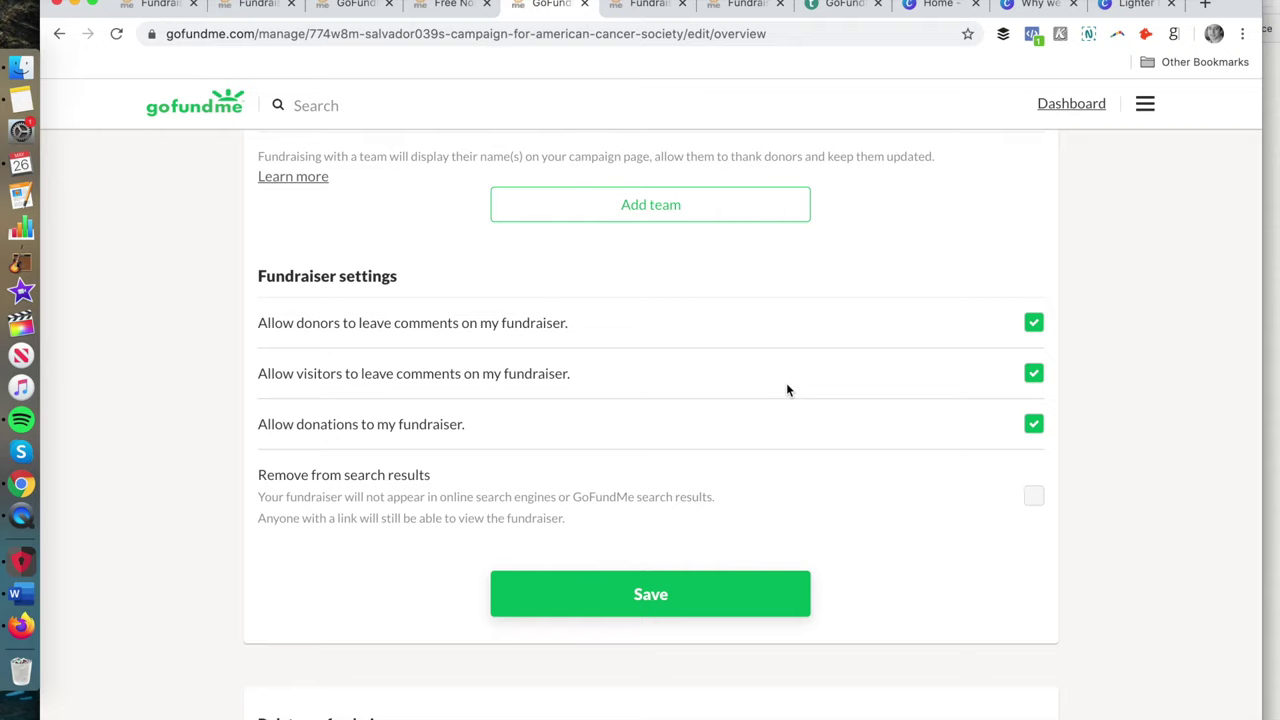
pyautogui.scroll(-3, 786, 390)
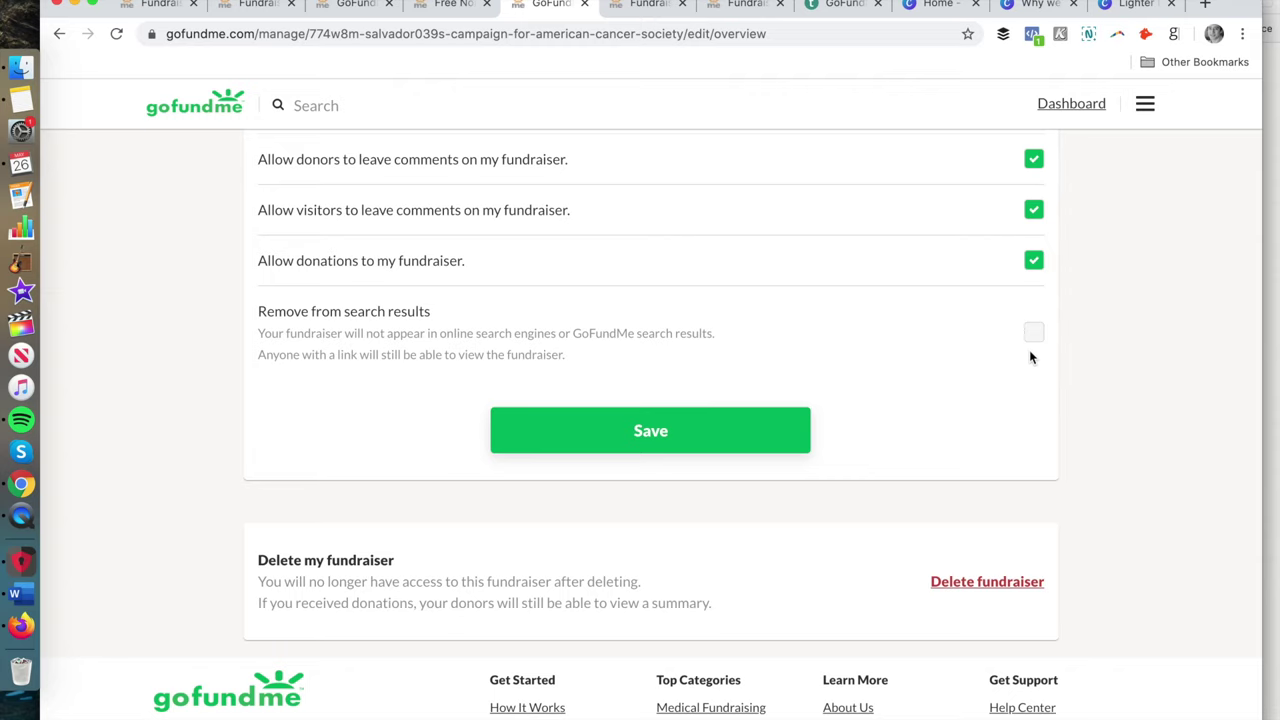
# Look through the campaign editor's Story, Notifications and Photo sections, then return to Overview
pyautogui.scroll(10, 1031, 357)
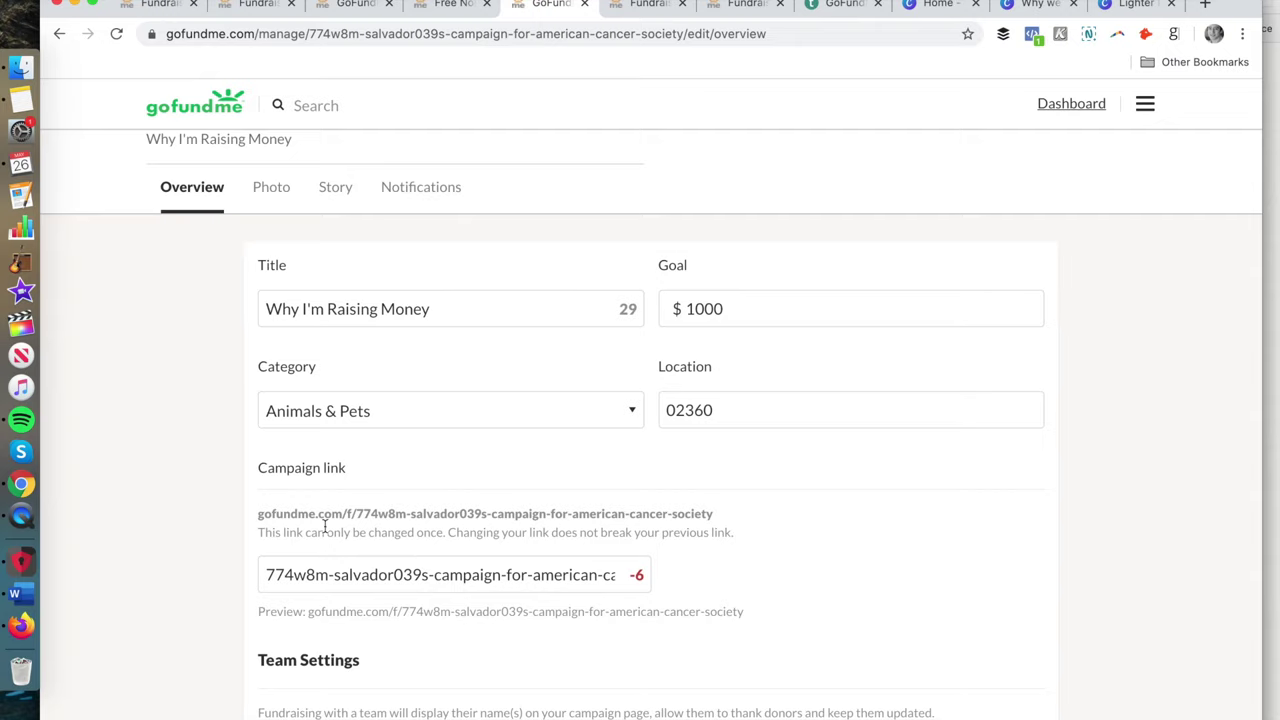
pyautogui.click(338, 200)
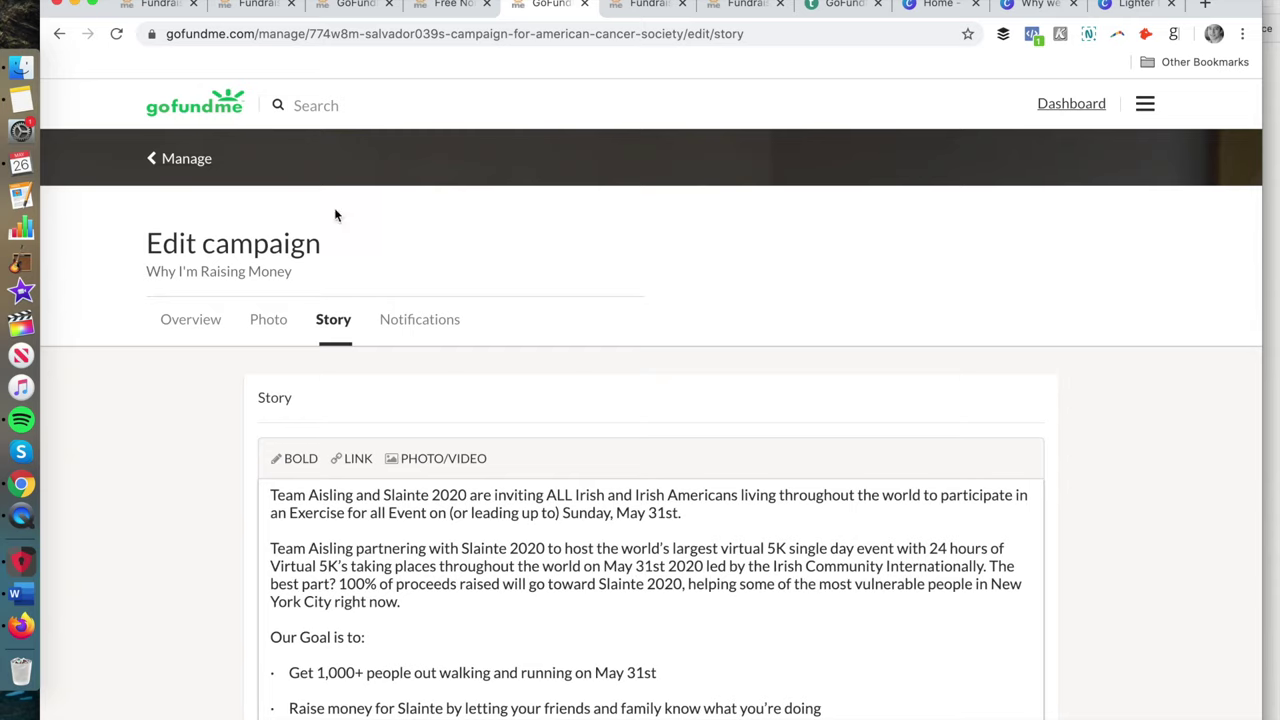
pyautogui.click(421, 318)
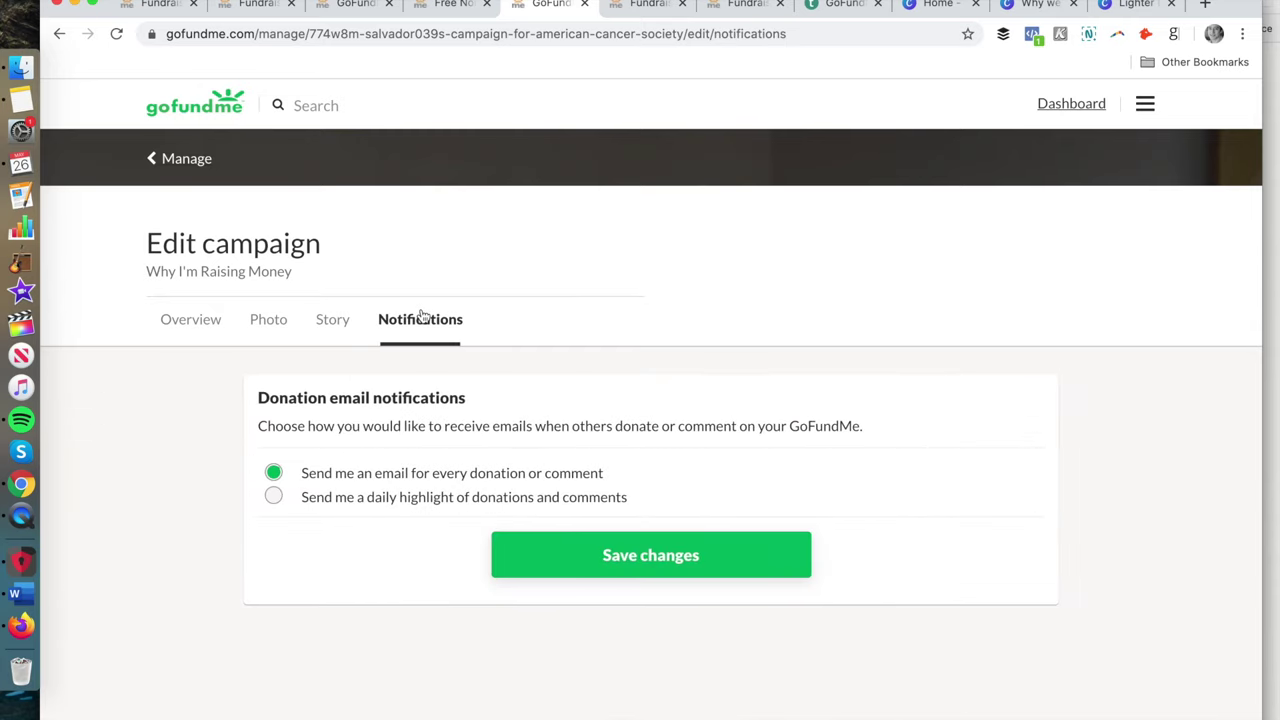
pyautogui.click(280, 321)
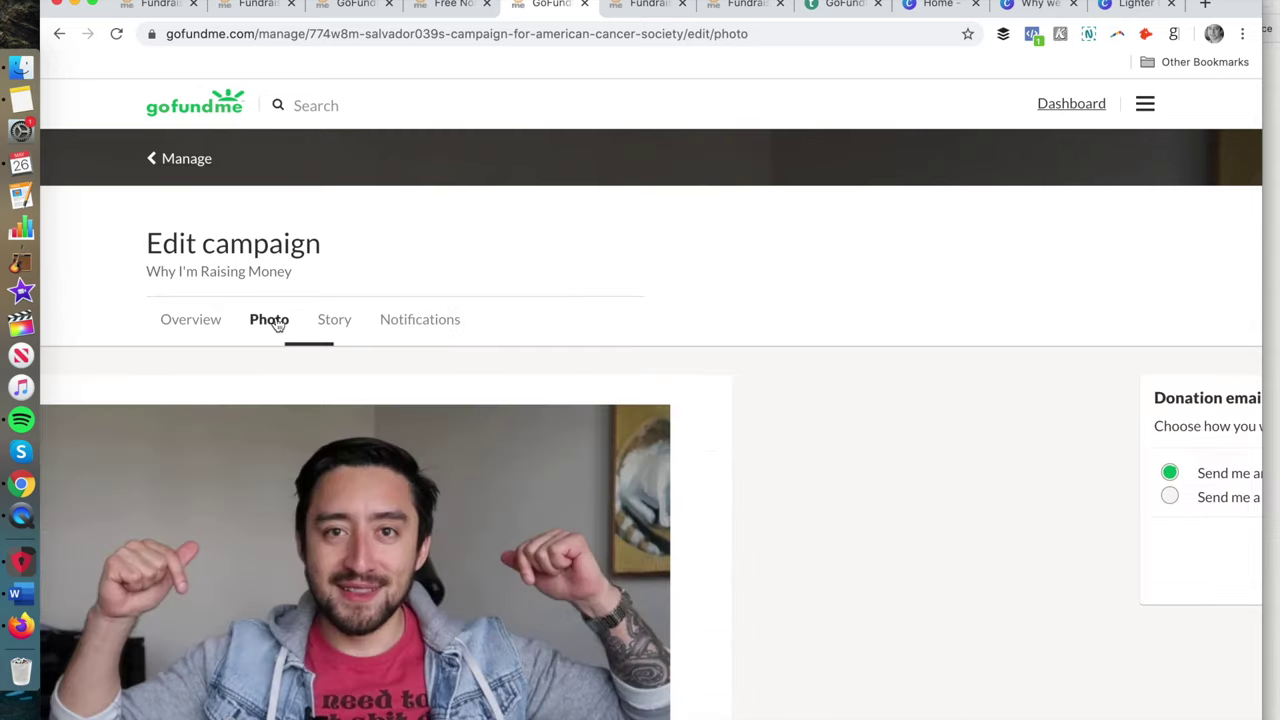
pyautogui.scroll(-10, 208, 460)
pyautogui.scroll(8, 208, 460)
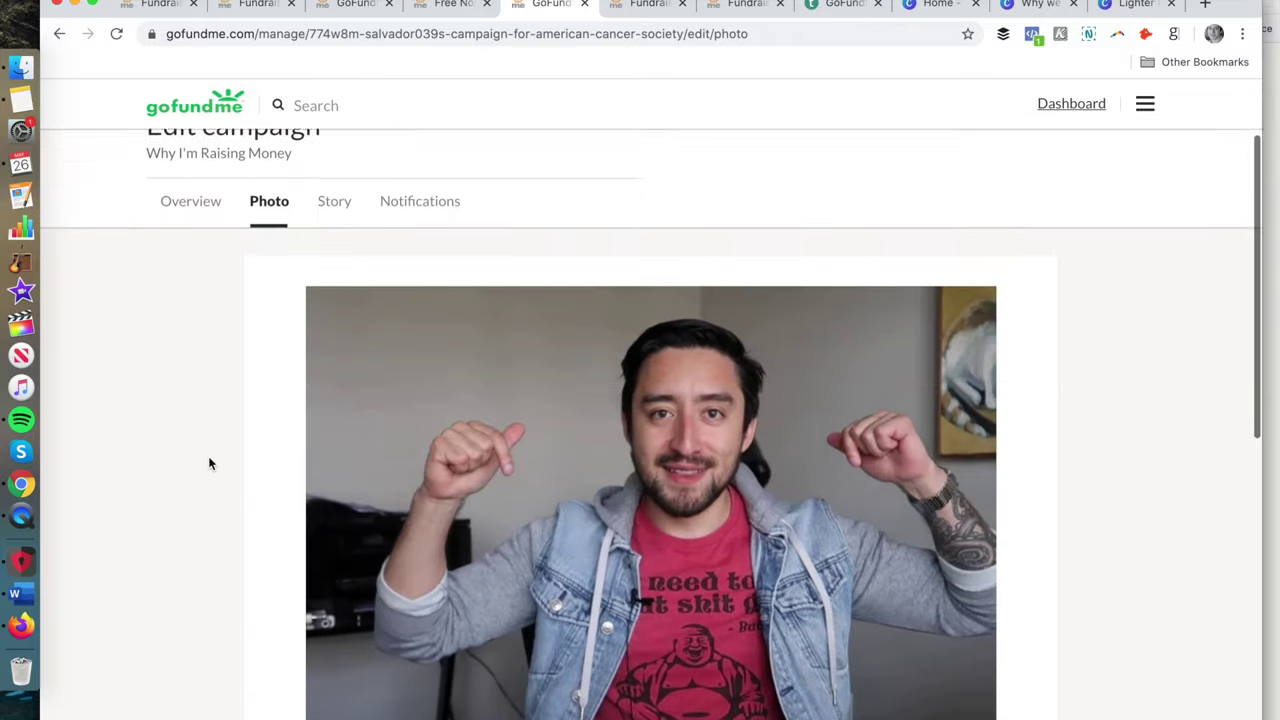
pyautogui.scroll(2, 210, 463)
pyautogui.click(194, 331)
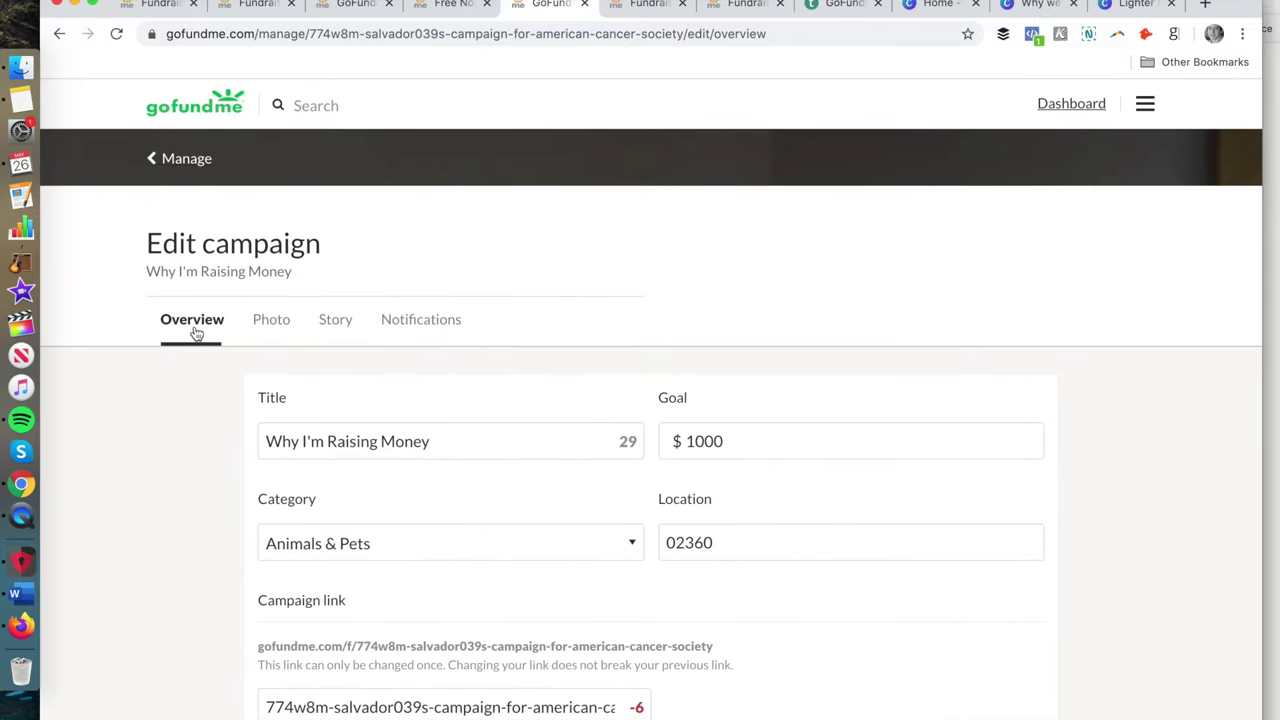
# Go back to the fundraiser's management page, review the withdrawal setup rules, and return to the management page
pyautogui.click(155, 163)
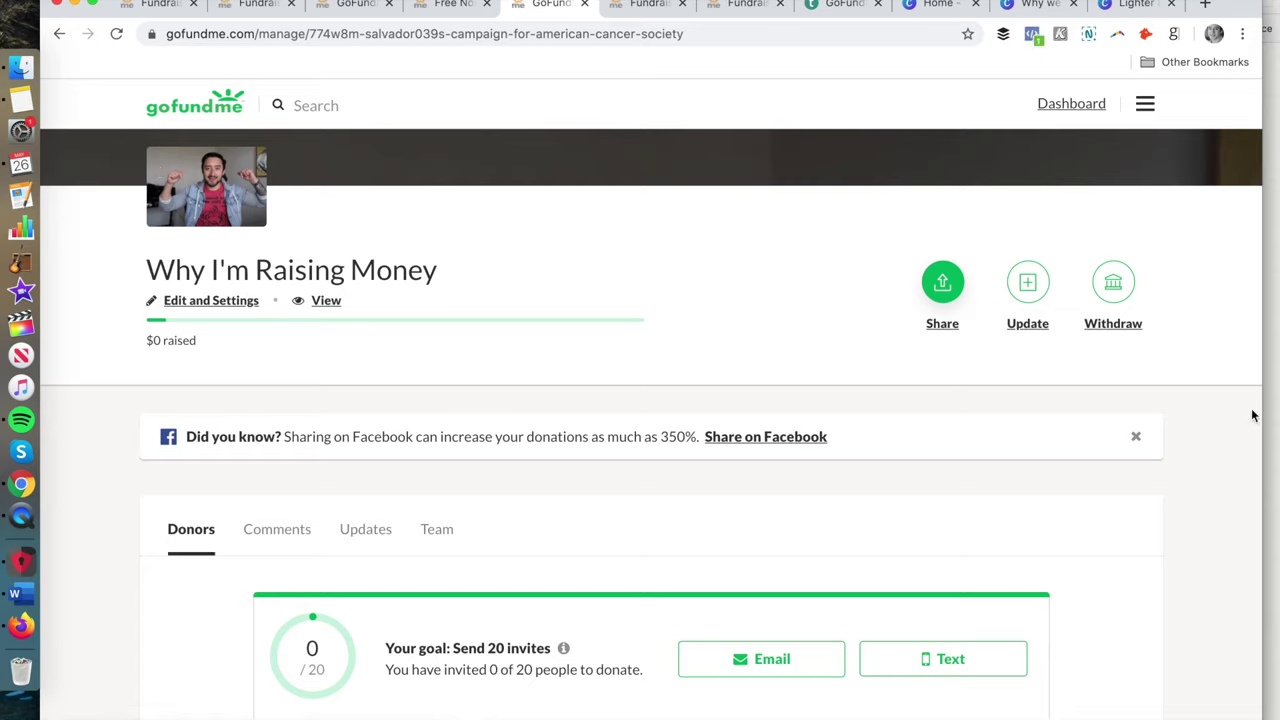
pyautogui.click(1119, 325)
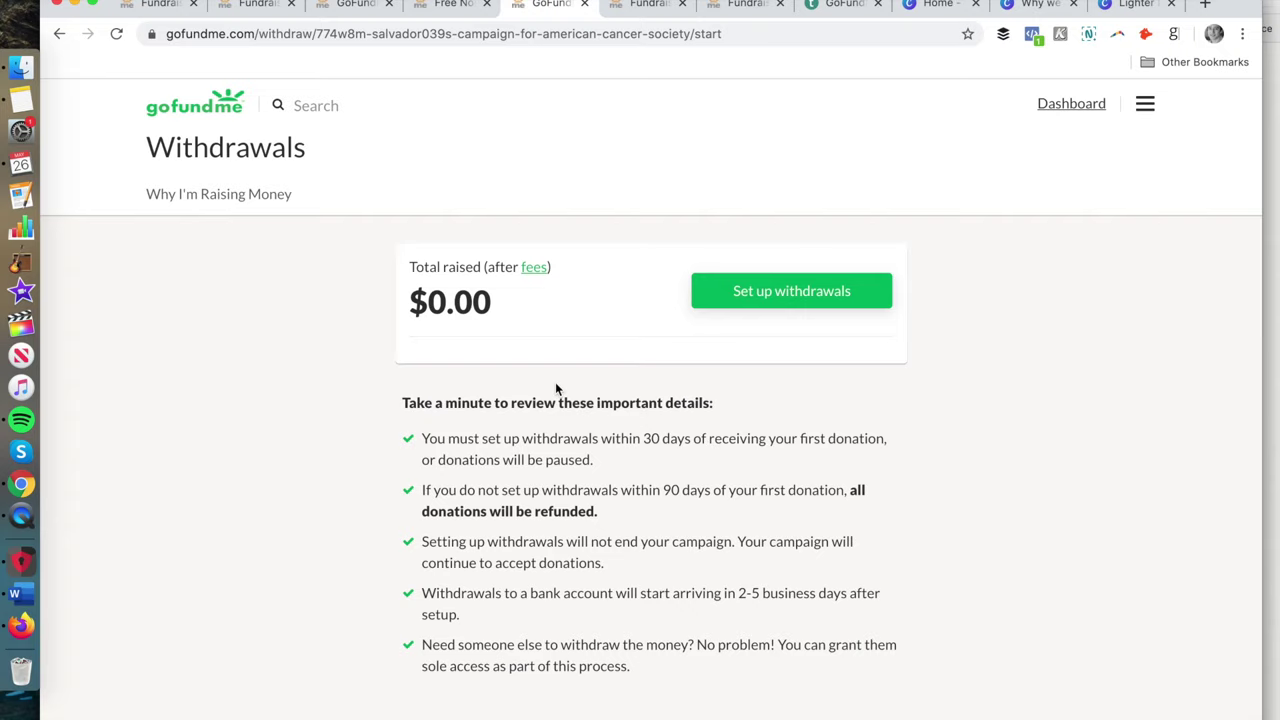
pyautogui.click(501, 633)
pyautogui.moveTo(501, 633); pyautogui.dragTo(430, 592)
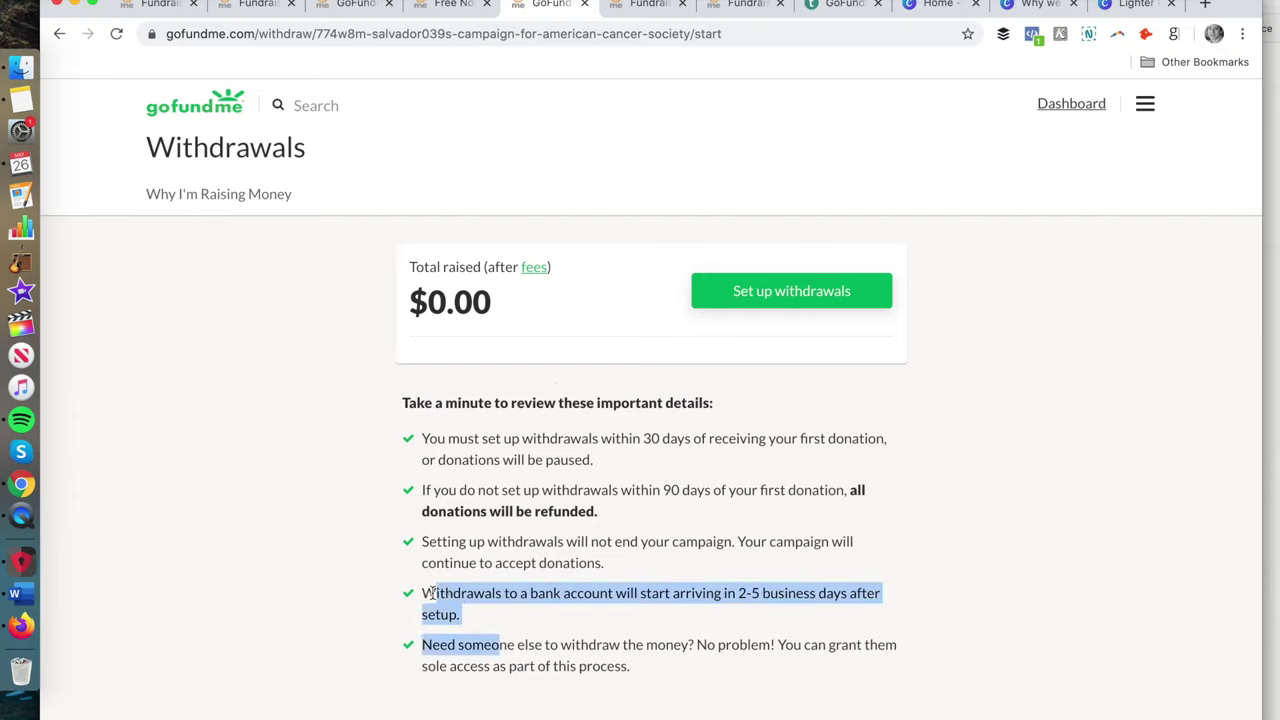
pyautogui.click(430, 592)
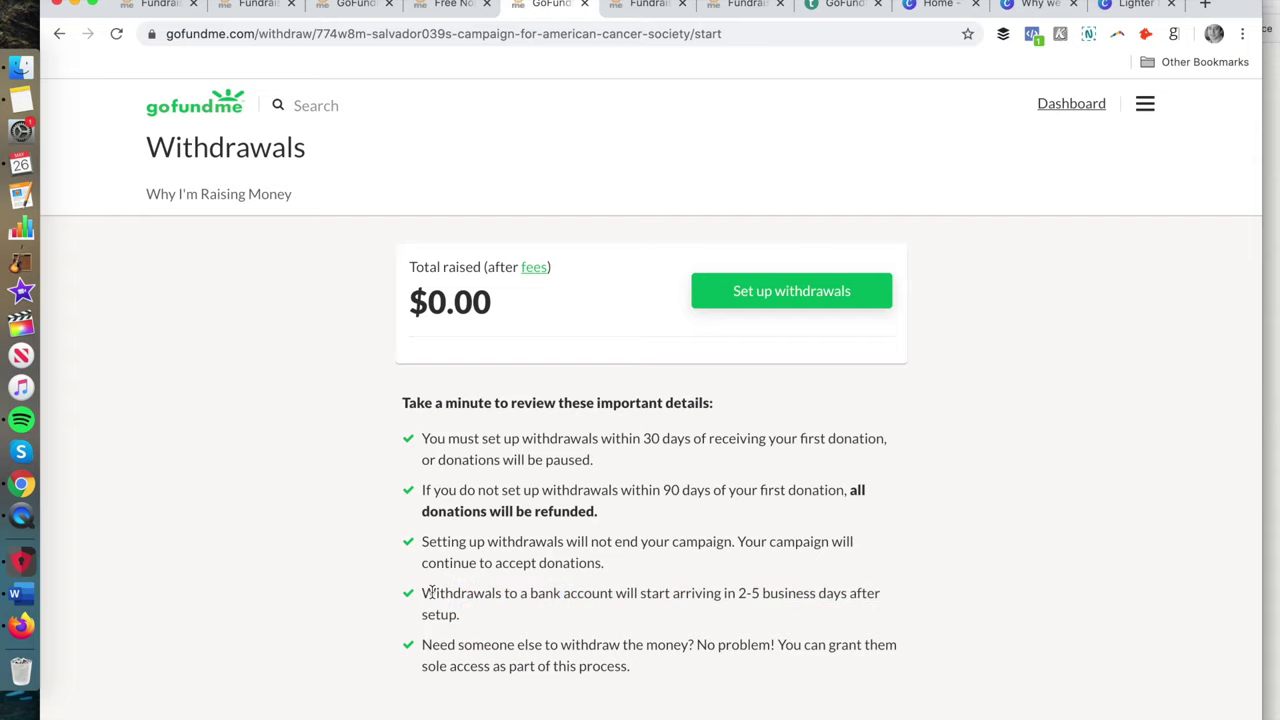
pyautogui.click(60, 37)
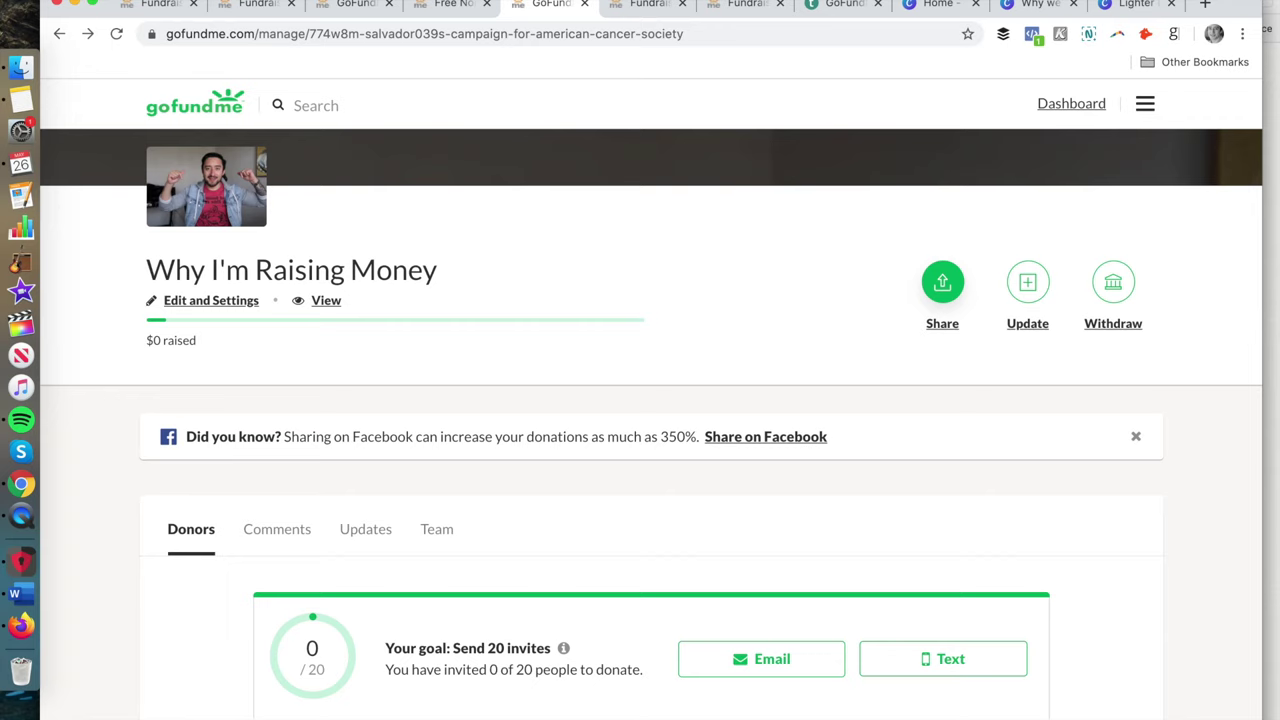
# Switch to the GoFundMe Cash Machine course page on Teachable and skim its sales text
pyautogui.click(841, 5)
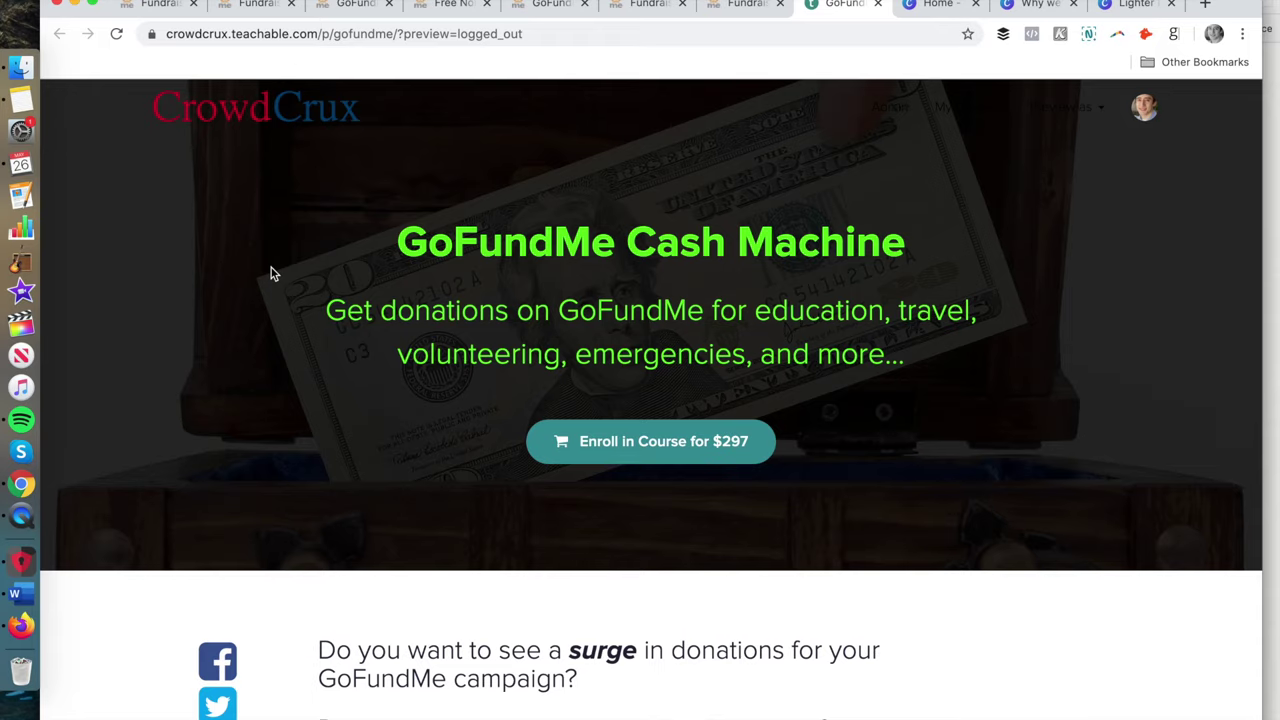
pyautogui.scroll(-13, 270, 273)
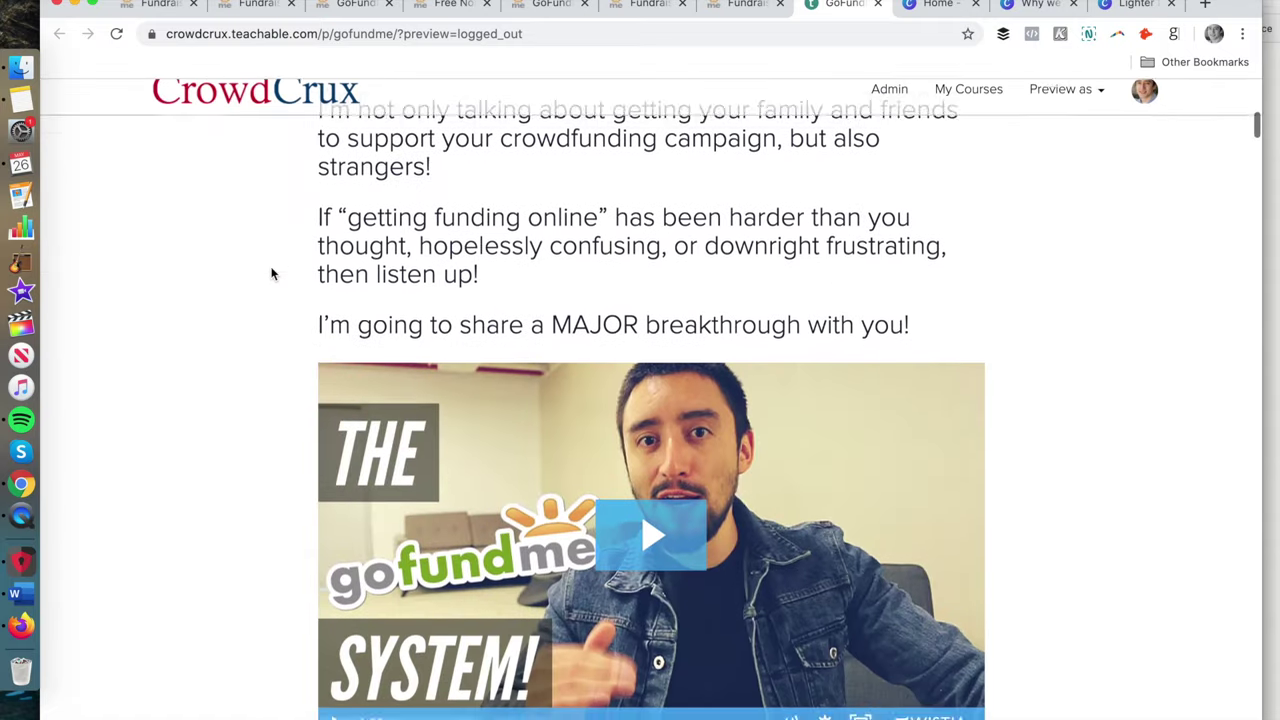
pyautogui.scroll(-15, 270, 273)
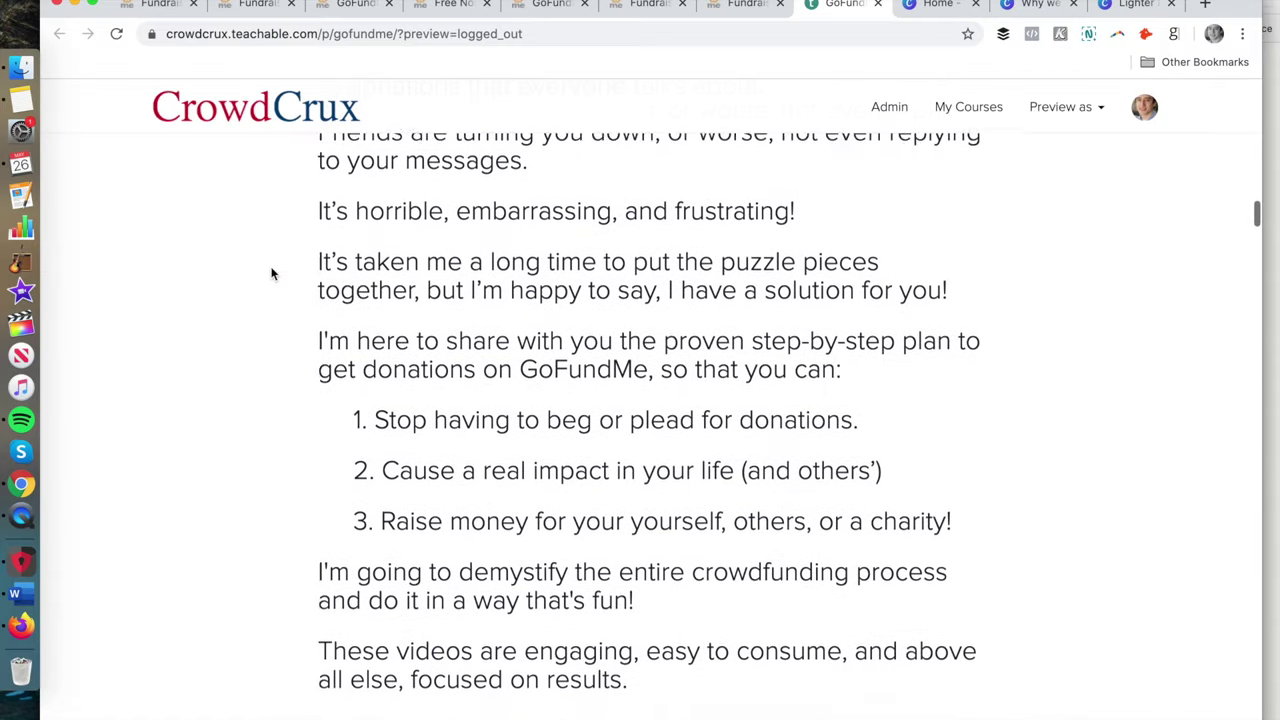
pyautogui.scroll(-15, 270, 273)
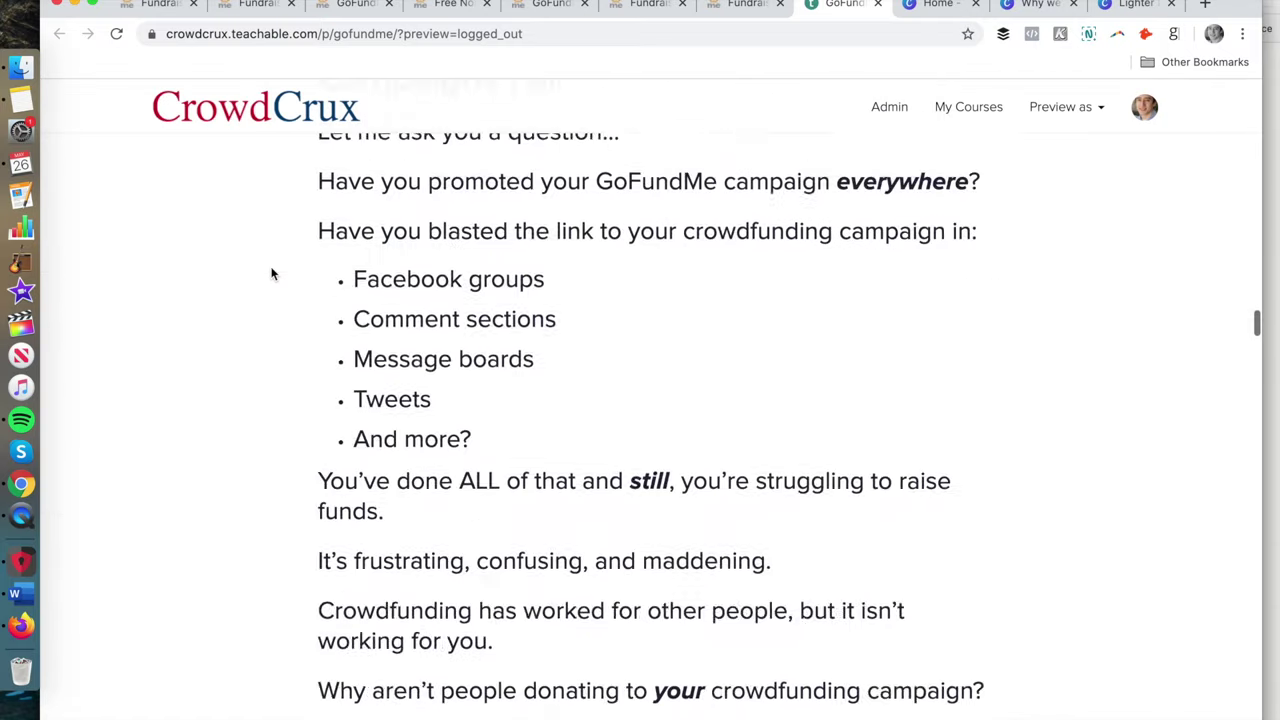
pyautogui.scroll(-12, 271, 273)
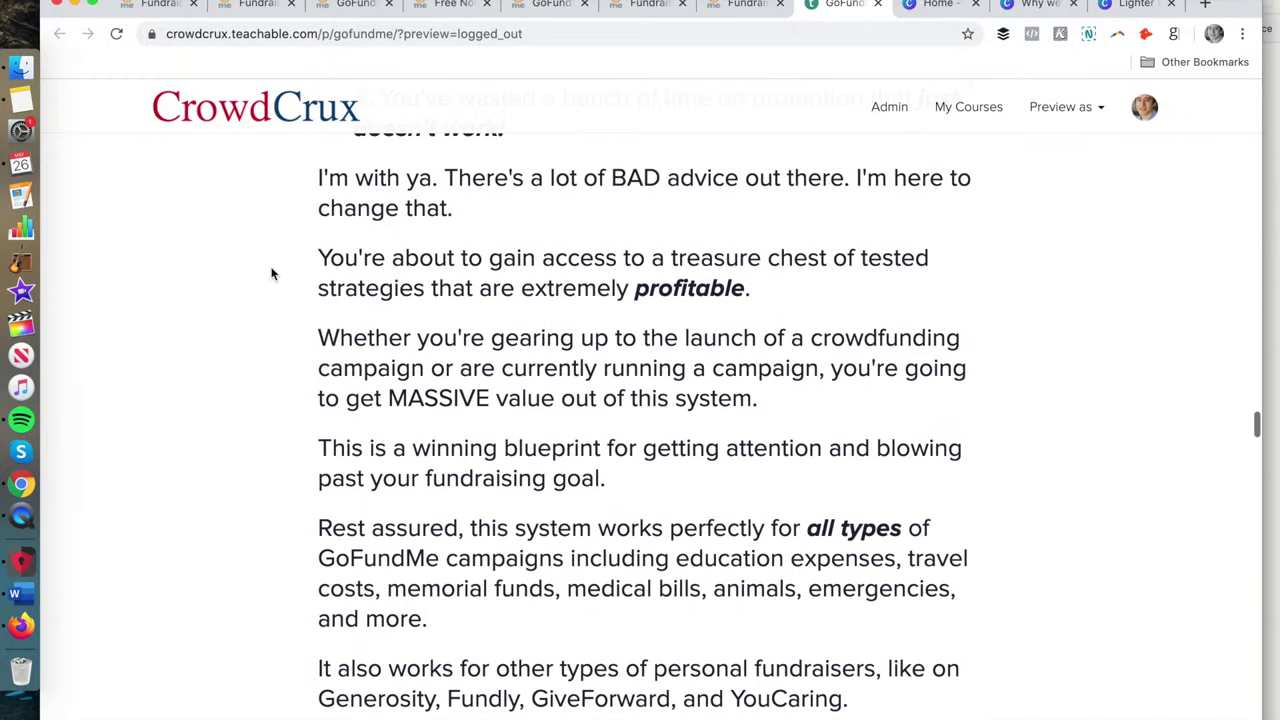
pyautogui.scroll(-20, 271, 273)
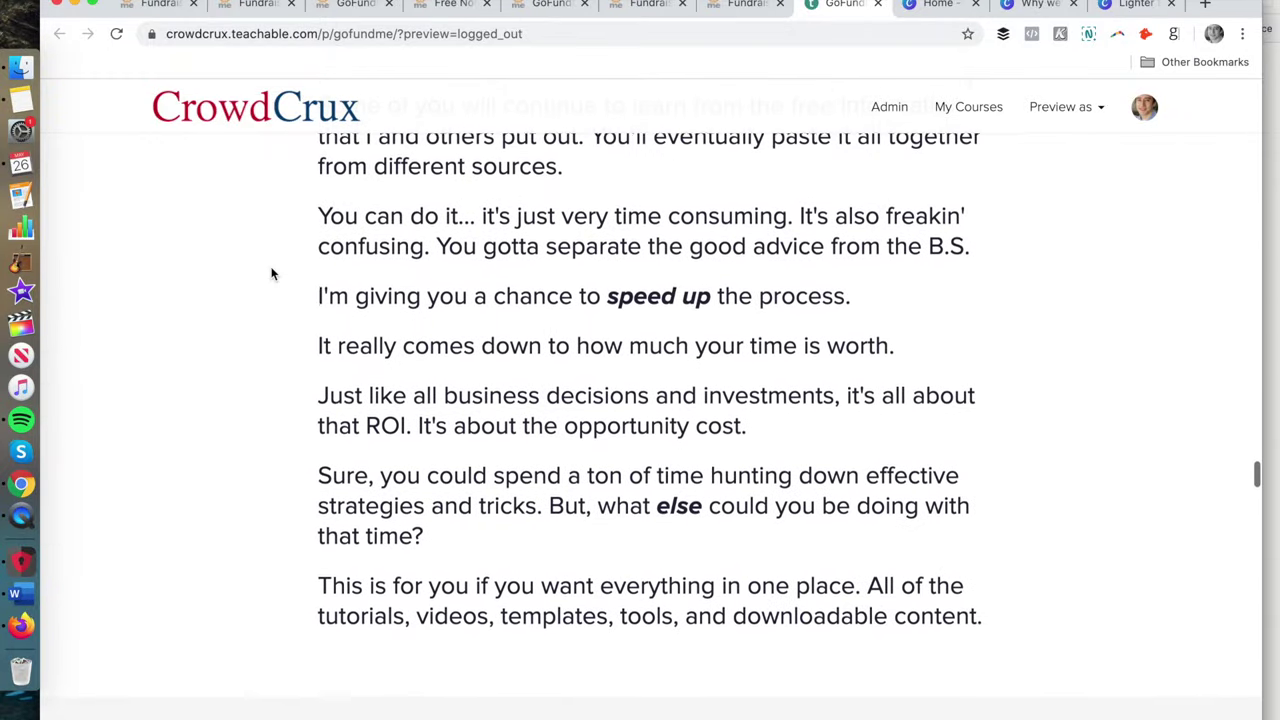
# Examine the Course Curriculum, expanding it to show all sections, and continue to the course's frequently asked questions
pyautogui.scroll(-1, 260, 280)
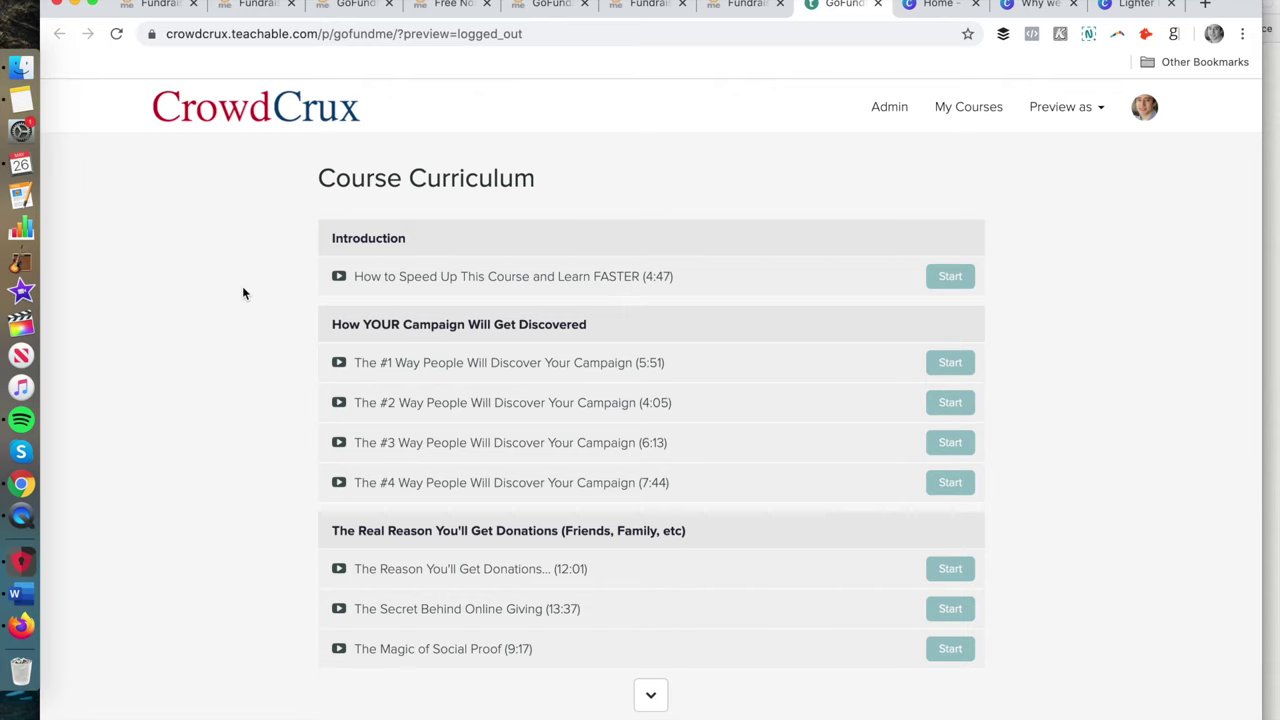
pyautogui.scroll(-3, 242, 291)
pyautogui.scroll(-3, 242, 291)
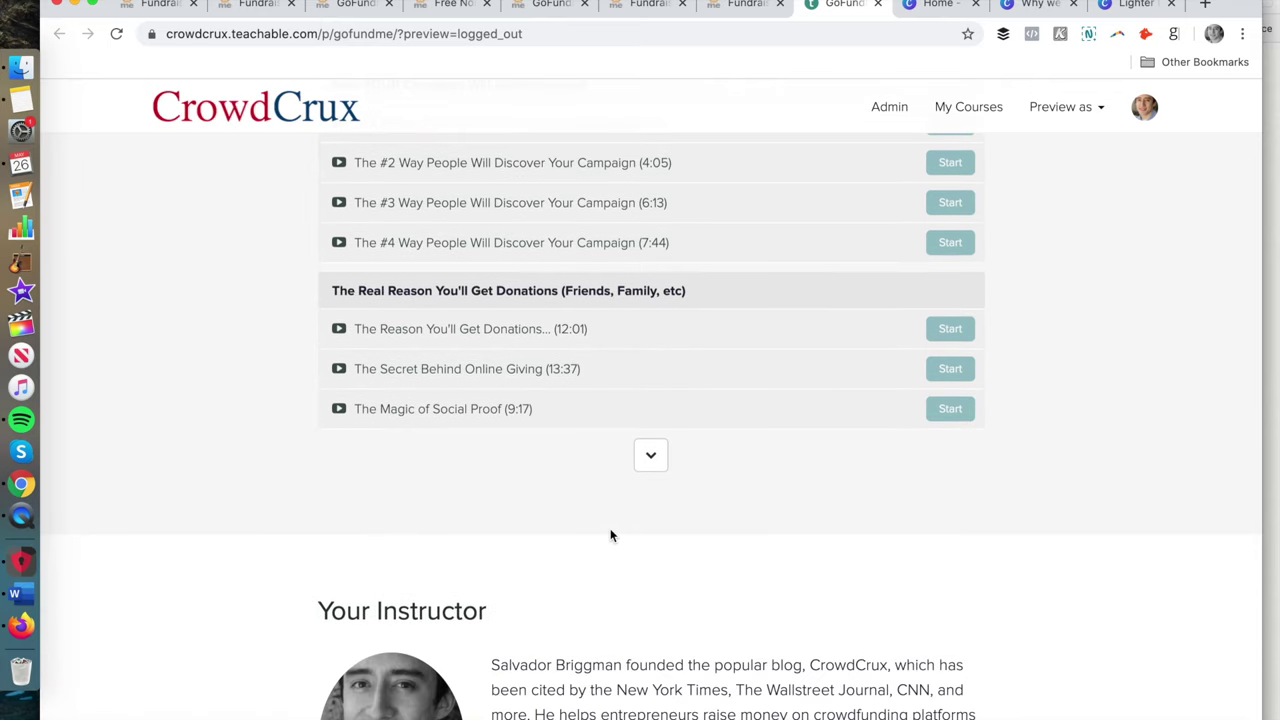
pyautogui.click(651, 456)
pyautogui.scroll(-15, 291, 397)
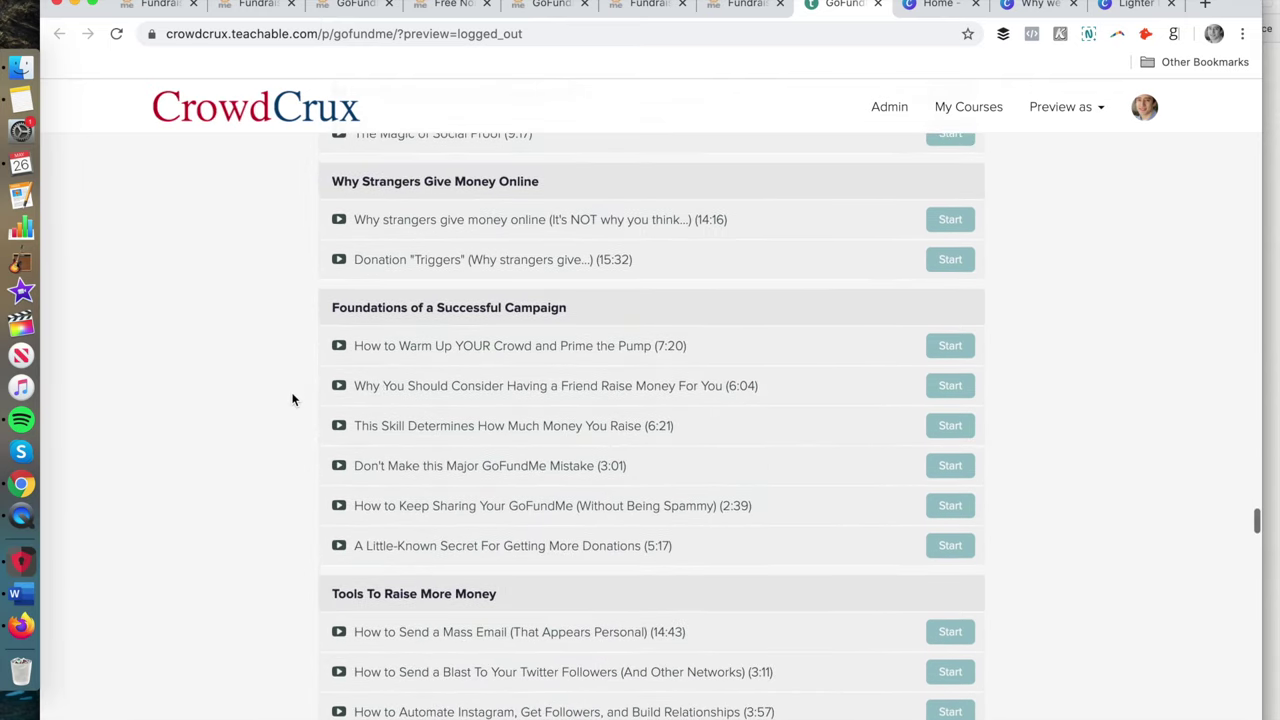
pyautogui.scroll(-15, 293, 400)
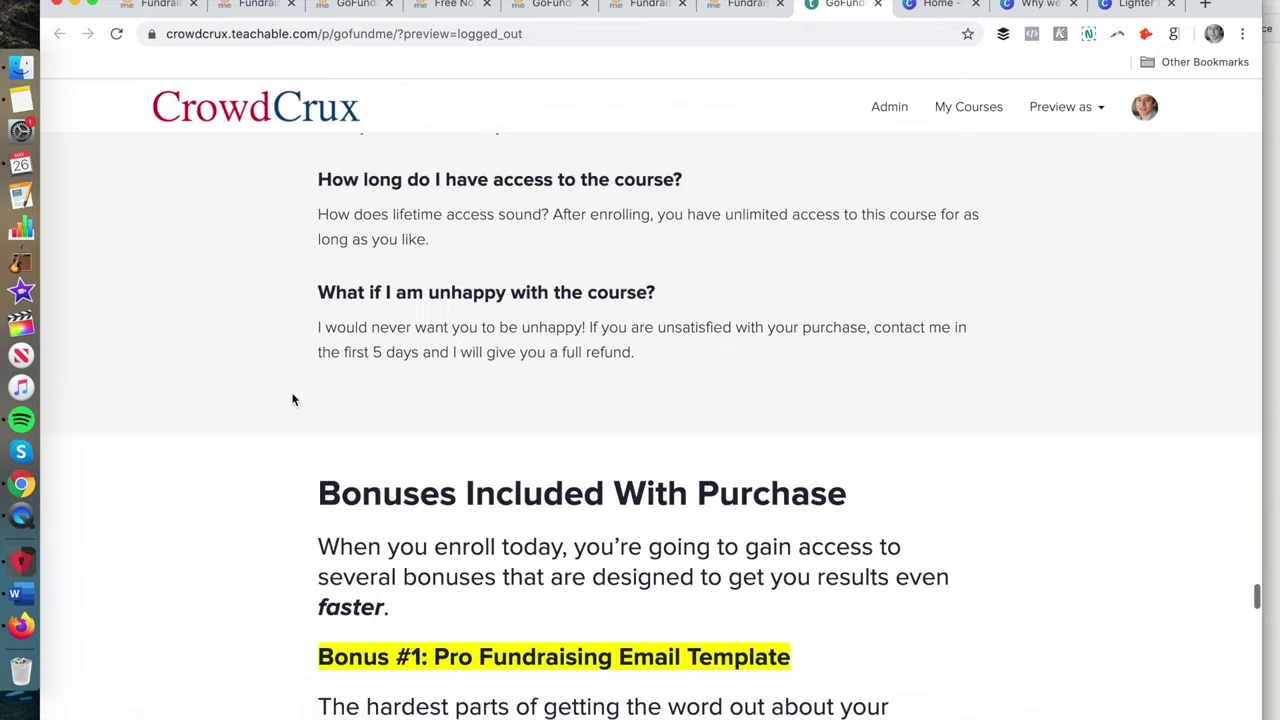
# Review the bonuses included with the course purchase and skim the remaining sales text
pyautogui.scroll(6, 293, 400)
pyautogui.scroll(-2, 293, 400)
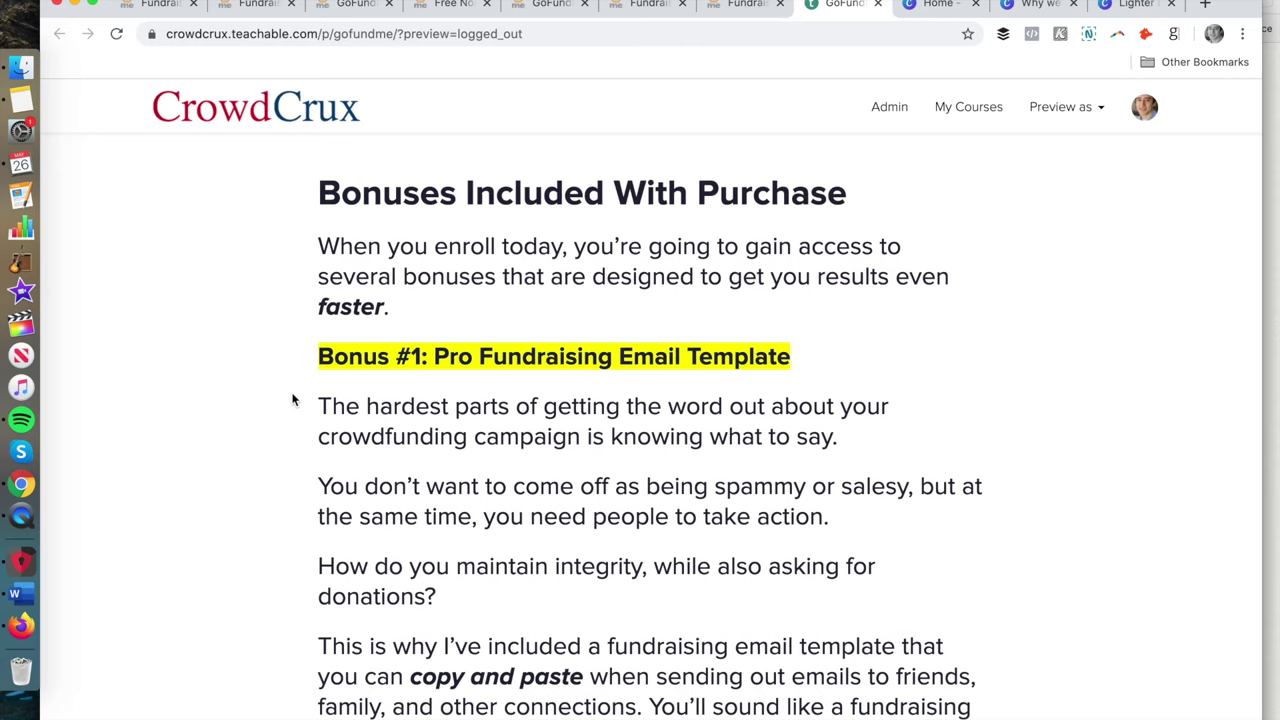
pyautogui.scroll(-10, 293, 400)
pyautogui.scroll(-12, 293, 400)
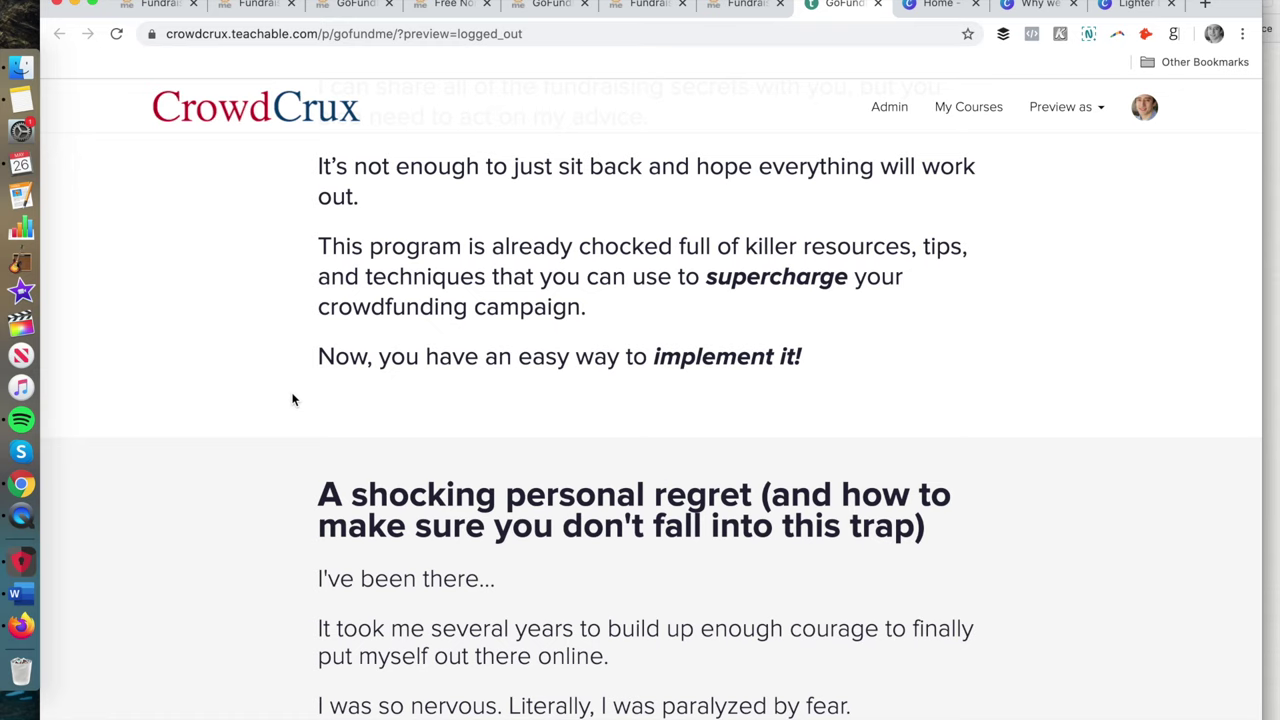
pyautogui.scroll(10, 293, 400)
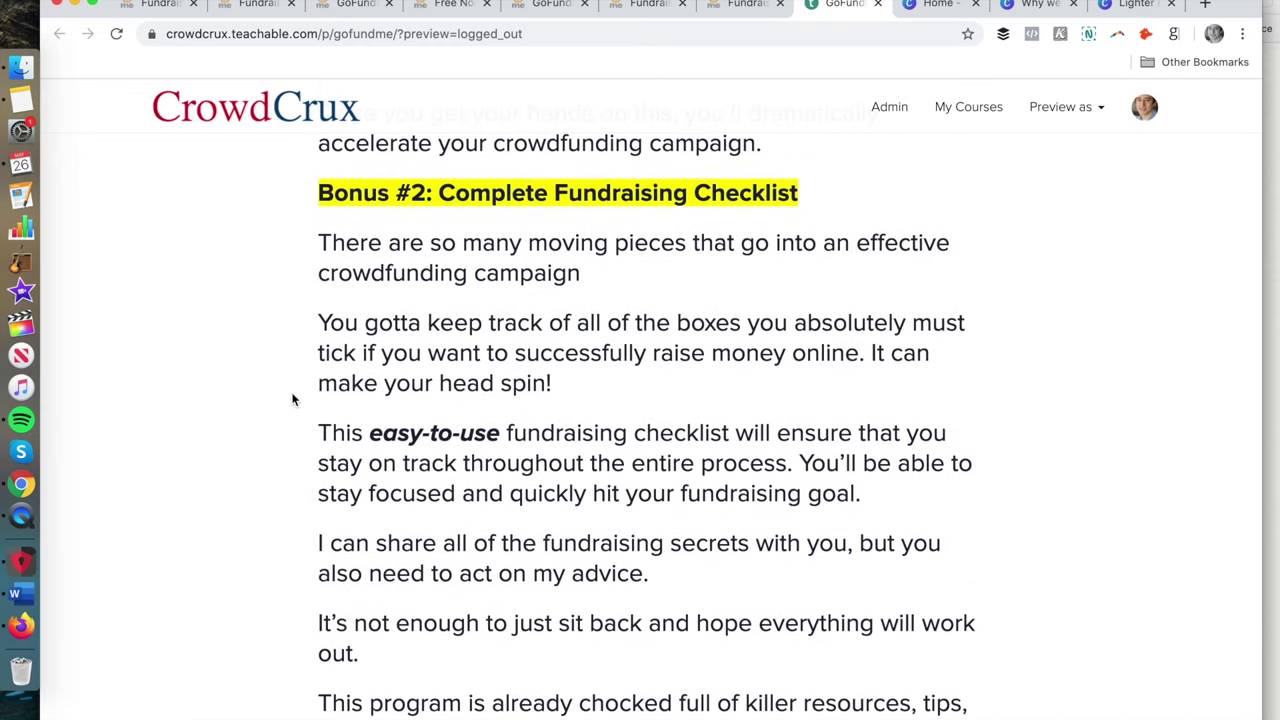
pyautogui.scroll(-9, 293, 400)
pyautogui.scroll(-18, 293, 400)
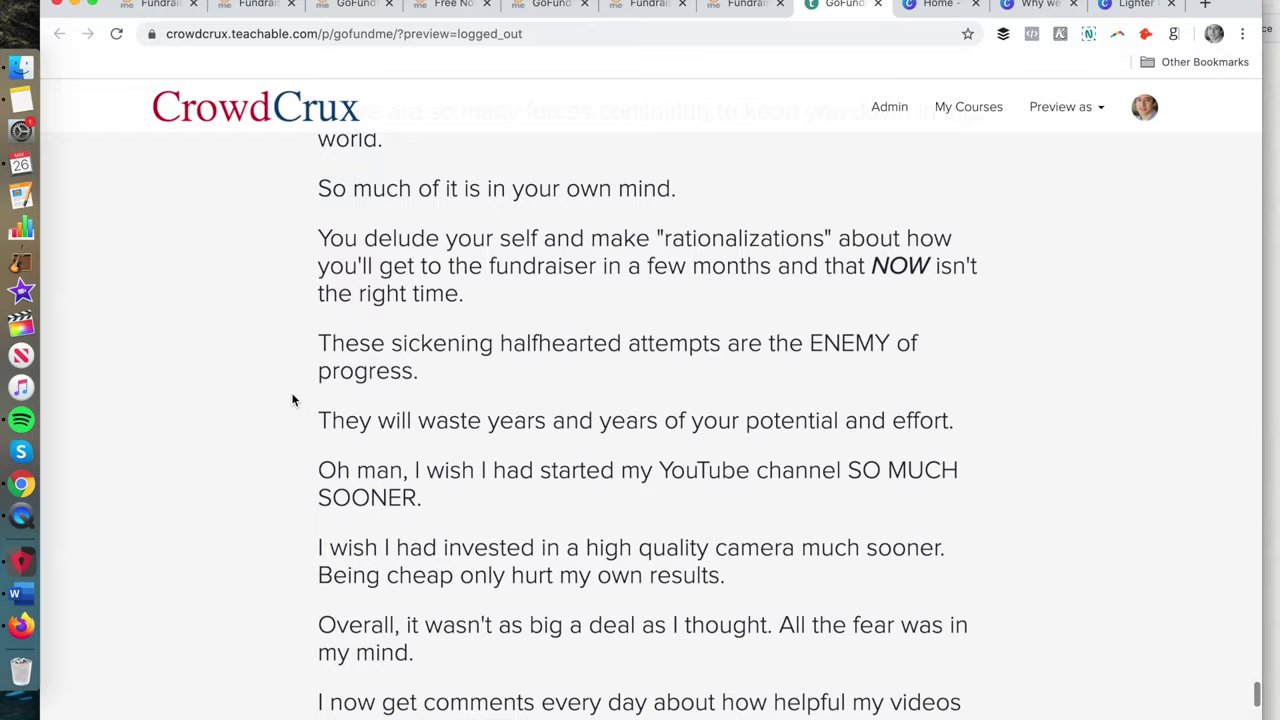
pyautogui.scroll(-15, 293, 400)
pyautogui.scroll(10, 293, 400)
pyautogui.scroll(15, 293, 400)
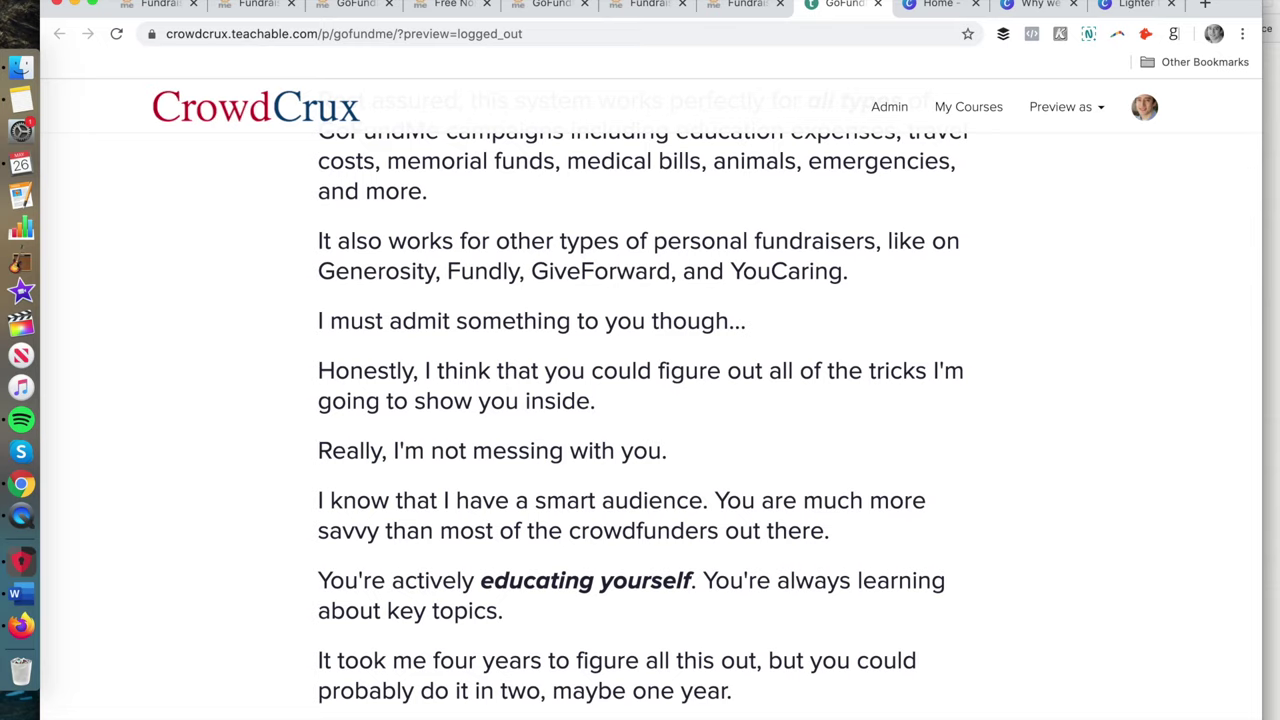
# Open the free GoFundMe course sign-up page at crowdcrux.com/gofundmecourse
pyautogui.click(468, 33)
pyautogui.write('crowdc')
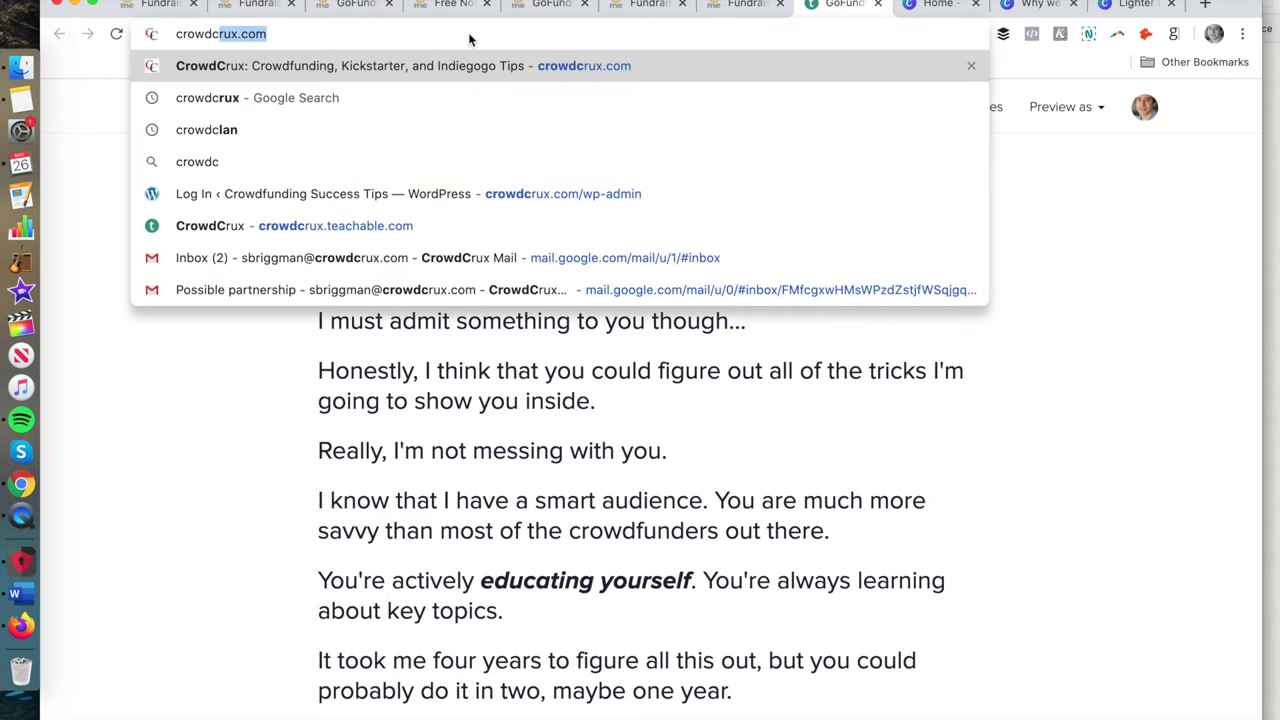
pyautogui.write('rux.com/')
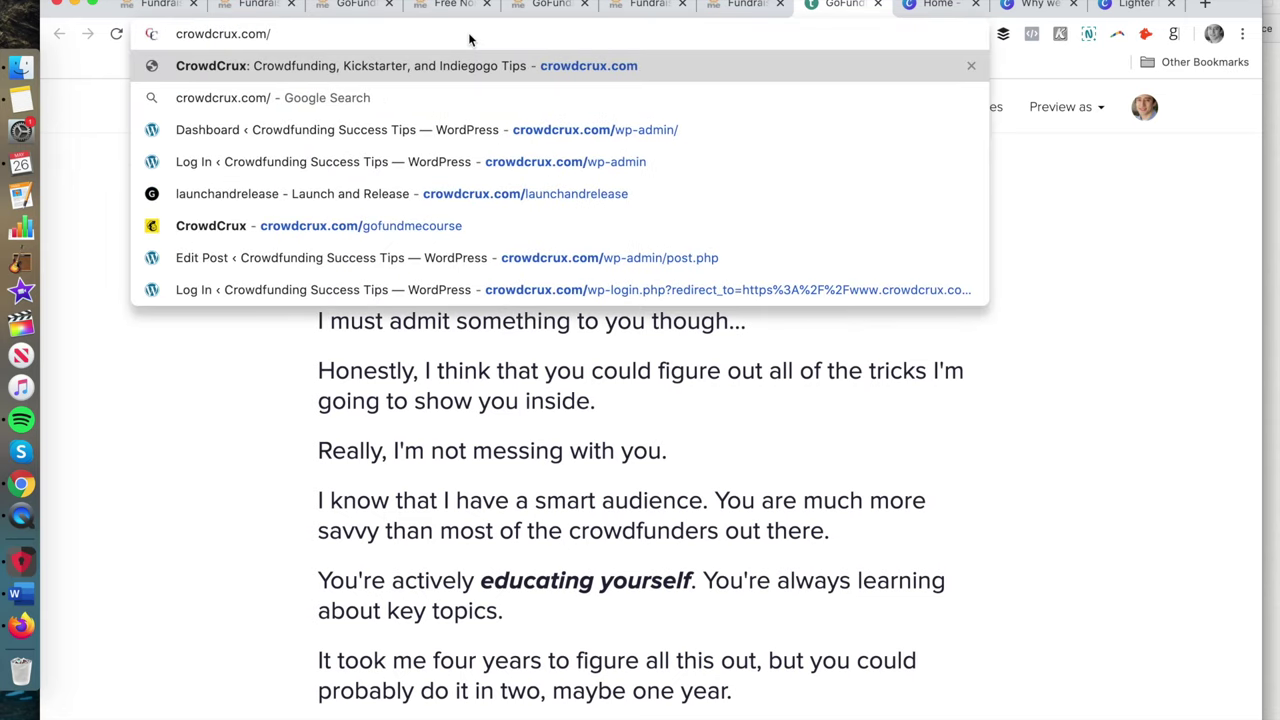
pyautogui.write('gofundme')
pyautogui.press('Down')
pyautogui.press('Down')
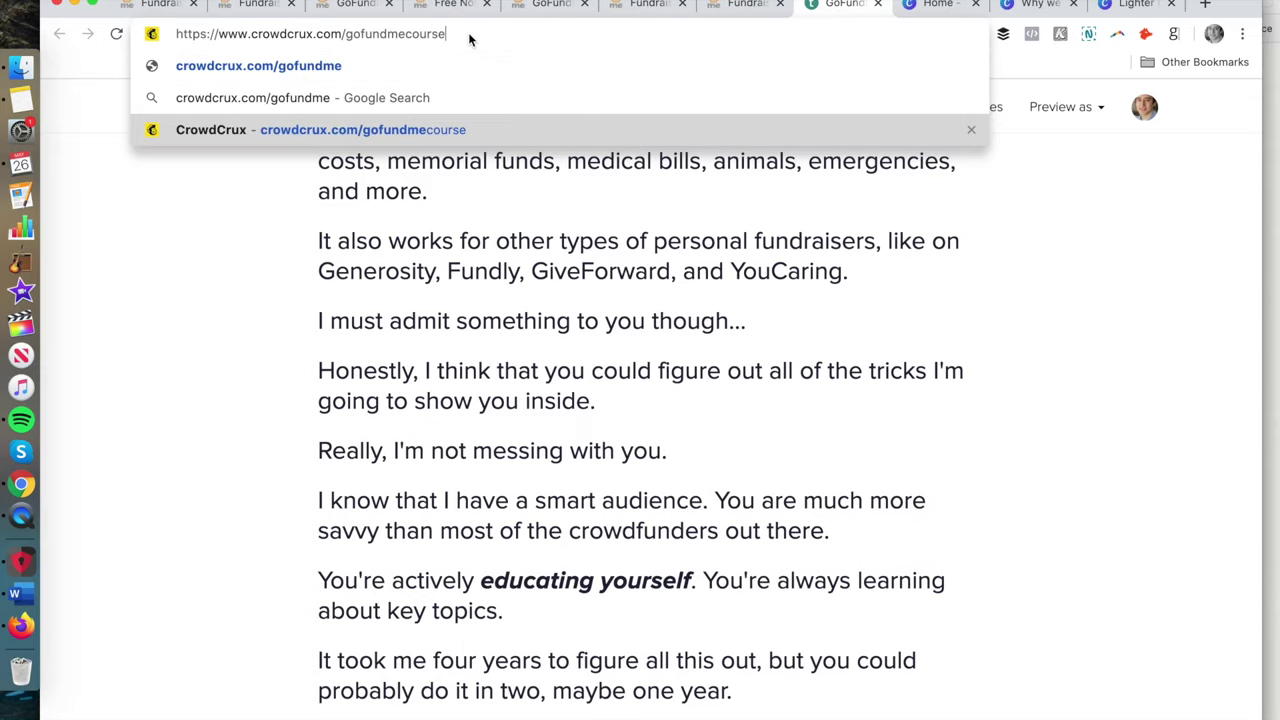
pyautogui.press('Return')
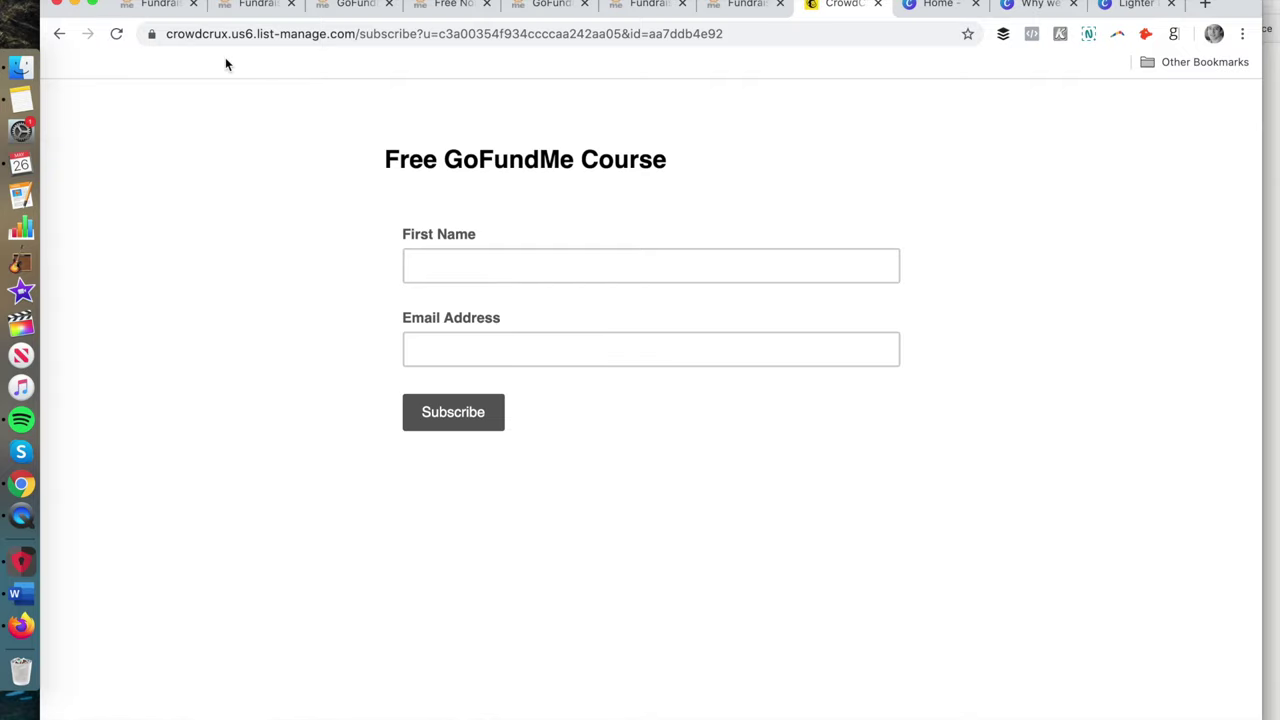
# Go back to the paid GoFundMe course's sales page and skim it down to the fundraising email template bonus
pyautogui.click(62, 34)
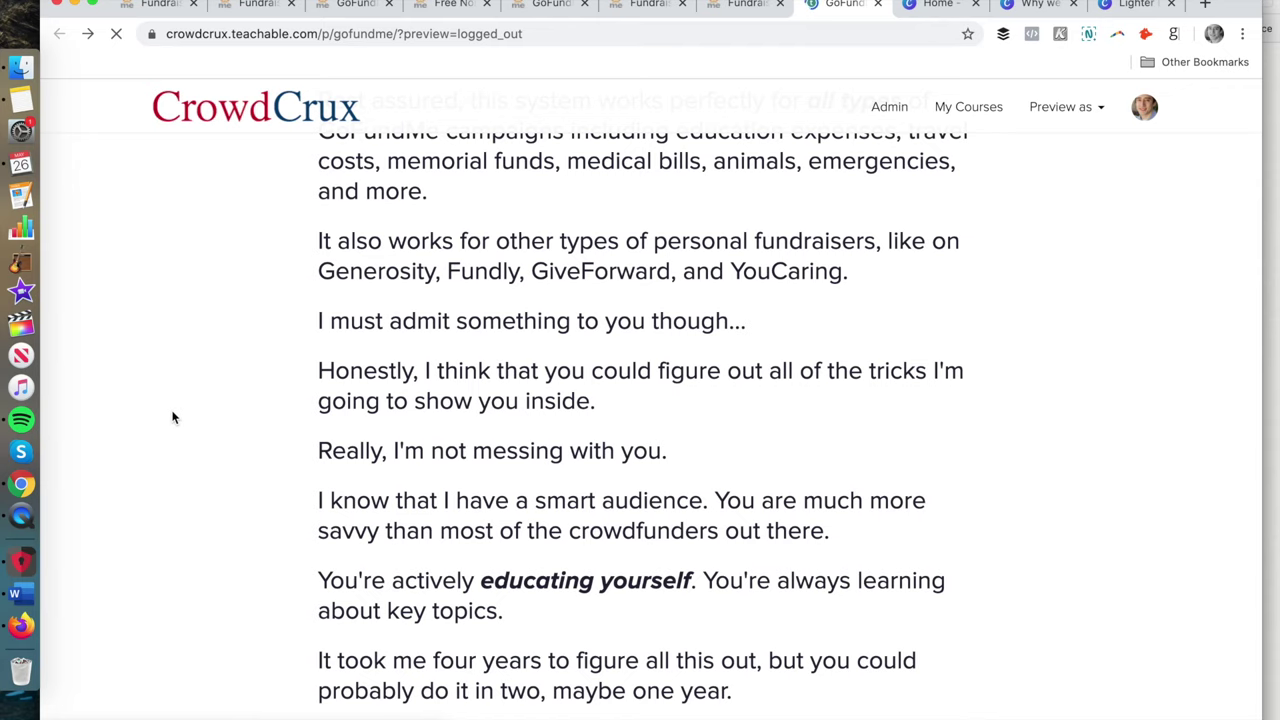
pyautogui.scroll(10, 172, 417)
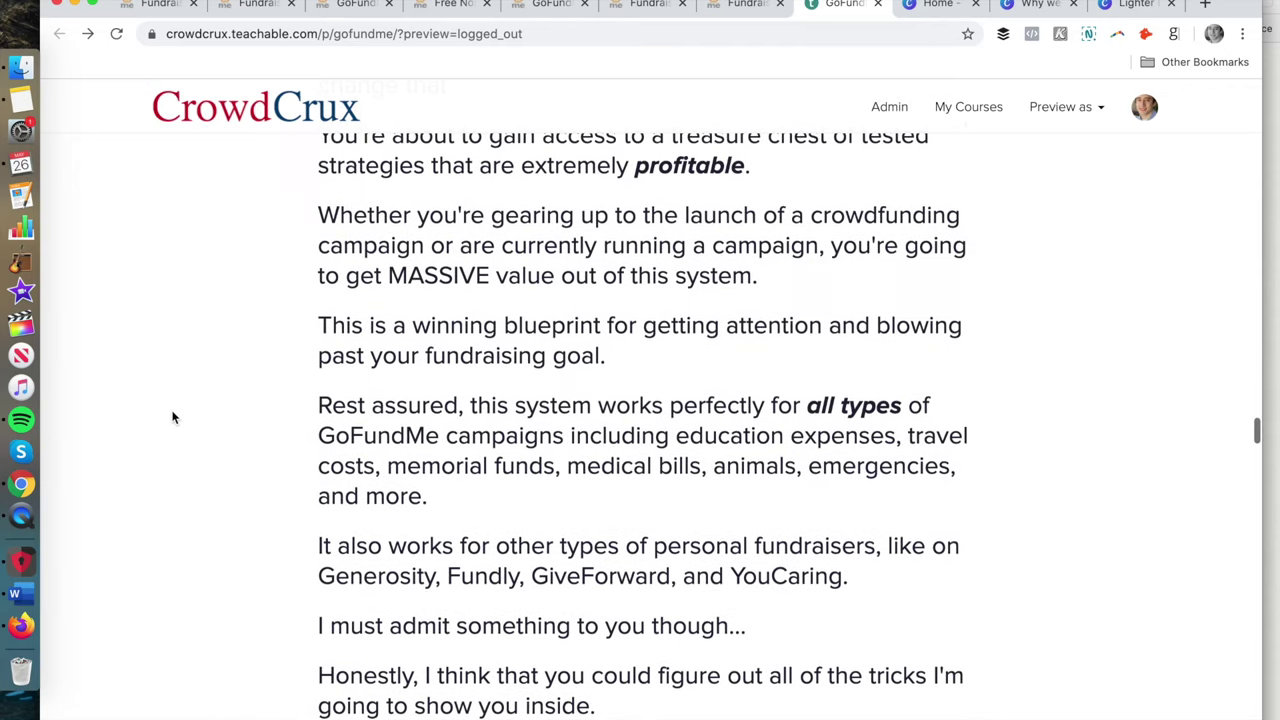
pyautogui.scroll(3, 172, 417)
pyautogui.scroll(-4, 172, 417)
pyautogui.scroll(-5, 172, 417)
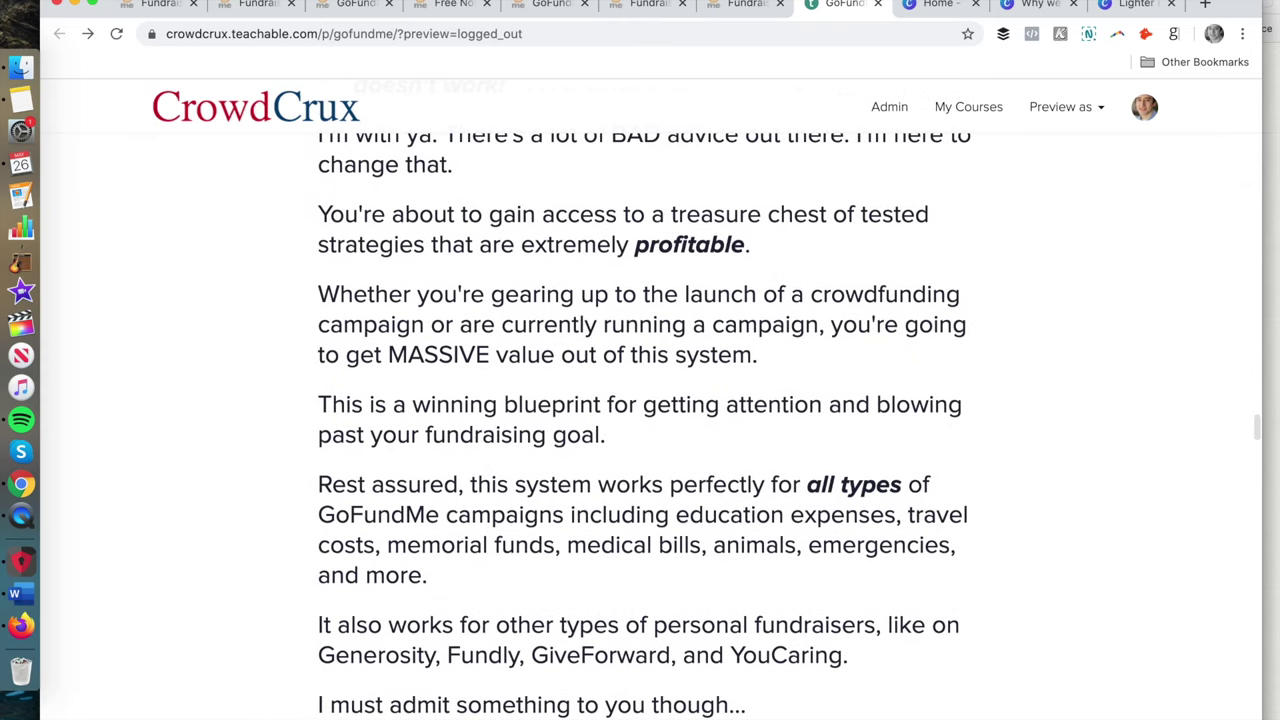
pyautogui.scroll(-6, 746, 166)
pyautogui.scroll(-20, 754, 334)
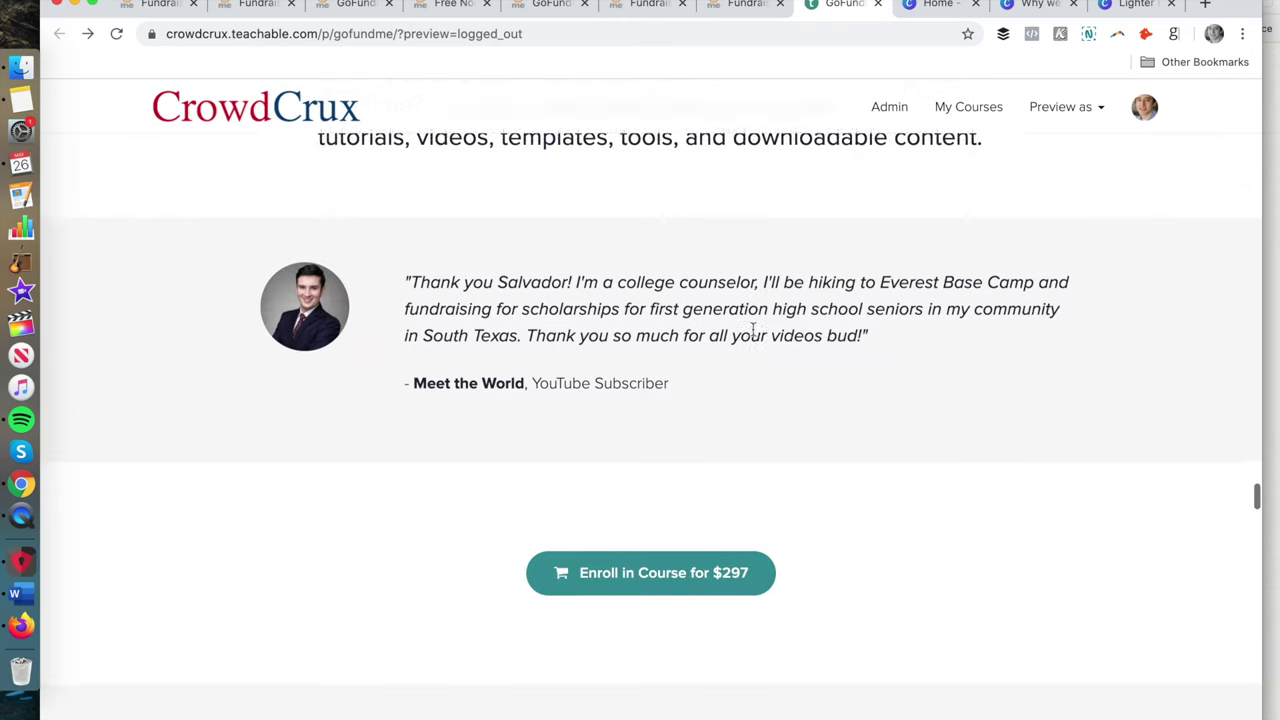
pyautogui.scroll(-10, 754, 335)
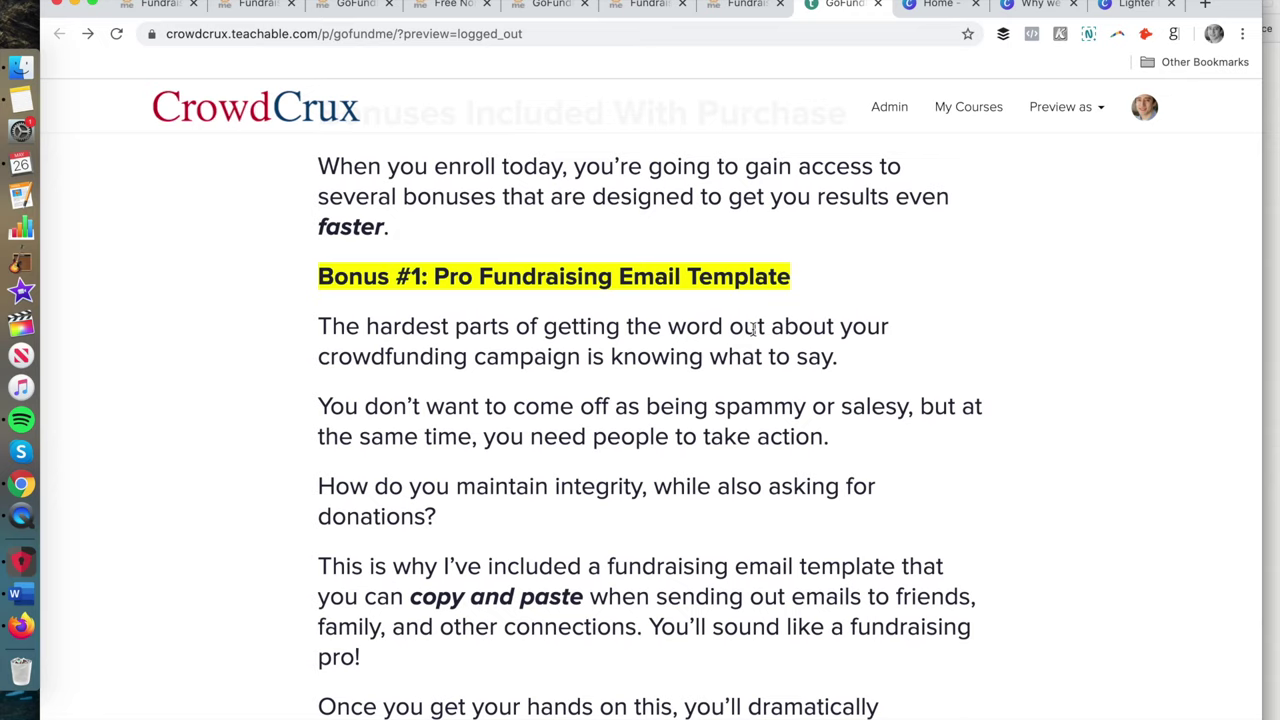
# Replace the example memorial fundraiser with the personal-expenses crowdfunding book page at crowdcrux.com/personalcrowdfunding
pyautogui.click(727, 10)
pyautogui.click(672, 34)
pyautogui.write('c')
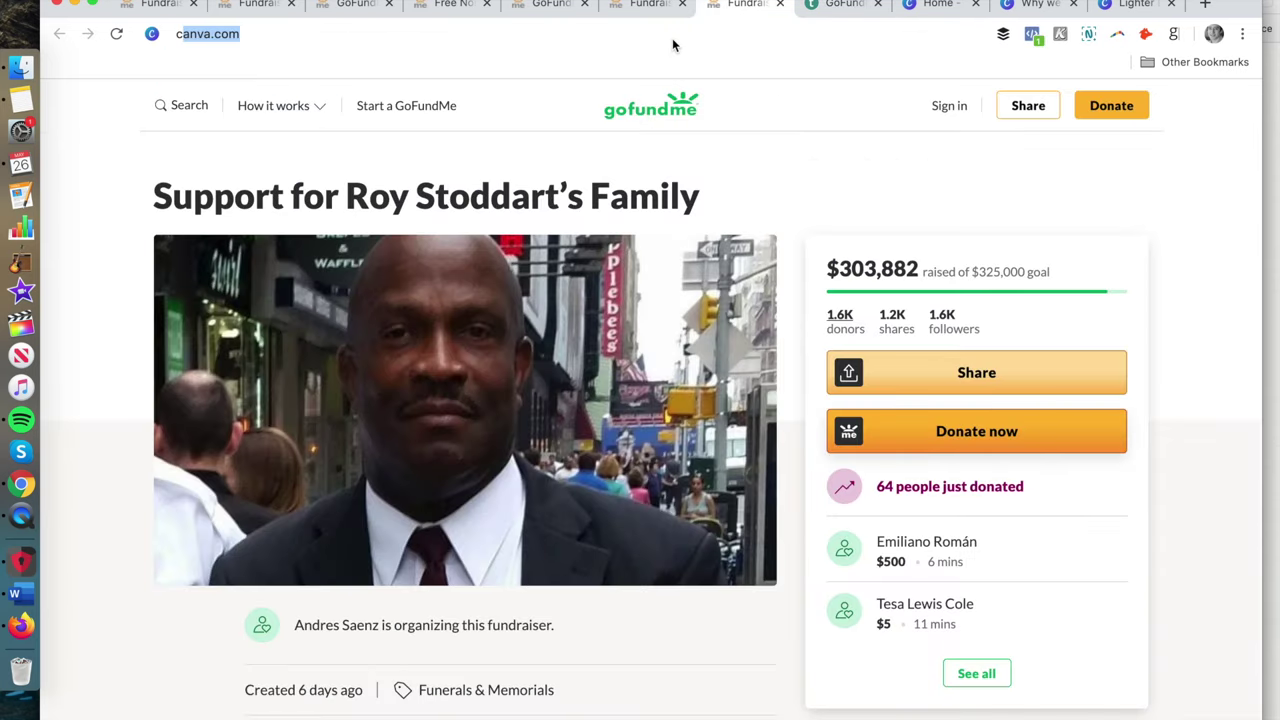
pyautogui.write('rowdcrux.com/c')
pyautogui.press('BackSpace')
pyautogui.write('personalcrowdfun')
pyautogui.press('BackSpace')
pyautogui.write('nding')
pyautogui.press('Return')
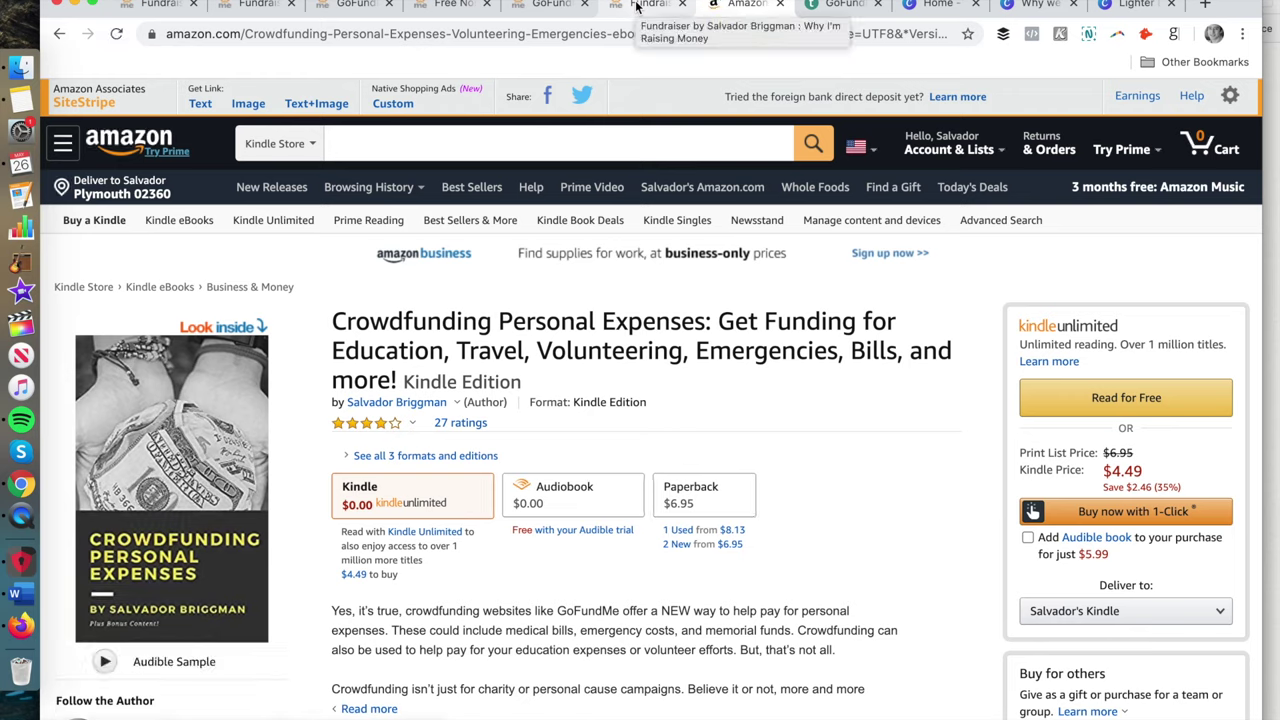
# Revisit the public page of the "Why I'm Raising Money" fundraiser and switch to its management page
pyautogui.click(637, 7)
pyautogui.scroll(6, 517, 273)
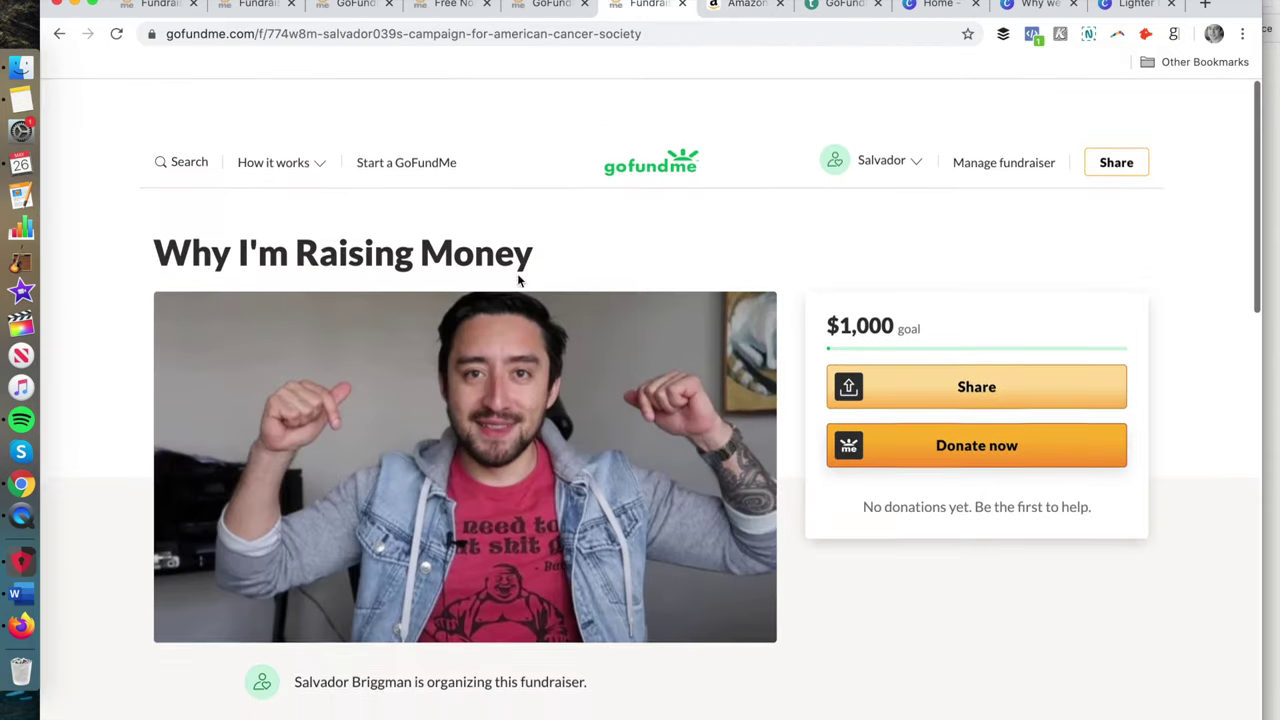
pyautogui.click(527, 7)
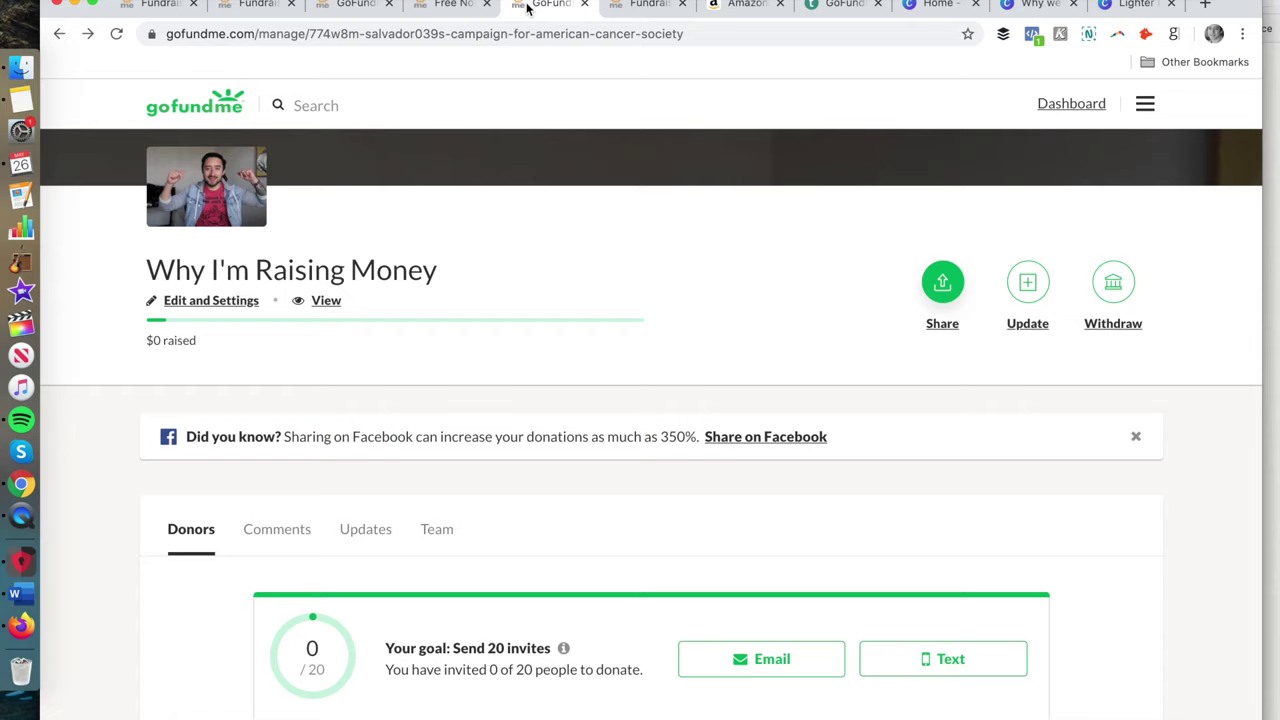
# Return to the Amazon book page and load the Nonprofit Fundraising Hacks book from crowdcrux.com/nonprofithacks in its place
pyautogui.click(748, 7)
pyautogui.click(688, 34)
pyautogui.write('crowdcru')
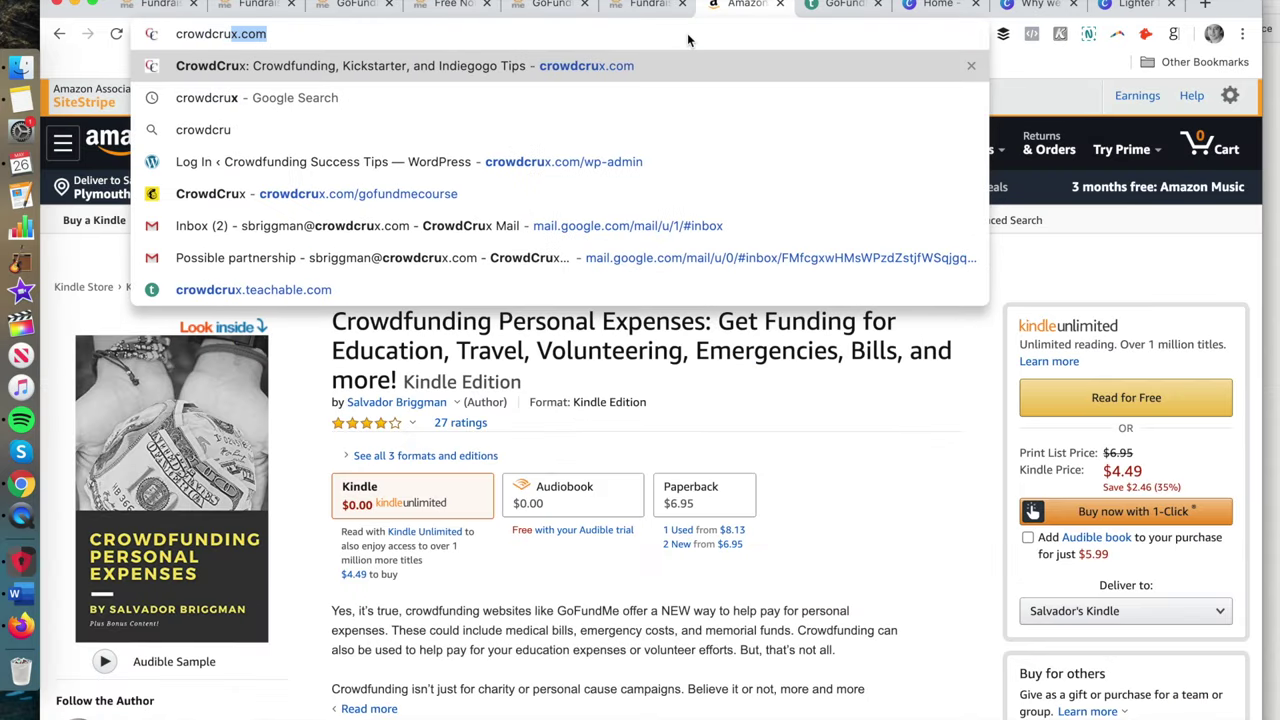
pyautogui.write('x.com/nonprofithacks')
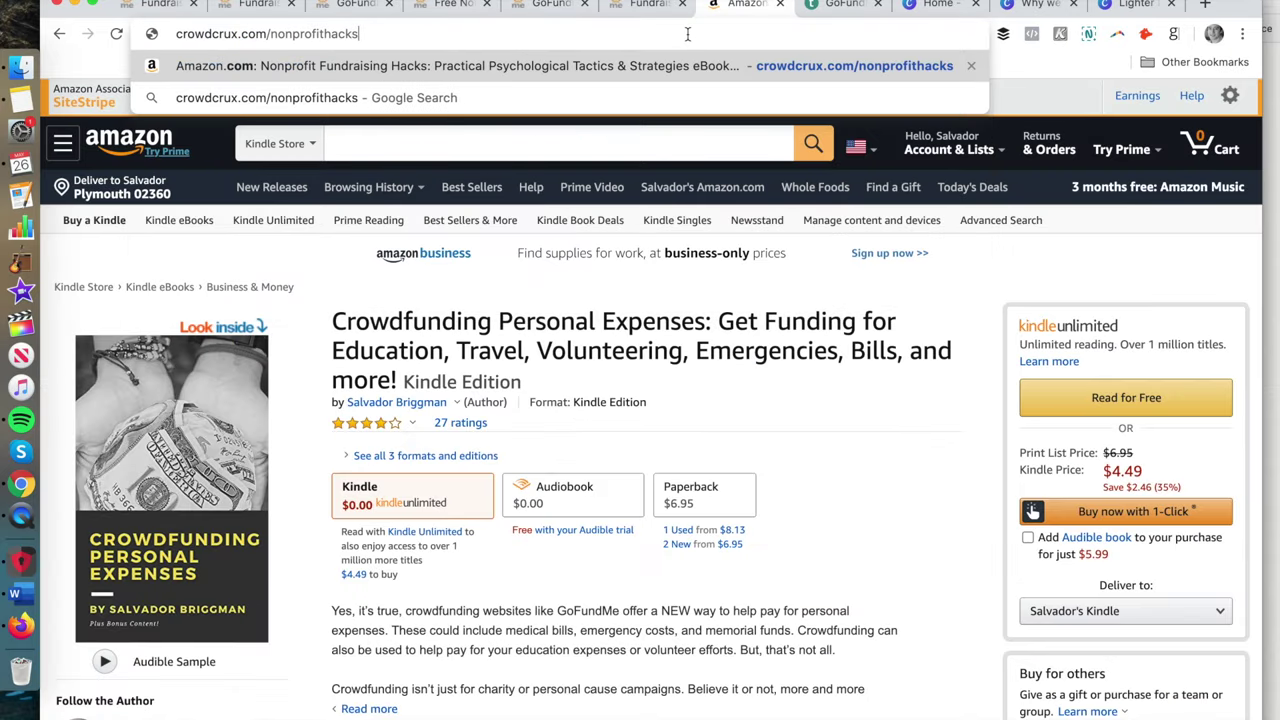
pyautogui.press('Return')
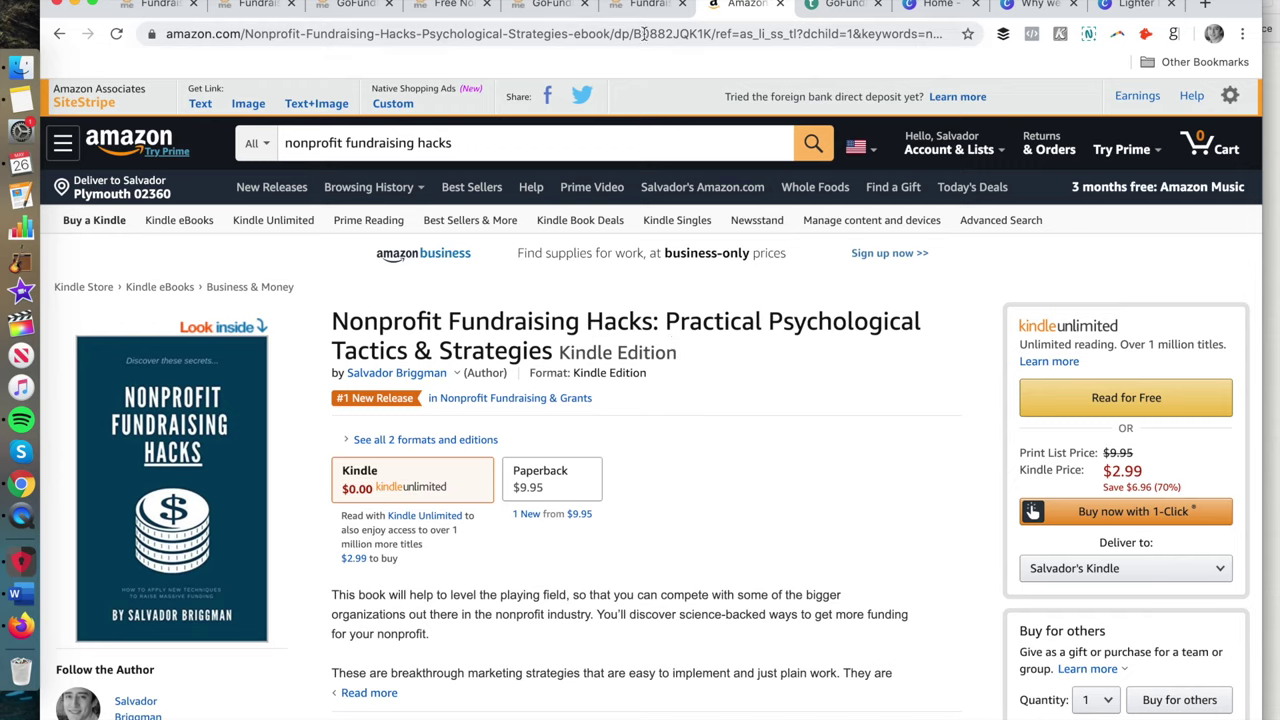
# Switch back to the fundraiser's management page and skim it down to the footer and back up
pyautogui.click(551, 8)
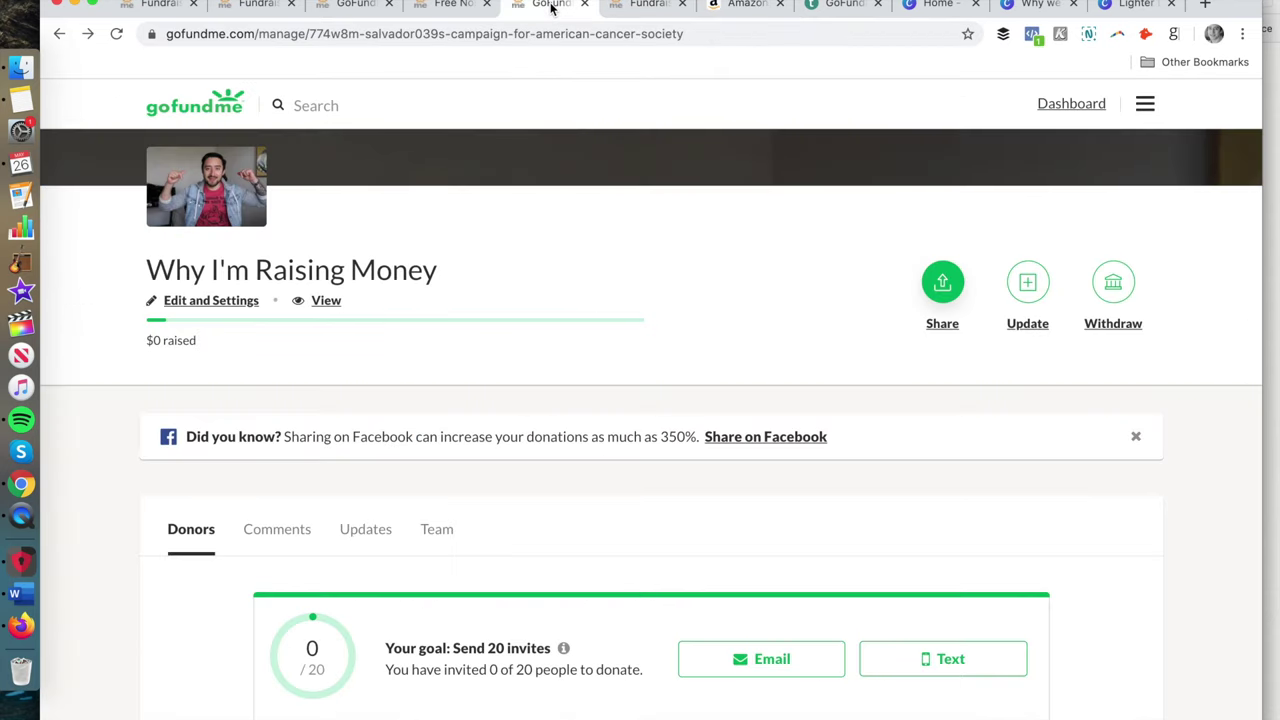
pyautogui.scroll(-10, 492, 318)
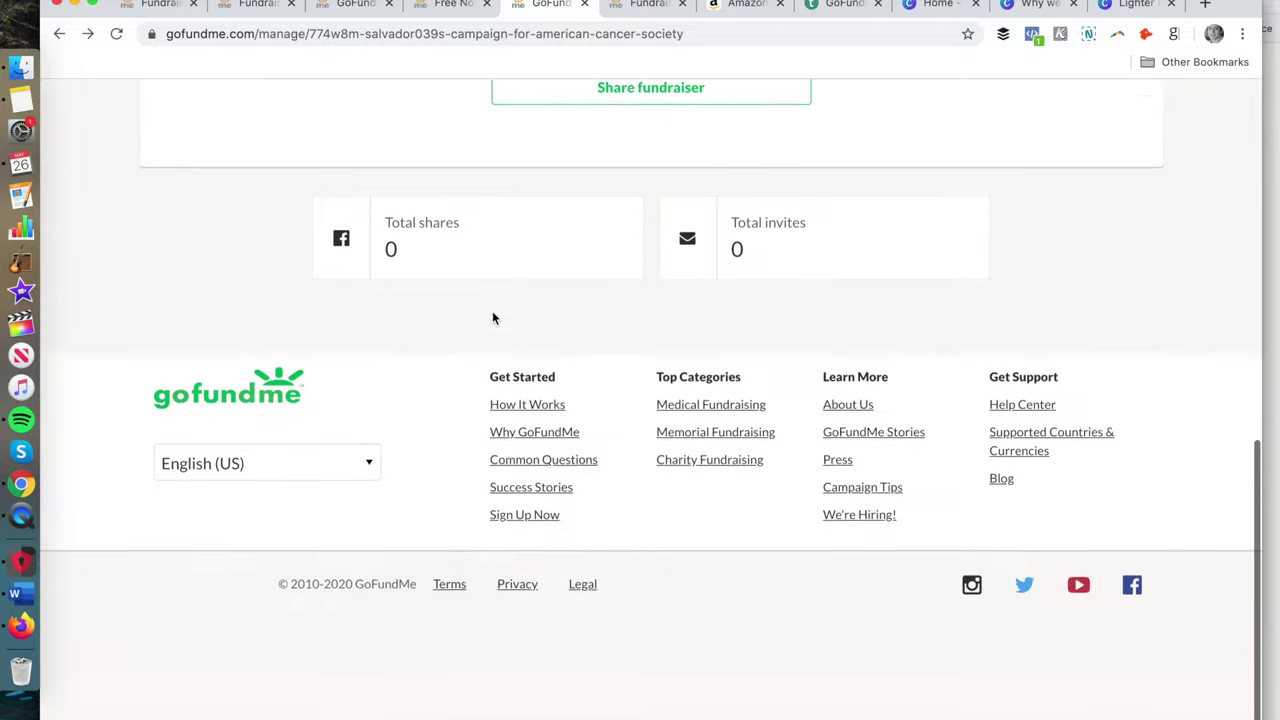
pyautogui.scroll(10, 492, 318)
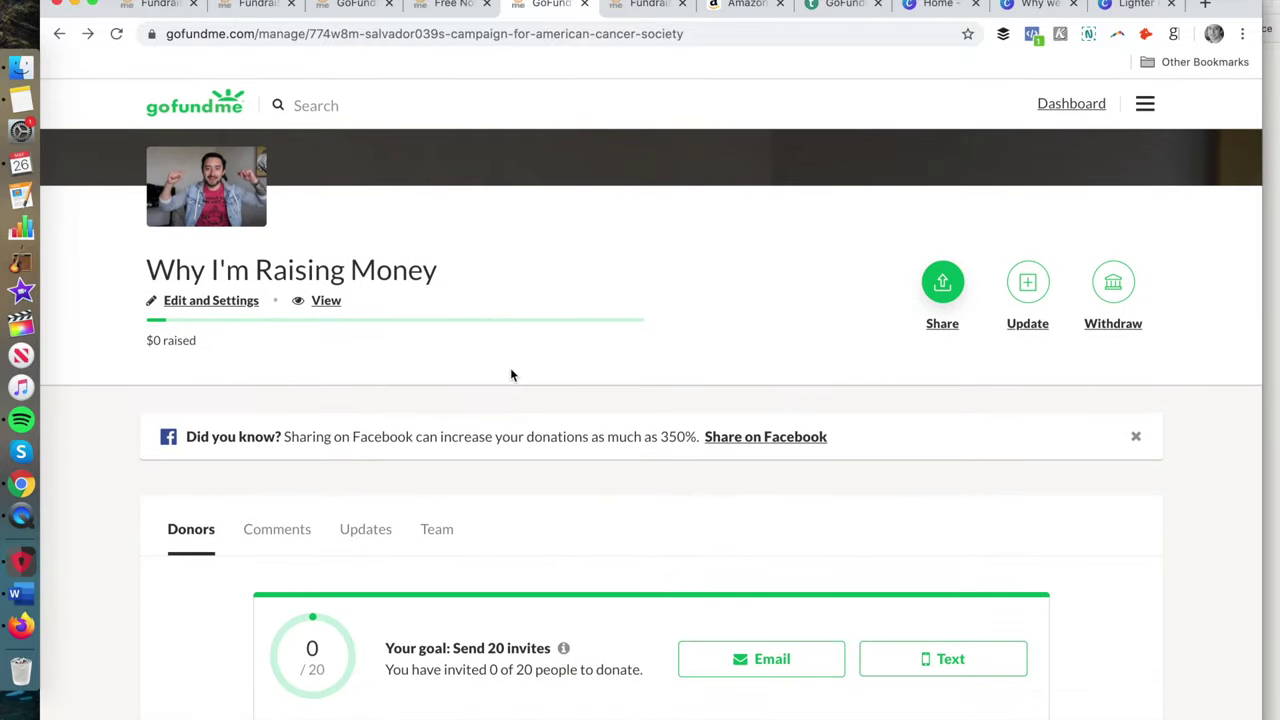